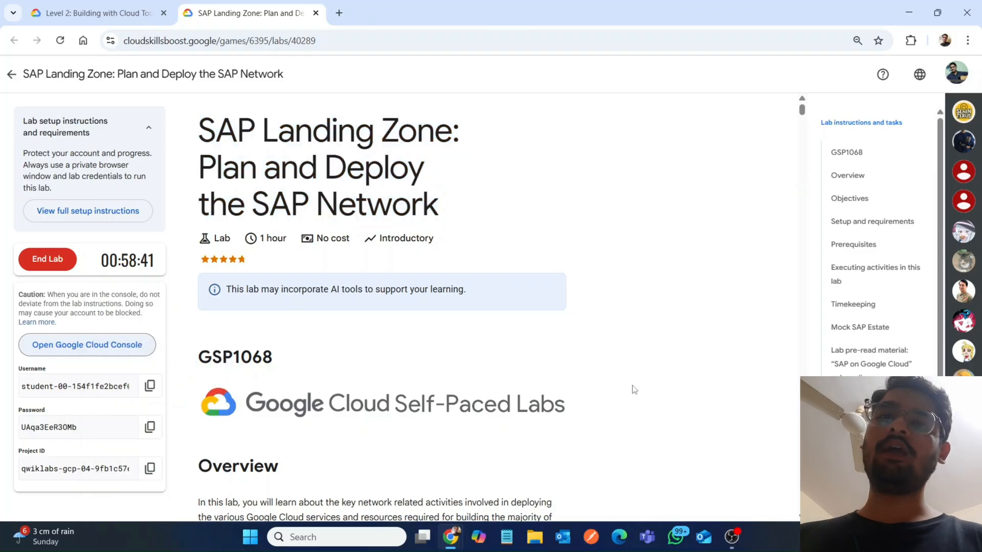
Step: Switch to the Google Cloud console window, close its navigation menu, and start and authorize Cloud Shell
mouse_move(452, 538)
click(562, 430)
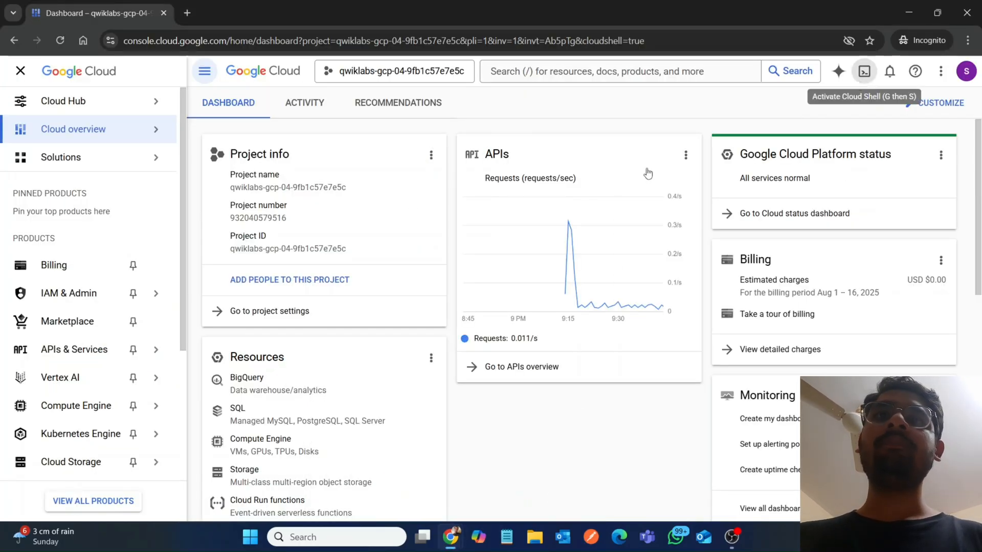
click(19, 72)
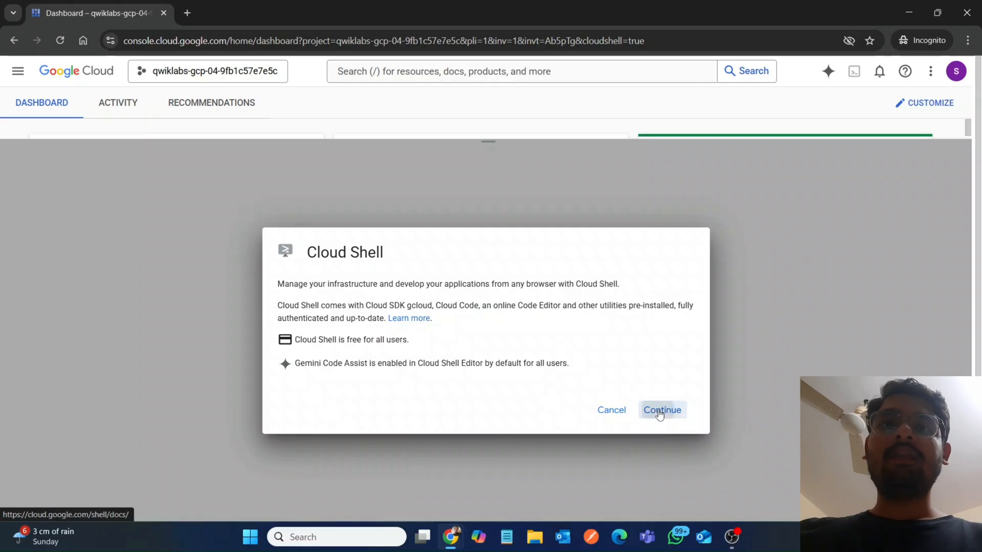
click(661, 411)
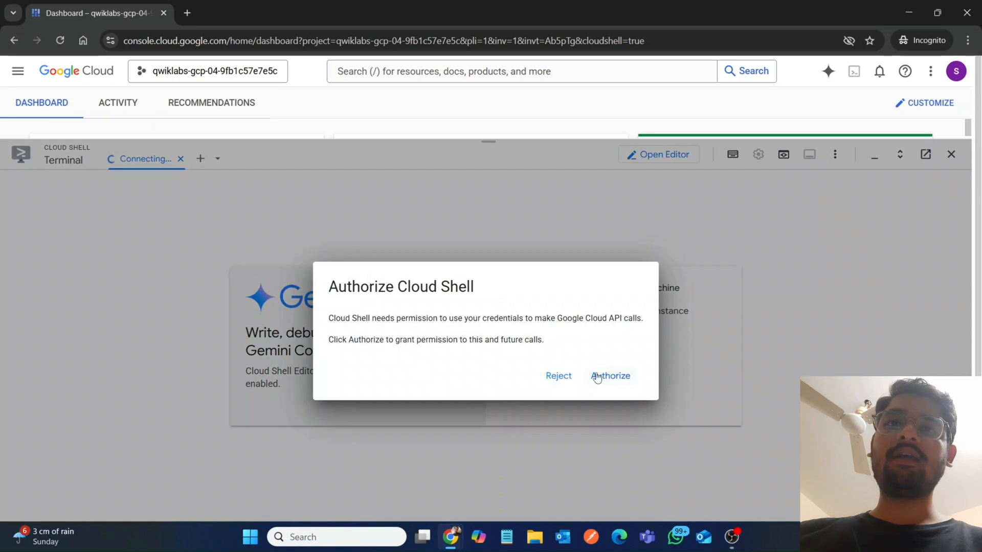
click(596, 377)
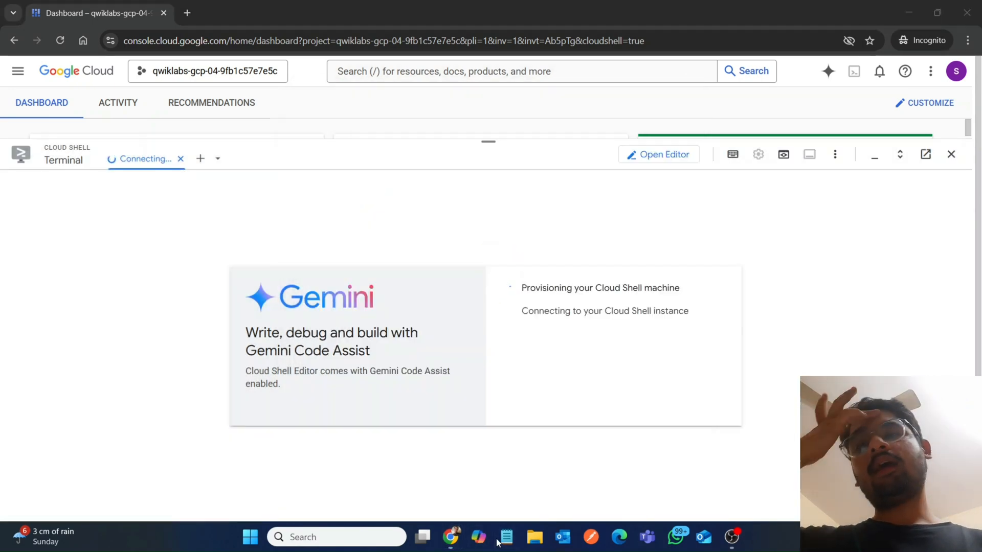
Step: Open Notepad and arrange it side by side with the SAP Landing Zone lab instructions, with the lab page on the left half
click(504, 538)
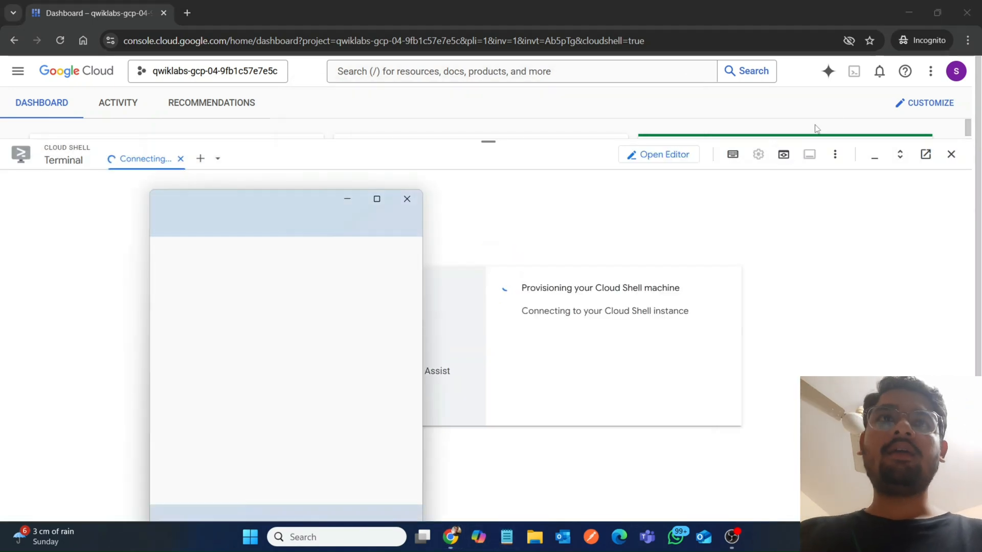
click(912, 11)
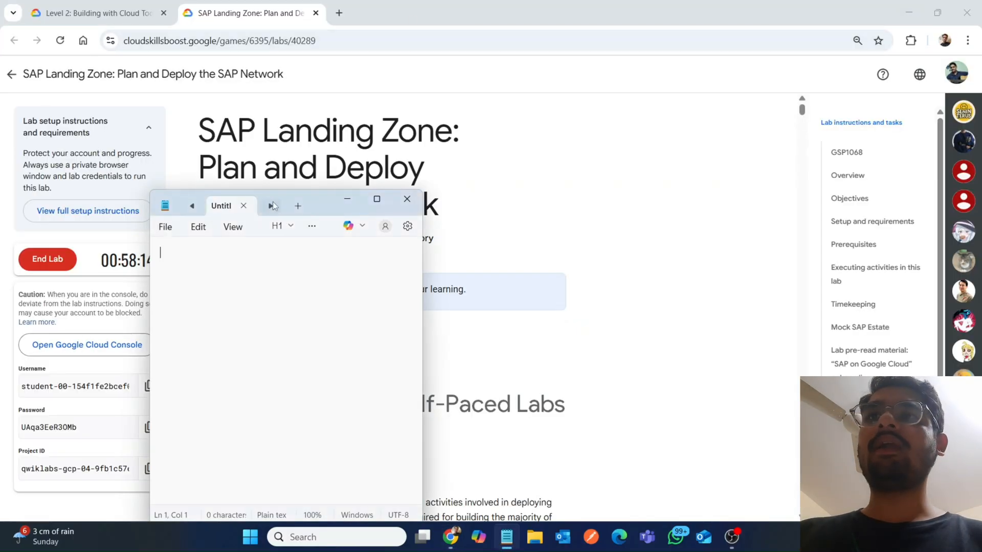
drag(316, 201, 292, 4)
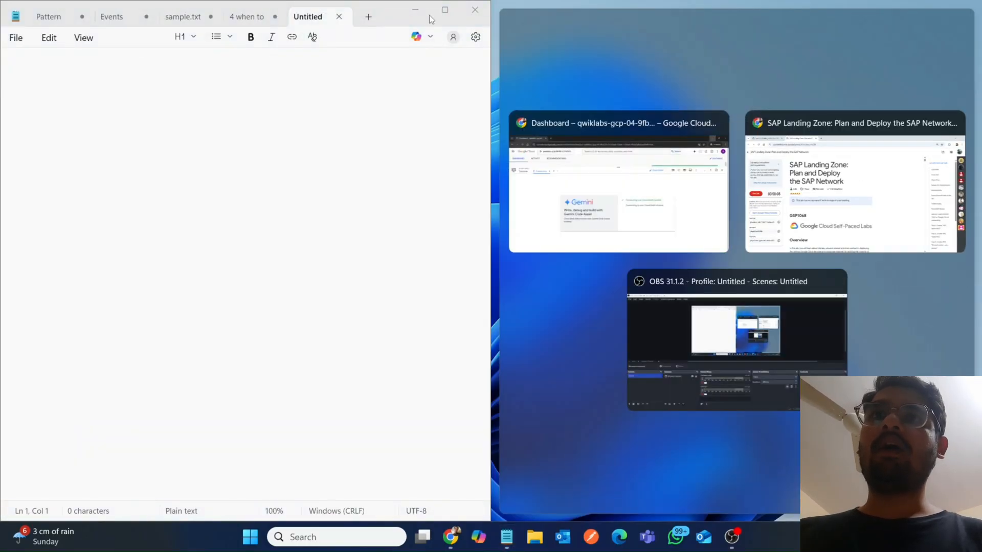
click(835, 193)
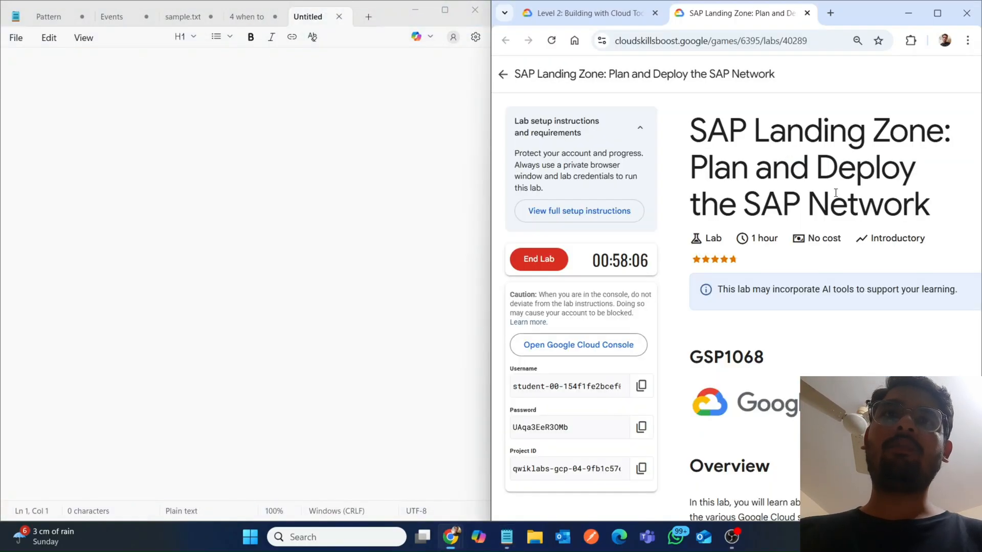
drag(838, 4, 326, 14)
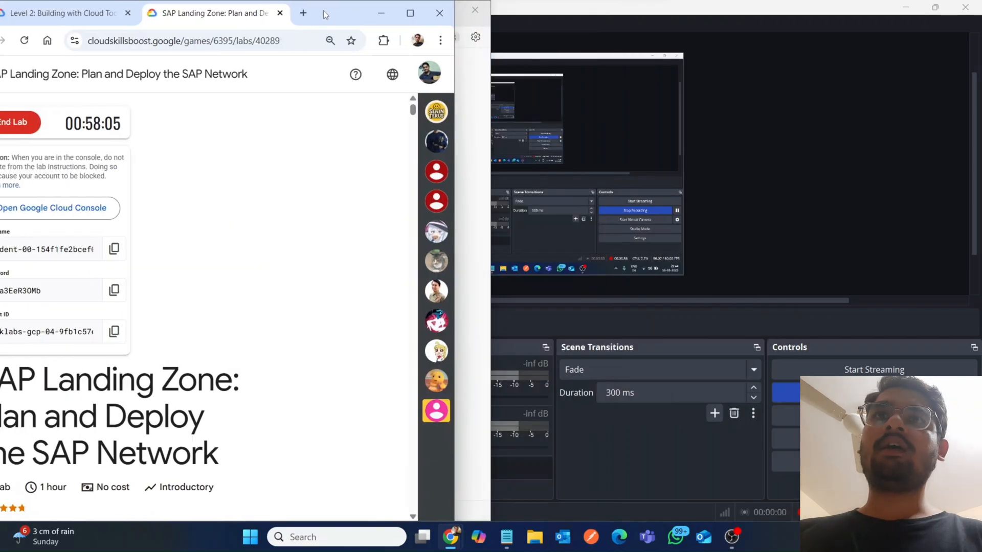
click(483, 125)
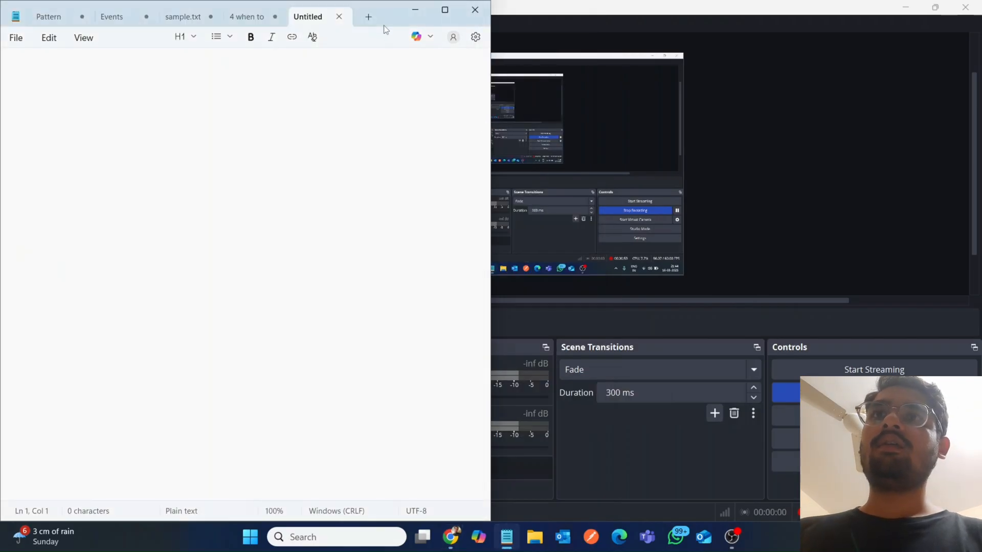
drag(384, 9, 860, 4)
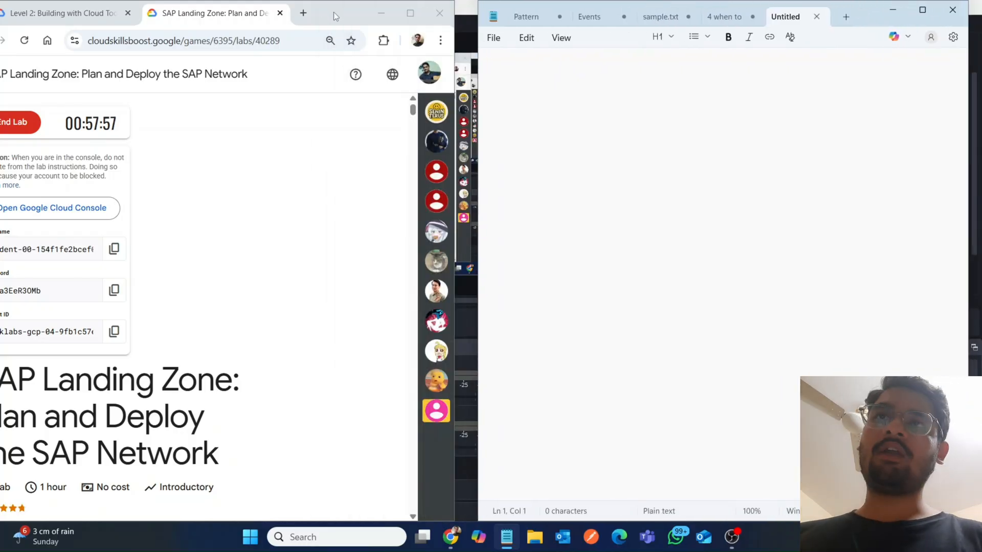
mouse_move(333, 16)
mouse_down()
mouse_move(406, 12)
mouse_move(335, 4)
mouse_move(333, 28)
mouse_up()
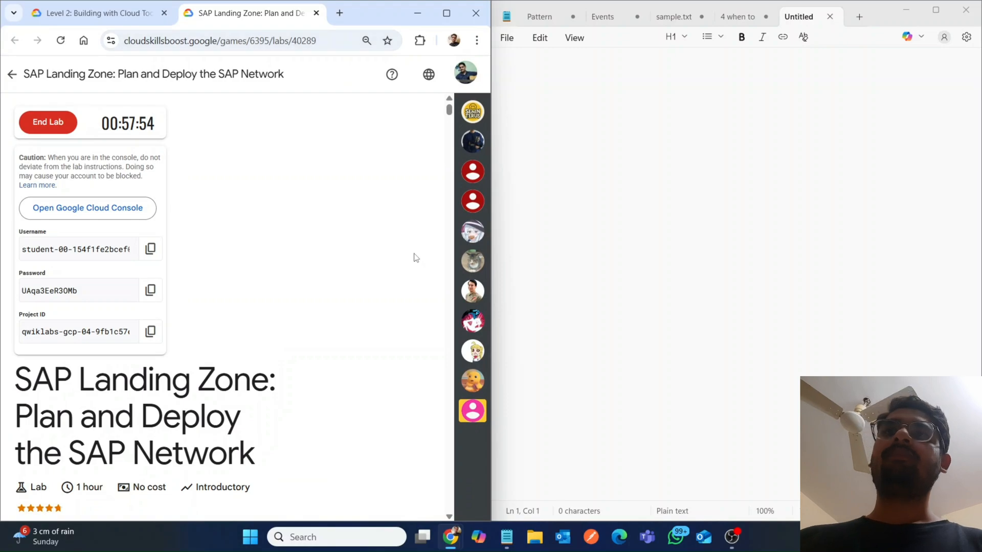
Step: Copy the lab's "Create a VPC network" gcloud command template into the blank Notepad document
scroll(415, 257, down, 10)
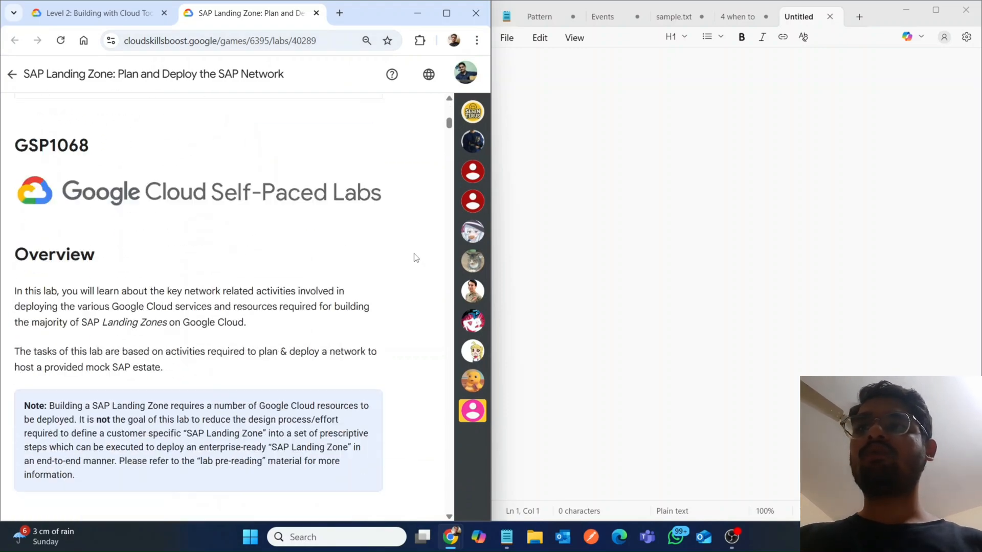
scroll(415, 258, down, 15)
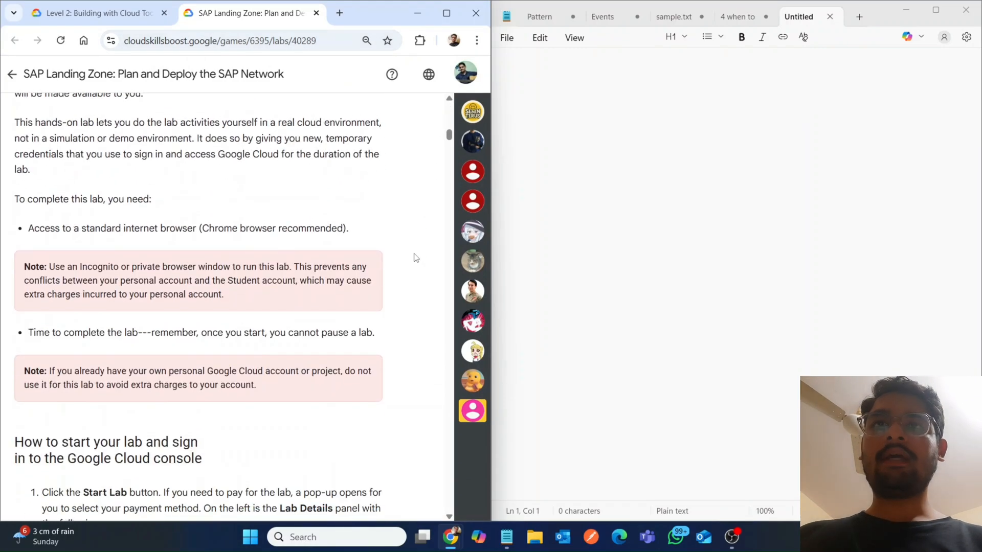
scroll(415, 258, down, 15)
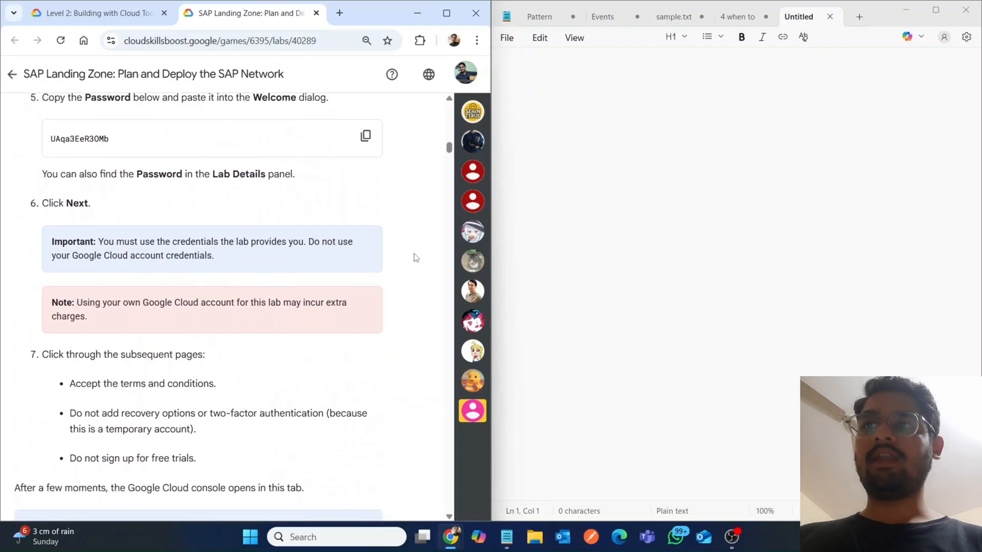
scroll(415, 257, down, 15)
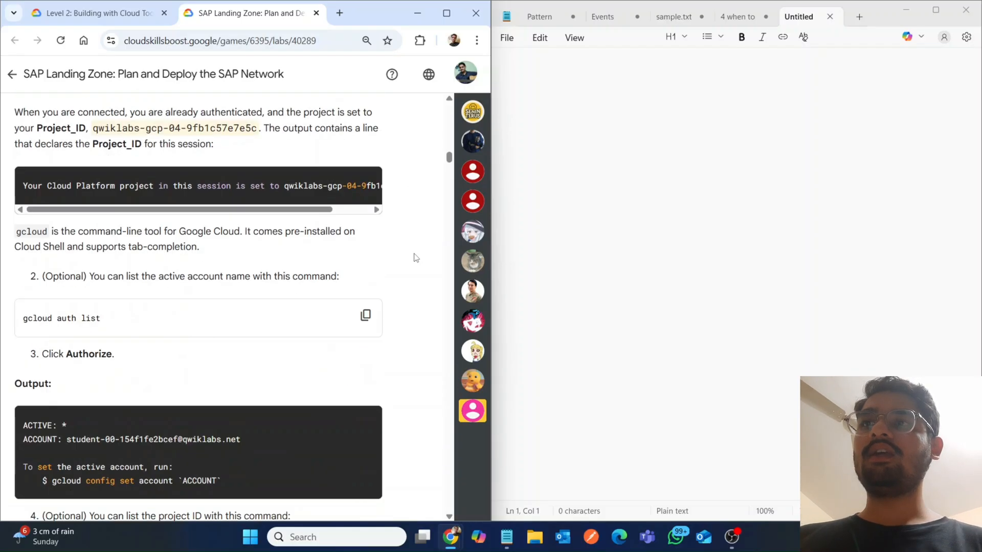
scroll(416, 258, down, 10)
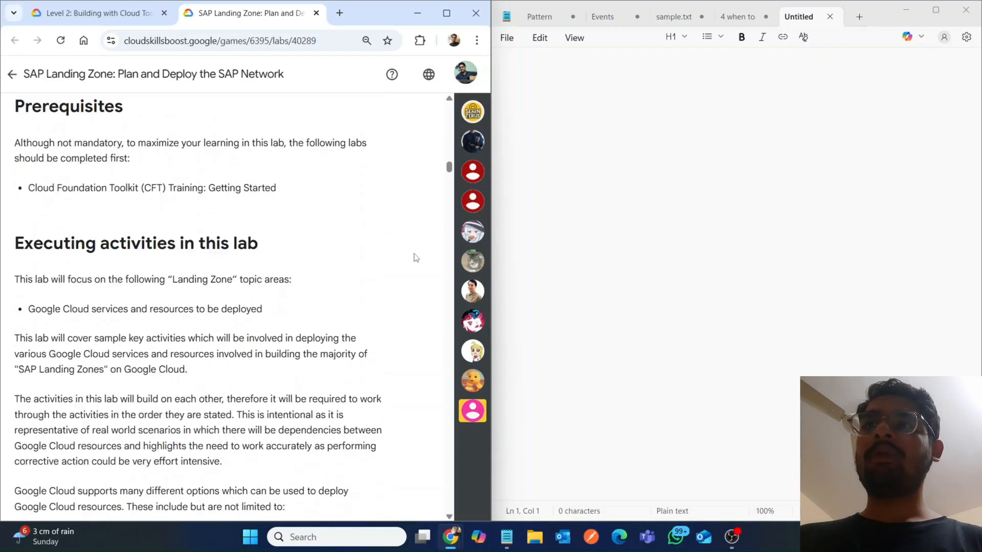
scroll(415, 257, down, 15)
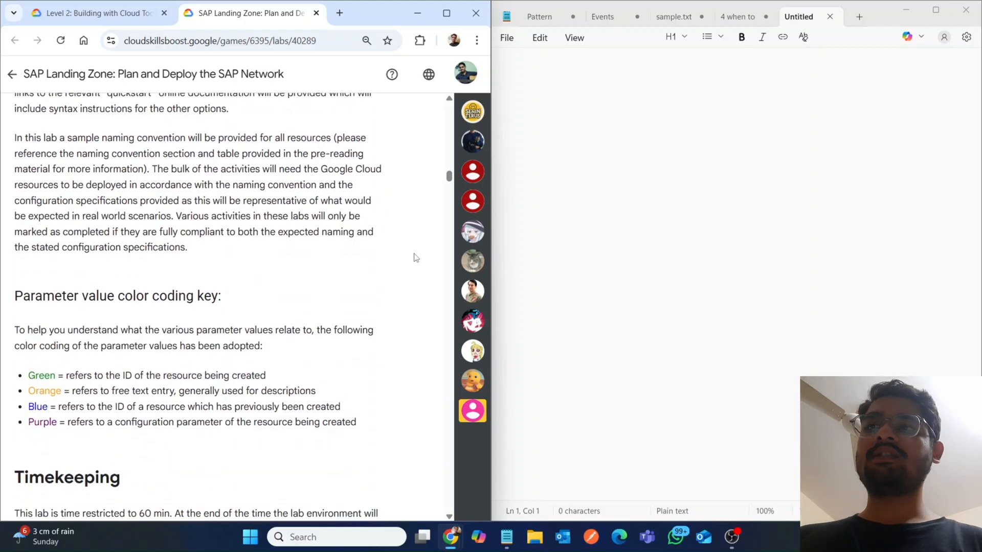
scroll(416, 257, down, 15)
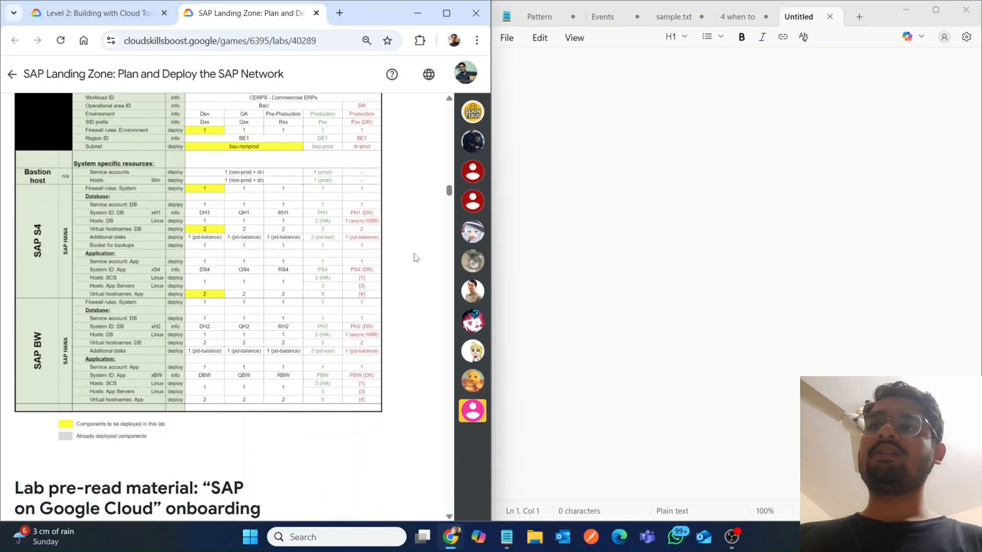
scroll(415, 258, down, 15)
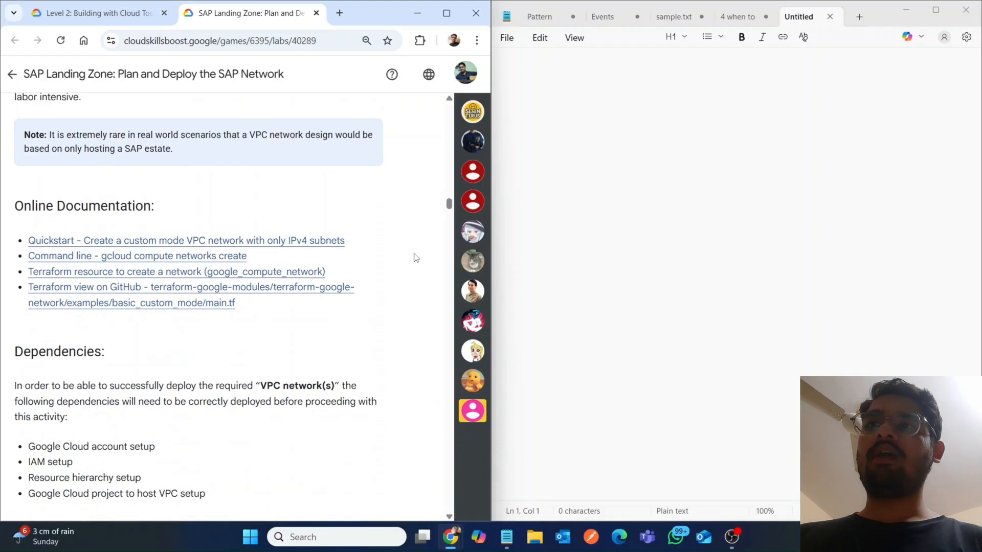
scroll(415, 257, down, 15)
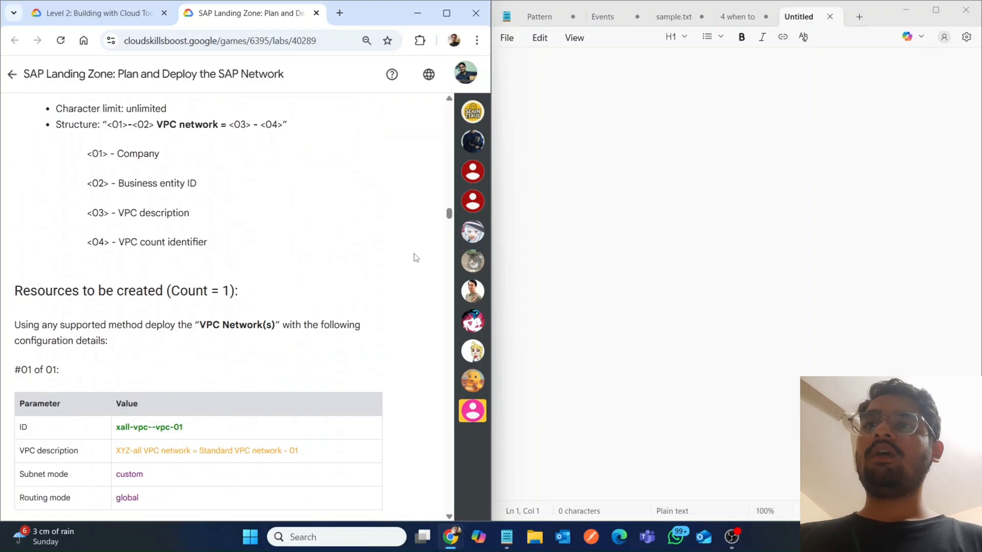
scroll(415, 257, down, 3)
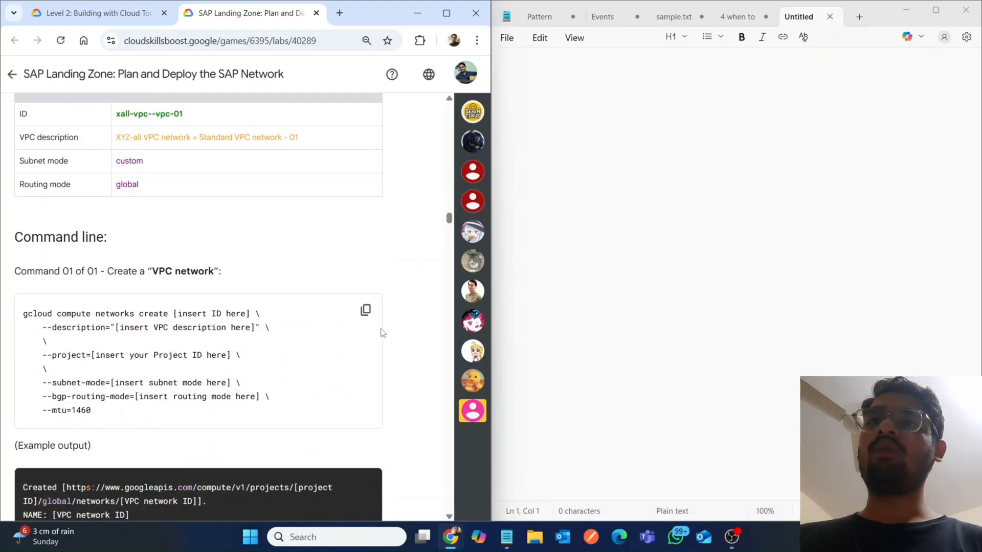
click(366, 311)
click(642, 223)
key(ctrl+v)
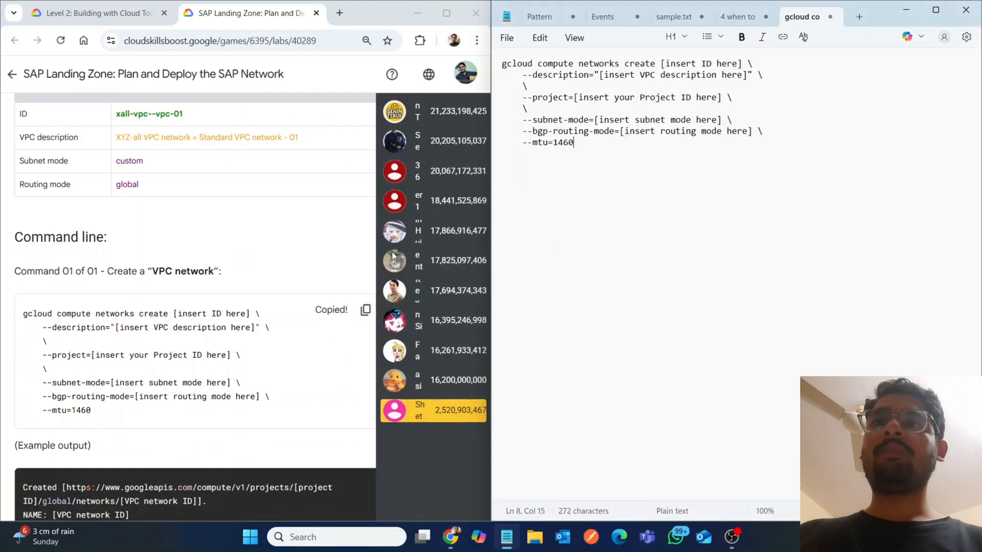
Step: Fill in the command's network ID as xall-vpc--vpc-01 and its description as "XYZ-all VPC network = Standard VPC network - 01"
click(272, 266)
scroll(270, 261, up, 4)
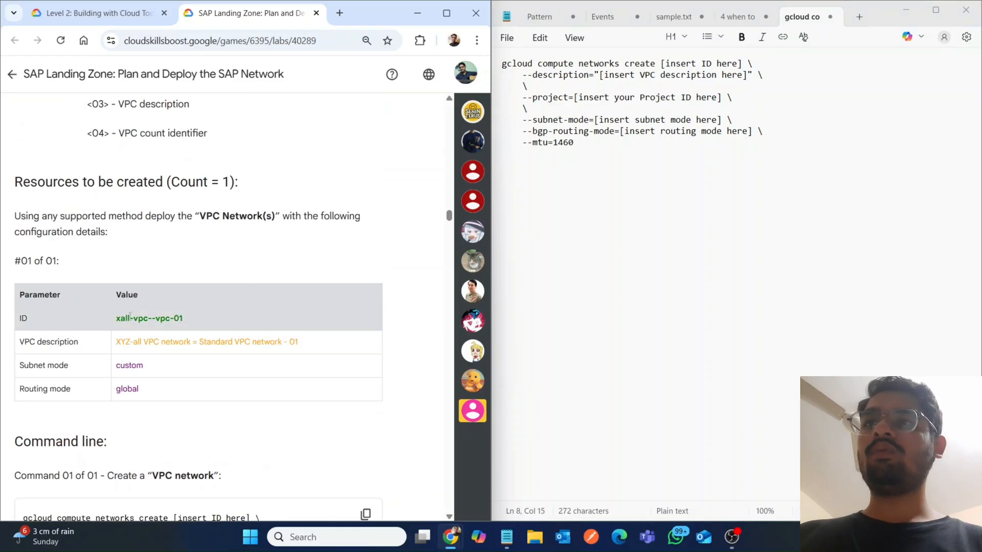
drag(114, 319, 217, 325)
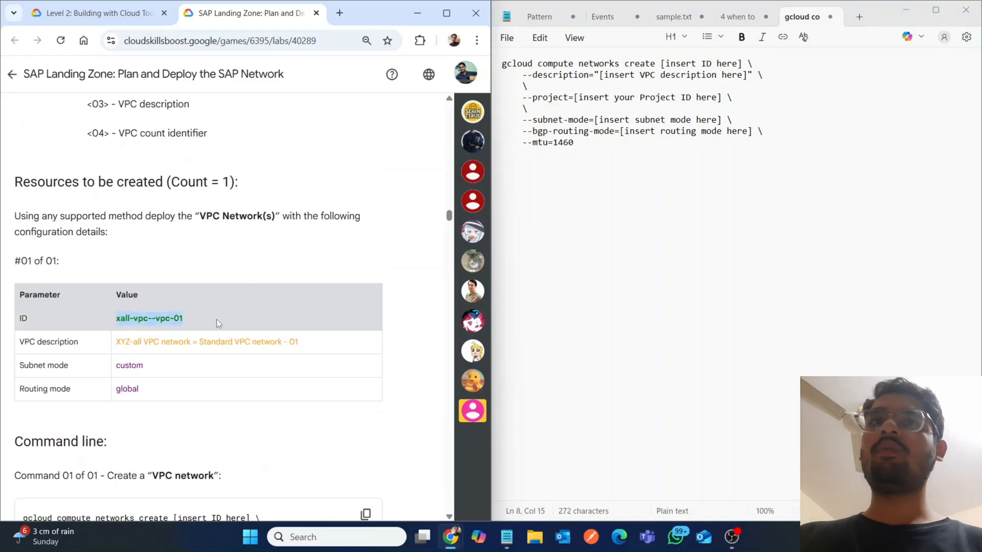
click(741, 63)
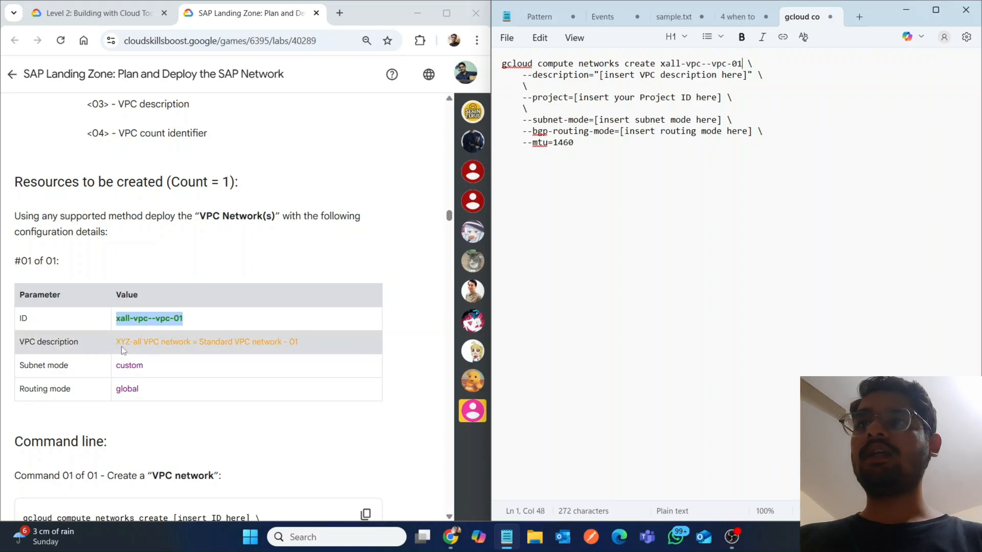
drag(118, 344, 348, 337)
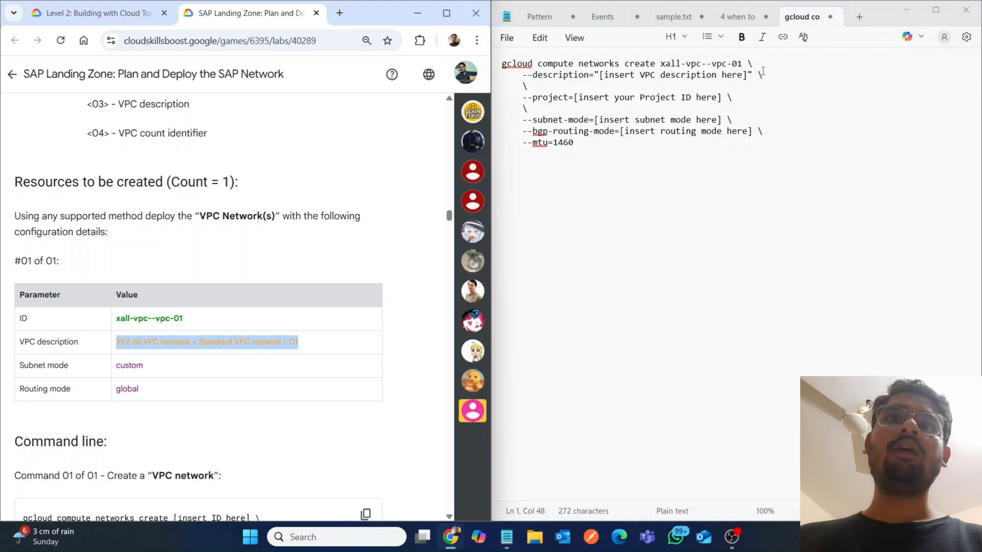
drag(750, 74, 603, 77)
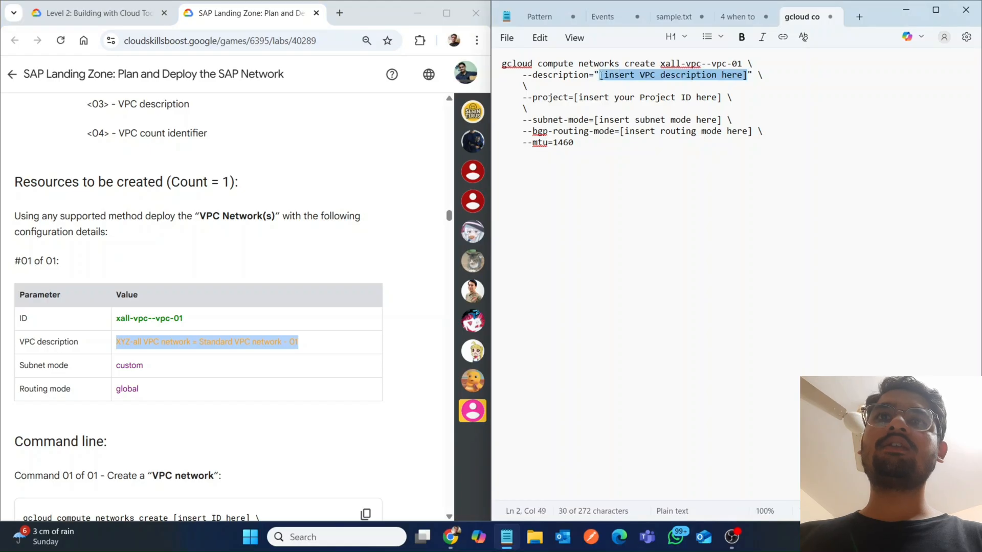
key(ctrl+v)
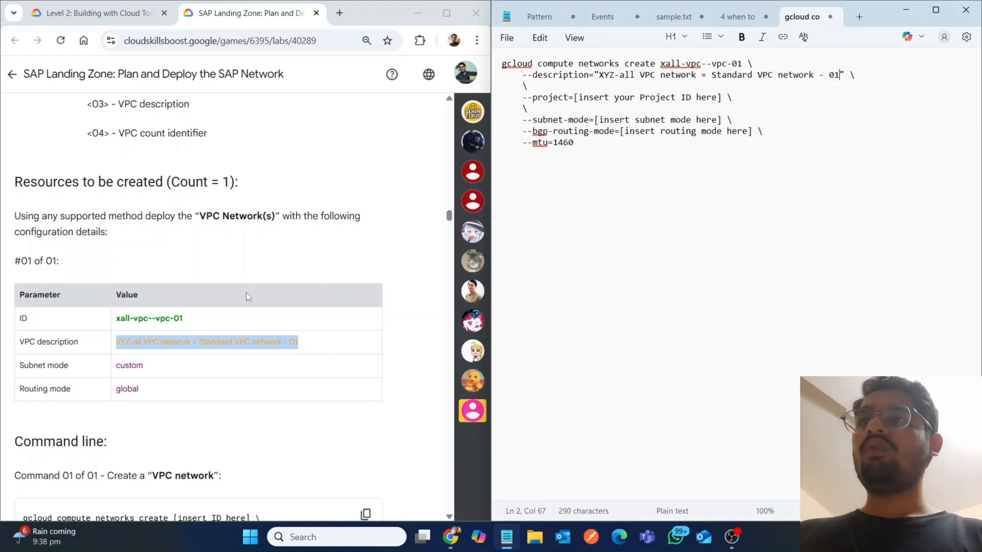
Step: Replace the command's placeholders with custom for the subnet mode and global for the BGP routing mode
drag(113, 364, 145, 365)
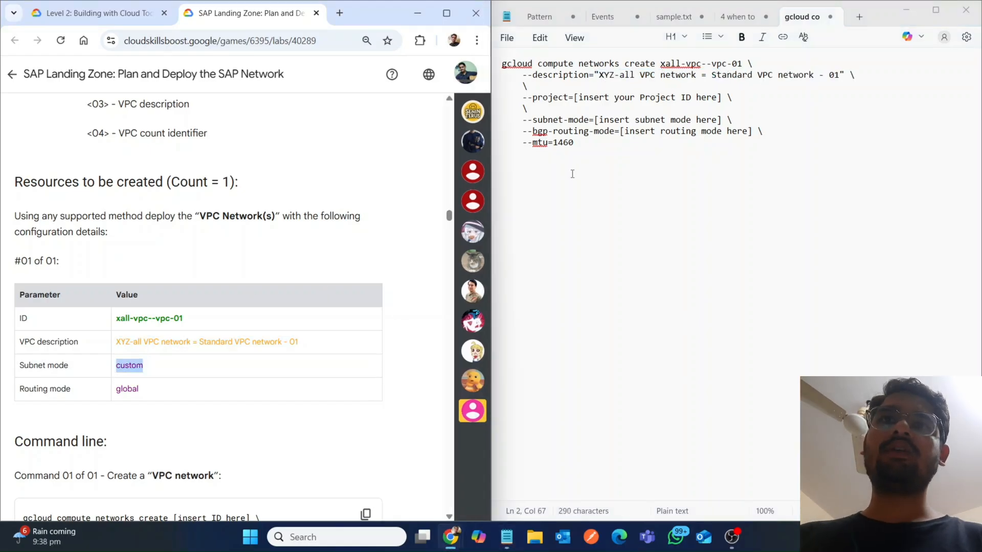
drag(595, 120, 722, 120)
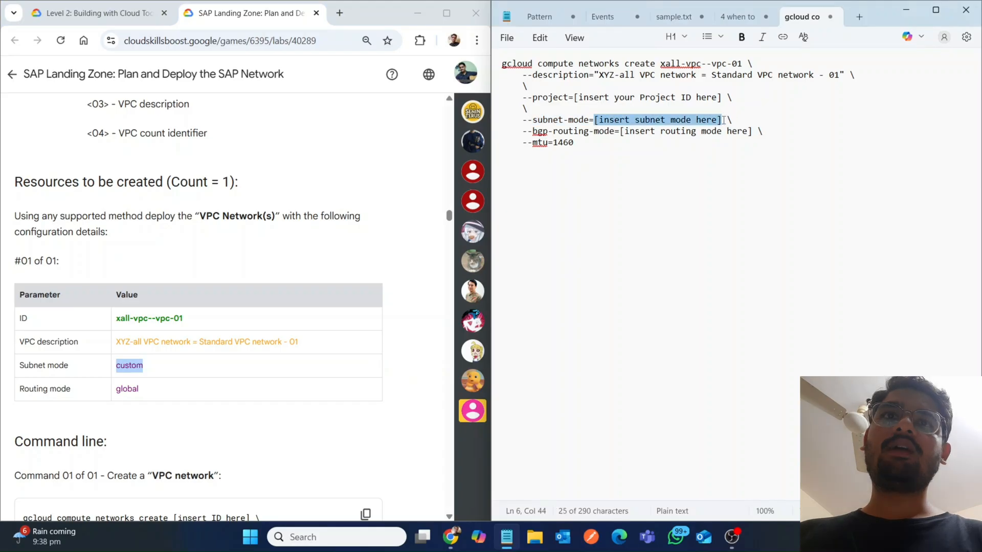
key(ctrl+v)
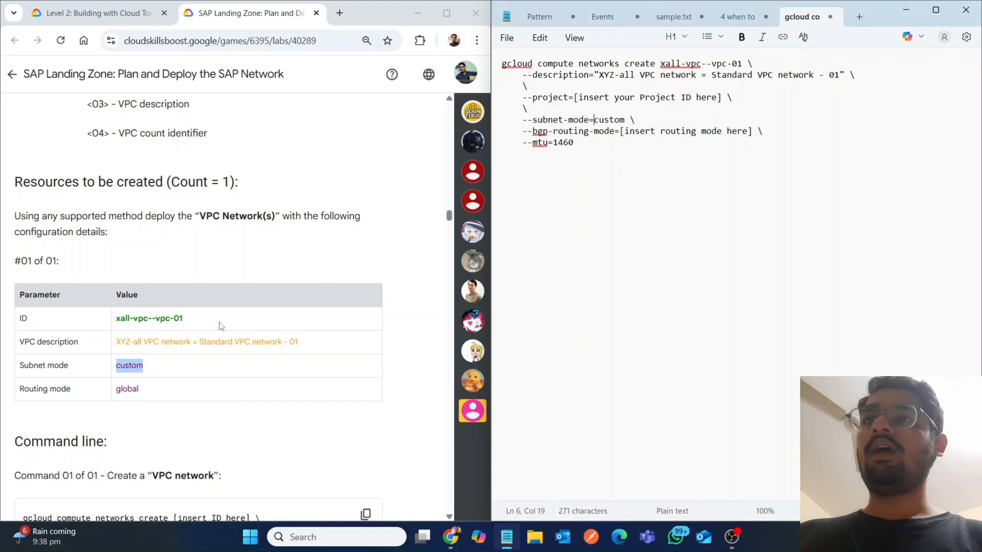
drag(155, 387, 114, 390)
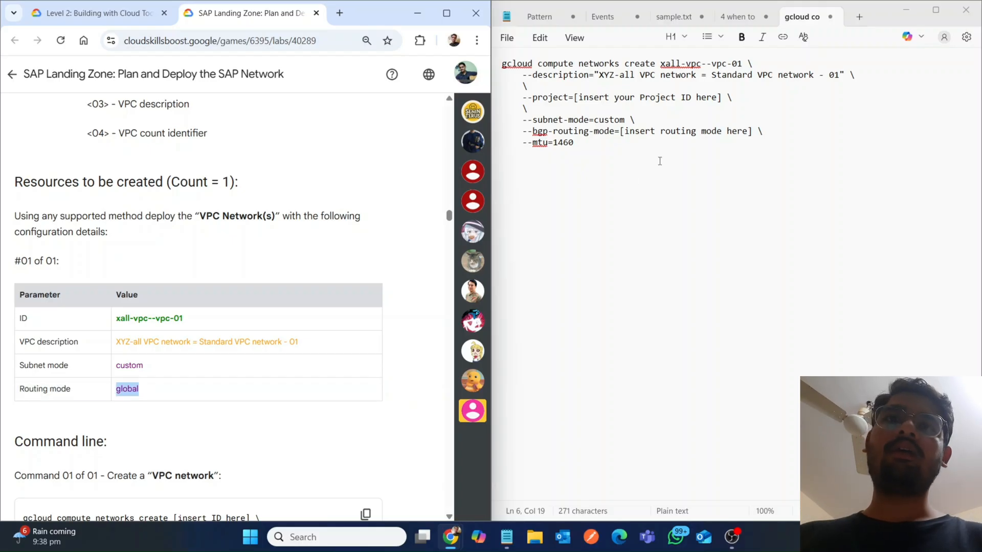
drag(620, 131, 746, 130)
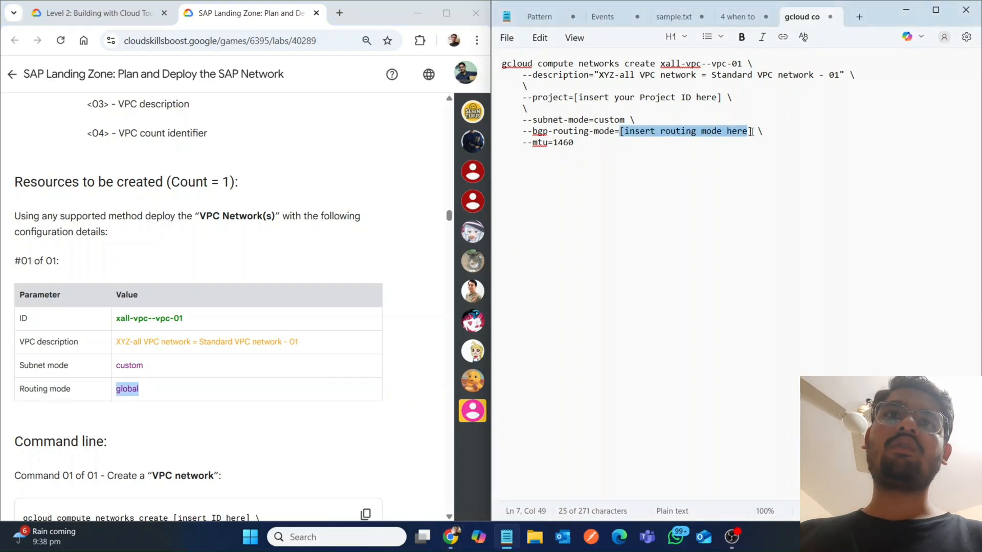
key(ctrl+v)
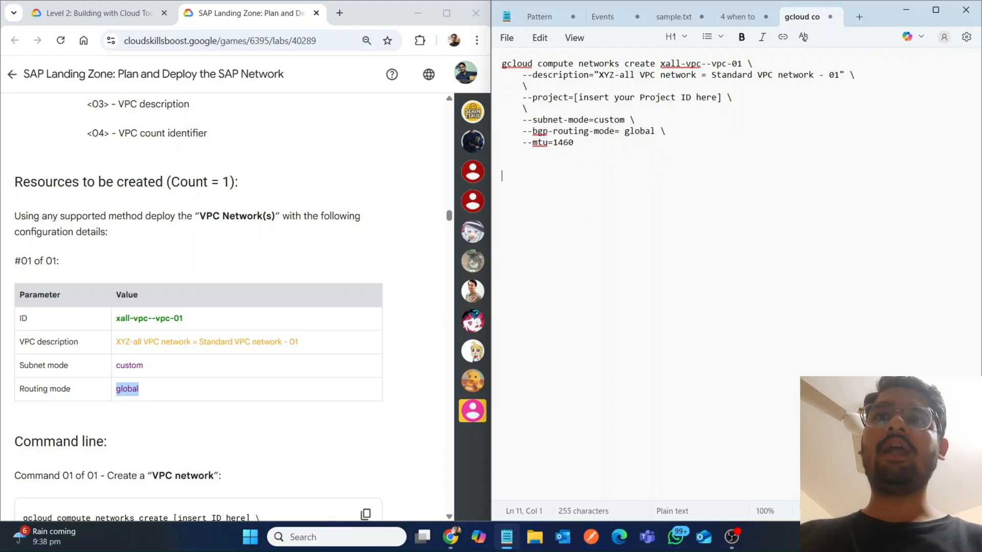
Step: Copy the lab's "Create a VPC subnet" gcloud command template into the Notepad document below the VPC network command
click(405, 284)
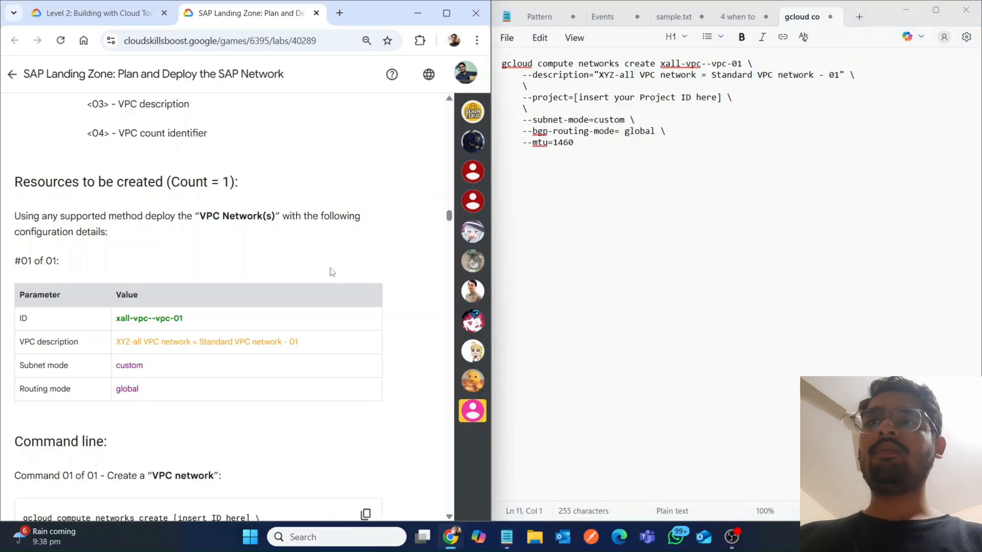
scroll(330, 268, down, 1)
scroll(330, 268, down, 15)
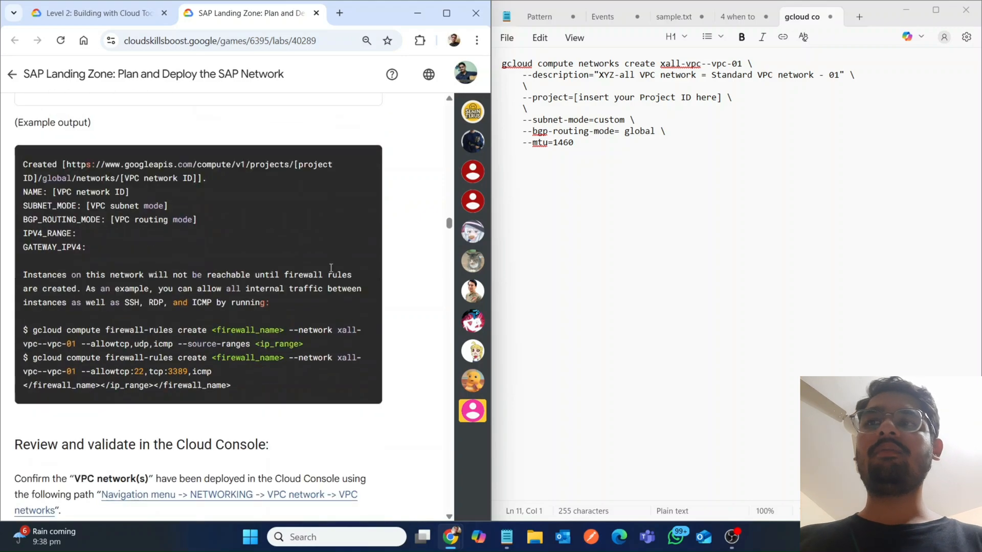
scroll(329, 268, down, 12)
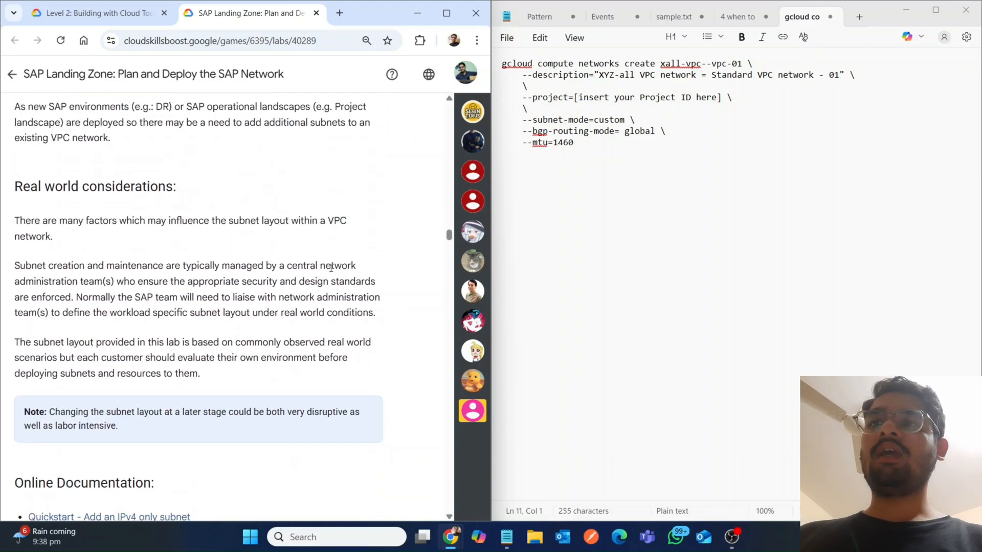
scroll(330, 271, down, 12)
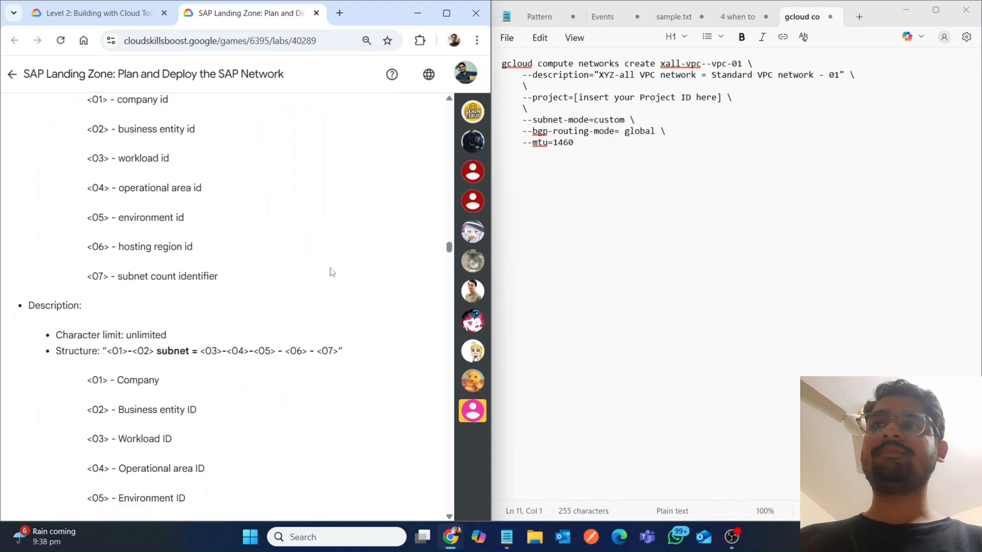
scroll(330, 272, down, 10)
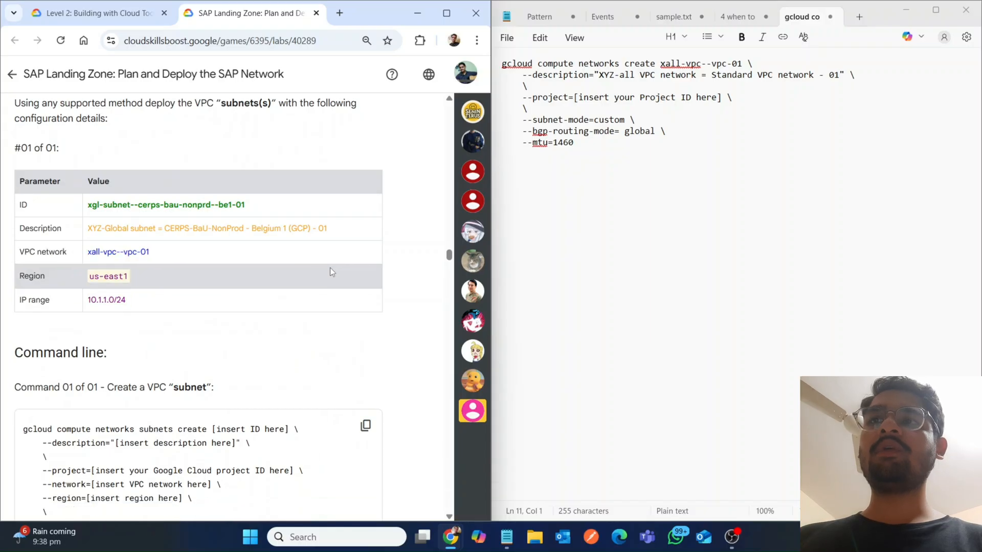
scroll(330, 268, down, 2)
scroll(331, 268, up, 2)
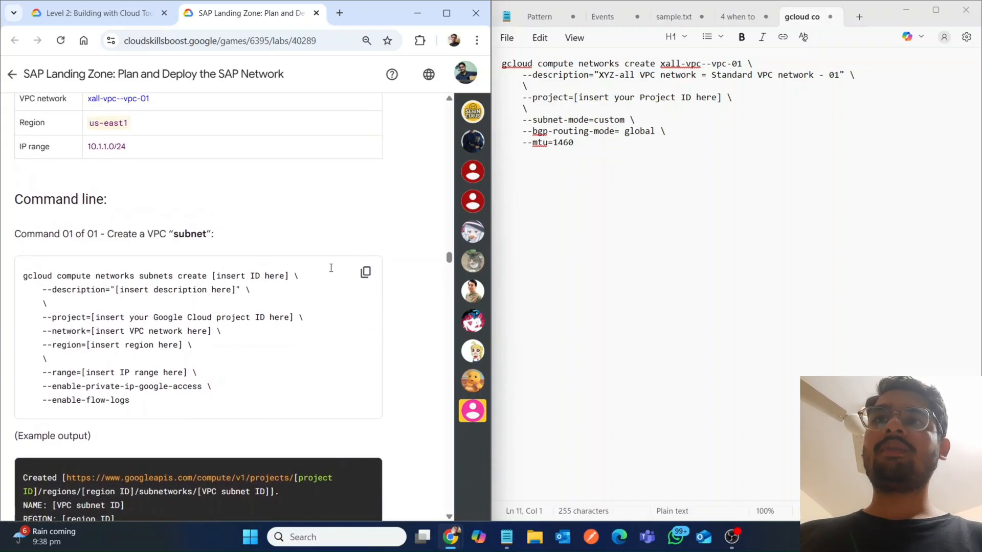
click(371, 282)
click(640, 189)
key(ctrl+v)
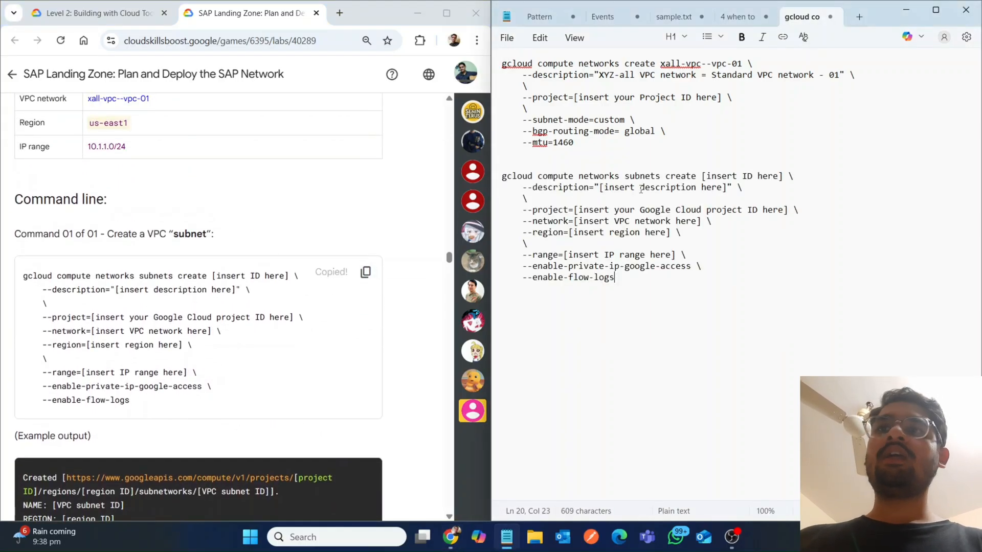
Step: Replace the subnet command's ID placeholder with xgl-subnet--cerps-bau-nonprd--be1-01 from the lab's parameter table
click(200, 175)
scroll(199, 175, up, 3)
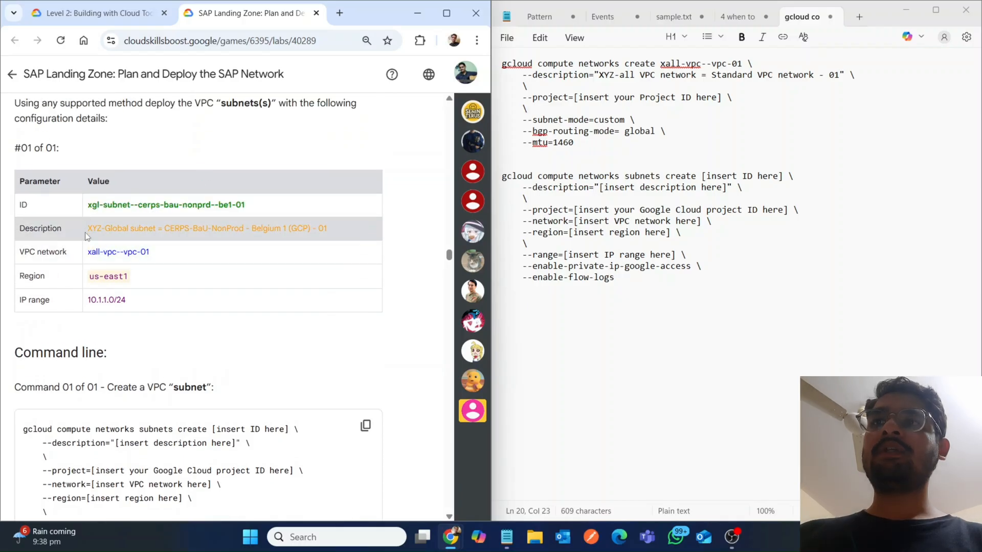
drag(87, 212, 247, 206)
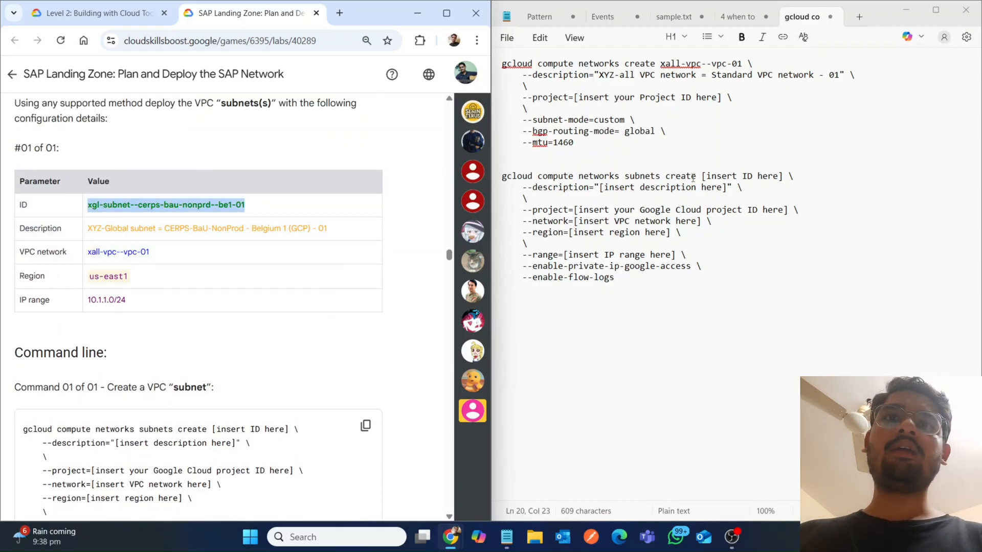
drag(703, 176, 779, 173)
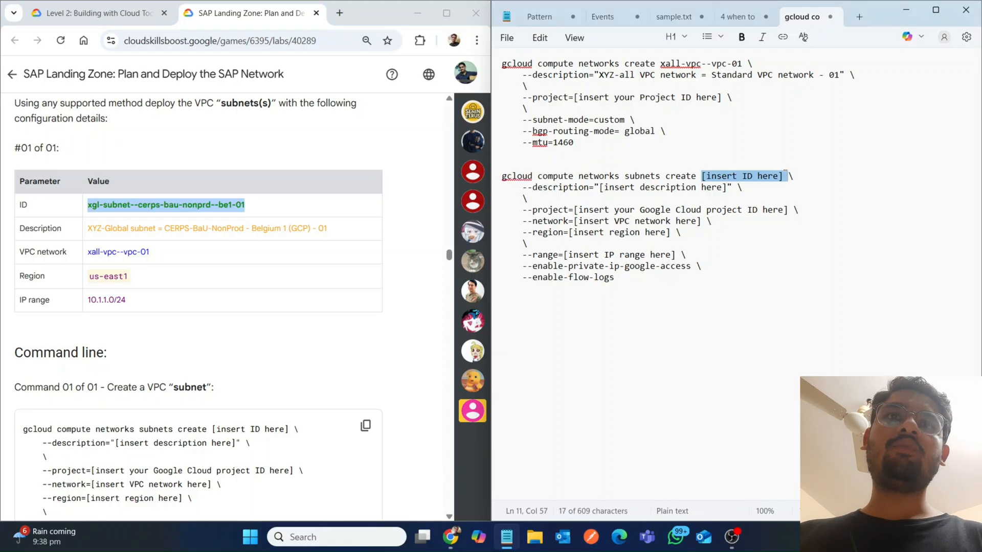
key(ctrl+v)
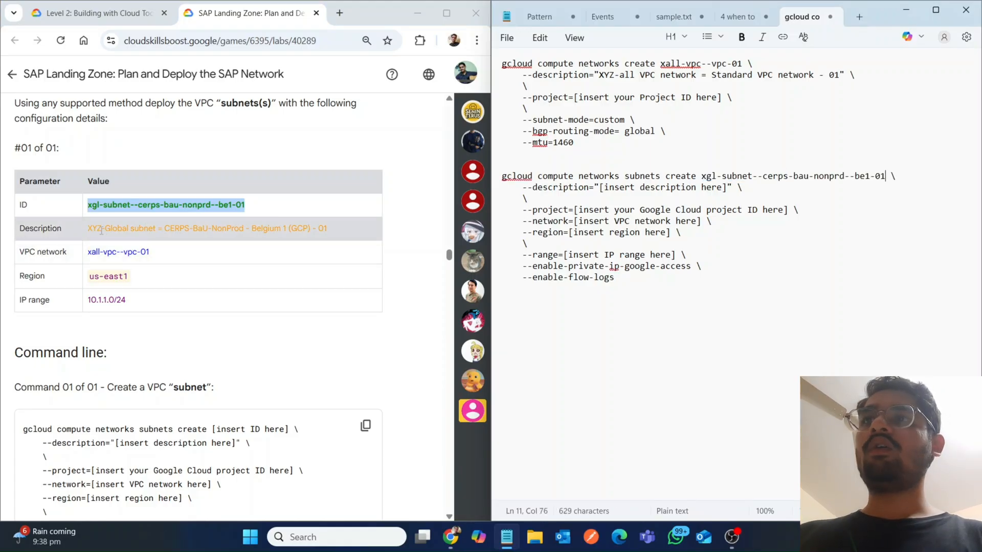
Step: Fill in the subnet command's description as "XYZ-Global subnet = CERPS-BaU-NonProd - Belgium 1 (GCP) - 01"
click(201, 246)
drag(87, 228, 333, 238)
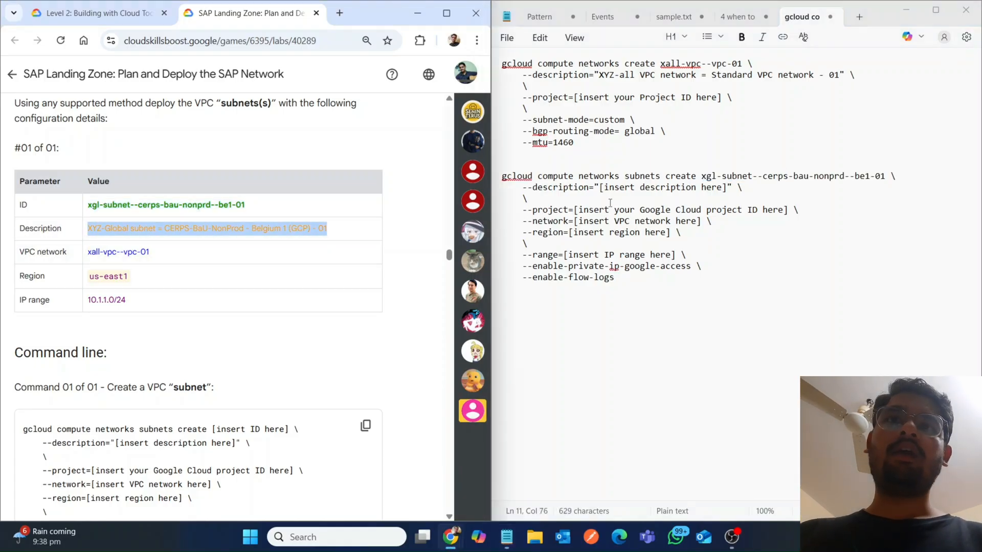
drag(602, 190, 731, 188)
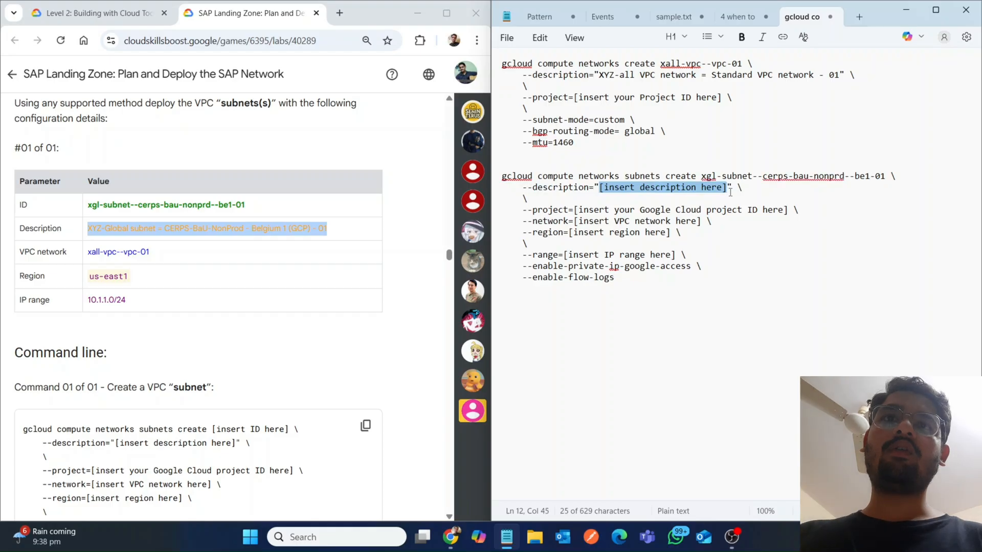
text(v)
key(BackSpace)
key(ctrl+v)
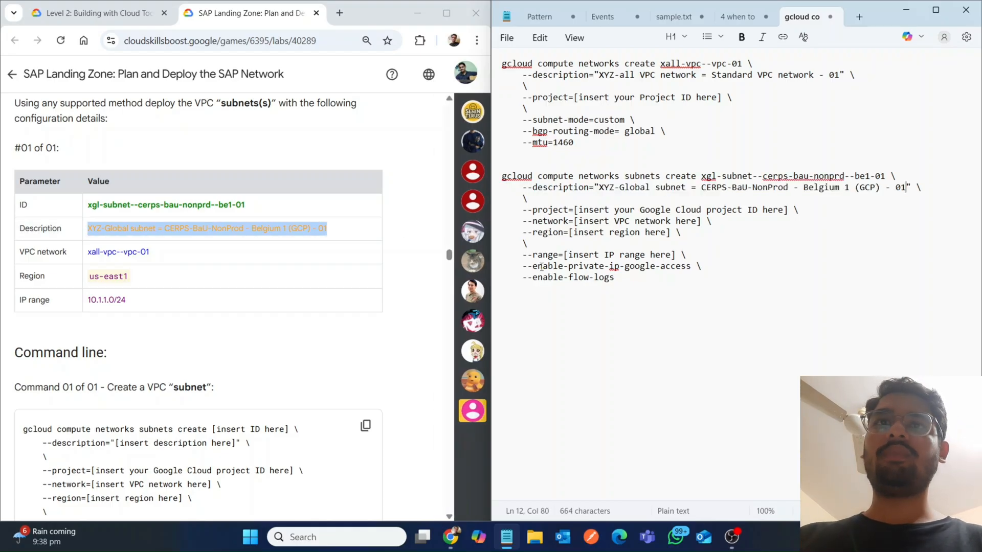
Step: Replace the subnet command's VPC network placeholder with xall-vpc--vpc-01
double_click(129, 252)
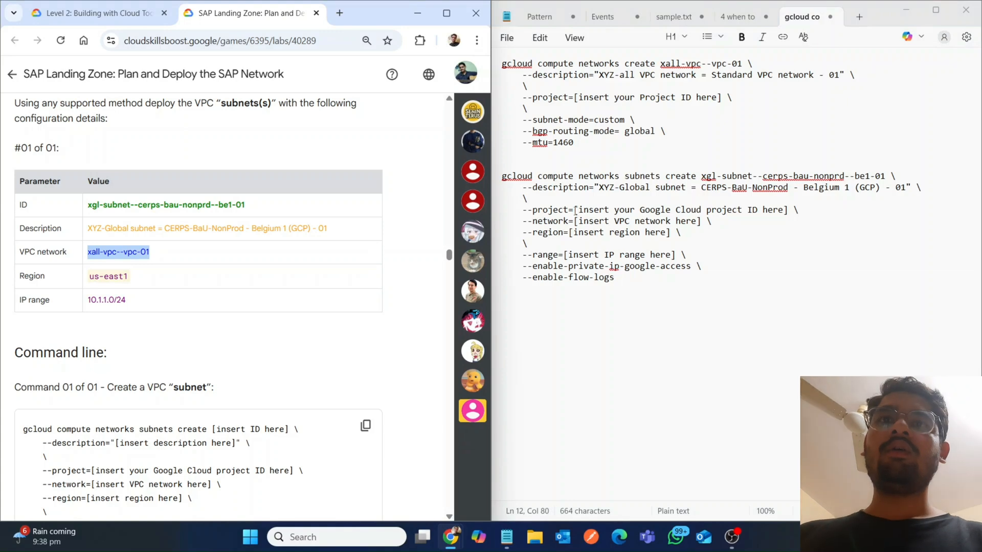
drag(575, 210, 638, 209)
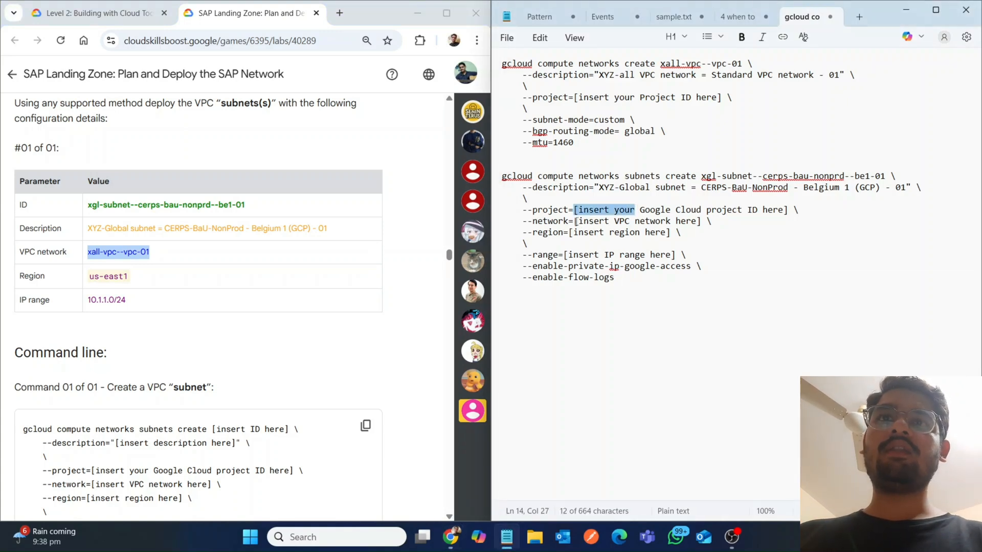
drag(576, 222, 691, 224)
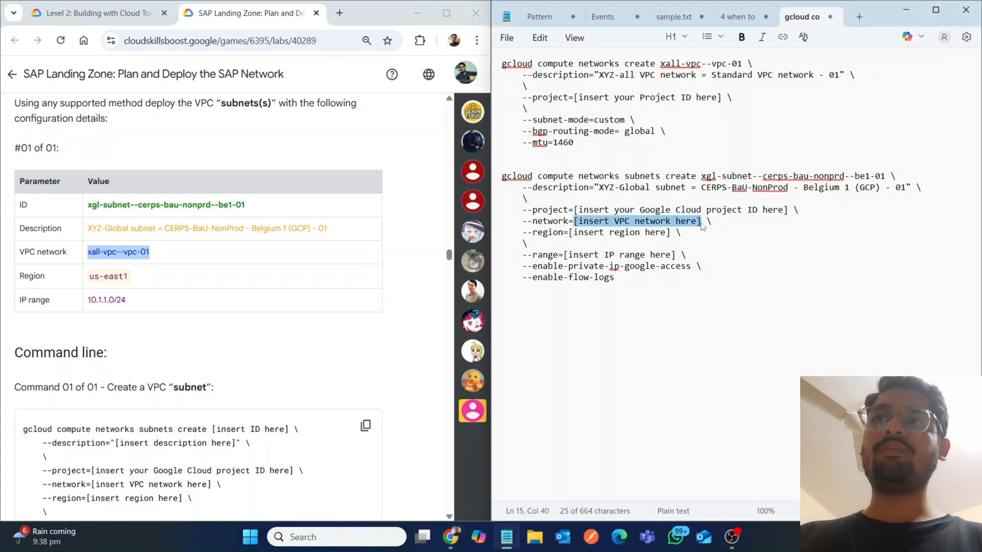
key(ctrl+v)
Step: Replace the subnet command's region placeholder with us-east1, keeping the line's trailing backslash
mouse_move(459, 257)
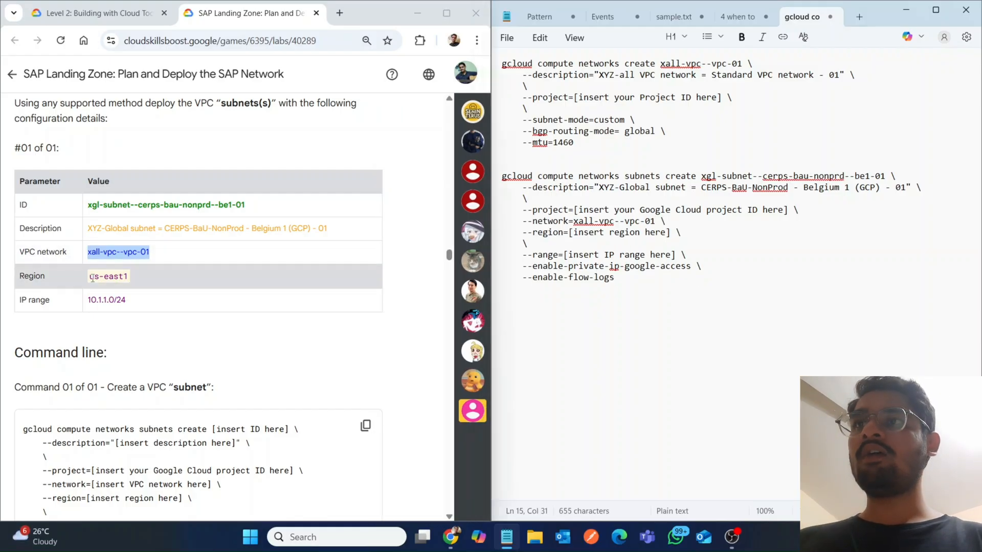
drag(89, 277, 93, 277)
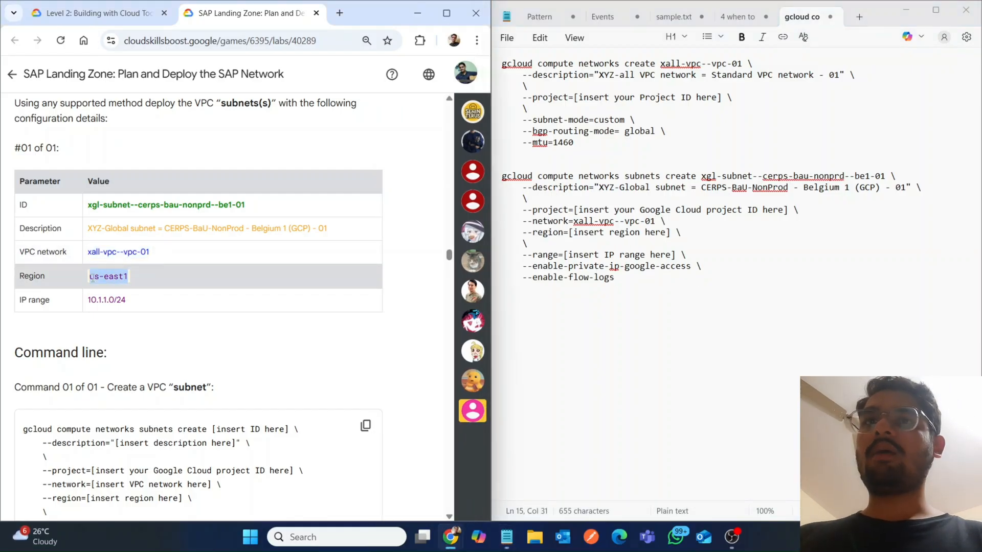
click(672, 232)
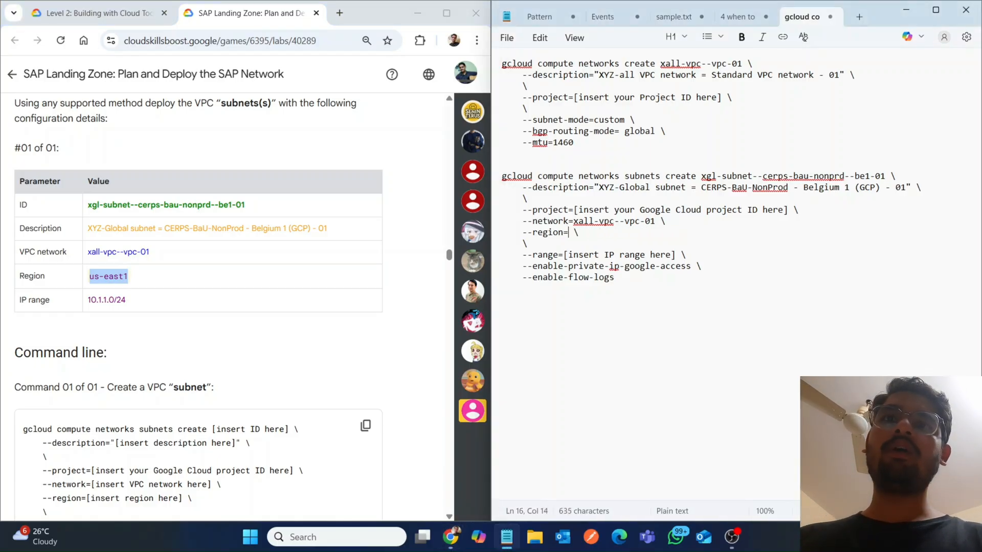
key(ctrl+v)
key(Return)
key(BackSpace)
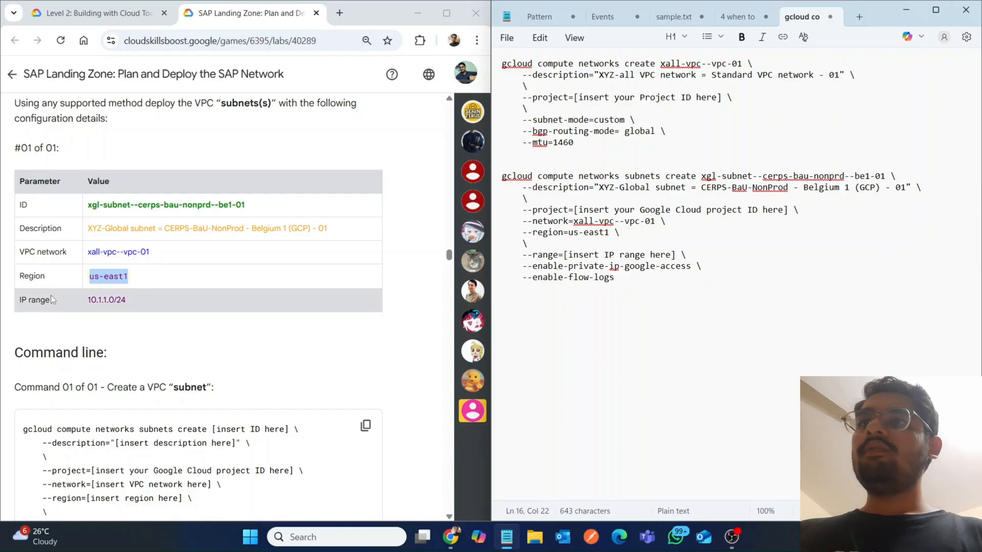
Step: Replace the subnet command's IP range placeholder with 10.1.1.0/24
double_click(101, 302)
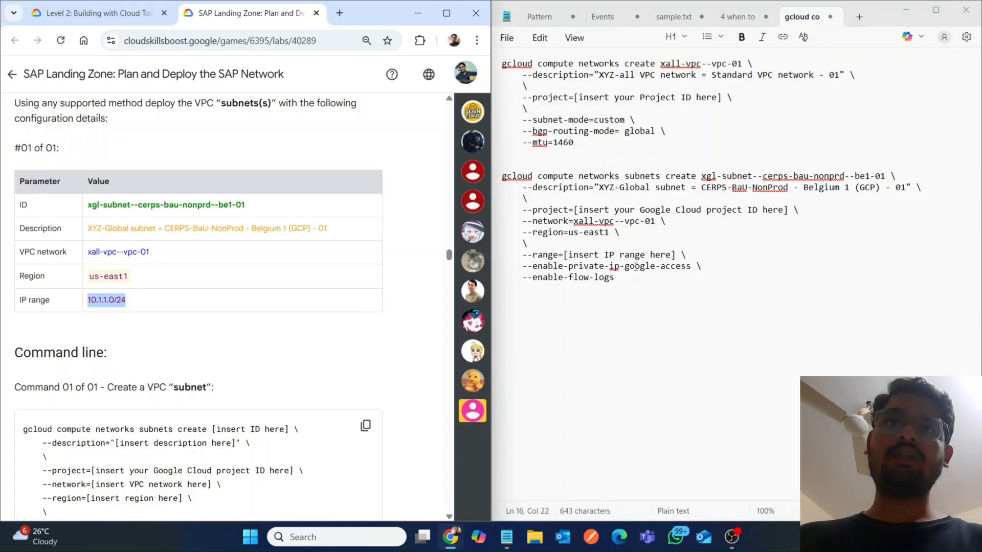
drag(678, 255, 566, 253)
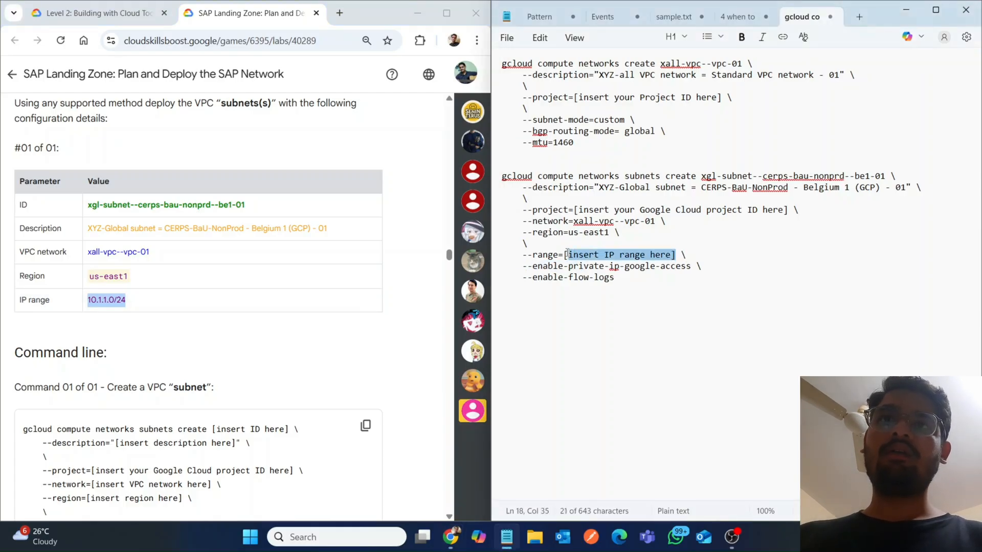
key(ctrl+v)
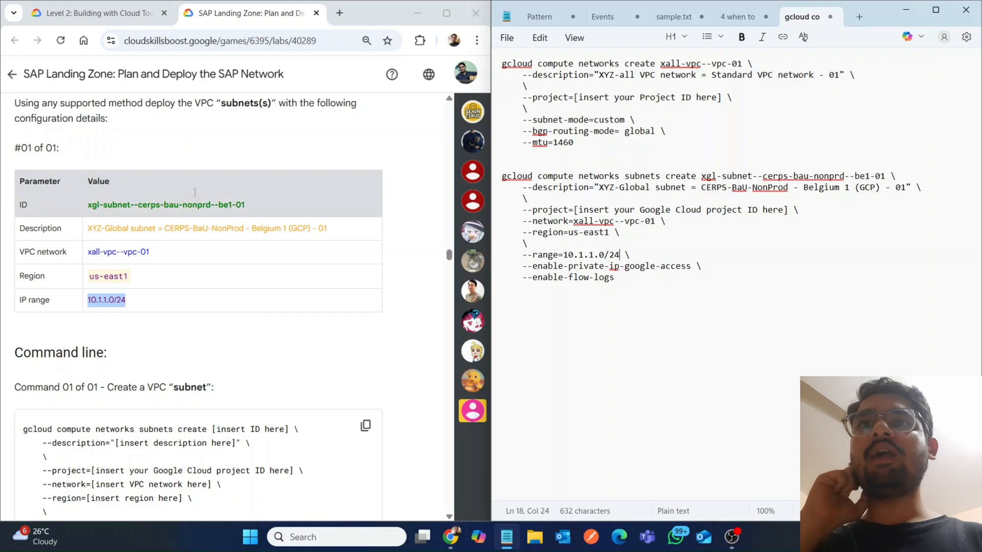
Step: Copy the Project ID from the lab details and put qwiklabs-gcp-04-9fb1c57e7e5c in place of the subnet command's project placeholder
click(380, 129)
scroll(379, 129, up, 10)
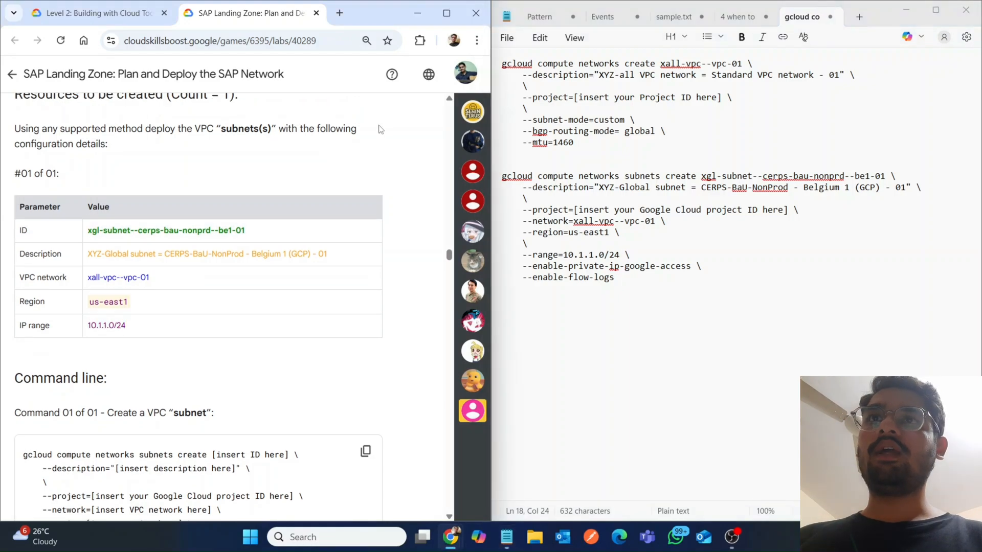
scroll(379, 129, up, 10)
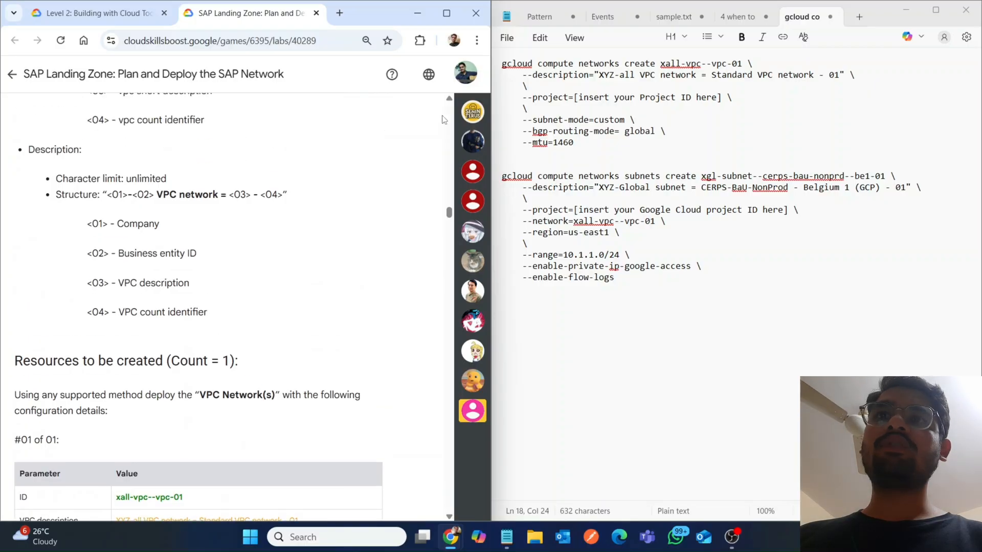
scroll(451, 116, up, 8)
scroll(452, 116, up, 10)
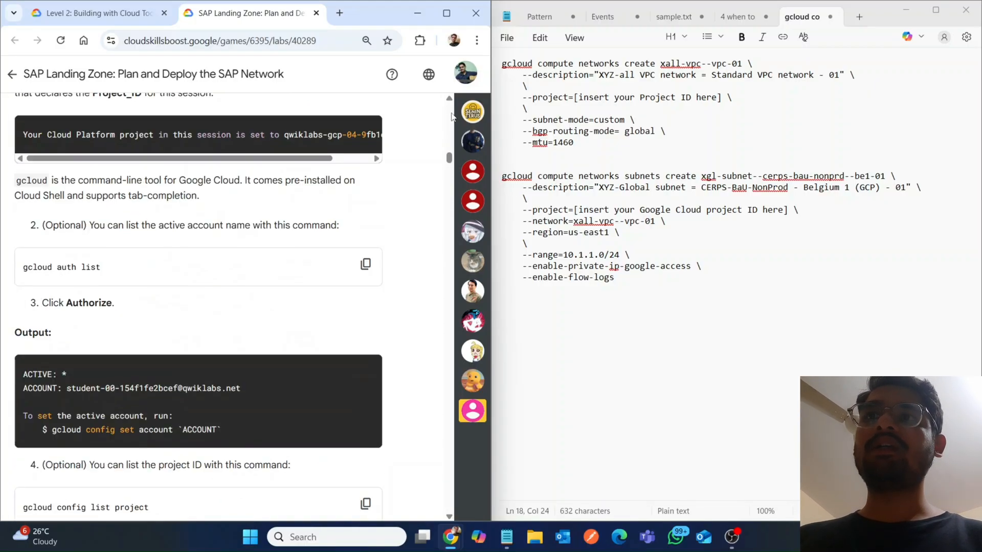
scroll(451, 116, up, 1)
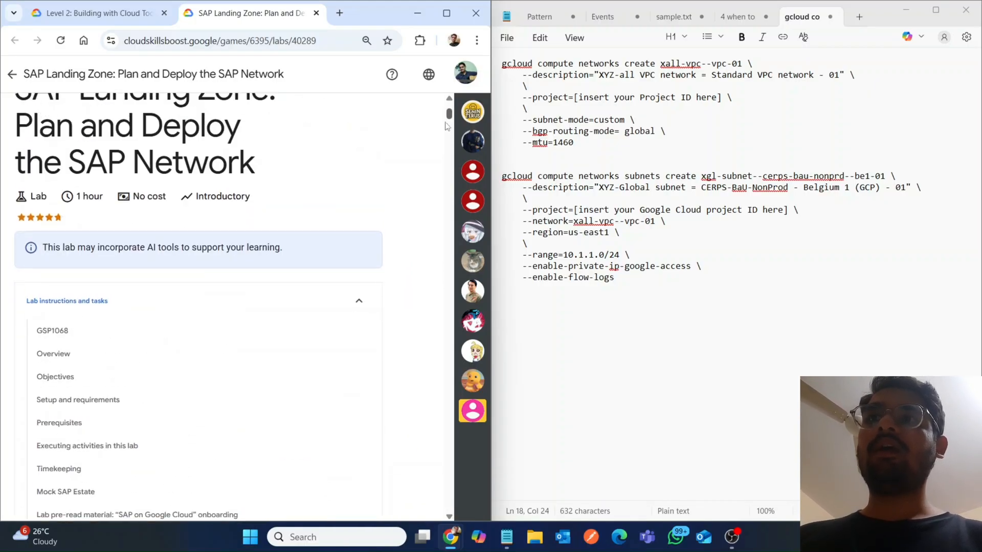
scroll(394, 161, up, 5)
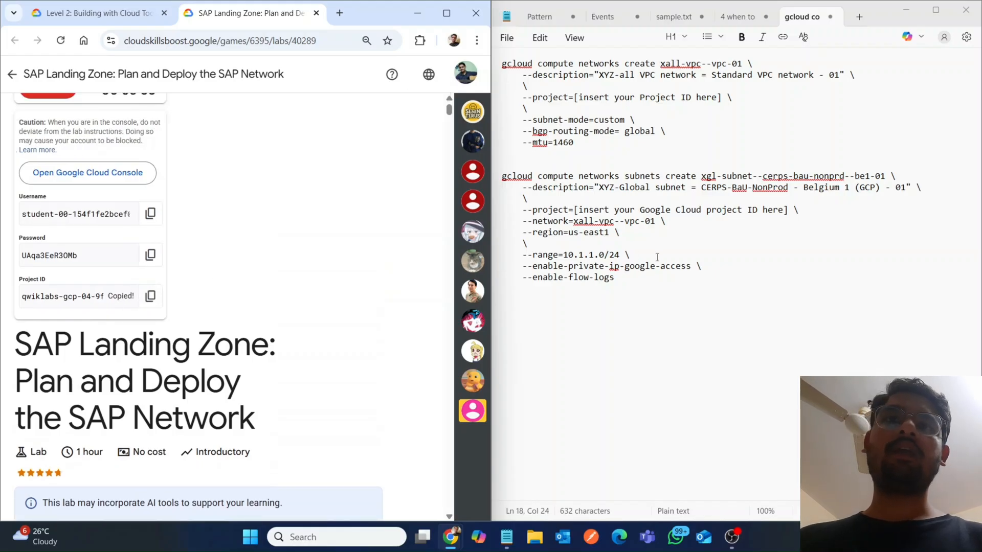
drag(787, 212, 578, 210)
key(BackSpace)
key(BackSpace)
text(qwiklabs-gcp-04-9fb1c57e7e5c)
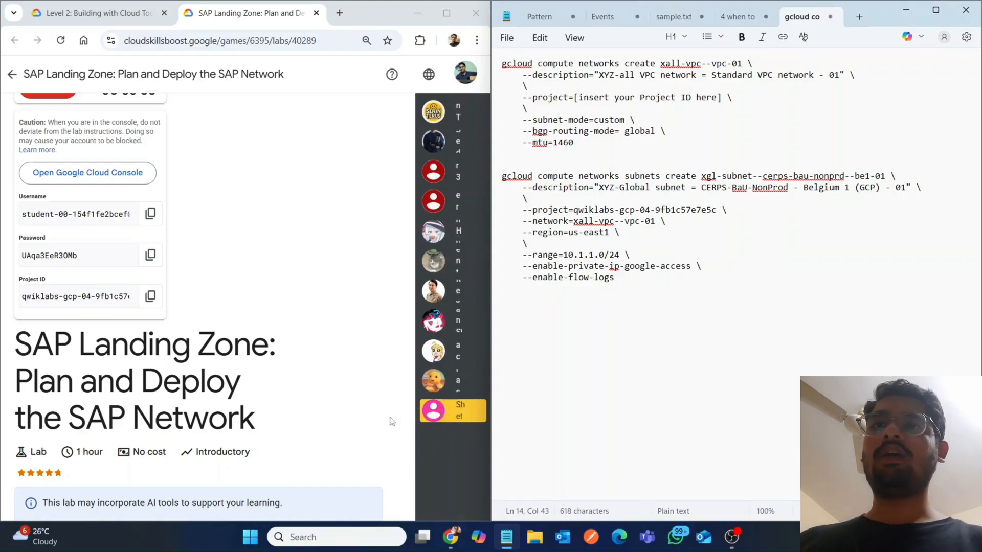
Step: Copy the firewall-rules create command template from the lab's Task 3 and paste it below the subnet command in the notes
click(357, 419)
scroll(356, 419, down, 1)
scroll(357, 420, down, 10)
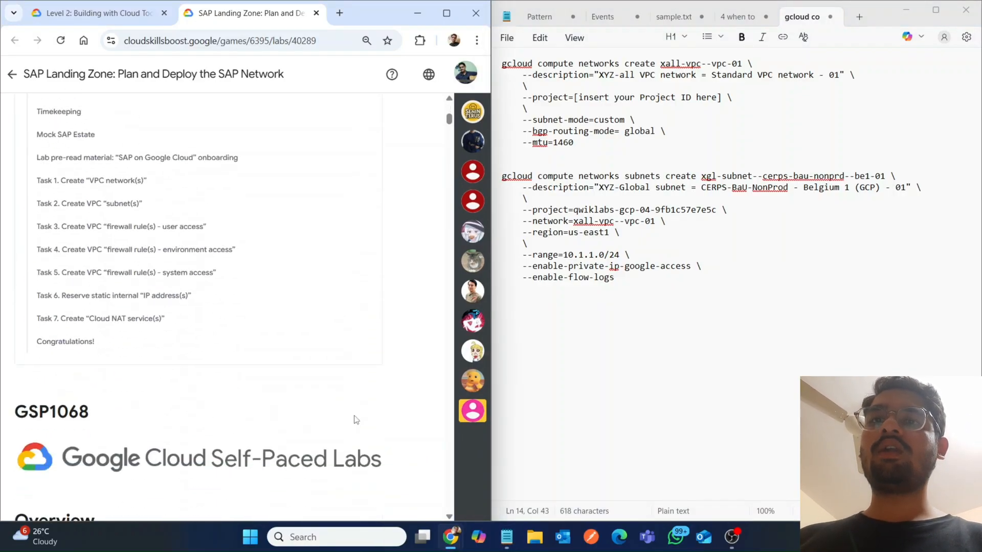
scroll(449, 499, down, 15)
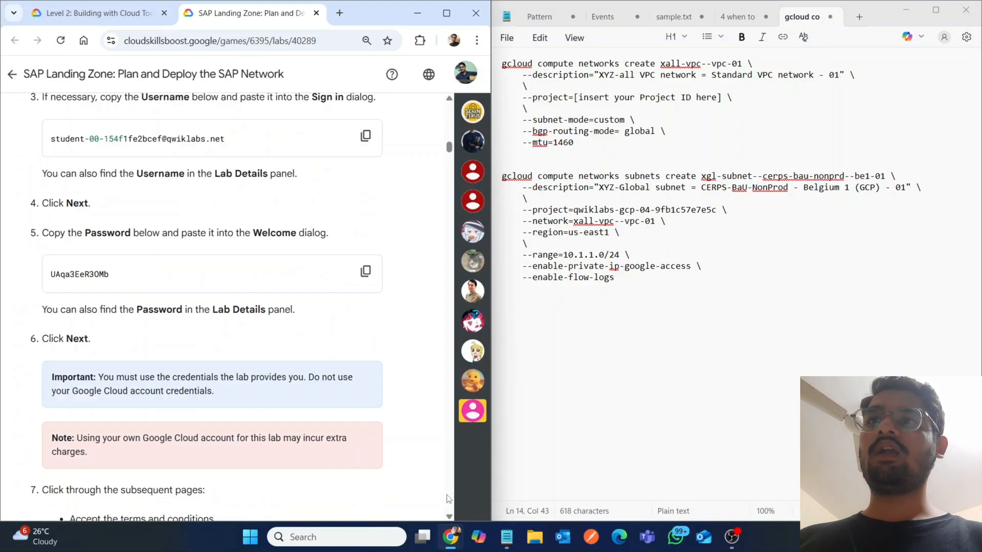
scroll(448, 498, down, 20)
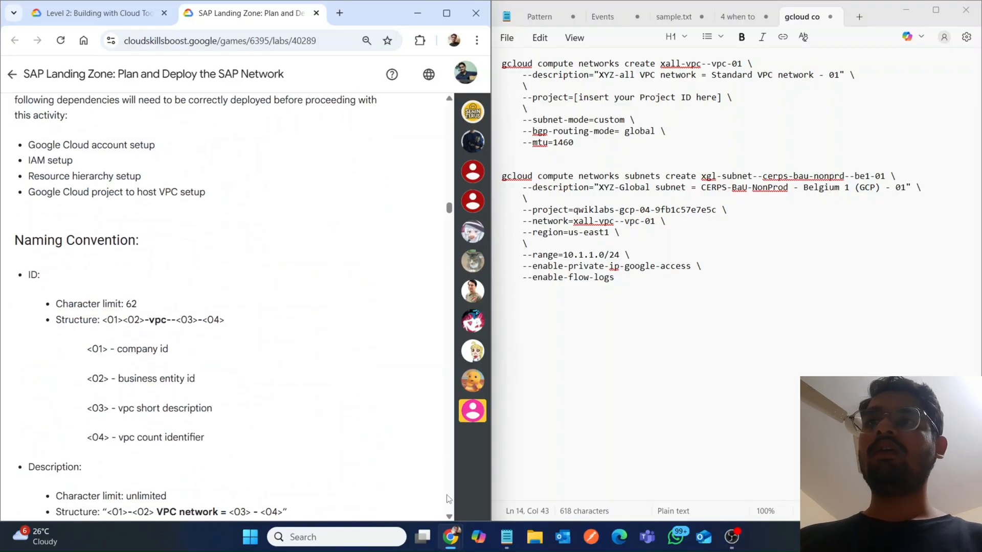
scroll(415, 348, down, 15)
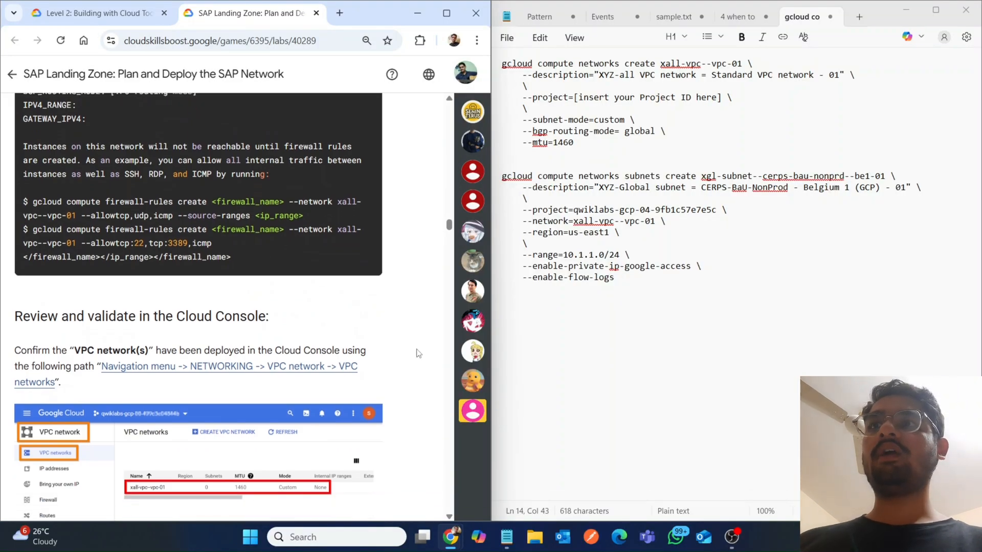
scroll(418, 353, down, 15)
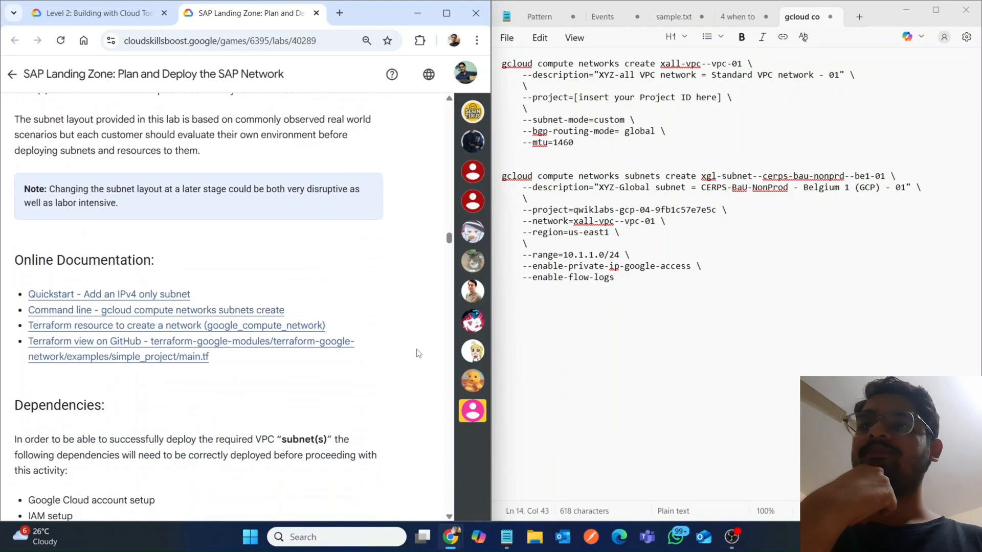
scroll(419, 353, down, 5)
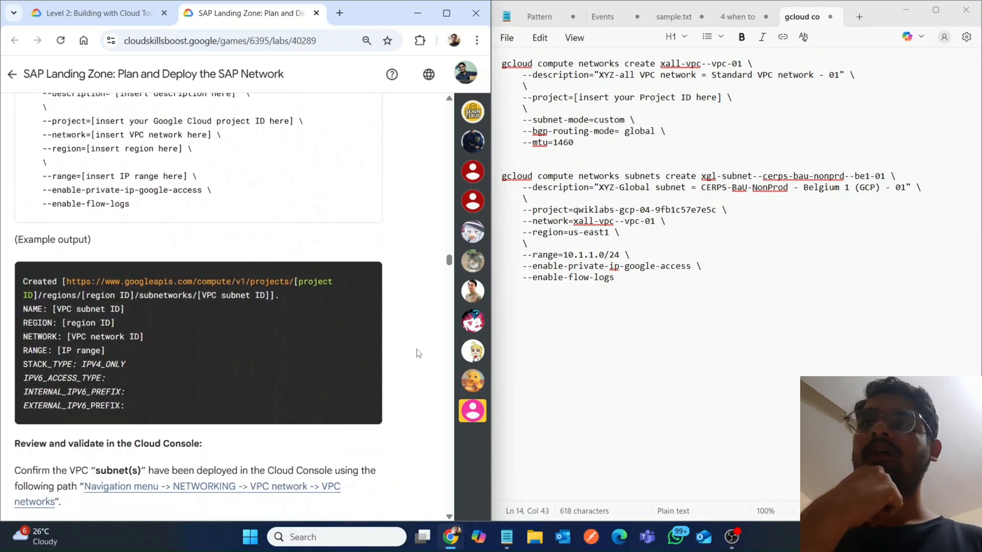
scroll(418, 353, down, 1)
scroll(419, 353, down, 15)
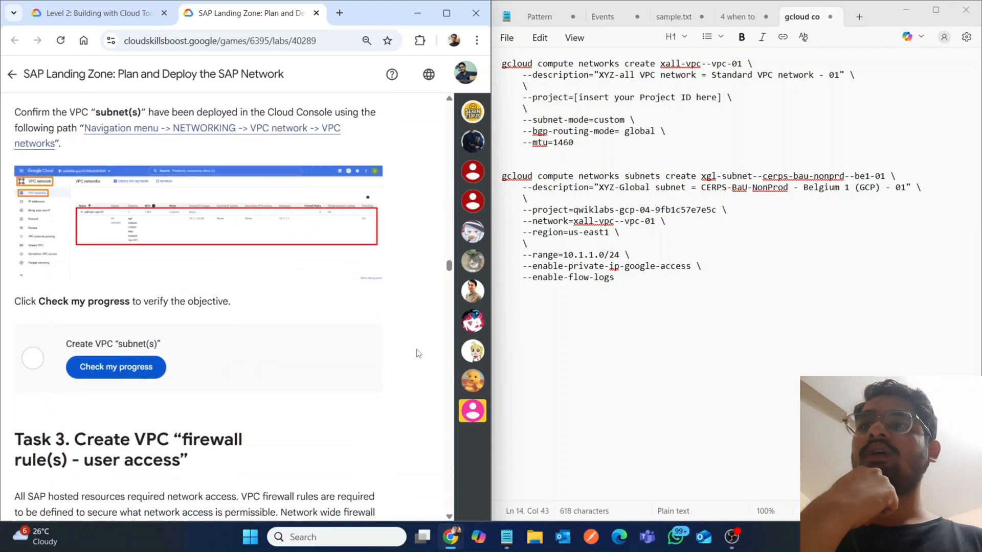
scroll(418, 353, down, 15)
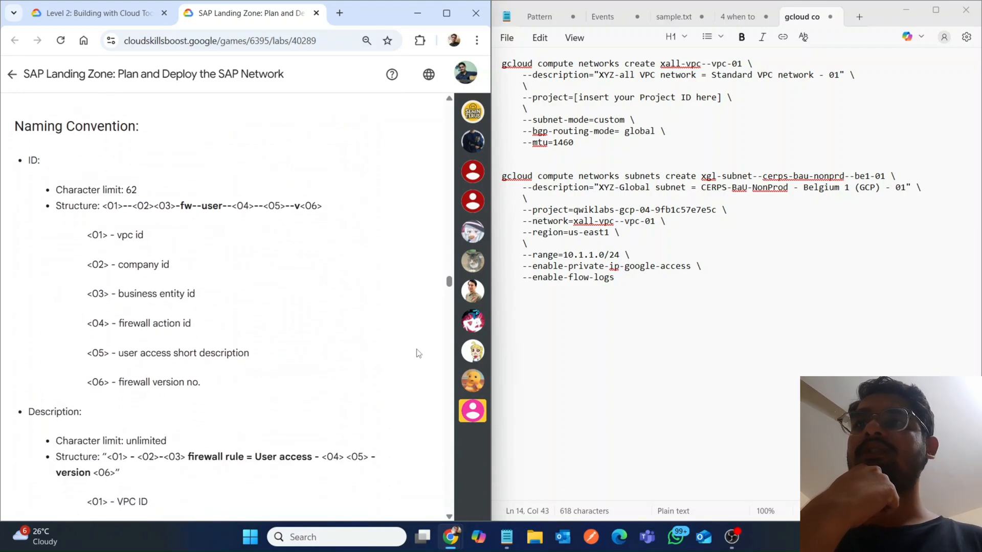
scroll(418, 353, down, 15)
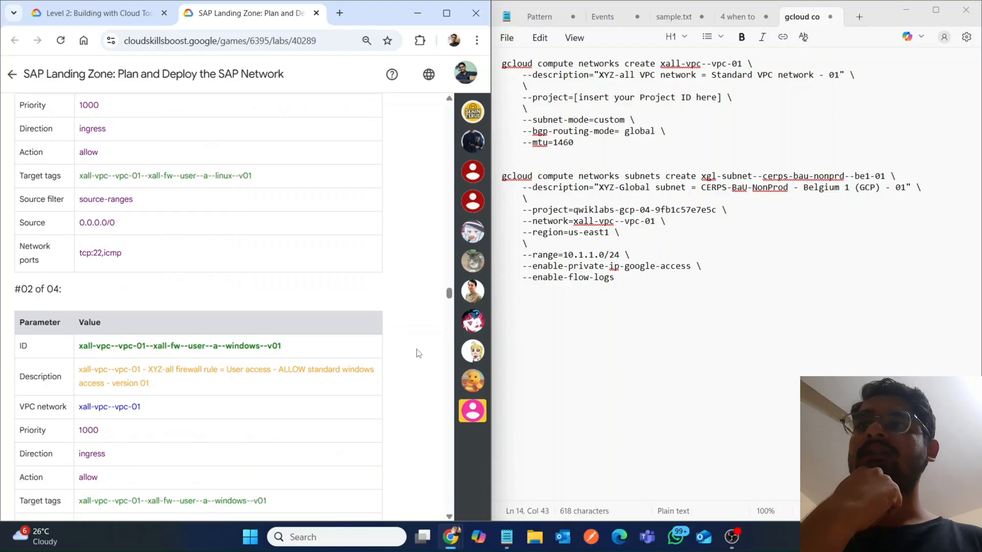
scroll(418, 353, down, 2)
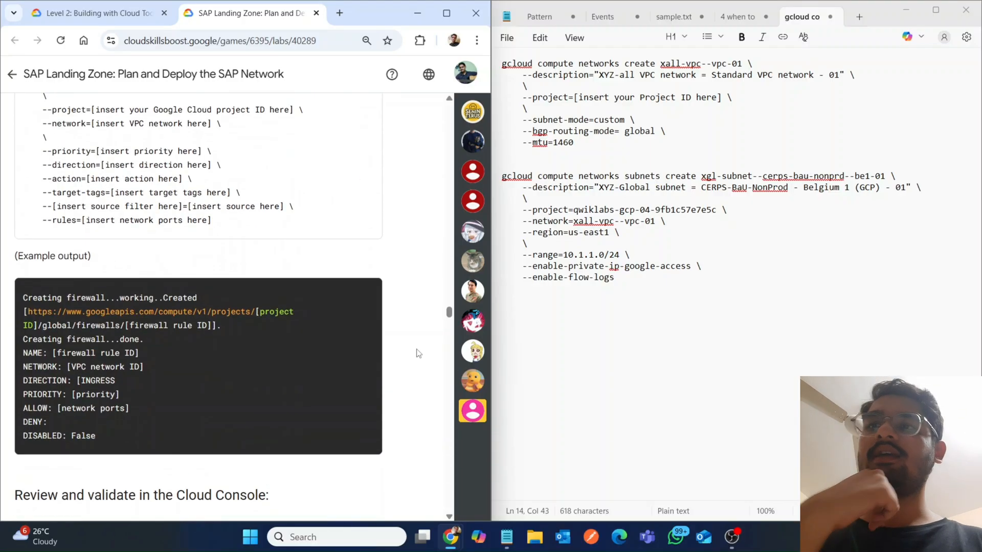
scroll(388, 307, up, 4)
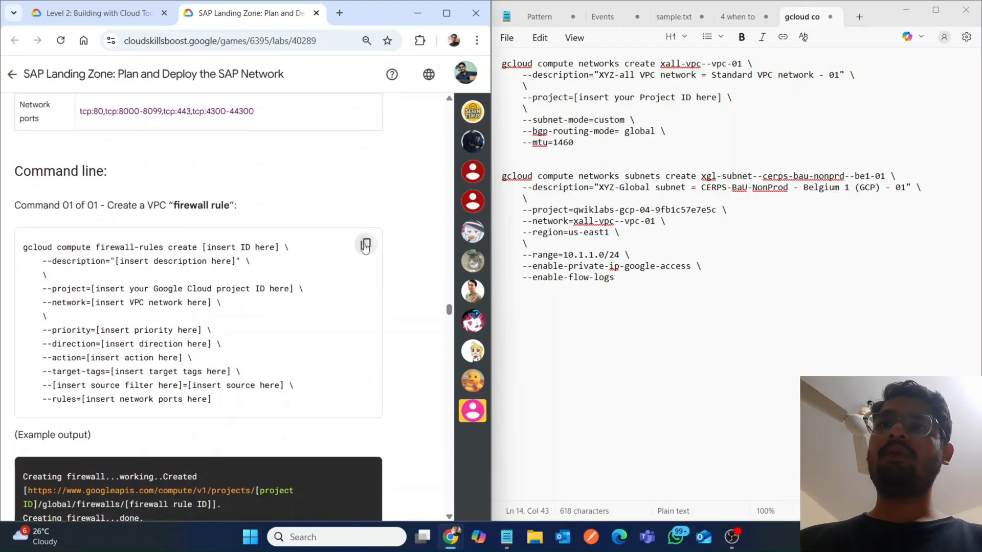
click(366, 244)
click(621, 361)
key(Return)
key(Return)
key(Return)
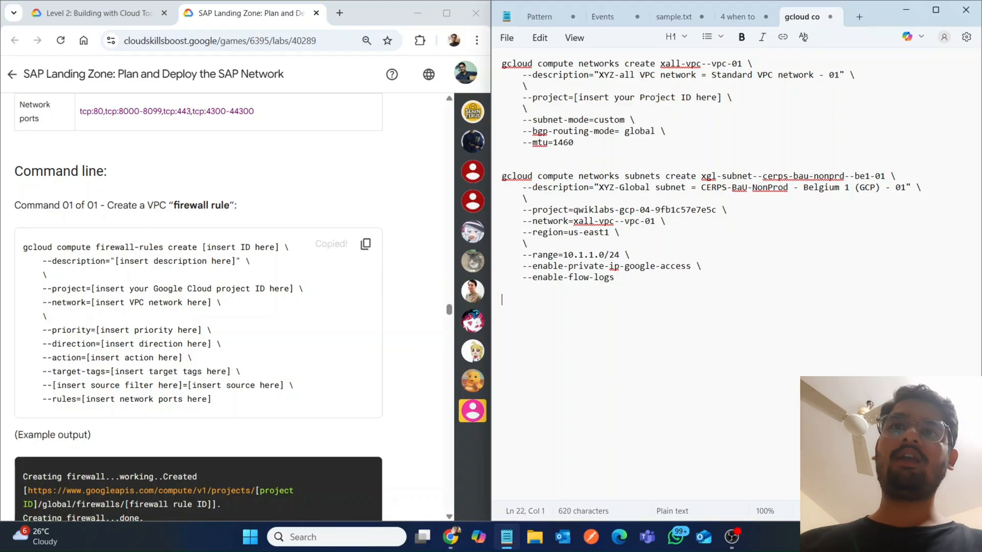
key(ctrl+v)
Step: Paste three more copies of the firewall-rules create template below the first one, separated by blank lines
key(Return)
key(Return)
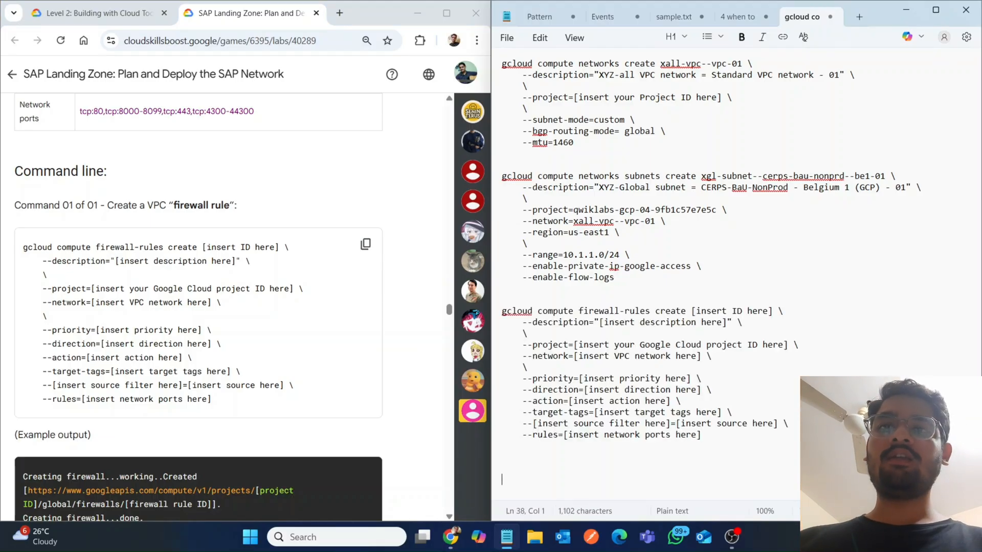
key(ctrl+v)
key(Return)
key(Return)
key(Return)
key(Return)
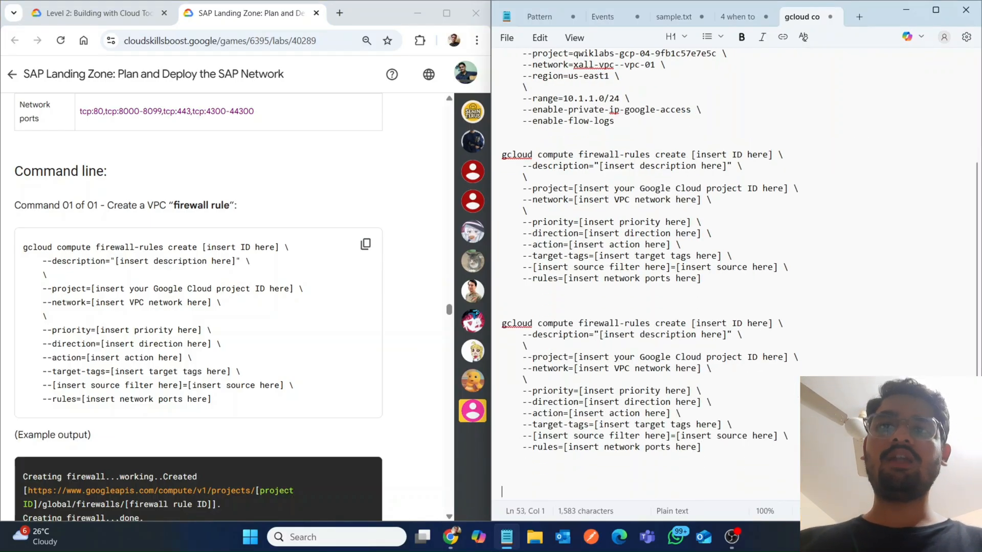
key(ctrl+v)
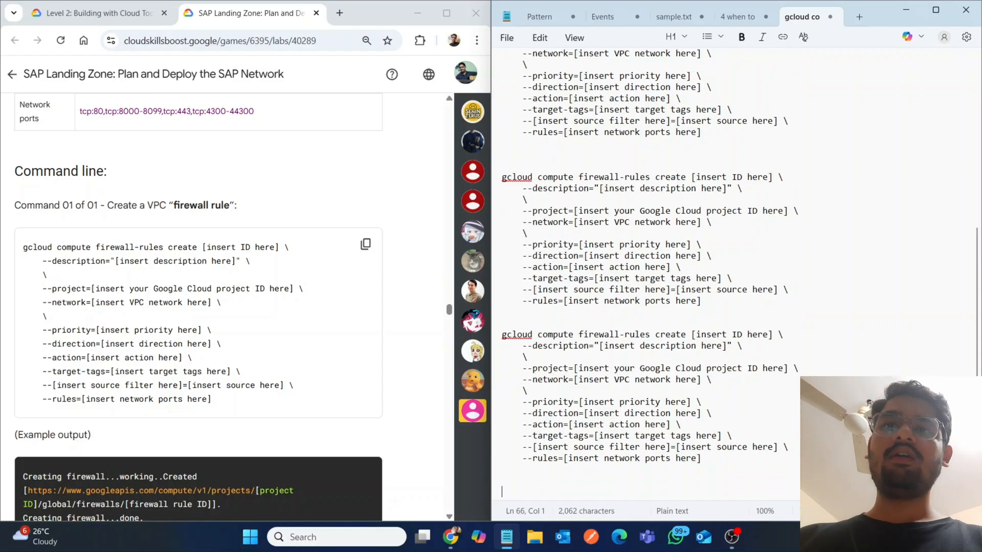
key(ctrl+v)
Step: Replace the first firewall-rules template's ID placeholder with xall-vpc--vpc-01--xall-fw--user--a--linux--v01 from table #01, keeping the trailing backslash on its line
click(383, 219)
scroll(383, 219, up, 14)
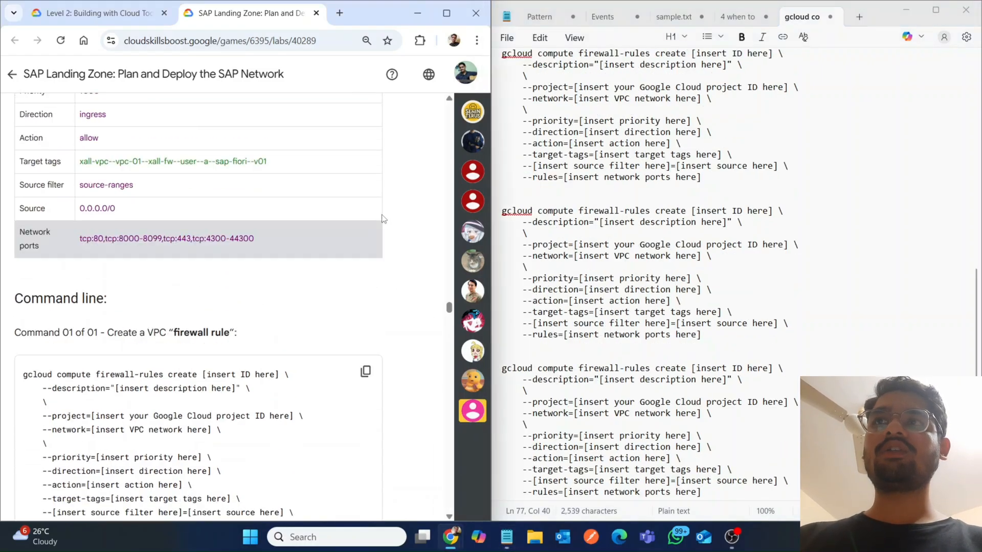
scroll(382, 219, up, 8)
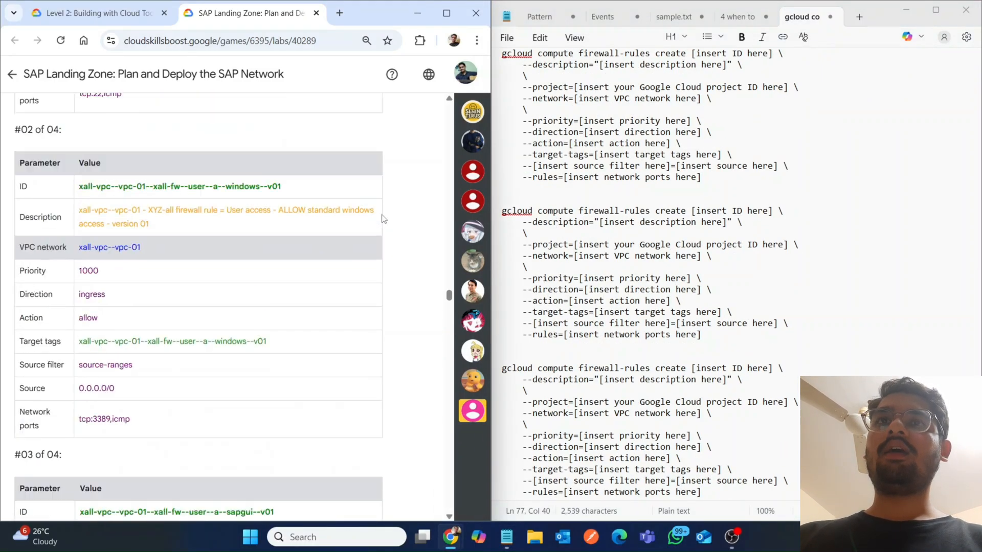
scroll(382, 219, up, 5)
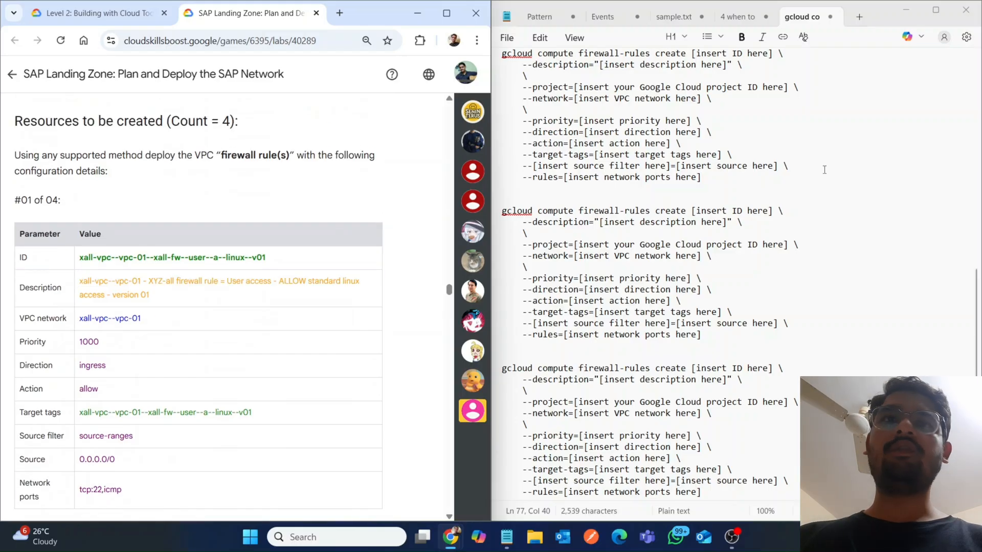
click(854, 135)
scroll(858, 152, up, 2)
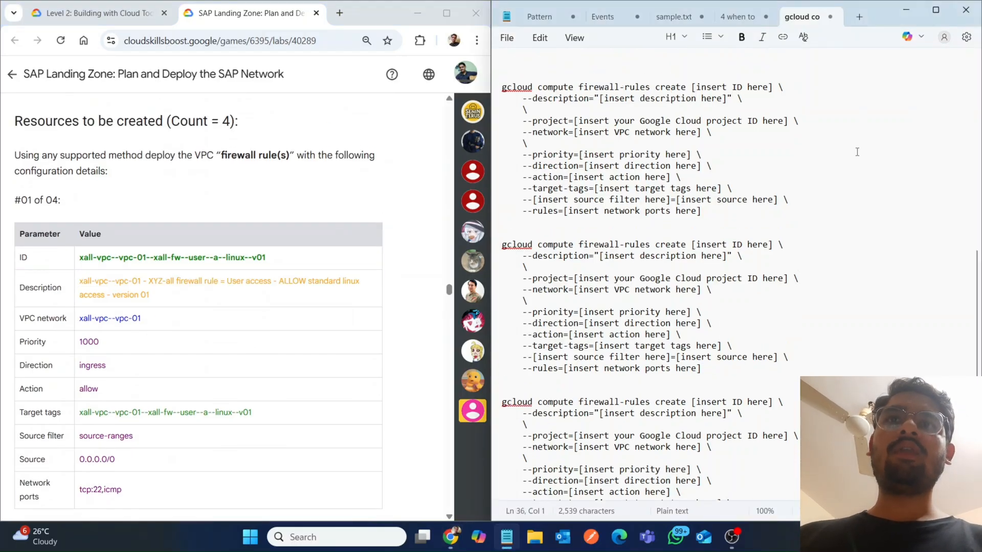
mouse_move(462, 126)
key(Up)
key(Up)
key(Up)
key(Up)
key(Up)
key(Up)
key(Up)
key(Up)
key(Up)
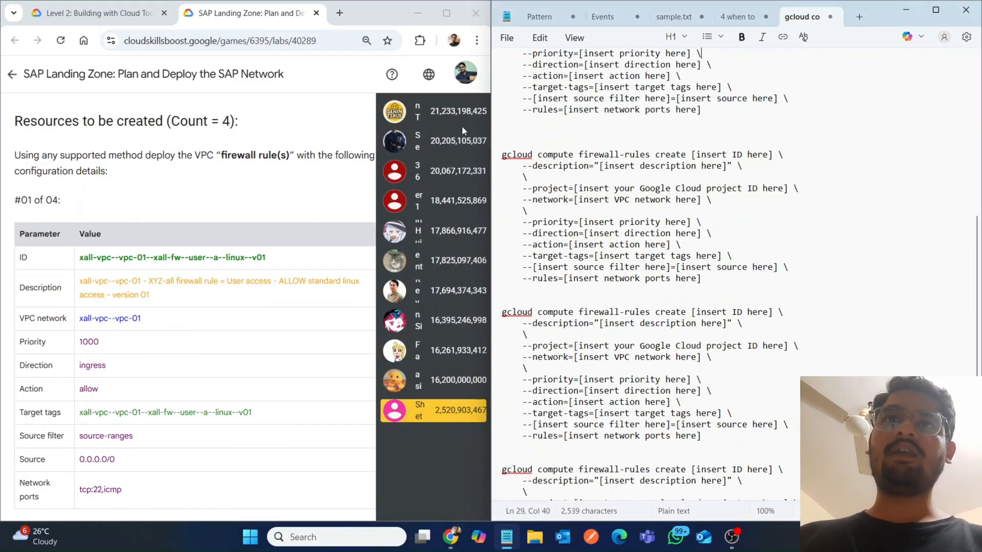
key(Up)
key(Up)
key(Up)
key(Up)
key(Up)
key(Up)
key(Up)
key(Up)
key(Up)
key(Up)
key(Up)
key(Up)
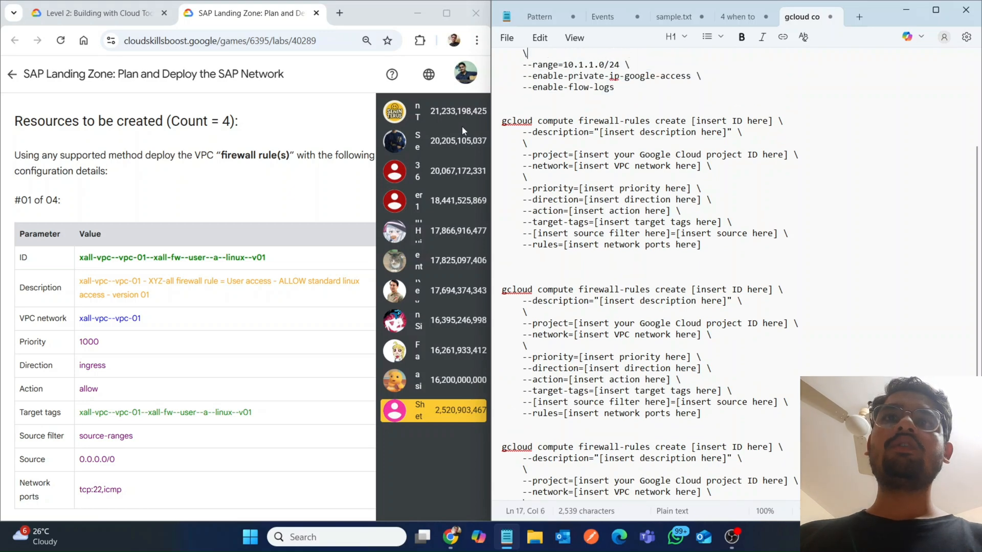
triple_click(119, 260)
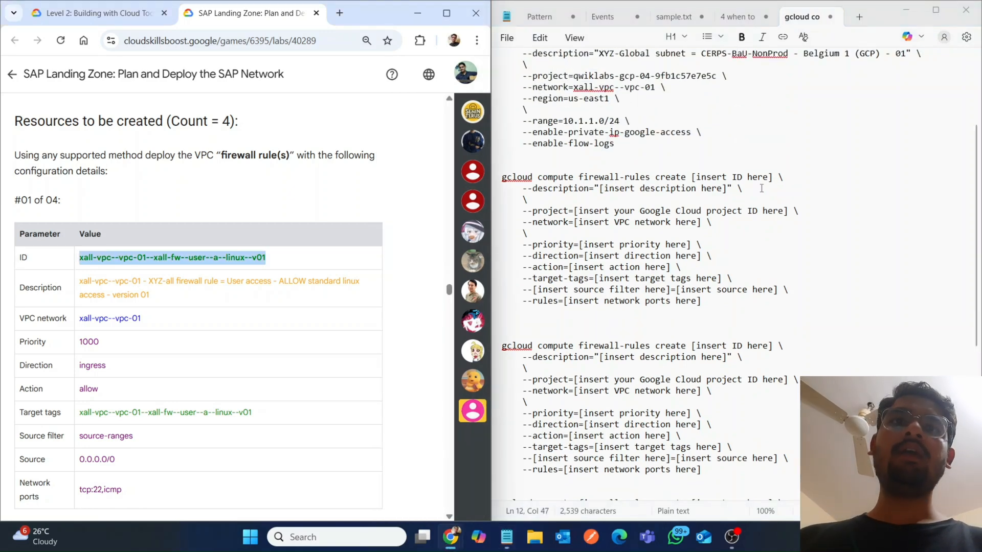
drag(773, 177, 696, 178)
key(ctrl+v)
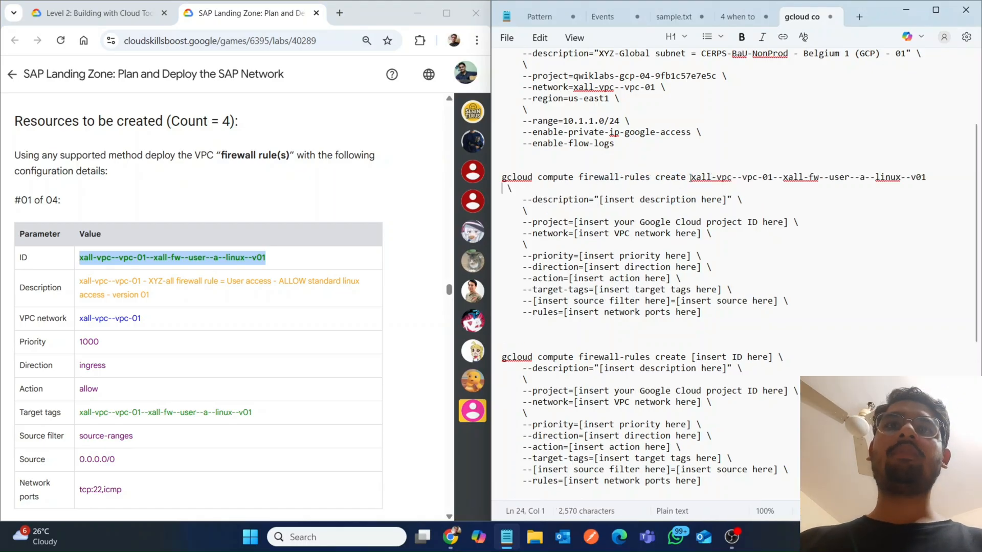
key(BackSpace)
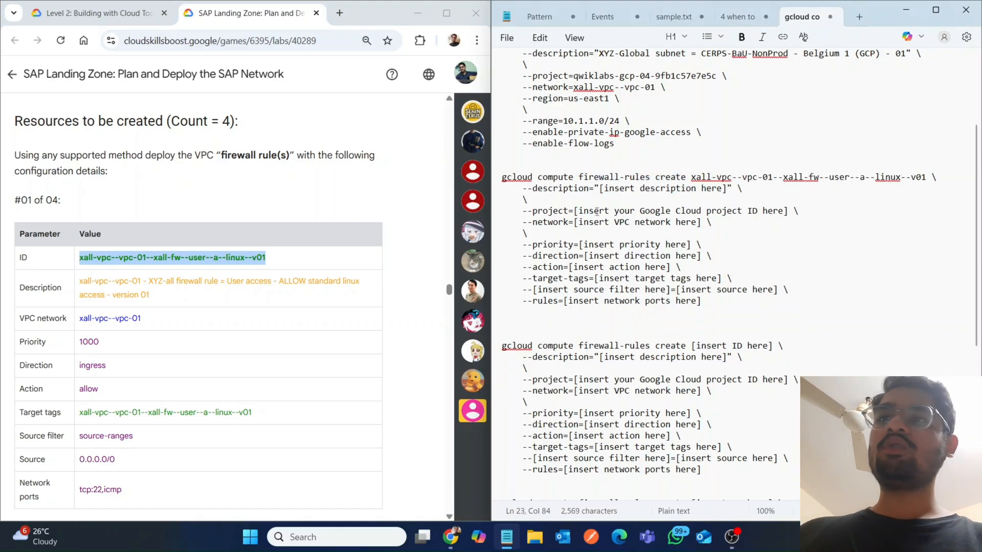
Step: Try to put the description from table #01 in place of the first firewall rule's VPC network placeholder
triple_click(111, 280)
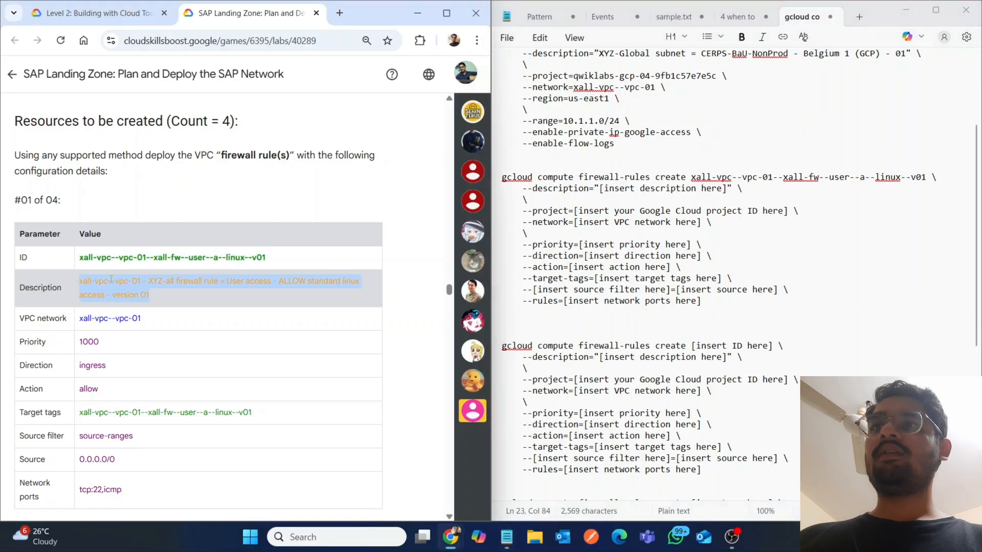
click(576, 211)
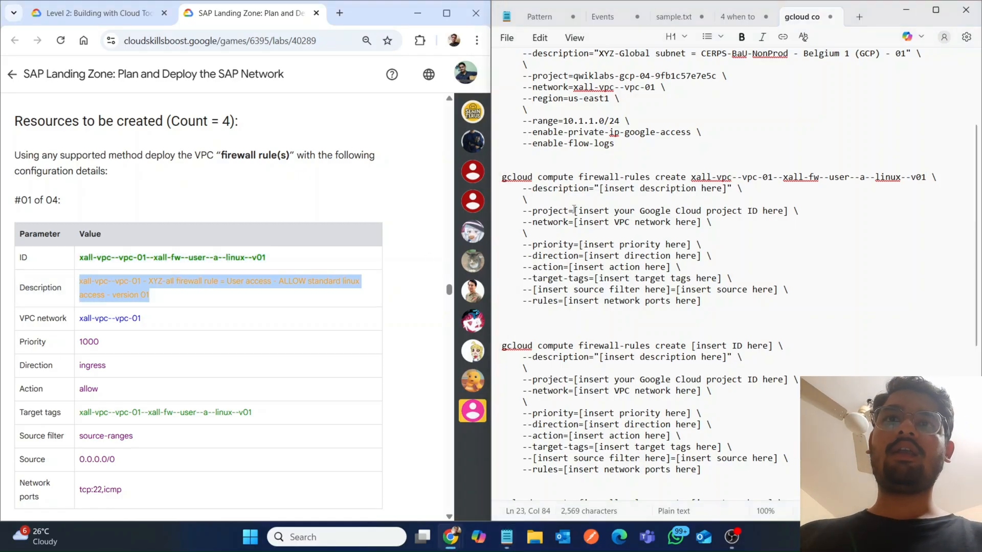
key(shift+Home)
drag(701, 223, 582, 225)
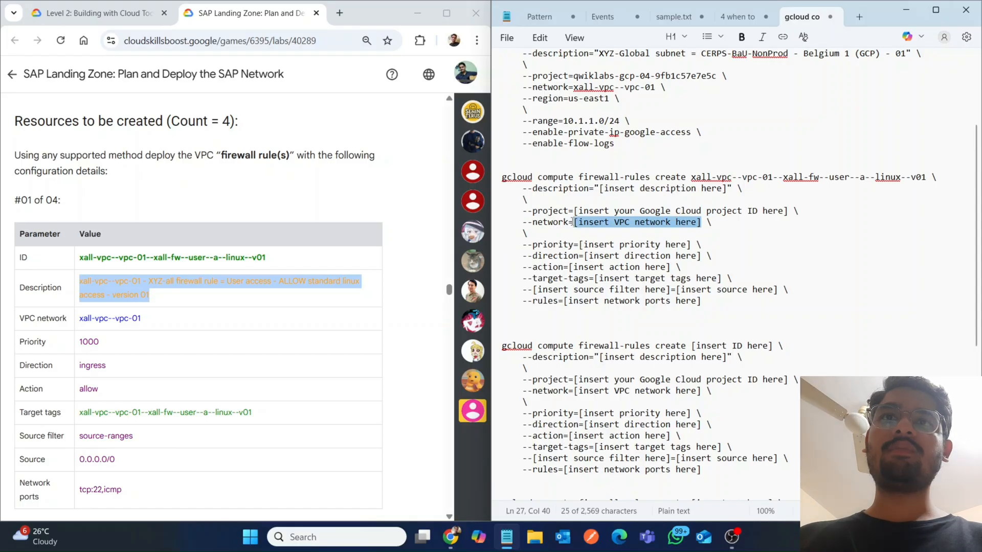
key(ctrl+v)
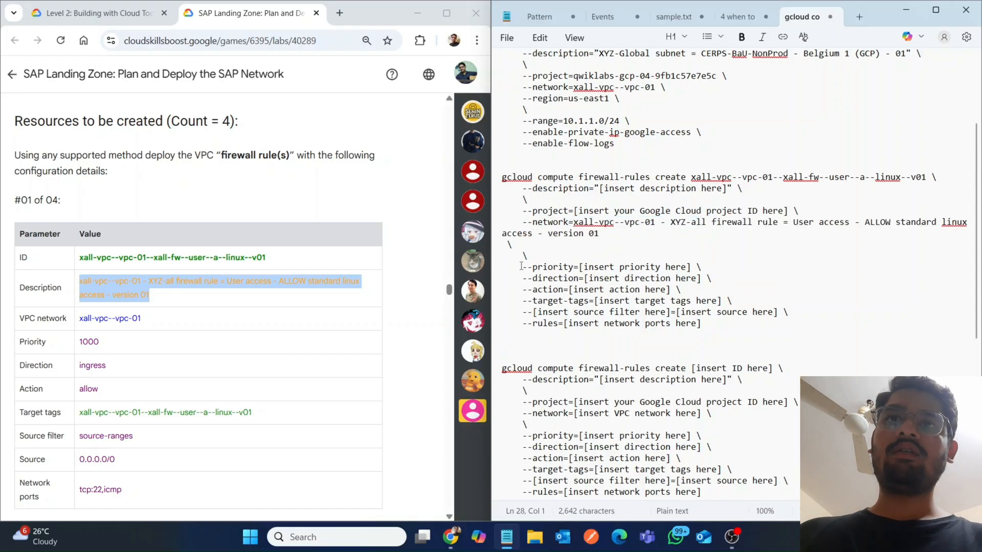
key(BackSpace)
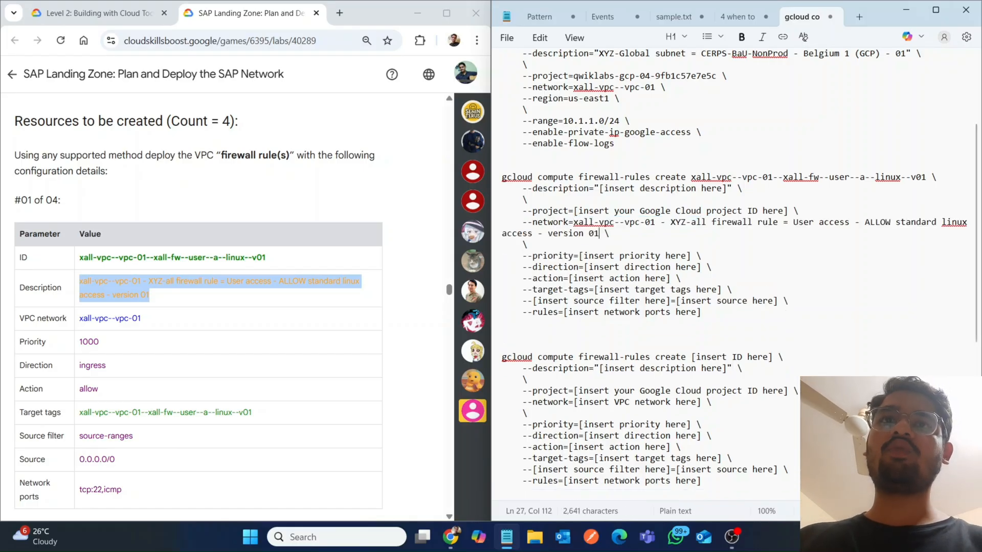
Step: Undo the description pasted into the first firewall rule's network line and replace the VPC network placeholder with xall-vpc--vpc-01
double_click(101, 317)
key(ctrl+a)
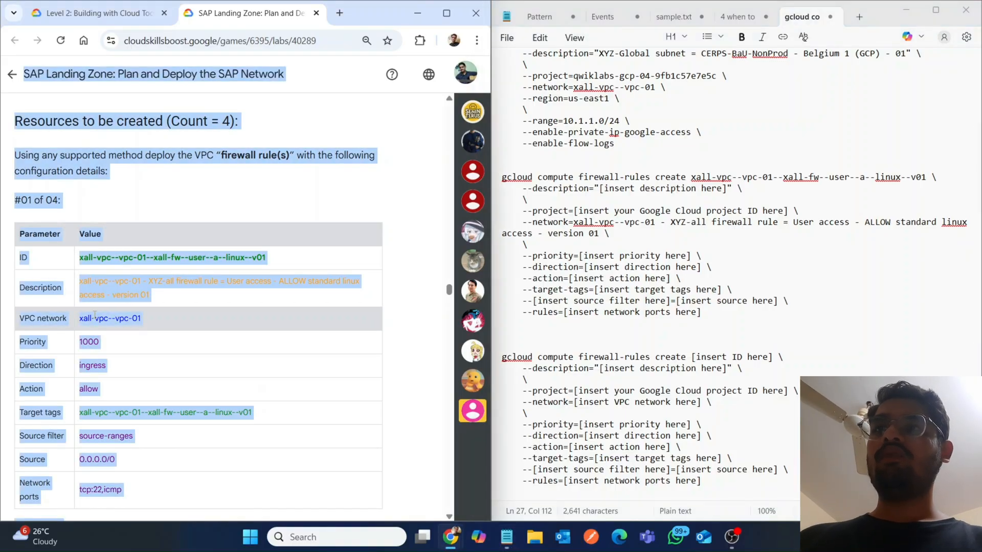
triple_click(94, 315)
key(ctrl+c)
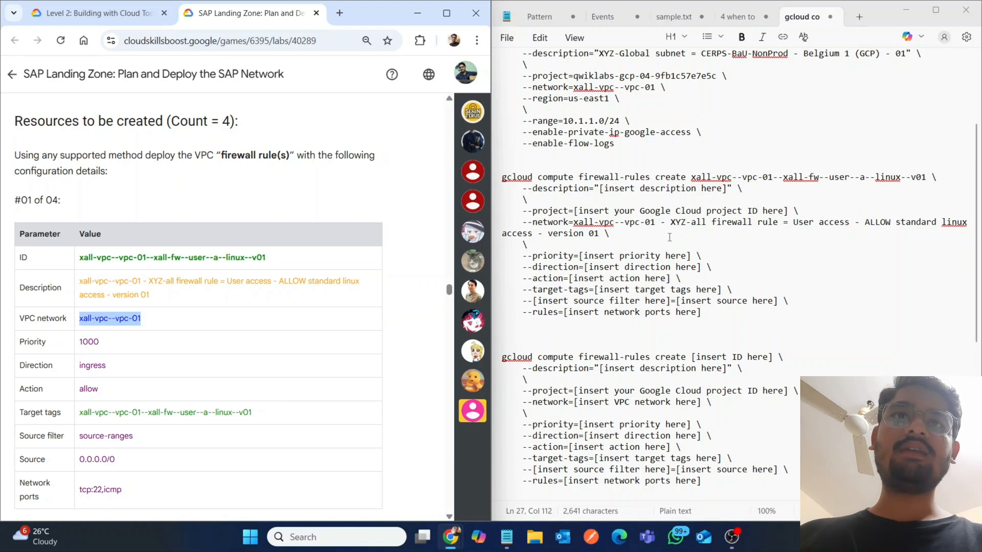
click(748, 235)
key(shift+Right)
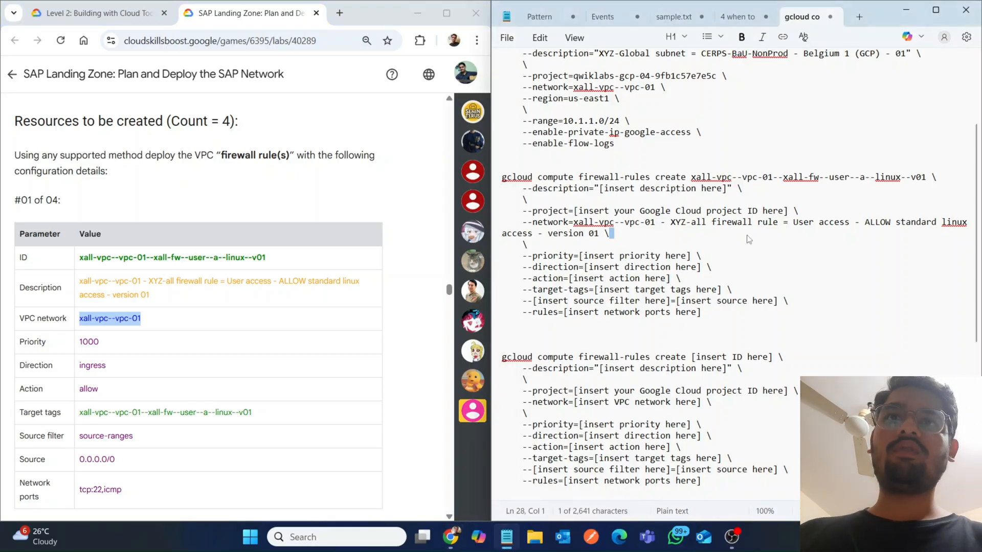
key(BackSpace)
key(ctrl+z)
key(ctrl+z)
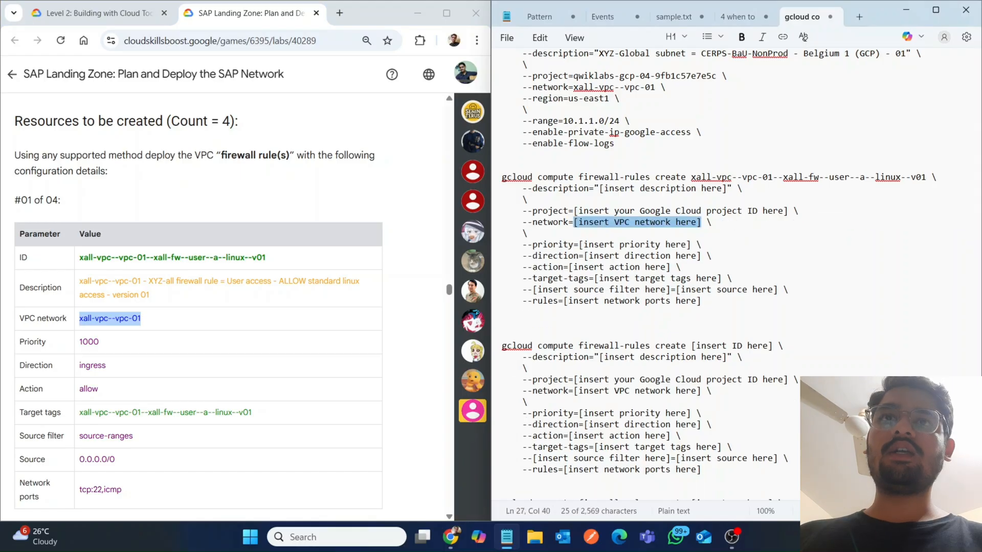
key(ctrl+v)
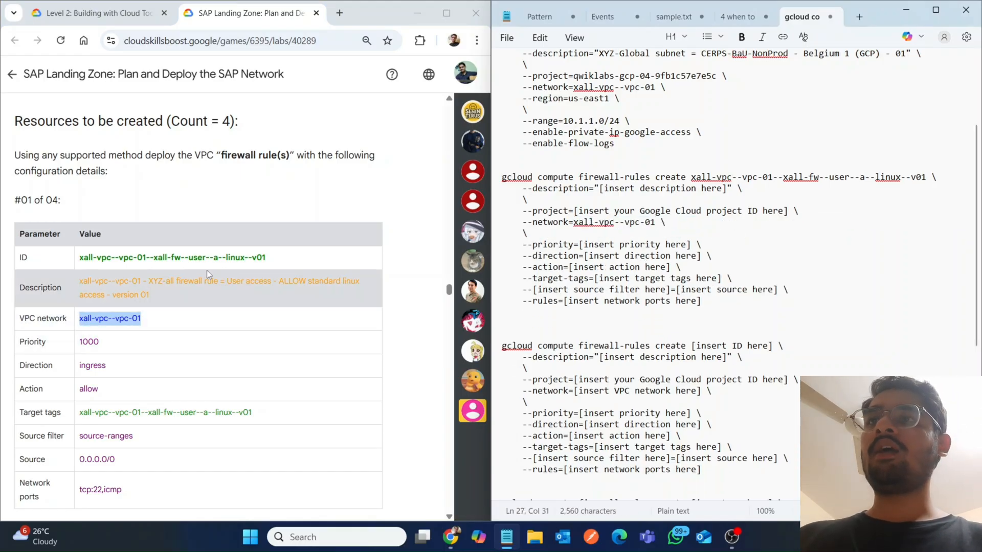
Step: Replace the first firewall rule's description placeholder with "xall-vpc--vpc-01 - XYZ-all firewall rule = User access - ALLOW standard linux access - version 01"
drag(177, 281, 199, 280)
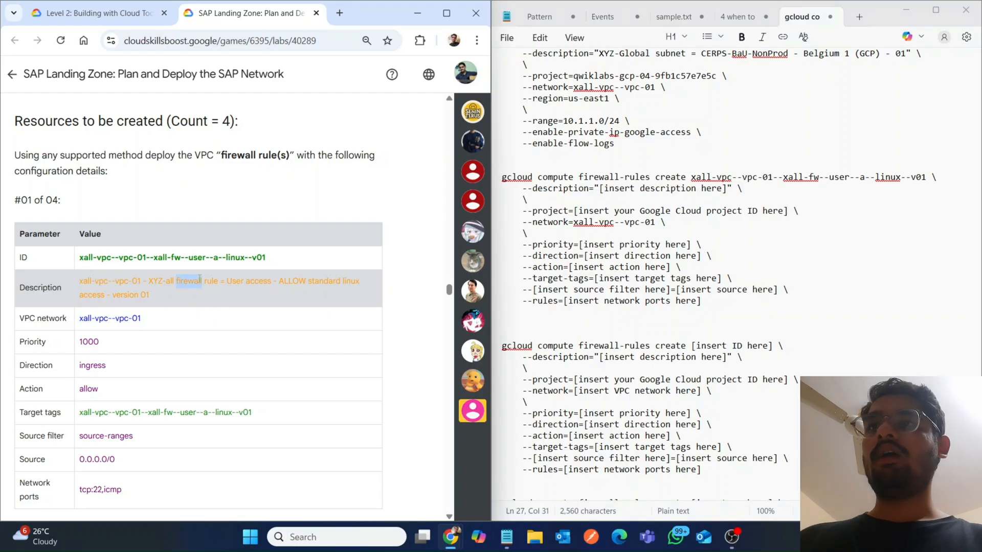
triple_click(200, 279)
key(ctrl+c)
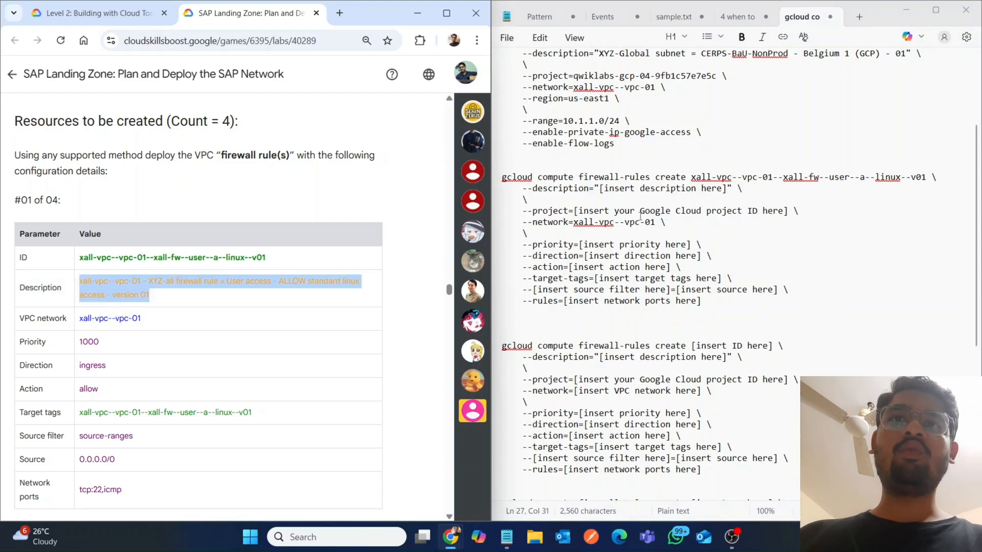
drag(575, 211, 770, 220)
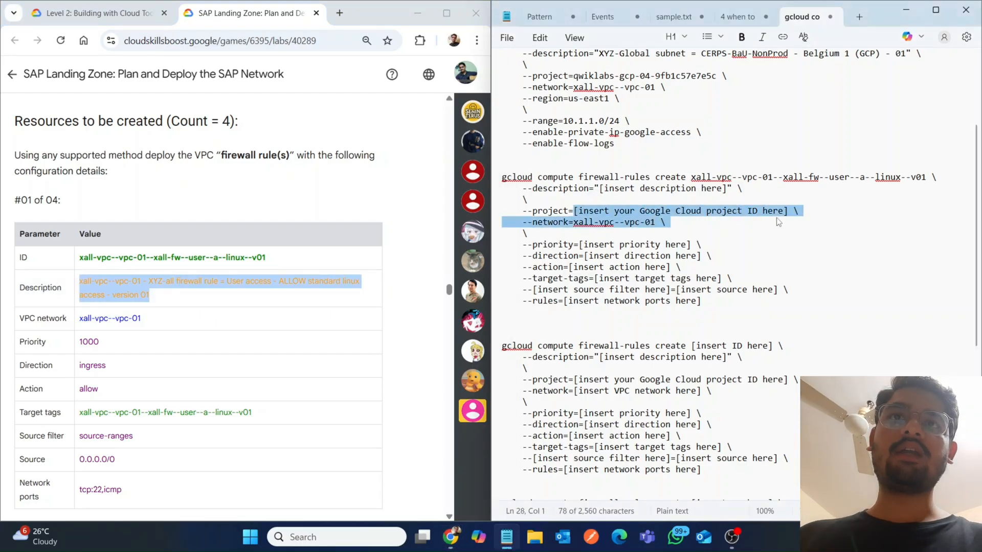
click(779, 222)
mouse_move(728, 194)
mouse_down()
mouse_move(616, 192)
mouse_move(729, 189)
mouse_up()
click(604, 189)
key(ctrl+v)
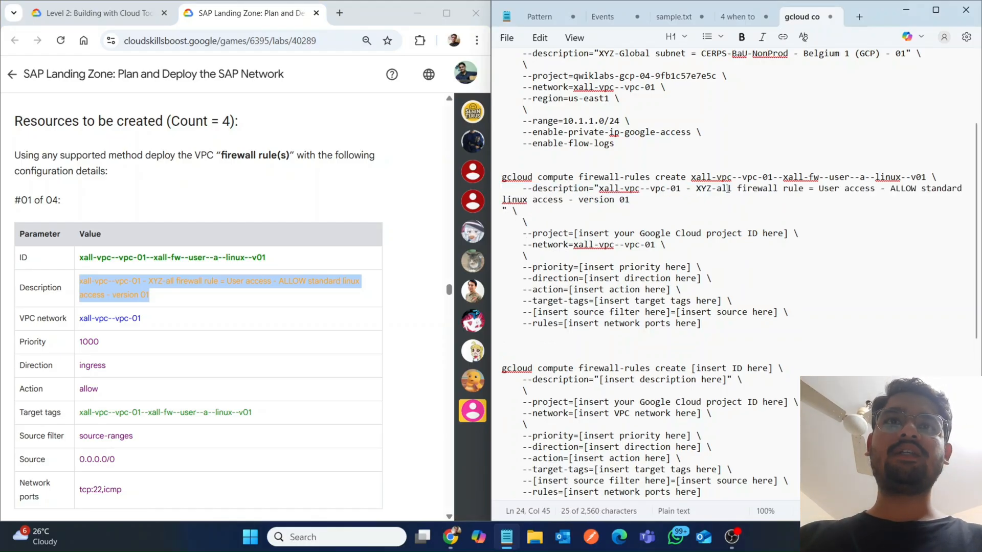
key(BackSpace)
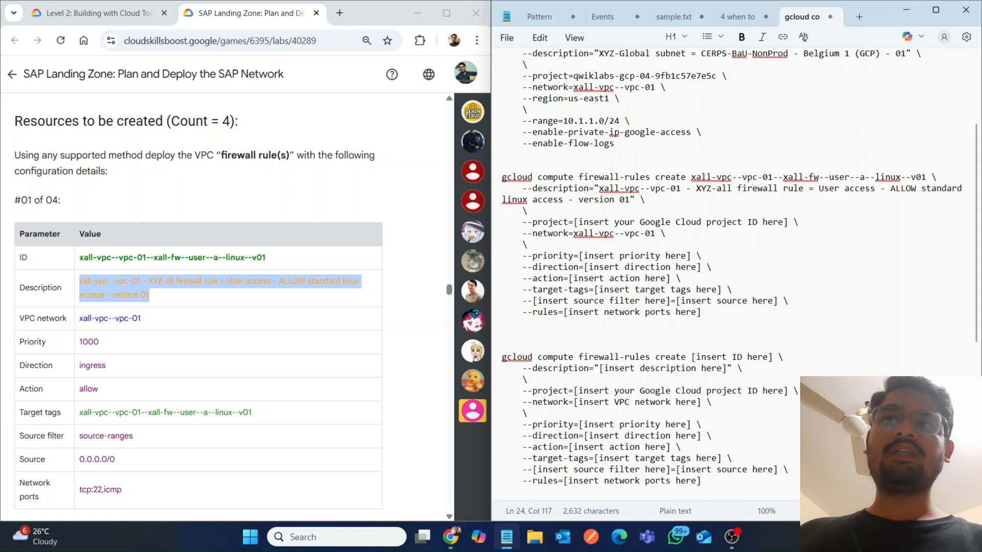
Step: Replace the first firewall rule's priority placeholder with 1000 from table #01
double_click(89, 342)
key(ctrl+c)
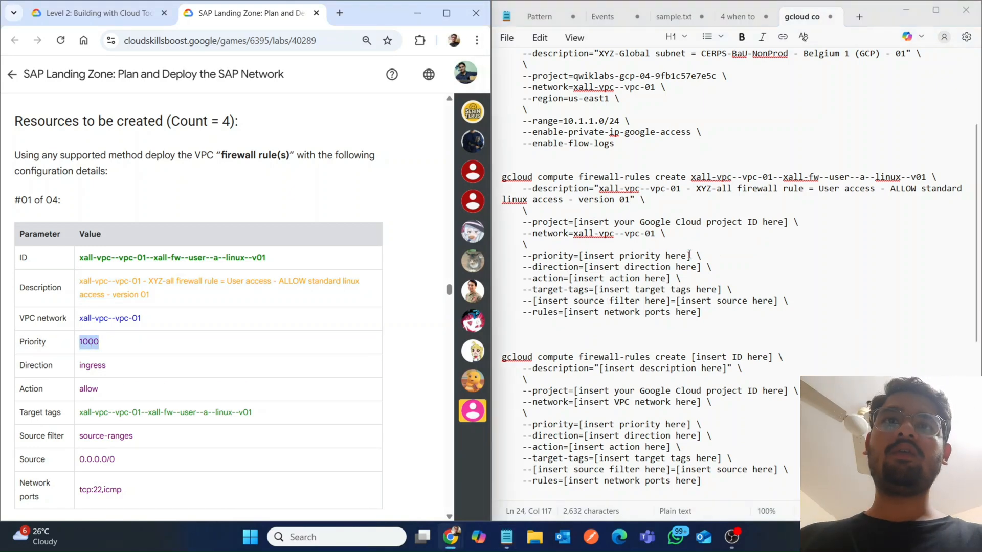
drag(690, 254, 579, 256)
key(BackSpace)
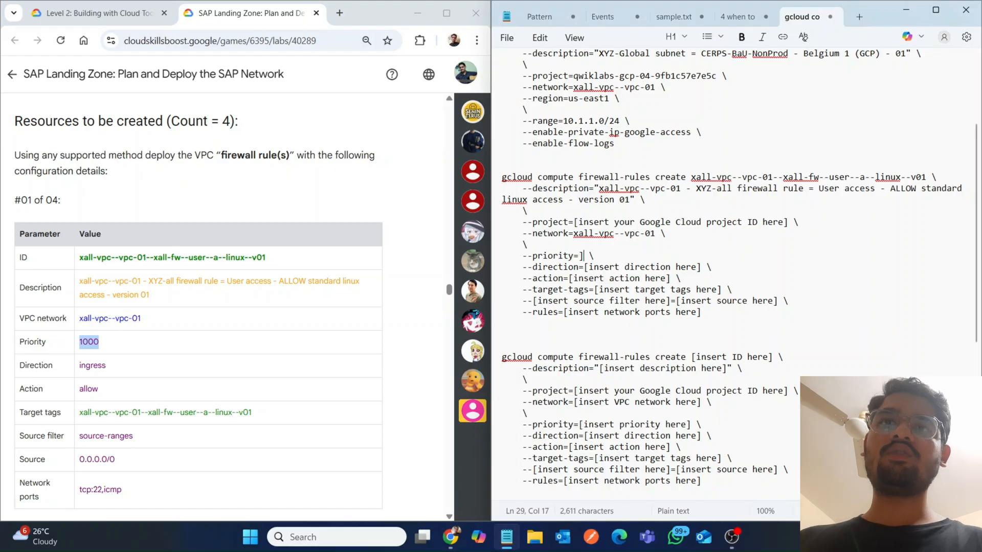
key(BackSpace)
key(ctrl+v)
Step: Replace the first firewall rule's direction placeholder with ingress, as given in table #01
double_click(93, 365)
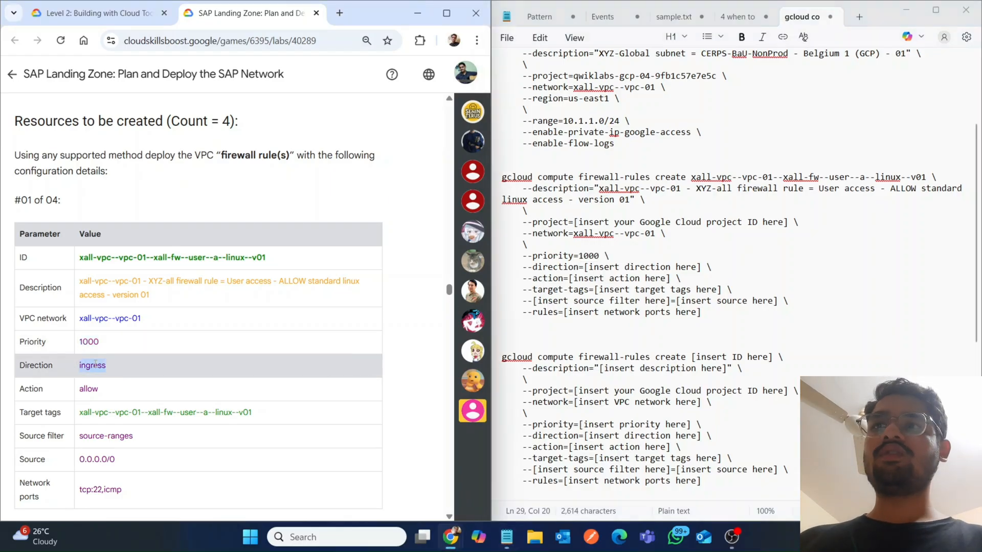
drag(707, 269, 584, 267)
text(v)
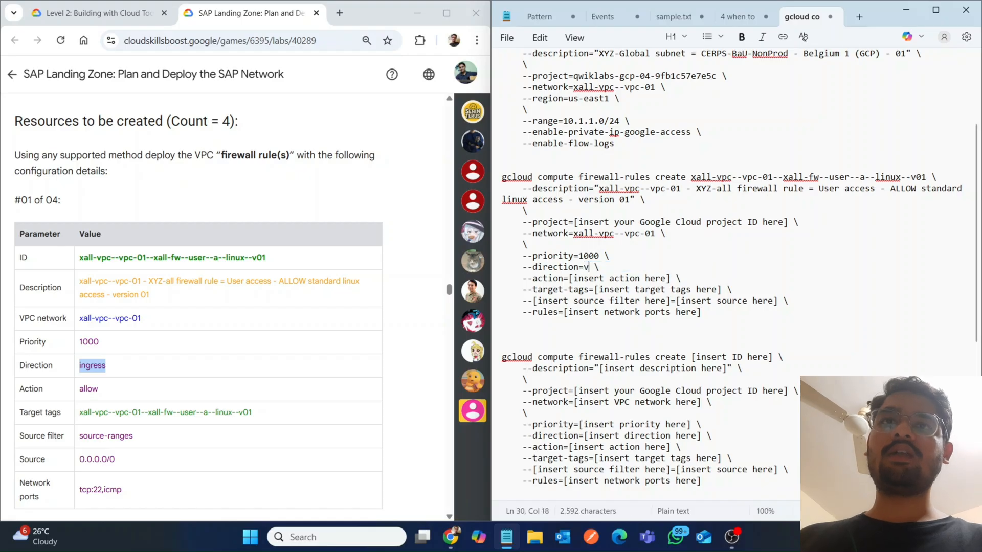
mouse_move(452, 351)
key(BackSpace)
text(ingress)
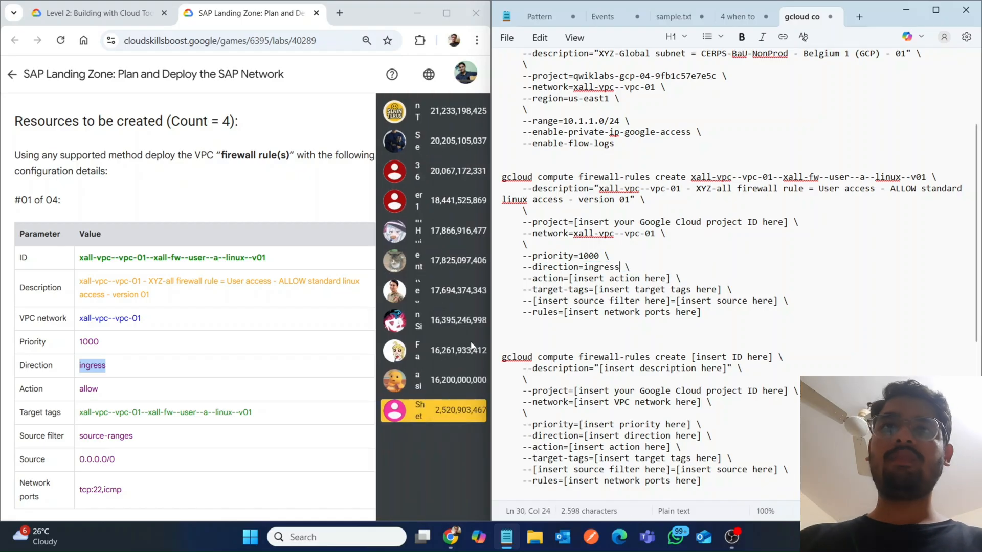
Step: Replace the first firewall rule's action placeholder with allow, keeping the trailing backslash on the same line
double_click(88, 389)
key(ctrl+c)
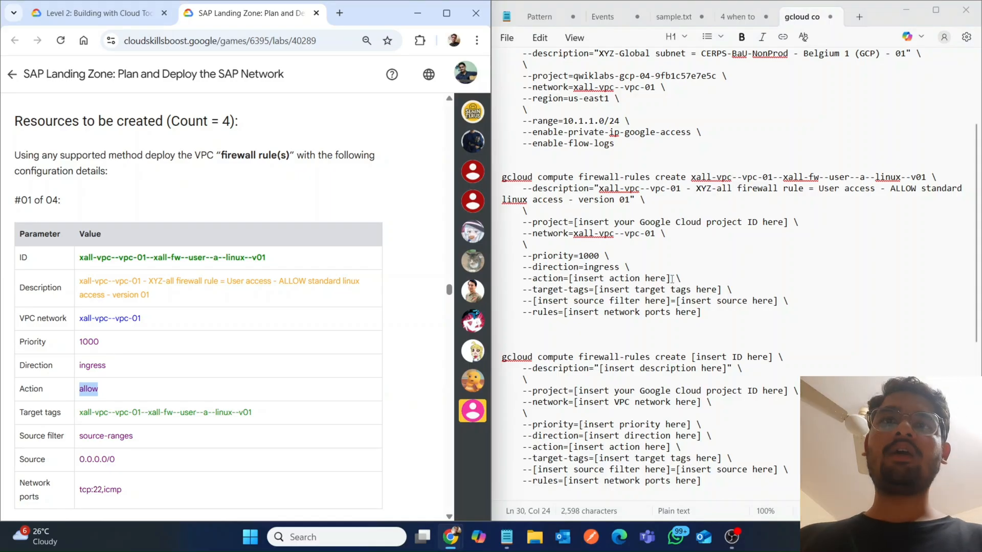
drag(671, 280, 568, 281)
key(ctrl+v)
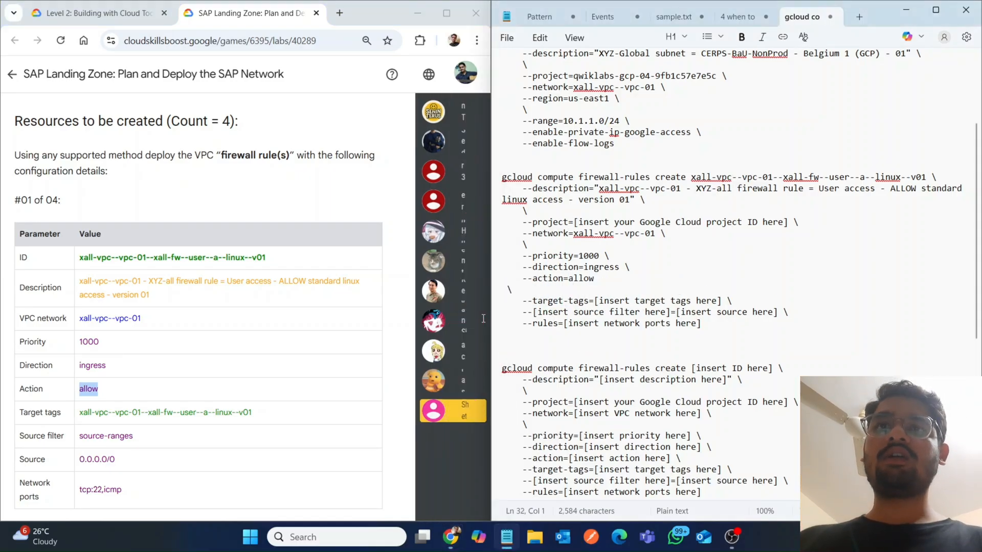
key(BackSpace)
Step: Replace the first firewall rule's target tags placeholder with xall-vpc--vpc-01--xall-fw--user--a--linux--v01 from table #01
triple_click(179, 408)
key(ctrl+c)
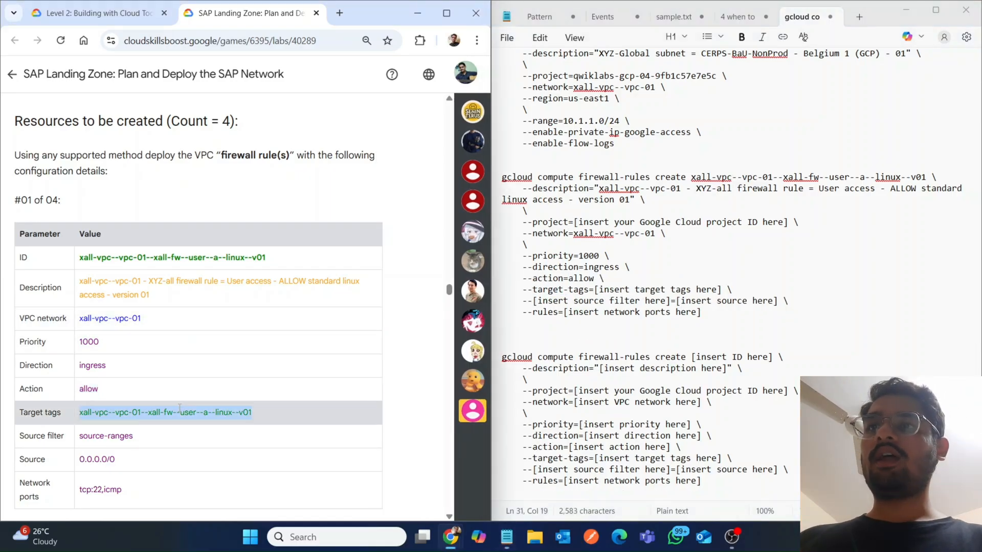
drag(719, 287, 600, 292)
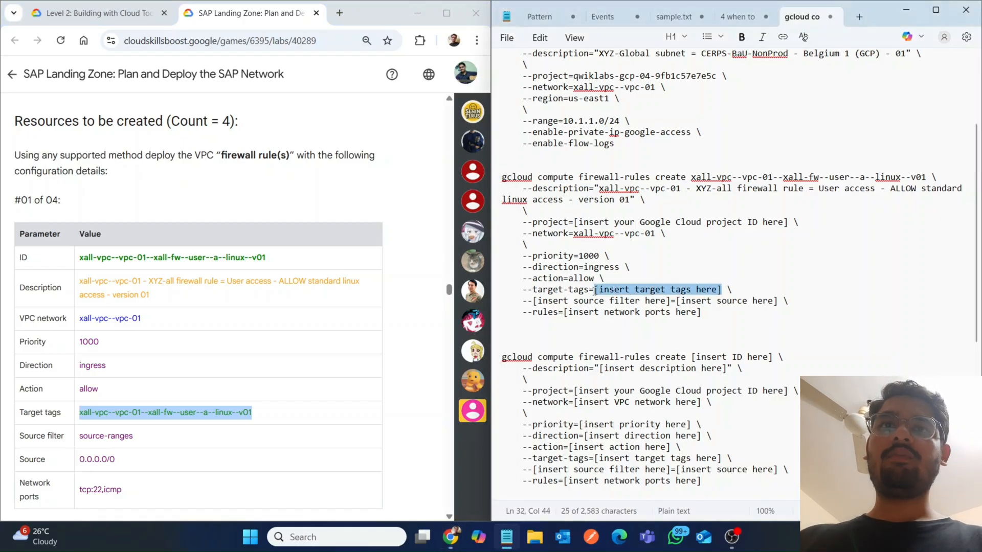
key(ctrl+v)
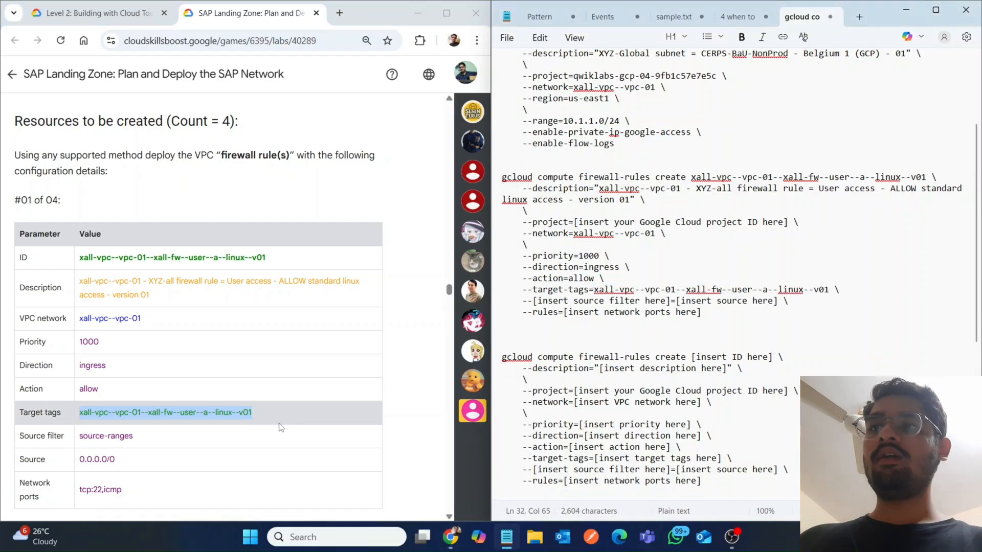
Step: Fill the first firewall rule's source filter with source-ranges and its source with 0.0.0.0/0, keeping both on one line
triple_click(222, 435)
key(ctrl+c)
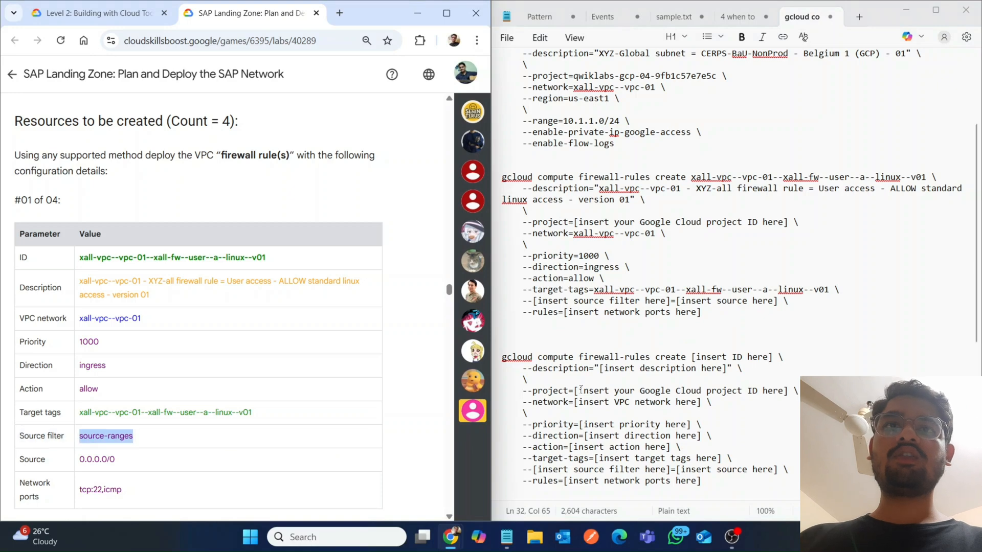
click(670, 301)
drag(670, 301, 548, 305)
key(ctrl+v)
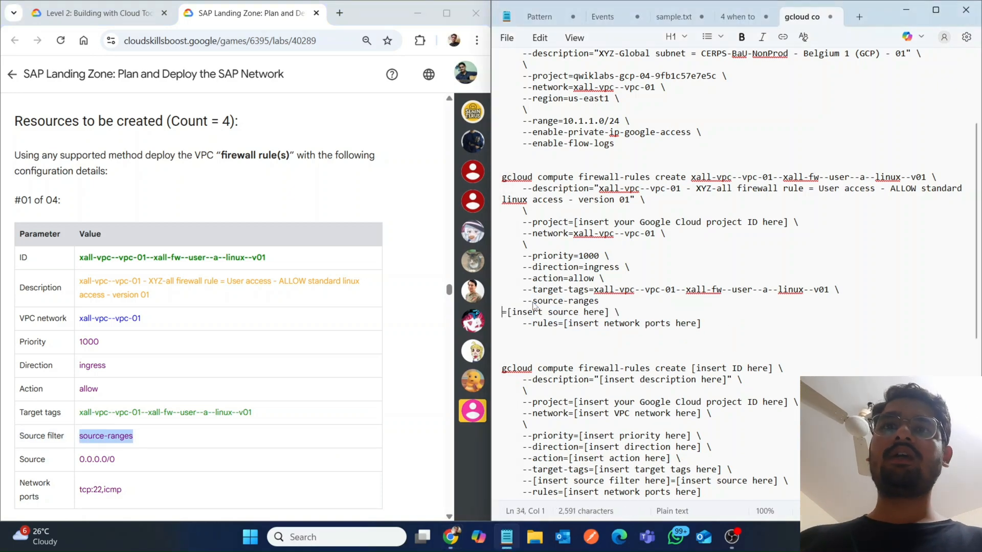
triple_click(103, 459)
key(ctrl+c)
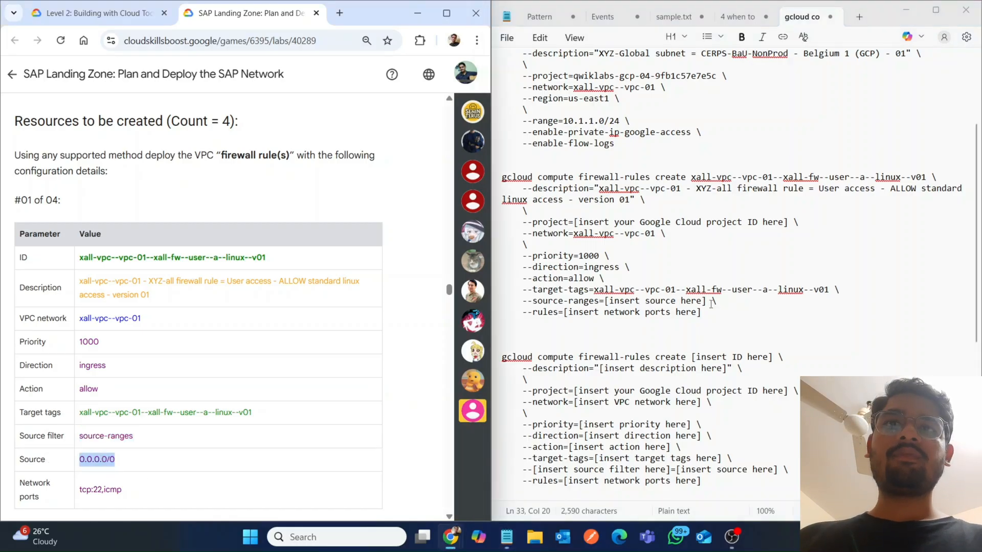
drag(709, 303, 605, 304)
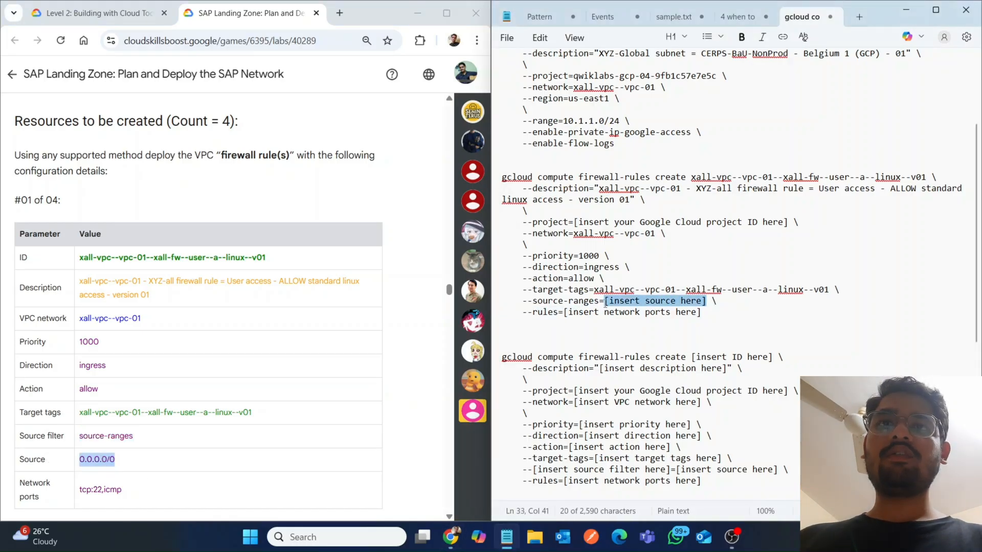
key(ctrl+v)
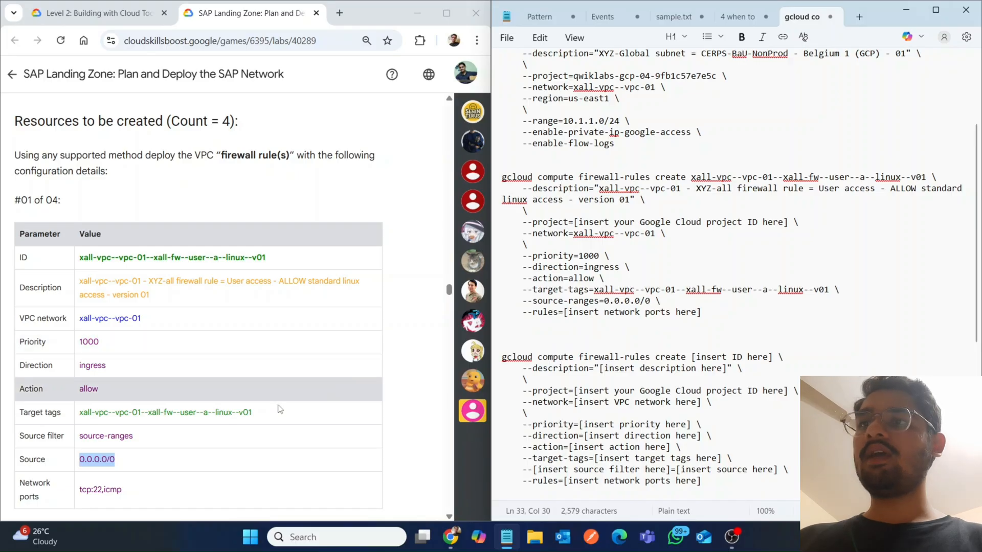
Step: Replace the first firewall rule's network ports placeholder with tcp:22,icmp and remove the extra line break after it
drag(77, 490, 122, 491)
key(ctrl+c)
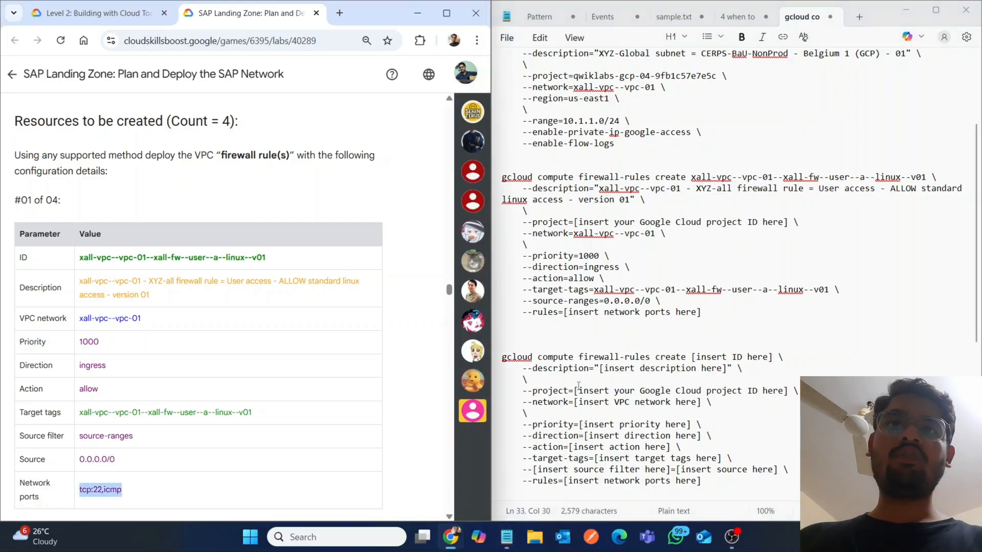
drag(706, 306, 564, 313)
key(ctrl+v)
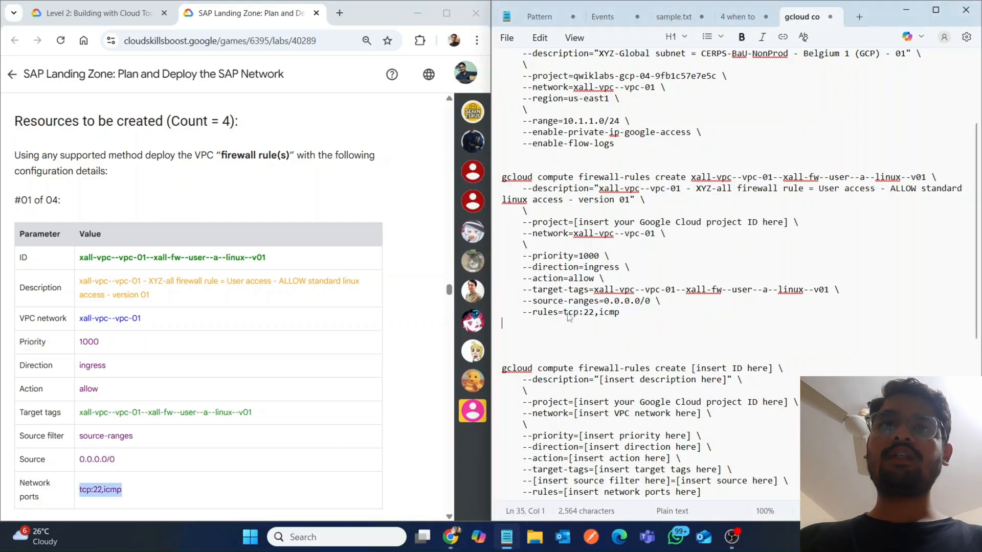
key(BackSpace)
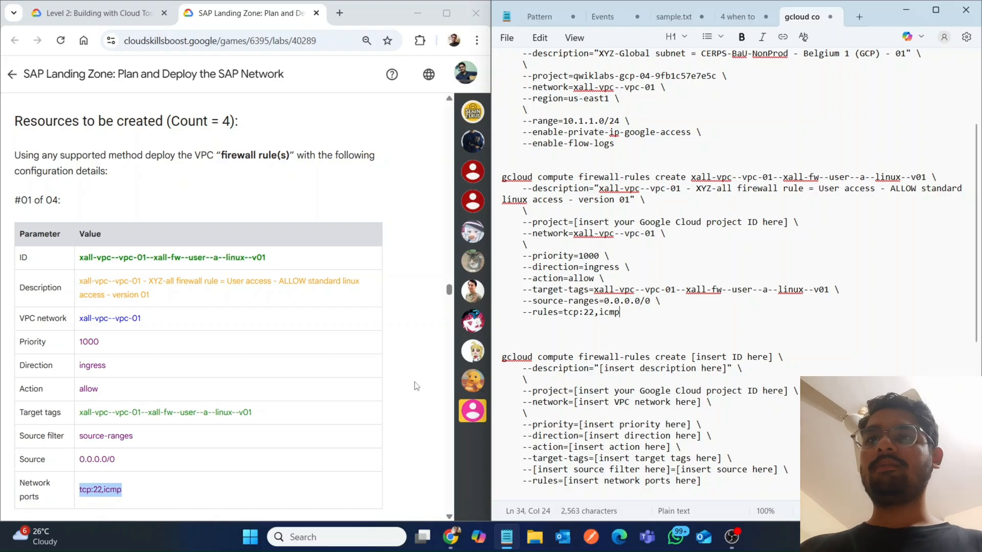
Step: Replace the second firewall-rules template's ID placeholder with xall-vpc--vpc-01--xall-fw--user--a--windows--v01 from table #02, keeping the trailing backslash on its line
click(437, 402)
scroll(438, 402, down, 8)
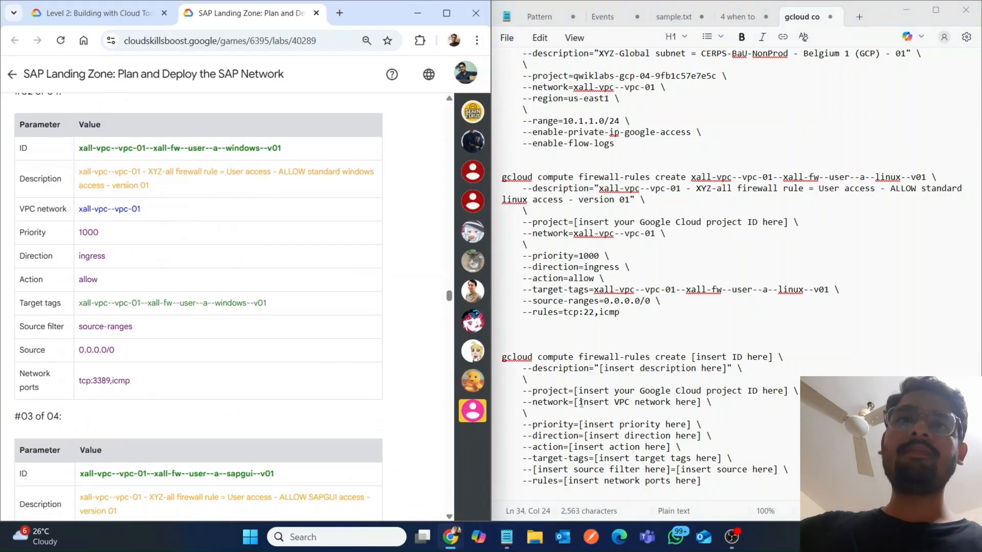
click(794, 297)
key(Down)
key(Down)
key(Down)
key(Down)
key(Down)
key(Down)
key(Down)
key(Down)
key(Down)
key(Down)
key(Down)
key(Down)
key(Down)
key(Down)
key(Down)
key(Down)
key(Down)
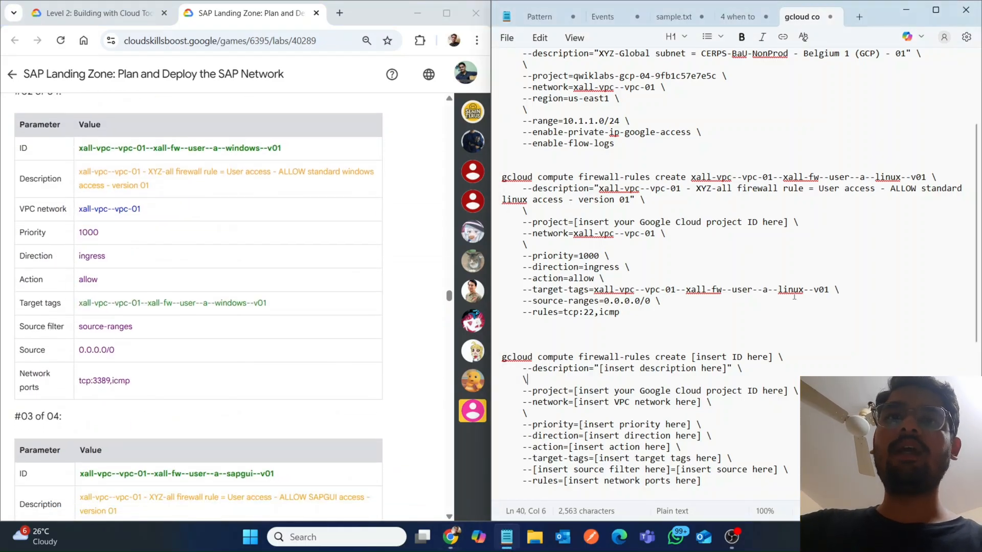
key(Down)
key(Down)
key(Down)
key(Down)
key(Down)
key(Down)
key(Down)
key(Down)
key(Down)
key(Down)
key(Down)
key(Down)
key(Down)
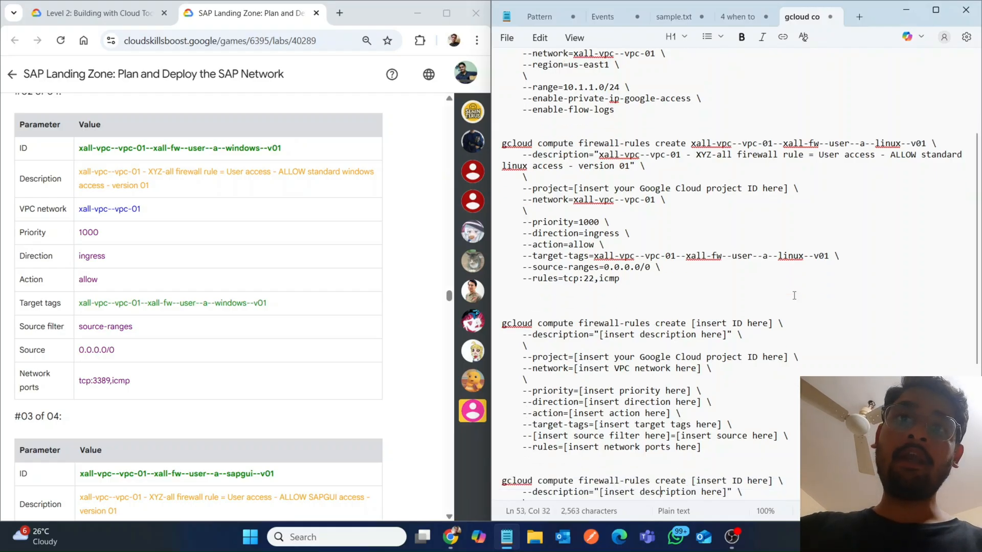
key(Down)
key(Down)
key(Down)
key(Down)
key(Down)
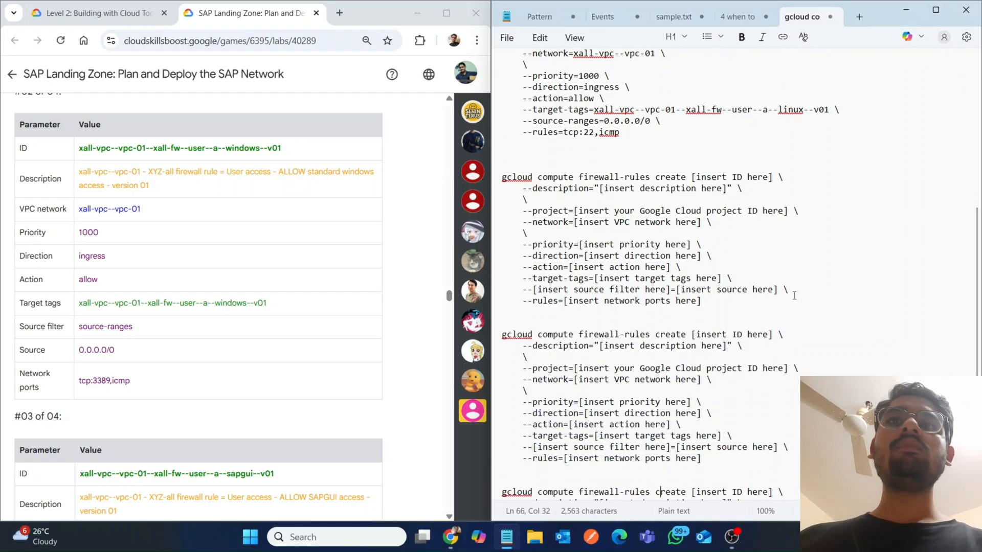
triple_click(173, 149)
key(ctrl+c)
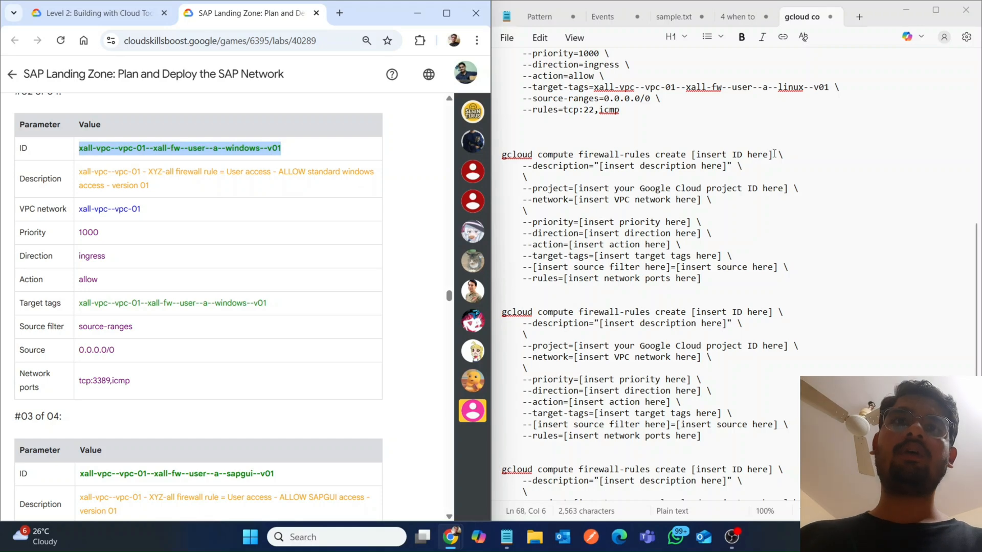
drag(774, 154, 699, 155)
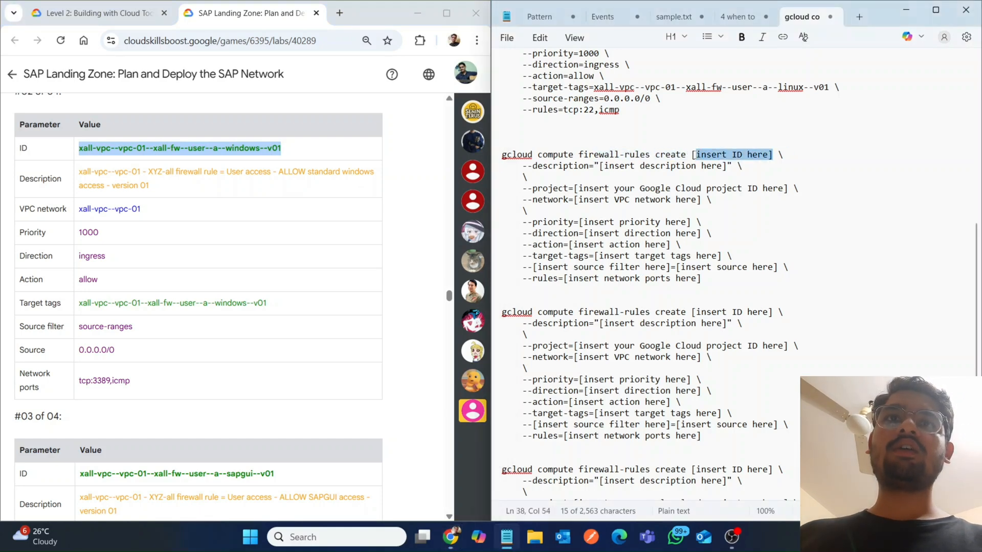
key(ctrl+v)
key(BackSpace)
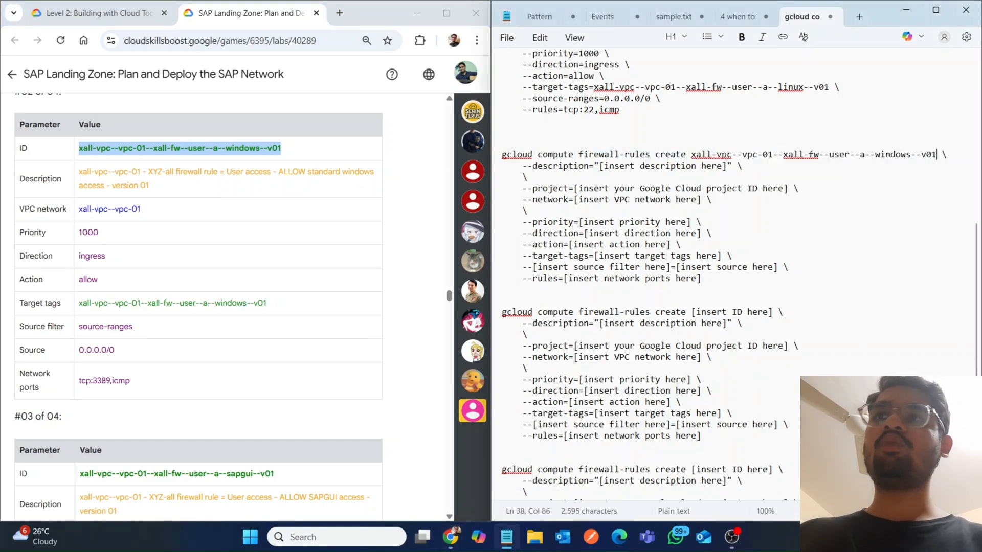
Step: Replace the second firewall rule's description placeholder with "xall-vpc--vpc-01 - XYZ-all firewall rule = User access - ALLOW standard windows access - version 01"
triple_click(184, 183)
key(ctrl+c)
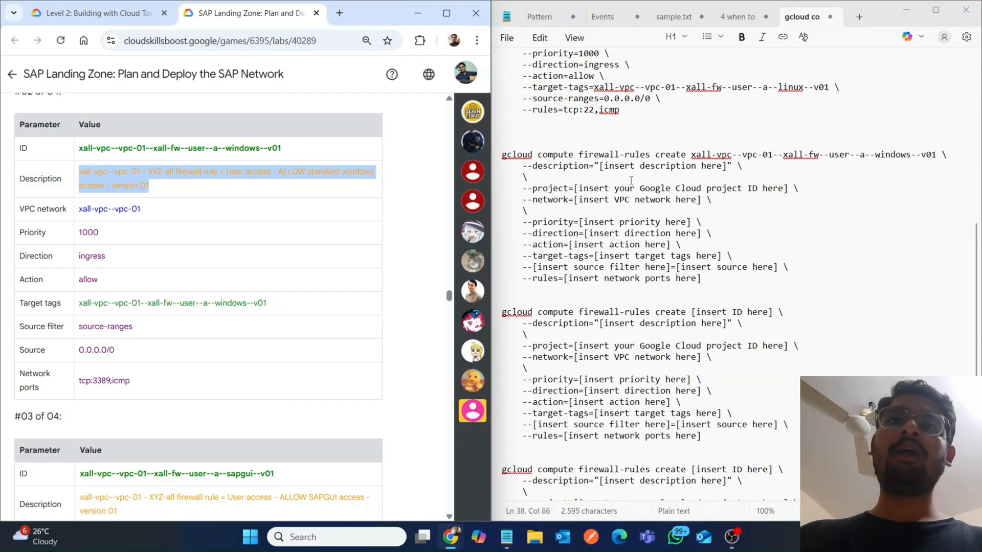
drag(727, 166, 596, 171)
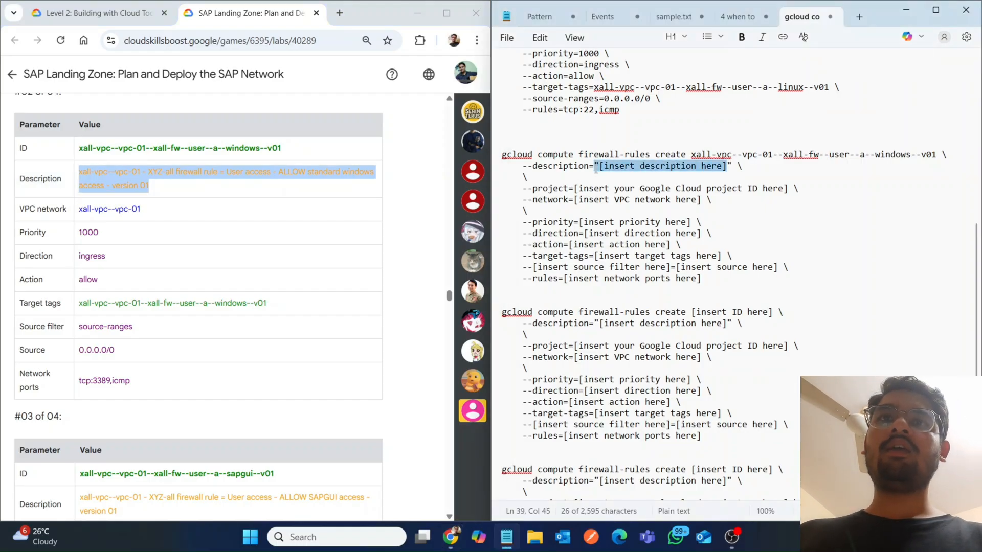
key(ctrl+v)
key(BackSpace)
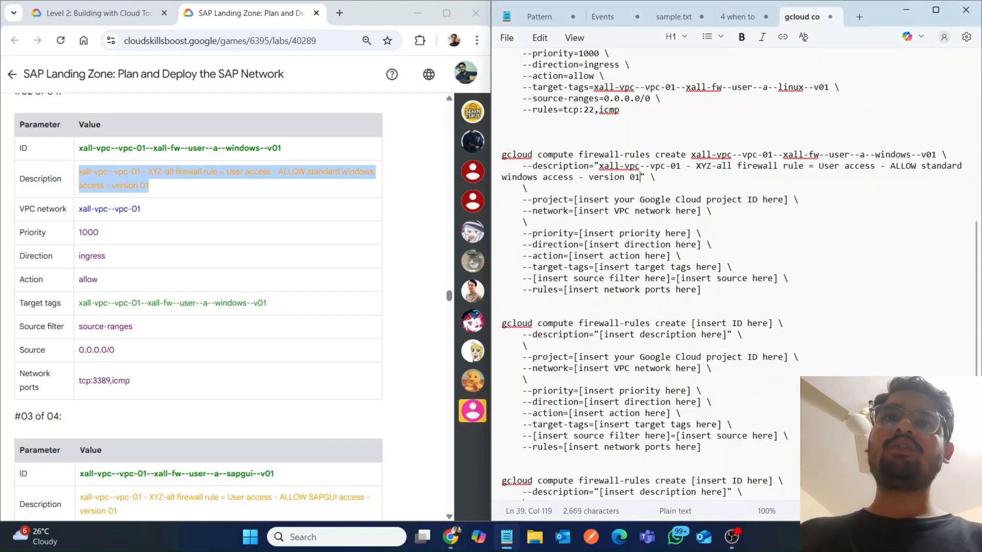
Step: Replace the second firewall rule's VPC network placeholder with xall-vpc--vpc-01 and its priority placeholder with 1000
triple_click(113, 214)
key(ctrl+c)
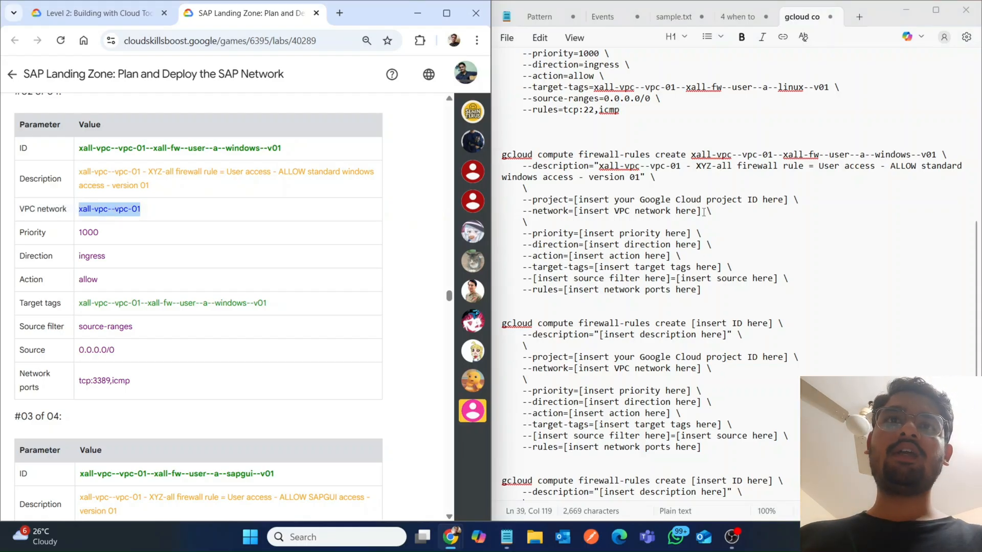
drag(702, 211, 576, 210)
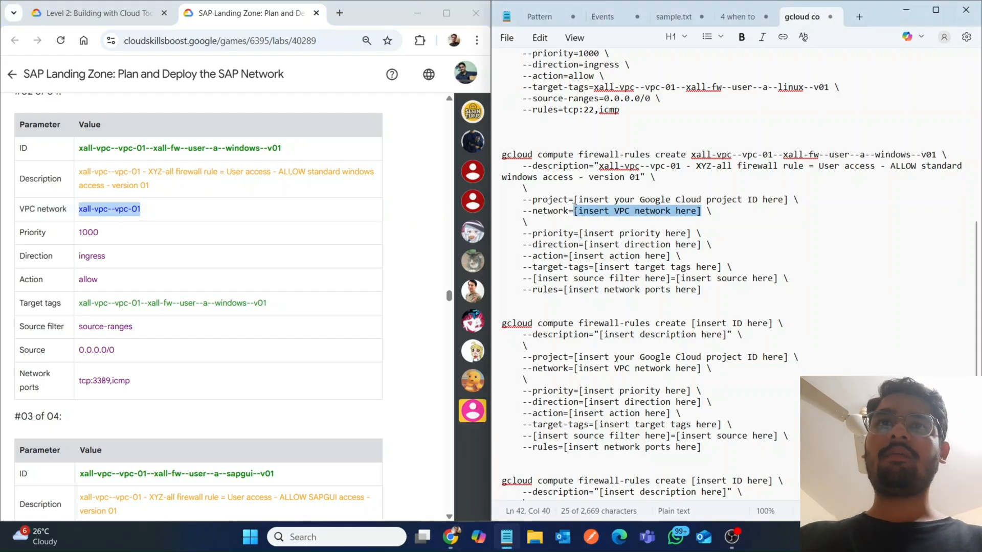
key(ctrl+v)
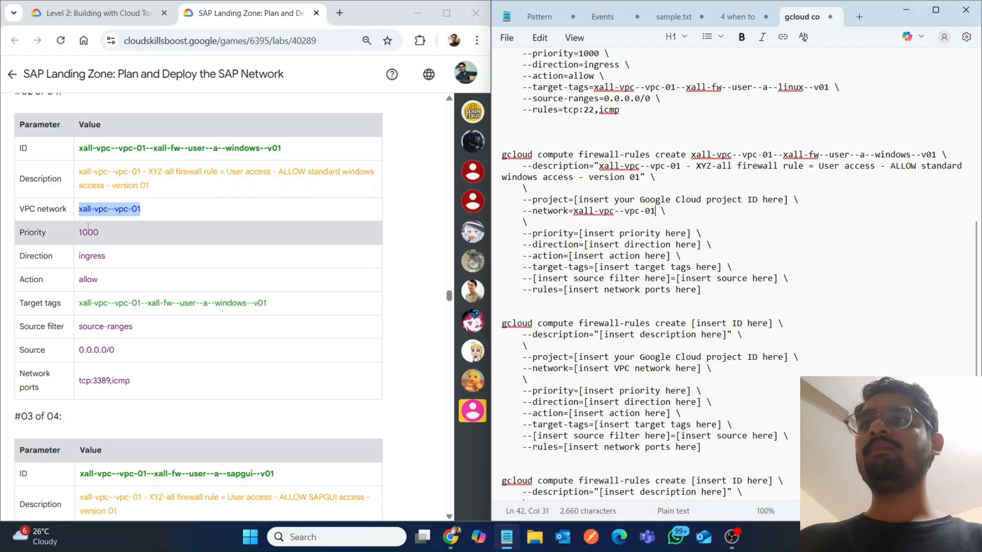
double_click(89, 232)
key(ctrl+c)
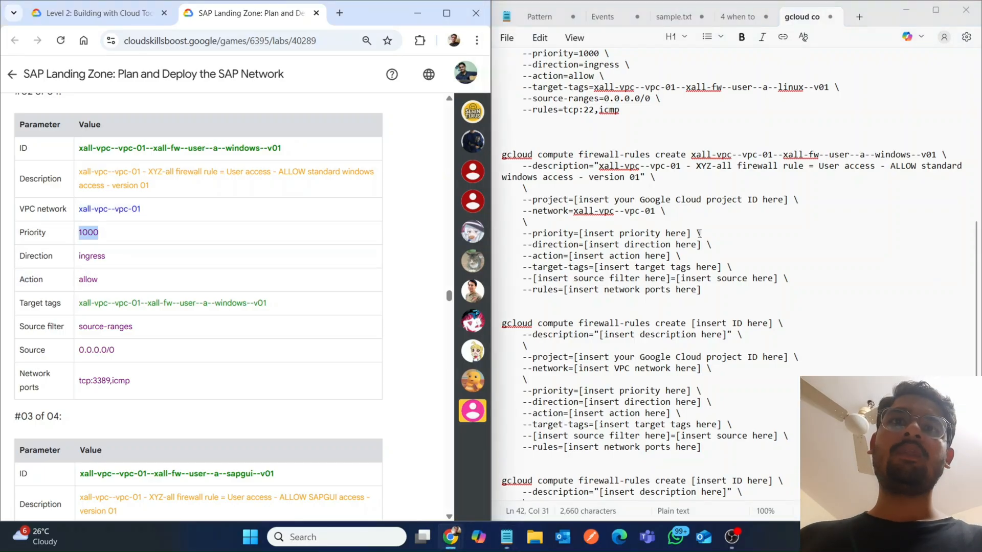
drag(692, 234, 579, 234)
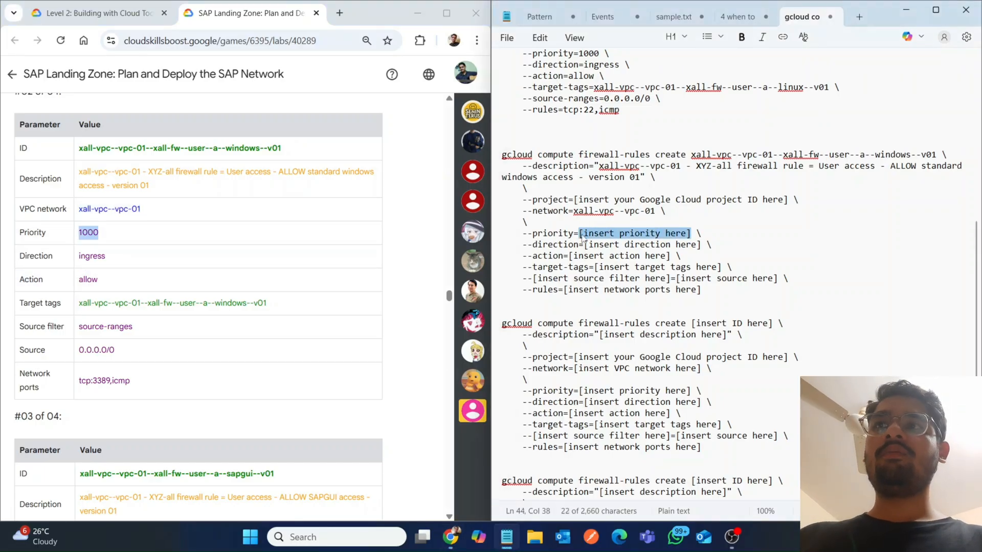
key(ctrl+v)
Step: Set the second firewall rule's direction to ingress and its action to allow, keeping each trailing backslash on its line
double_click(95, 255)
key(ctrl+c)
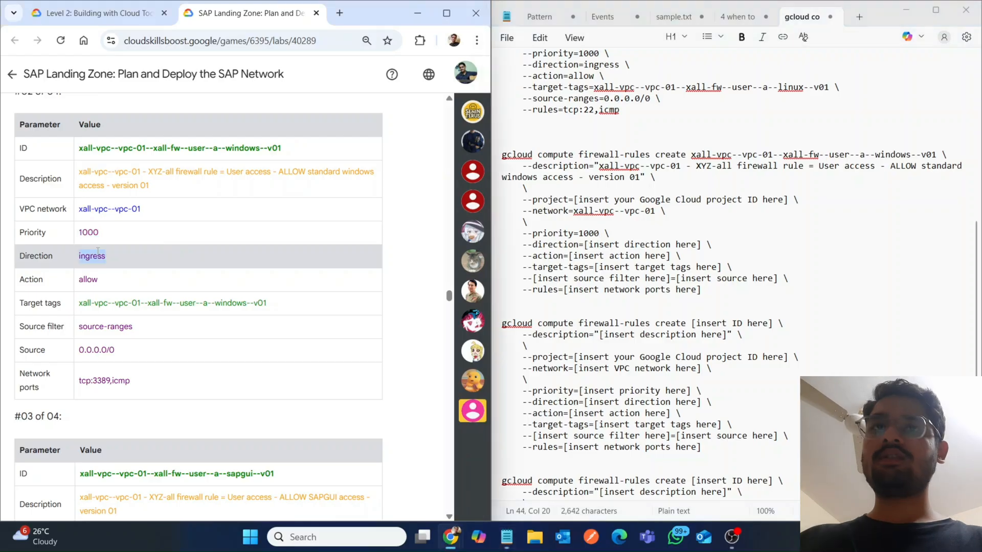
drag(699, 246, 583, 244)
key(ctrl+v)
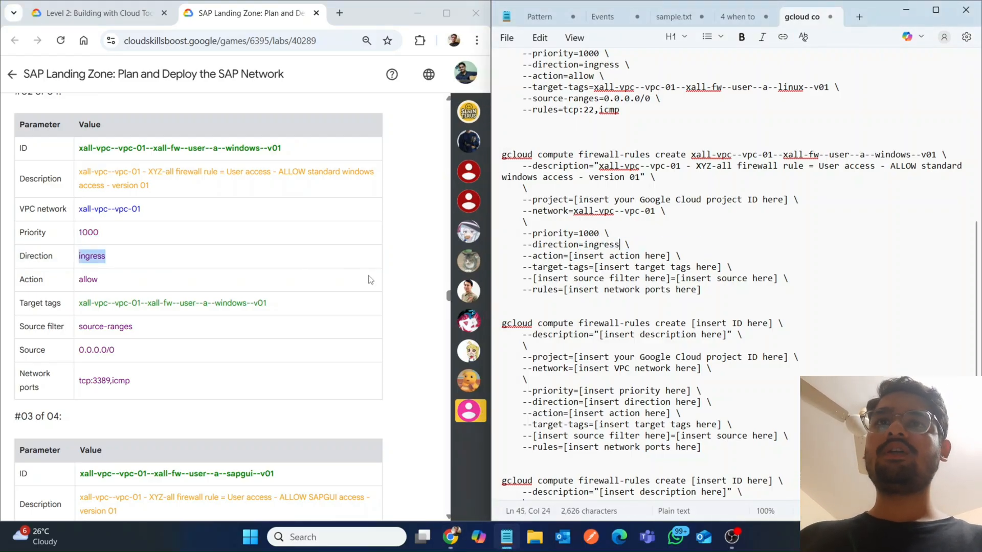
double_click(88, 280)
key(ctrl+c)
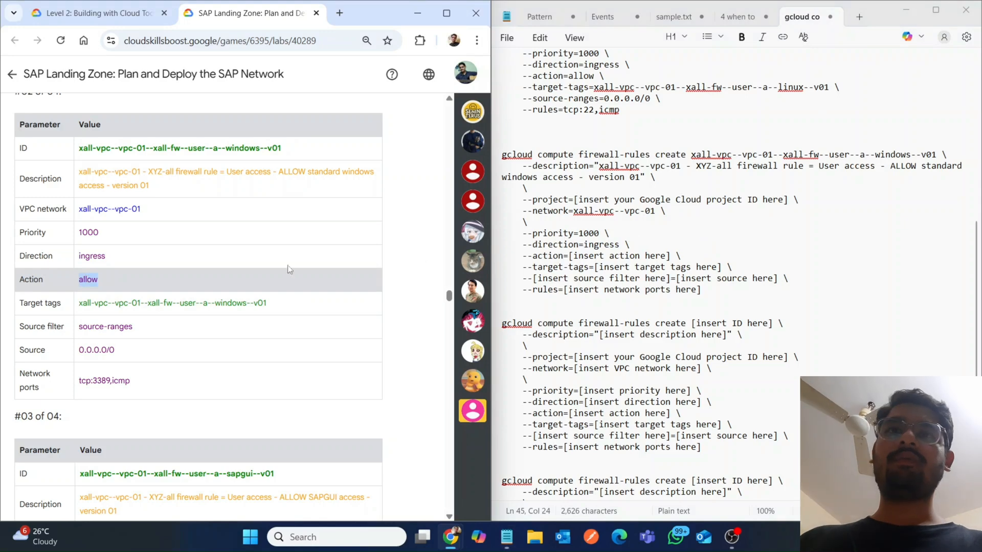
drag(673, 255, 569, 255)
key(ctrl+v)
key(BackSpace)
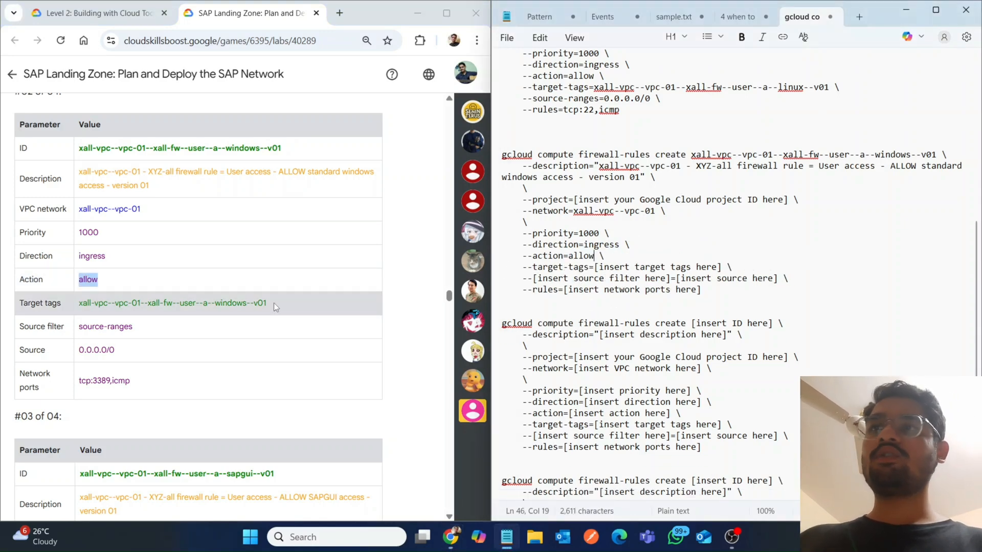
Step: Replace the second firewall rule's target tags placeholder with xall-vpc--vpc-01--xall-fw--user--a--windows--v01
triple_click(166, 298)
key(ctrl+c)
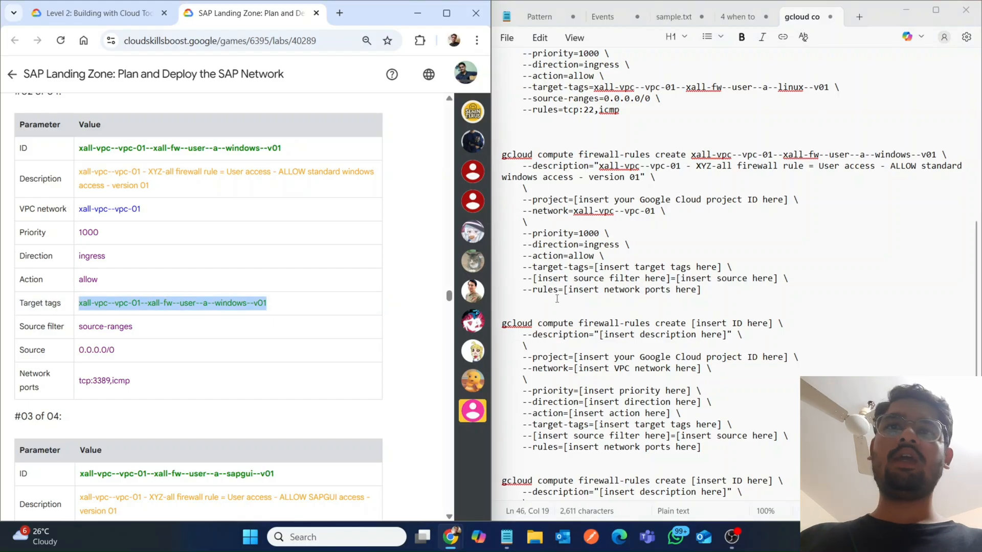
drag(595, 267, 729, 267)
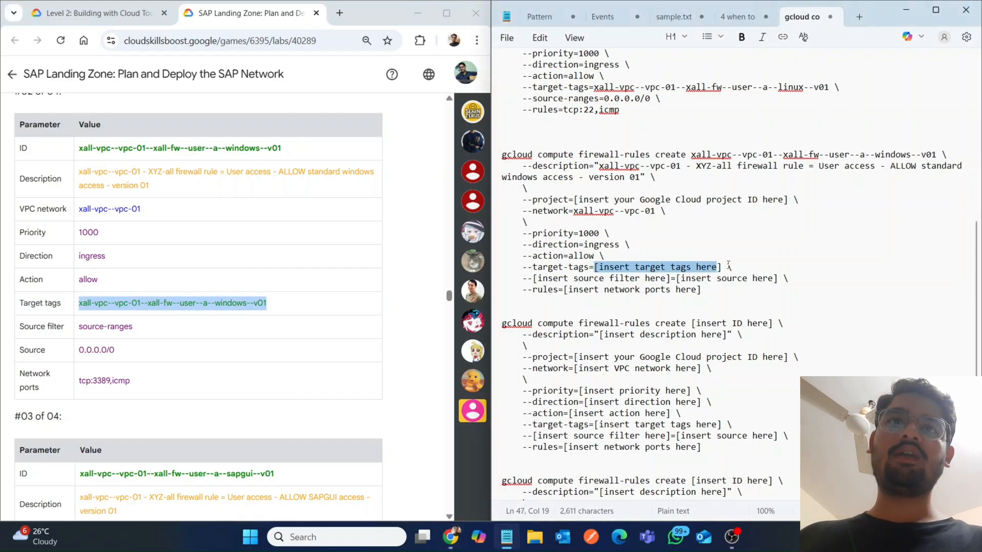
key(ctrl+v)
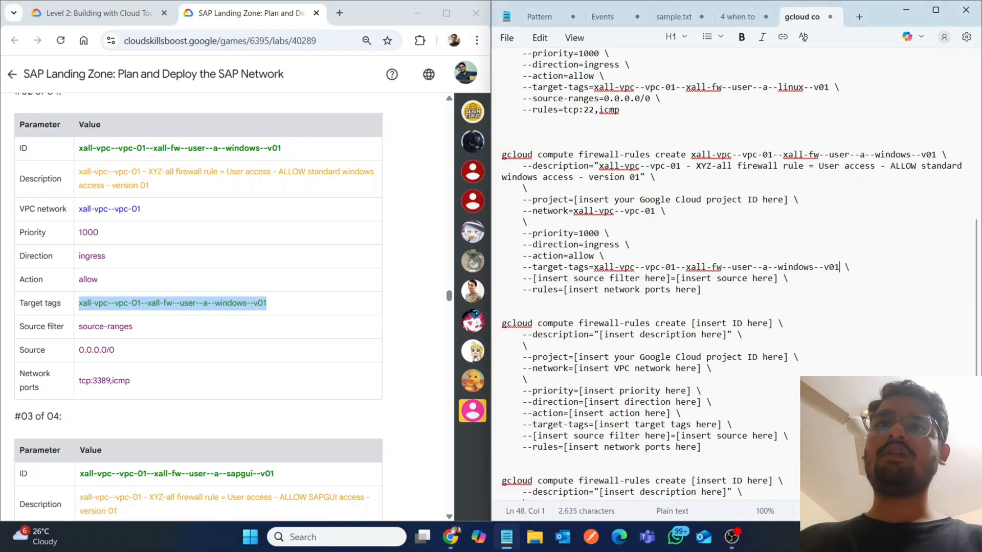
Step: Fill the second firewall rule's source filter with source-ranges and its source with 0.0.0.0/0, keeping both on one line
triple_click(105, 326)
key(ctrl+c)
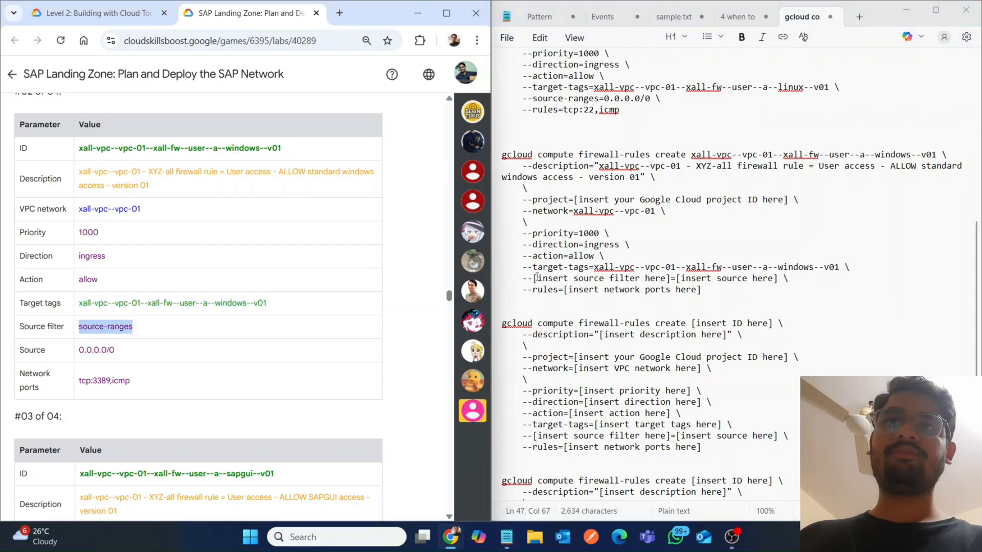
drag(536, 278, 669, 278)
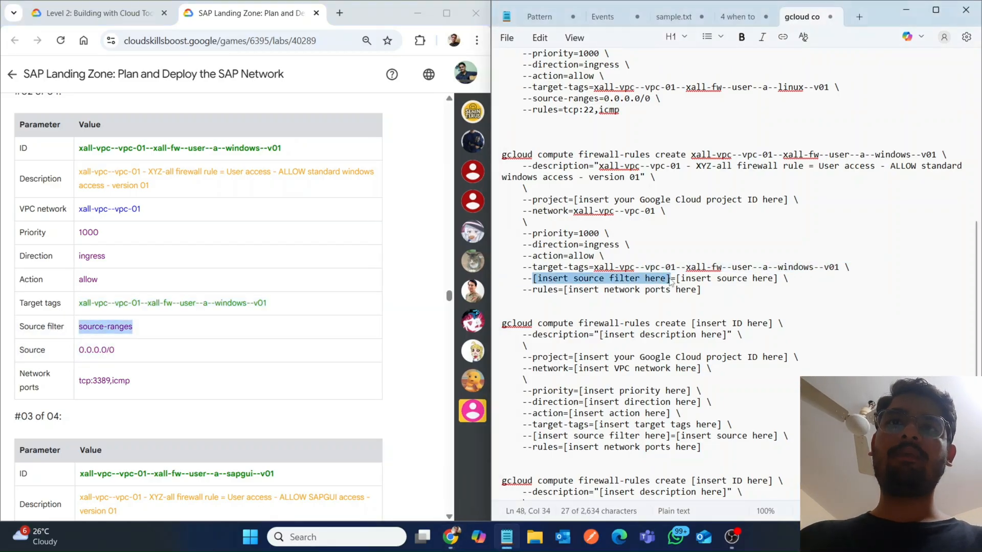
key(ctrl+v)
key(BackSpace)
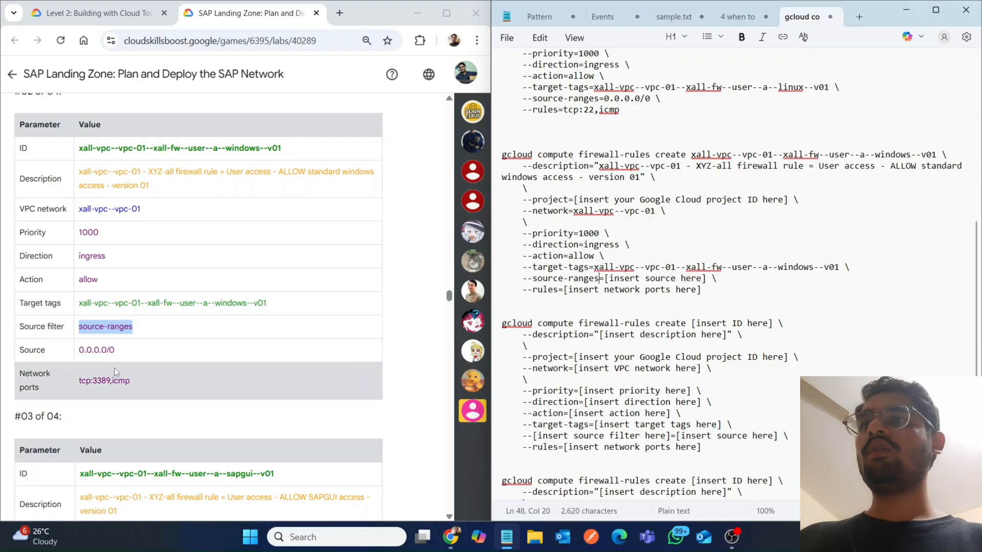
drag(79, 350, 104, 350)
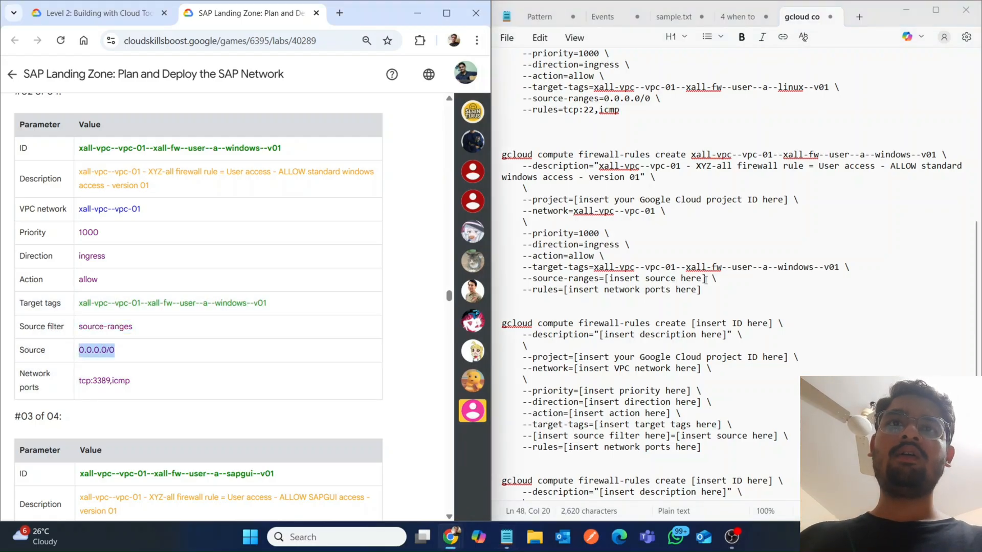
drag(705, 279, 608, 279)
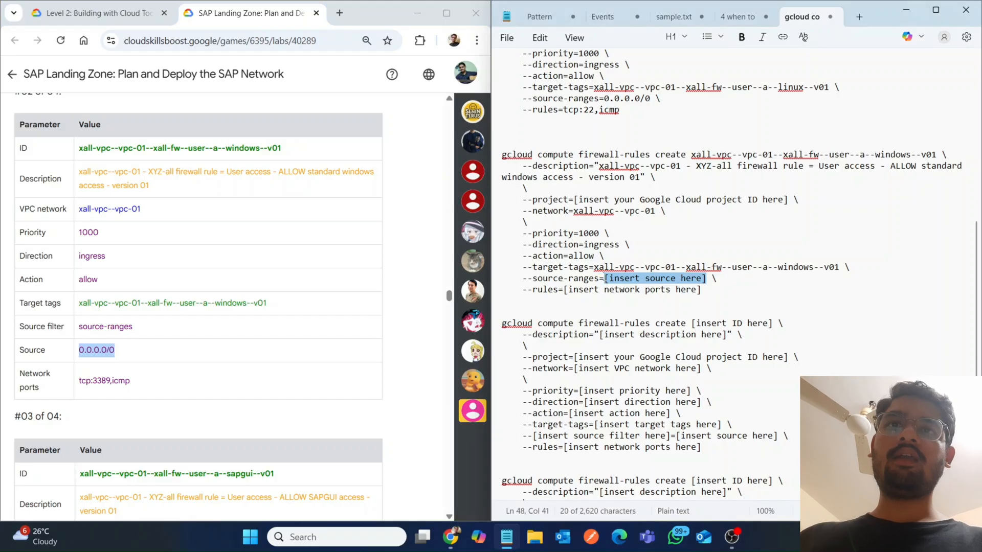
text(=)
text(0.0.0.0/0)
key(BackSpace)
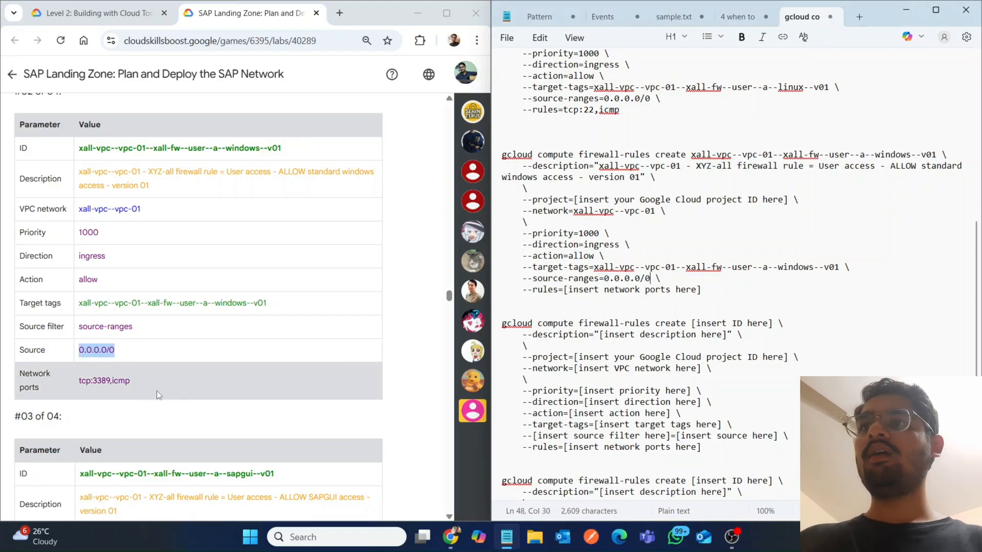
Step: Replace the second firewall rule's network ports placeholder with tcp:3389,icmp
triple_click(114, 387)
key(ctrl+c)
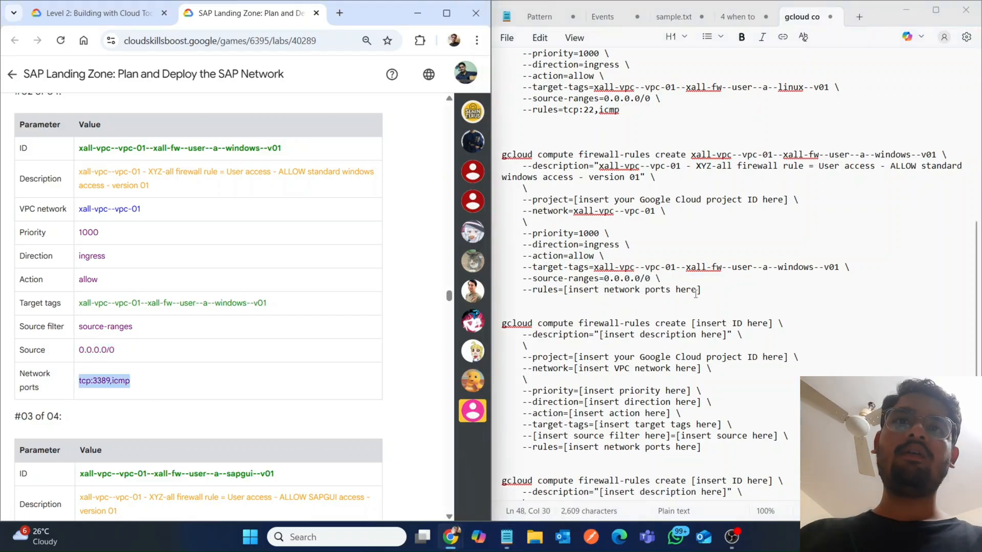
drag(704, 291, 570, 294)
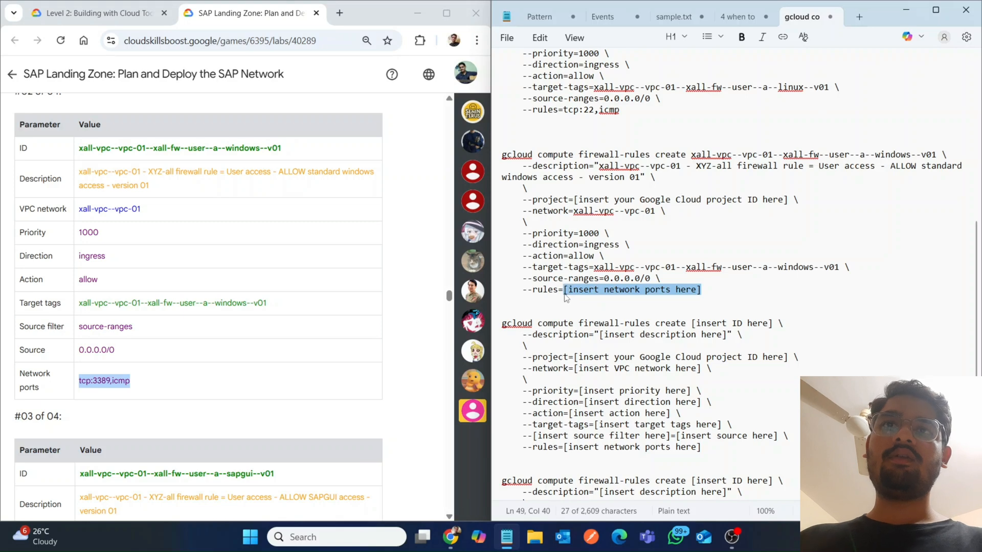
key(ctrl+v)
mouse_move(430, 336)
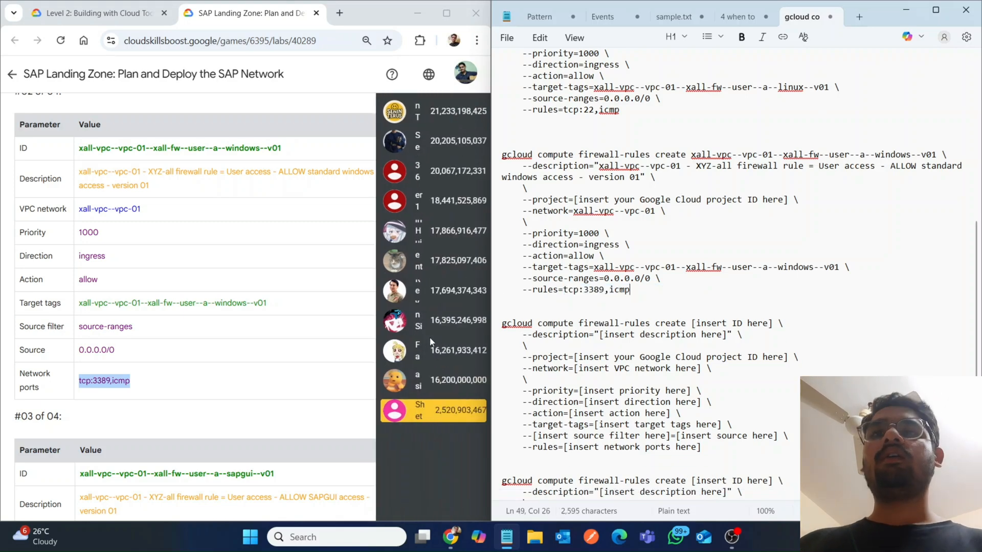
click(338, 432)
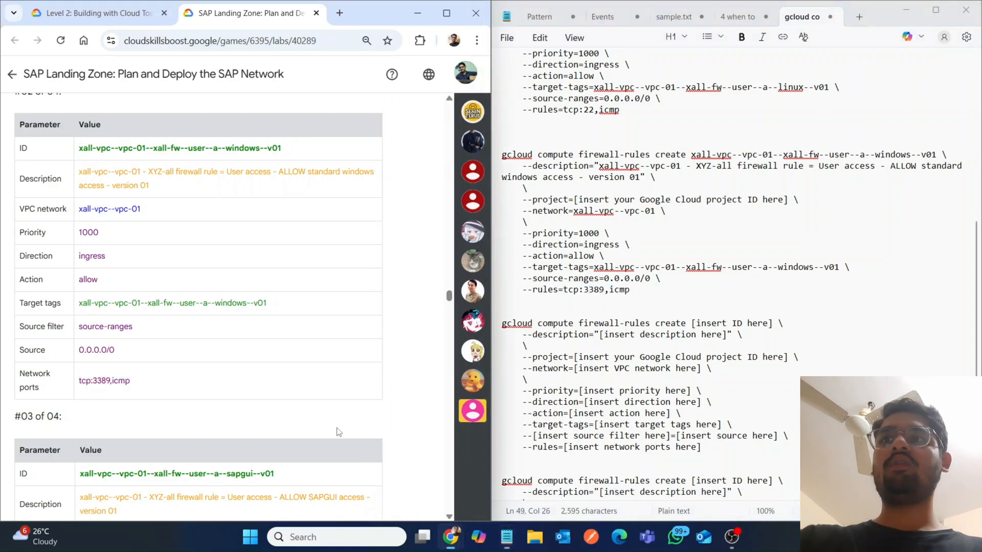
Step: Replace the third firewall-rules template's ID placeholder with xall-vpc--vpc-01--xall-fw--user--a--sapgui--v01 from table #03, keeping the trailing backslash on its line
scroll(337, 432, down, 6)
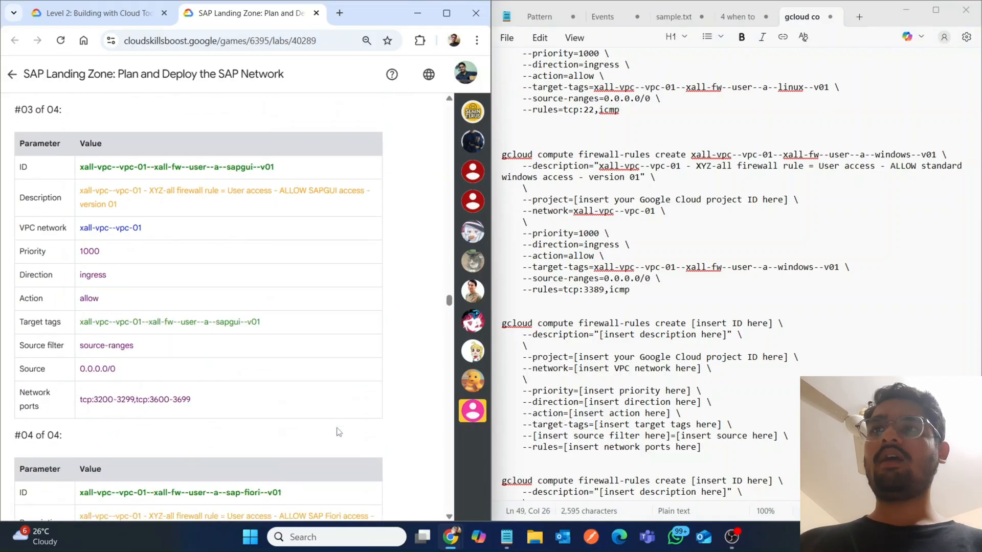
triple_click(126, 165)
key(ctrl+c)
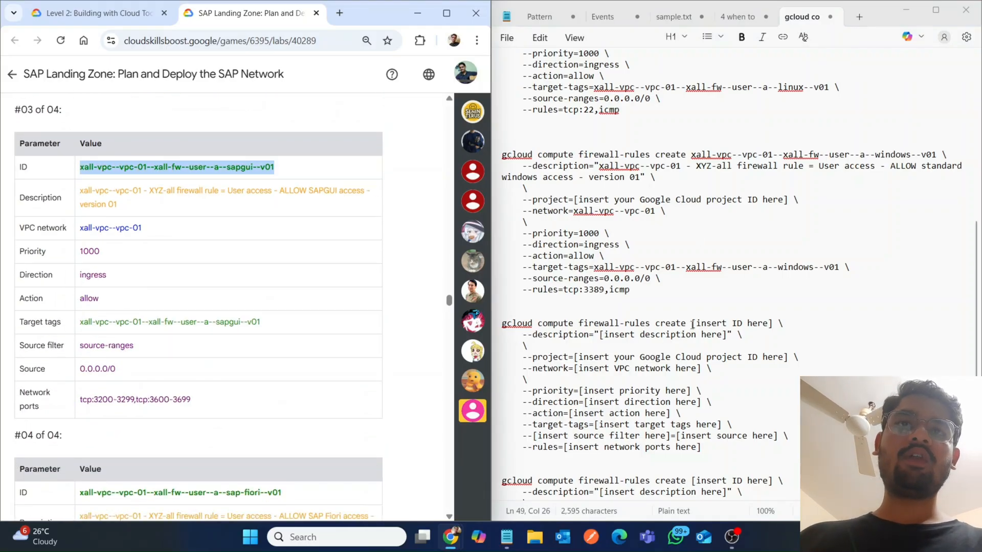
drag(693, 325, 771, 324)
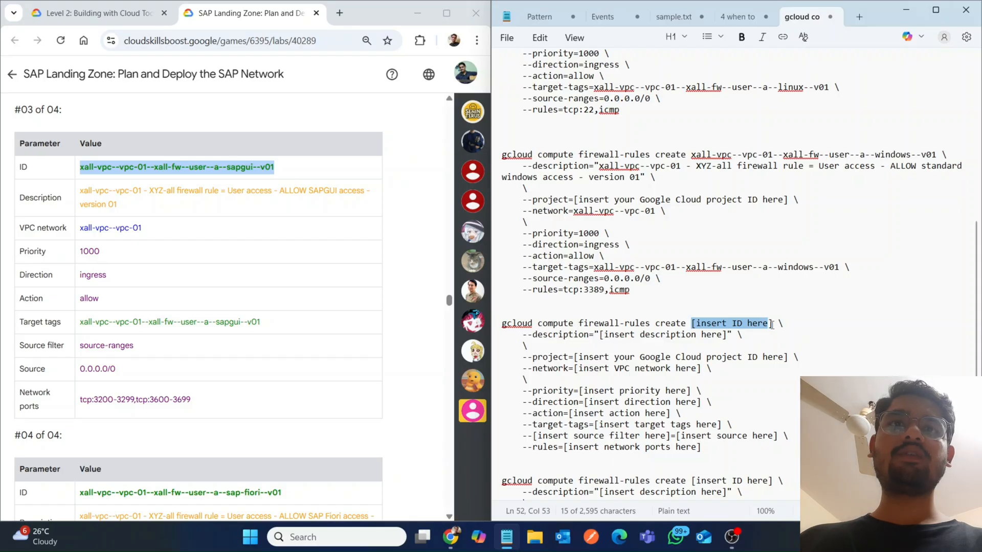
key(ctrl+v)
key(BackSpace)
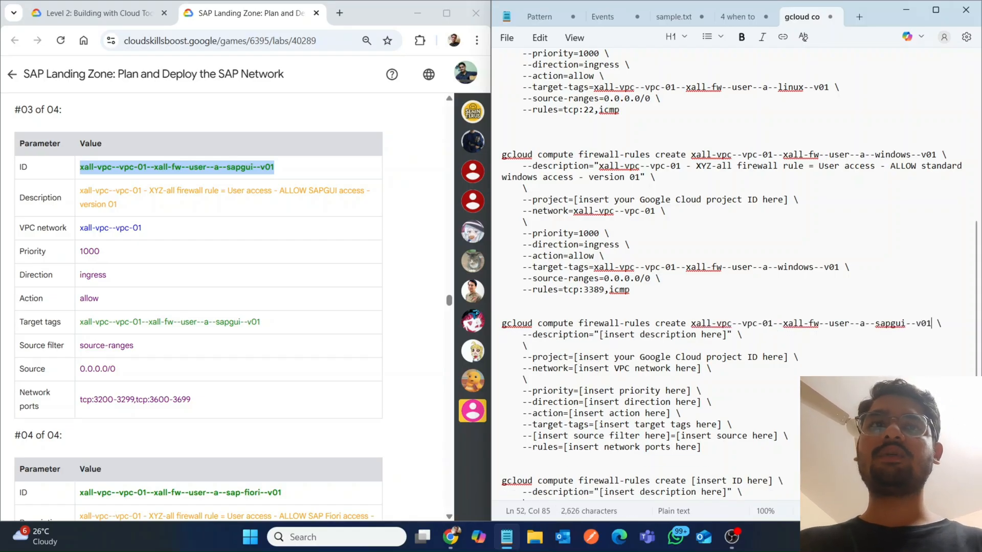
Step: Replace the third firewall rule's description placeholder with "xall-vpc--vpc-01 - XYZ-all firewall rule = User access - ALLOW SAPGUI access - version 01"
triple_click(230, 197)
key(ctrl+c)
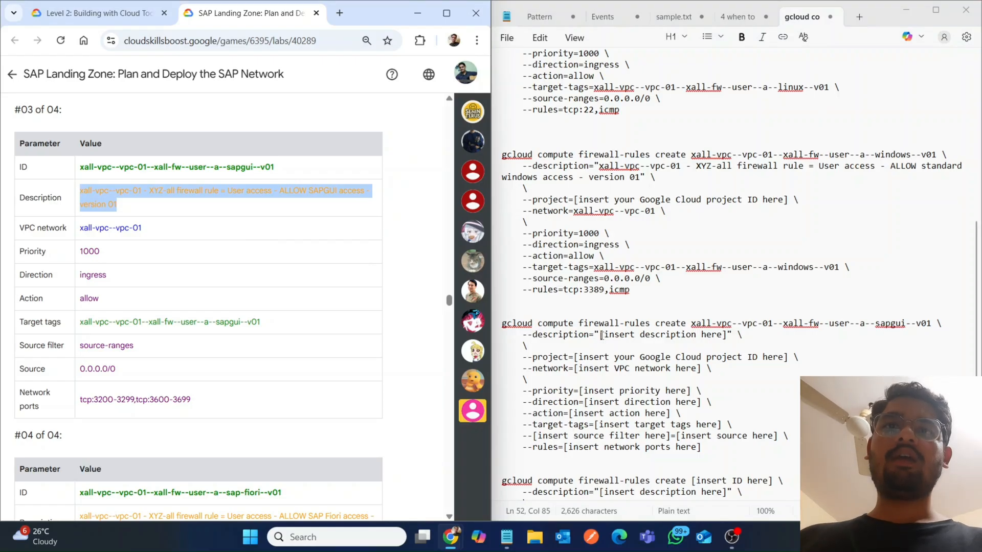
drag(600, 335, 732, 336)
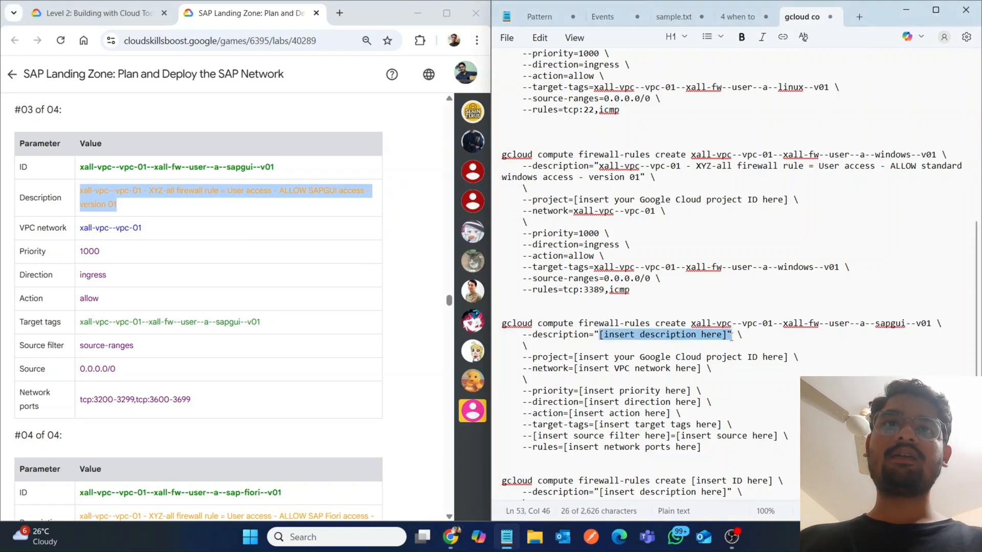
key(ctrl+v)
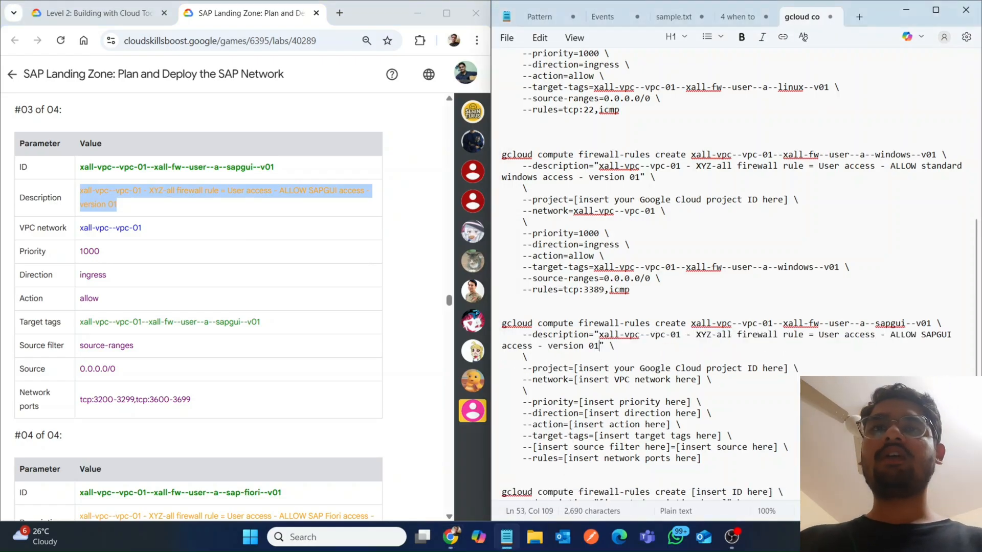
Step: Fill the third firewall rule's VPC network with xall-vpc--vpc-01 and its priority with 1000, removing the extra line break after the network
triple_click(94, 229)
key(ctrl+c)
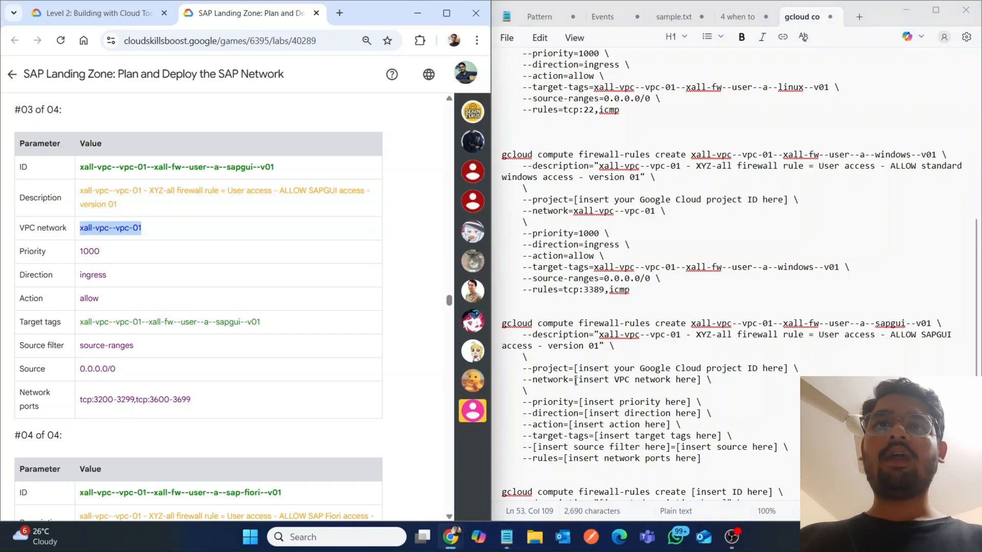
drag(575, 380, 702, 379)
key(ctrl+v)
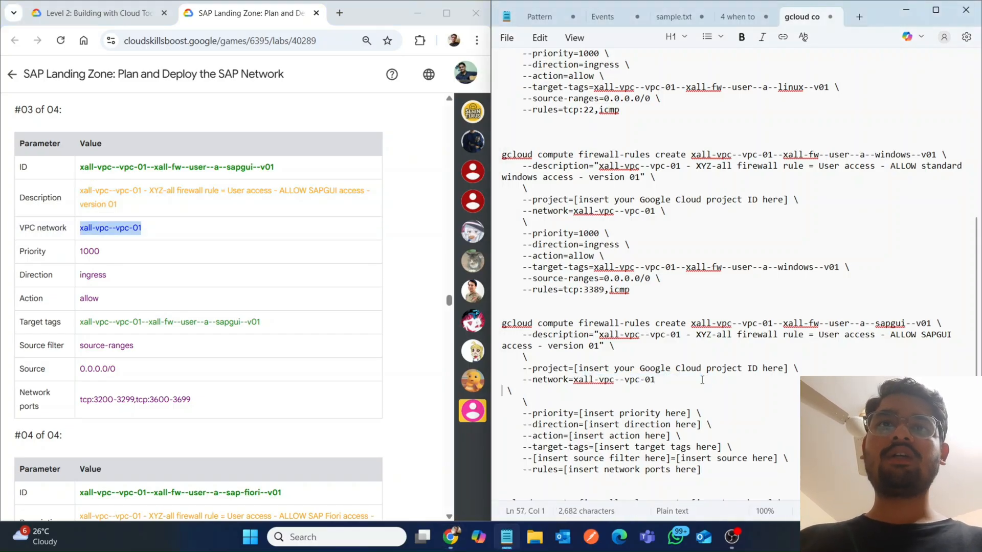
key(BackSpace)
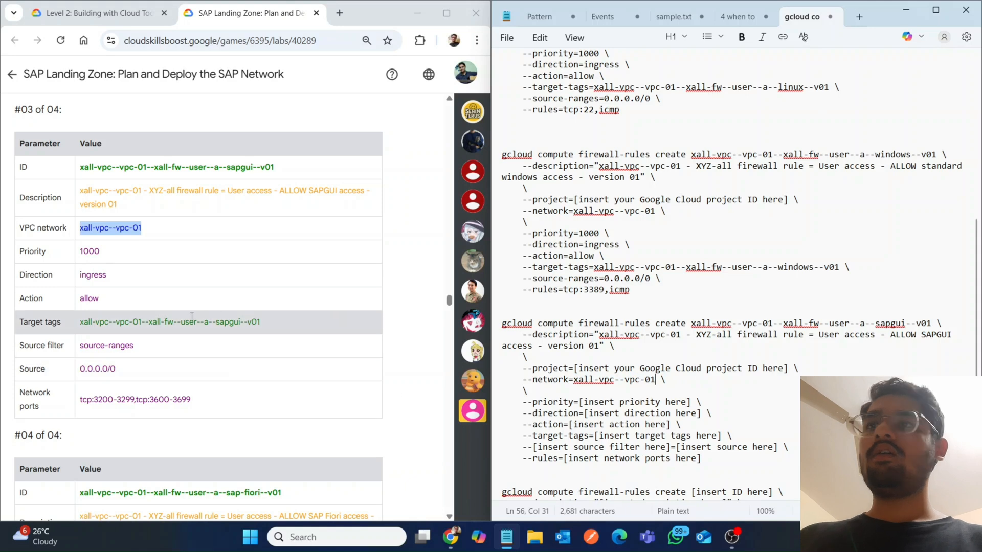
double_click(87, 252)
key(ctrl+c)
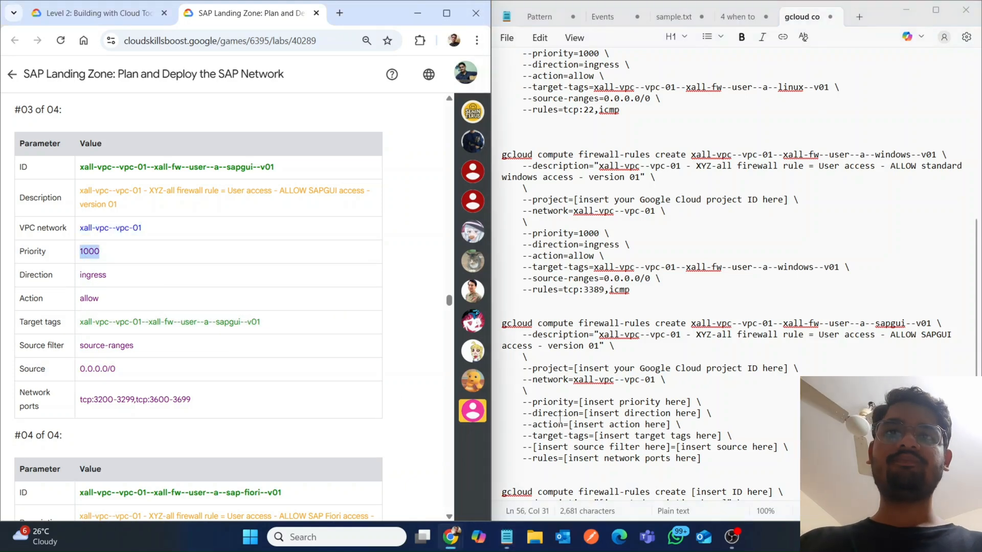
drag(582, 402, 697, 403)
key(ctrl+v)
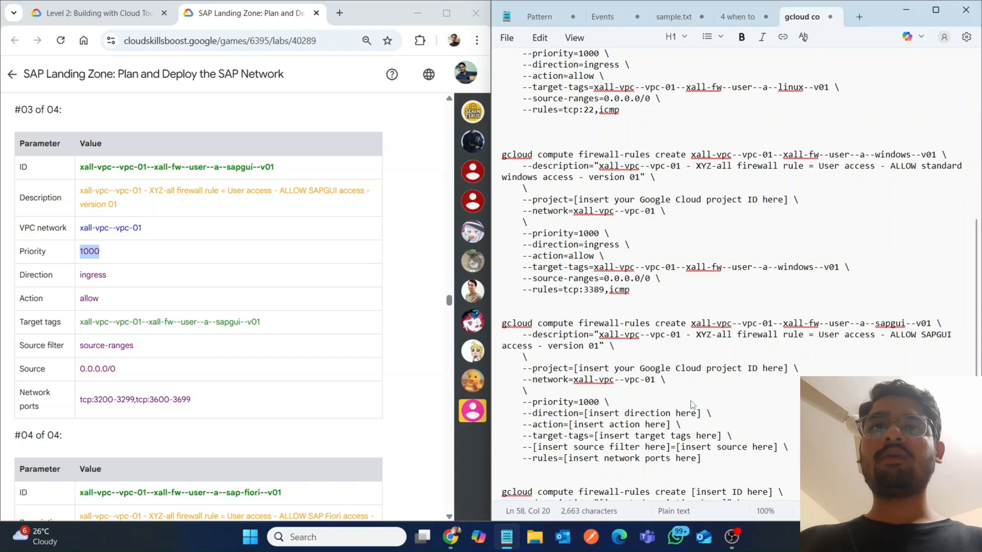
Step: View the remaining placeholders in the third and fourth firewall-rules templates
key(Down)
key(Down)
key(Down)
key(Down)
key(Down)
key(Down)
key(Down)
key(Down)
key(Down)
key(Down)
key(Down)
key(Down)
key(Down)
key(Down)
key(Down)
key(Down)
key(Down)
key(Down)
key(Down)
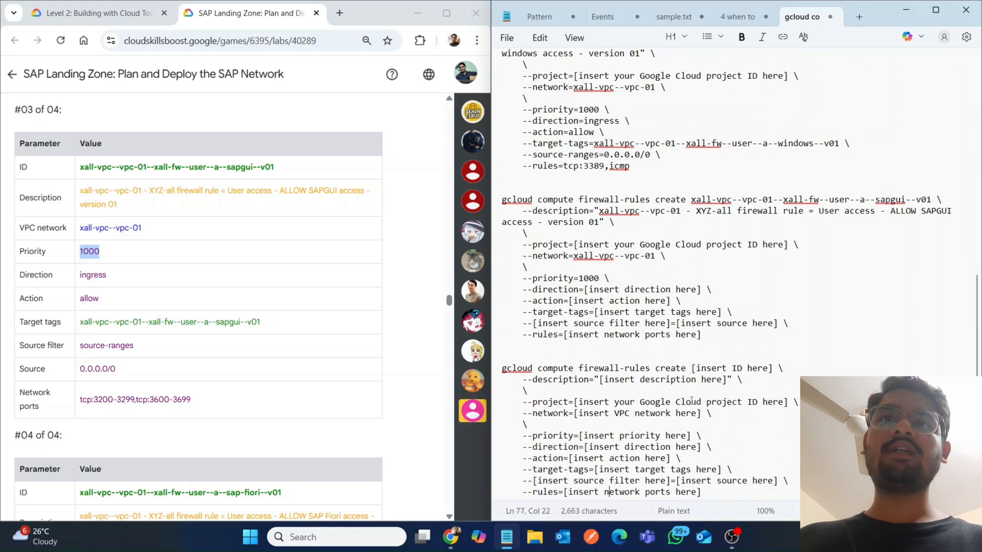
Step: Replace the direction placeholders in the third and fourth firewall-rules commands with ingress from table #03
key(End)
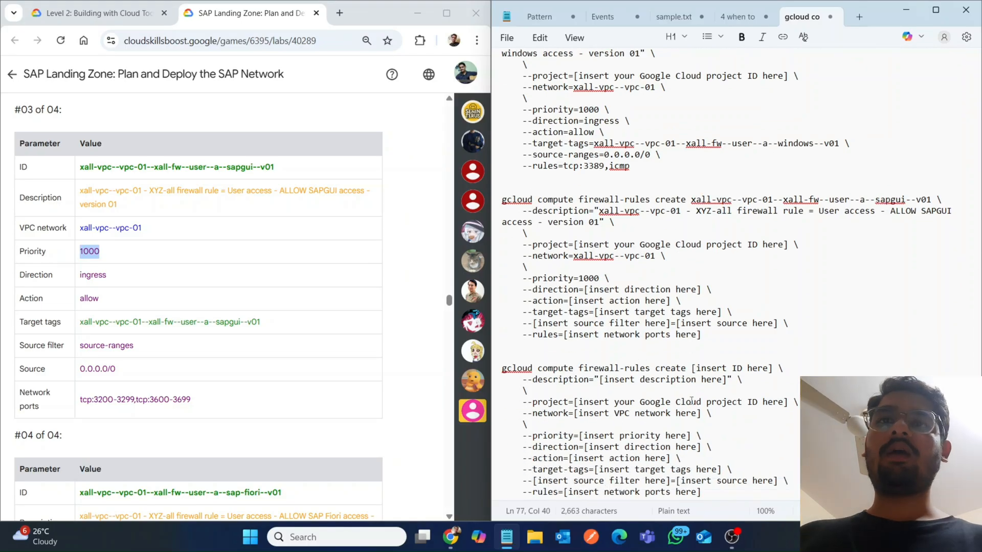
double_click(97, 276)
key(ctrl+c)
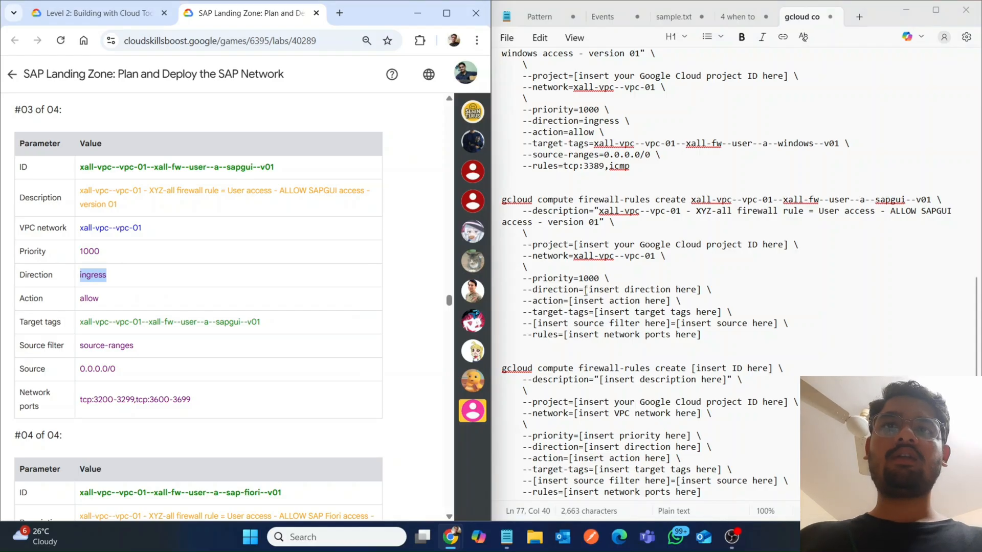
drag(586, 290, 702, 291)
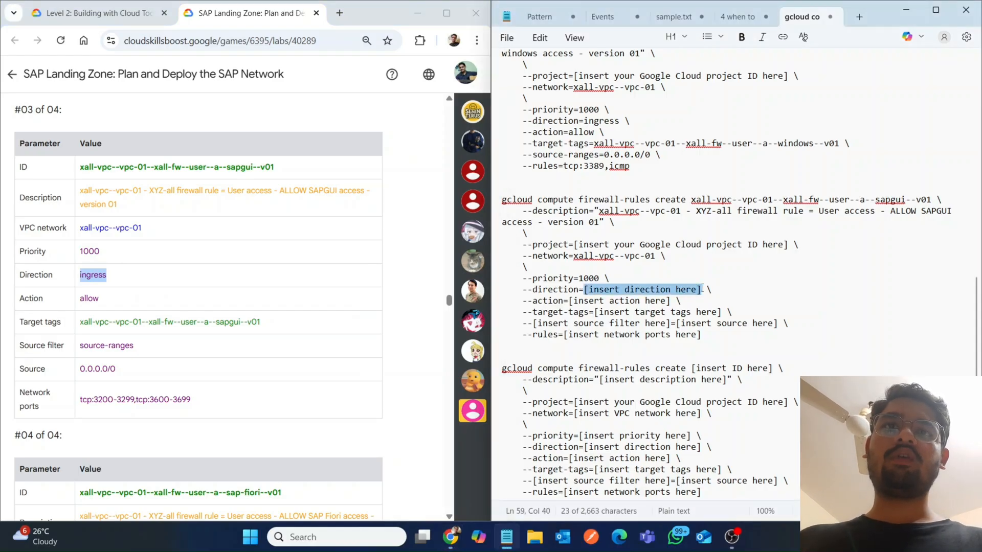
key(ctrl+v)
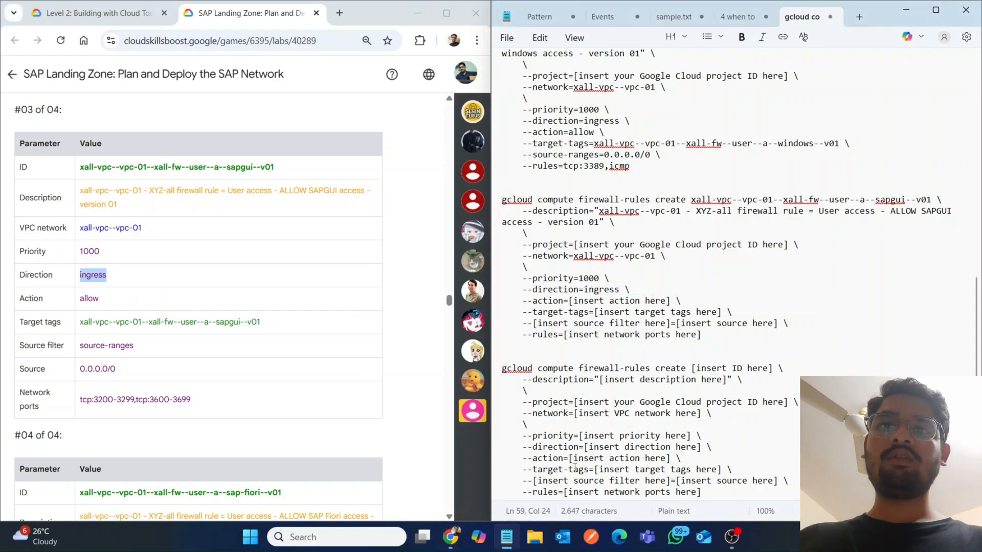
drag(585, 448, 701, 447)
key(ctrl+v)
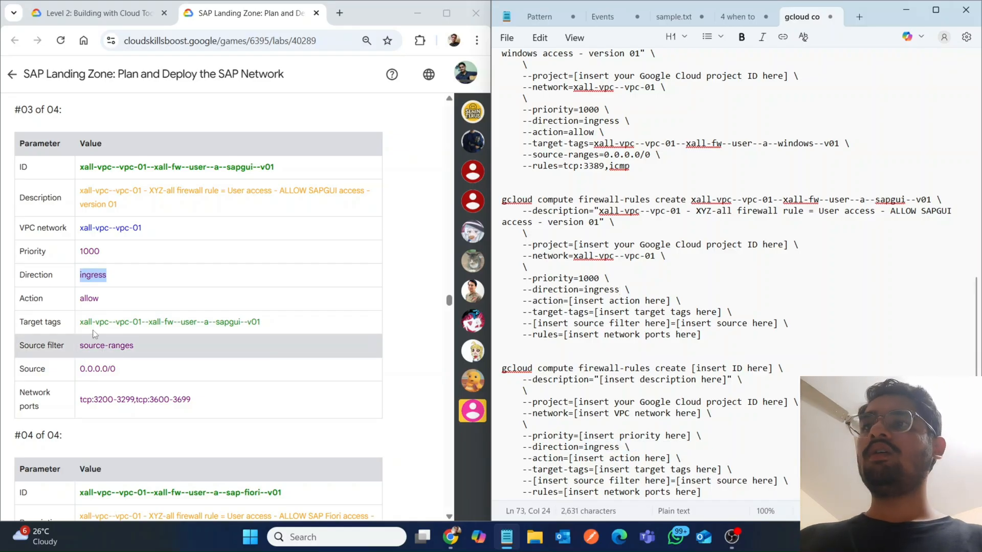
Step: Replace the action placeholders in the third and fourth firewall-rules commands with allow
double_click(89, 298)
key(ctrl+c)
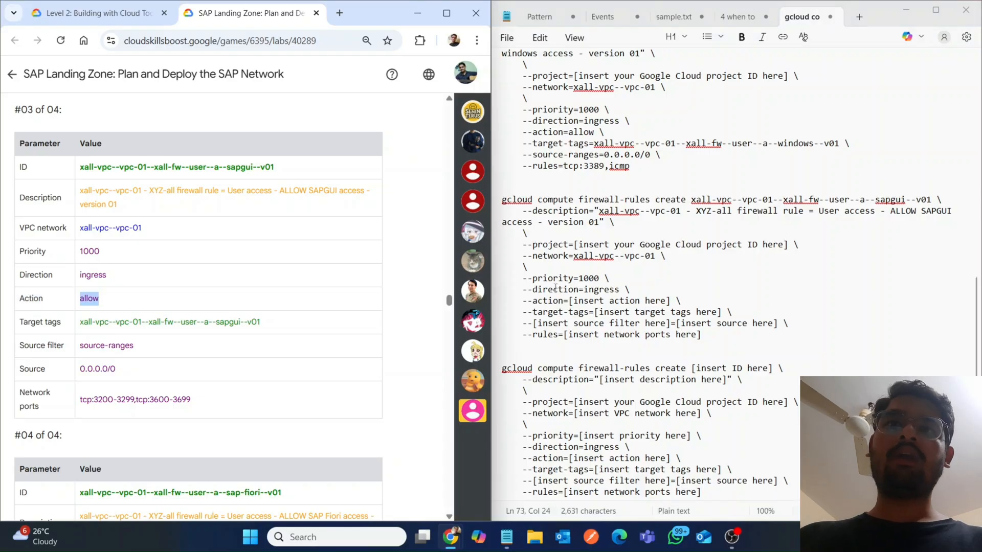
drag(569, 302, 672, 302)
key(ctrl+v)
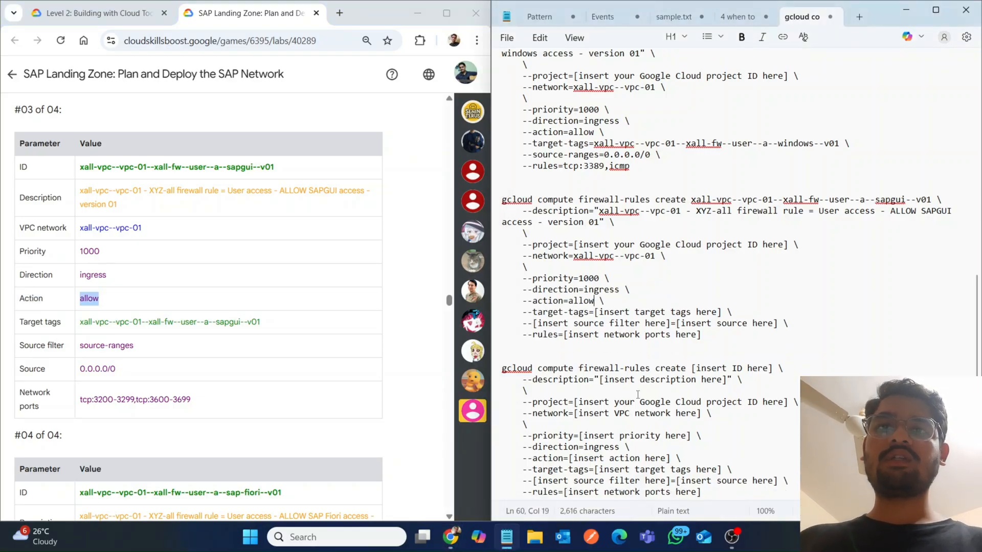
drag(570, 458, 672, 459)
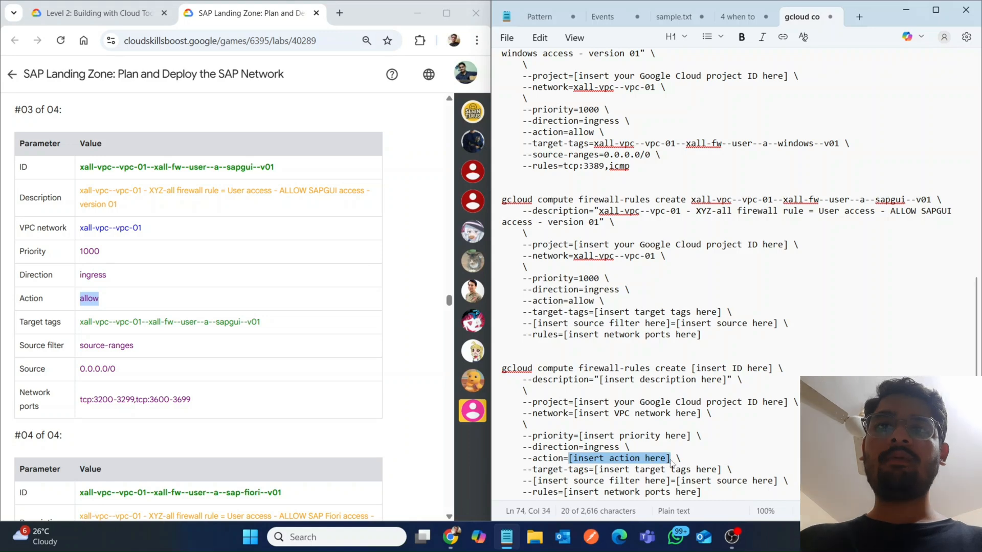
key(ctrl+v)
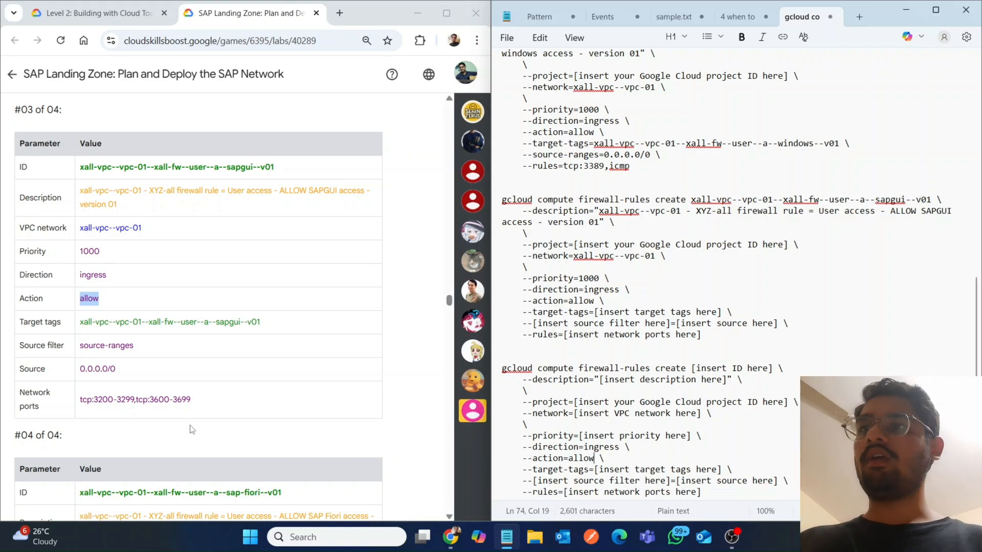
Step: Replace the third firewall rule's target tags placeholder with xall-vpc--vpc-01--xall-fw--user--a--sapgui--v01
drag(81, 322, 261, 322)
key(ctrl+c)
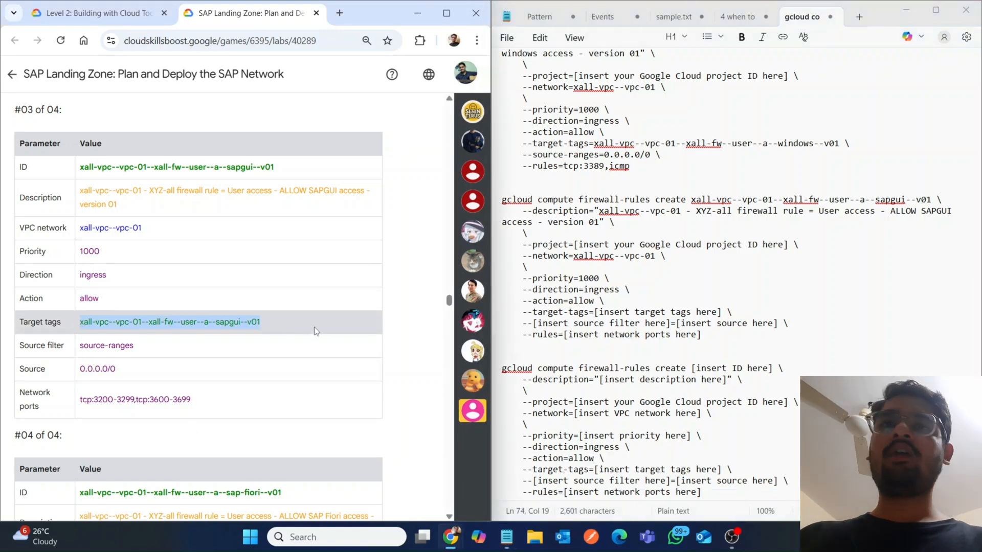
drag(595, 313, 723, 314)
key(ctrl+v)
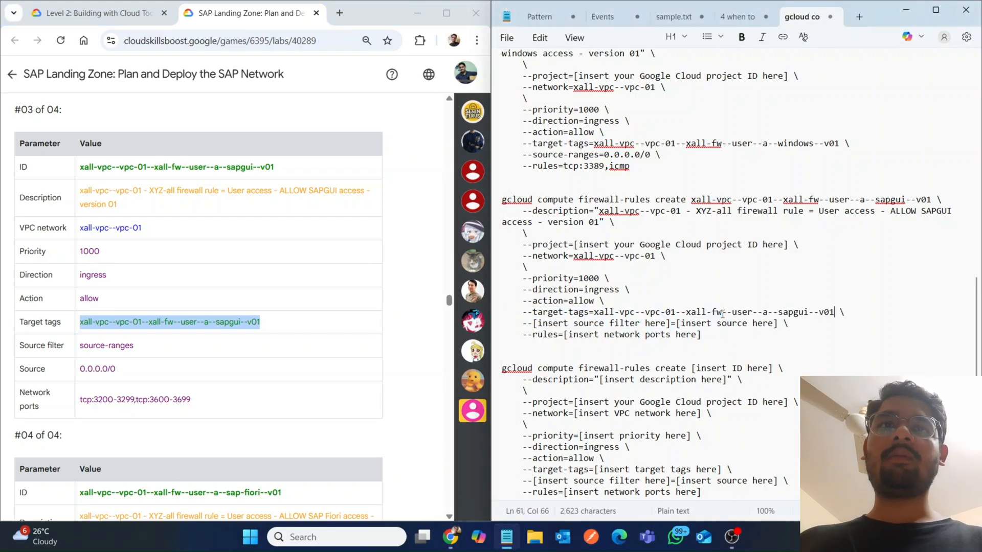
Step: Replace the source filter placeholders in the third and fourth firewall rules with source-ranges, keeping each equals sign directly after it
drag(80, 345, 133, 346)
key(ctrl+c)
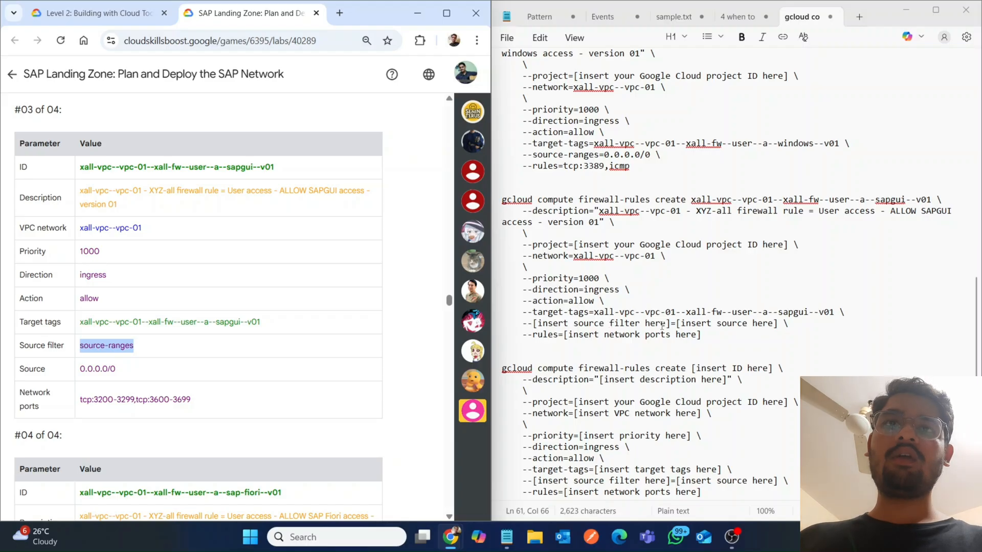
drag(672, 324, 533, 324)
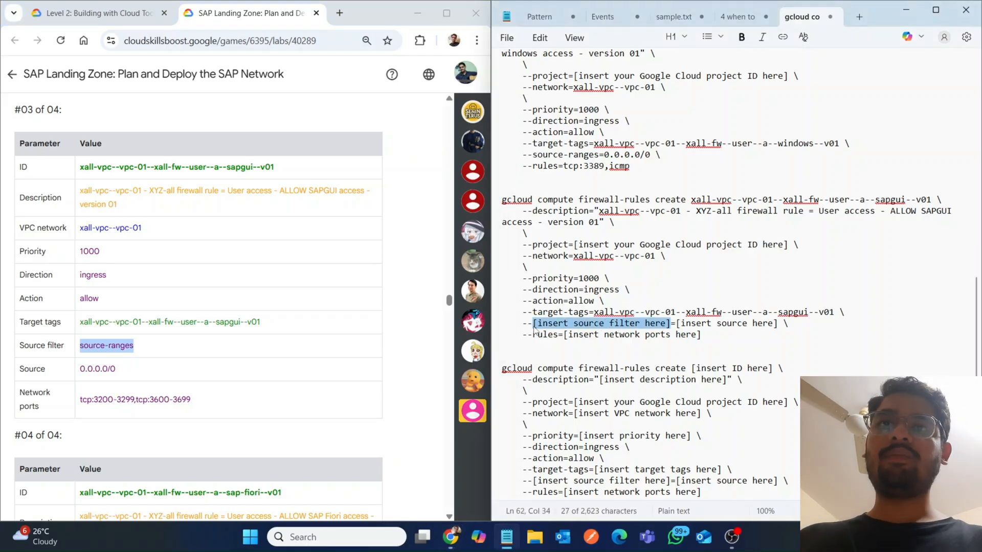
key(ctrl+v)
key(BackSpace)
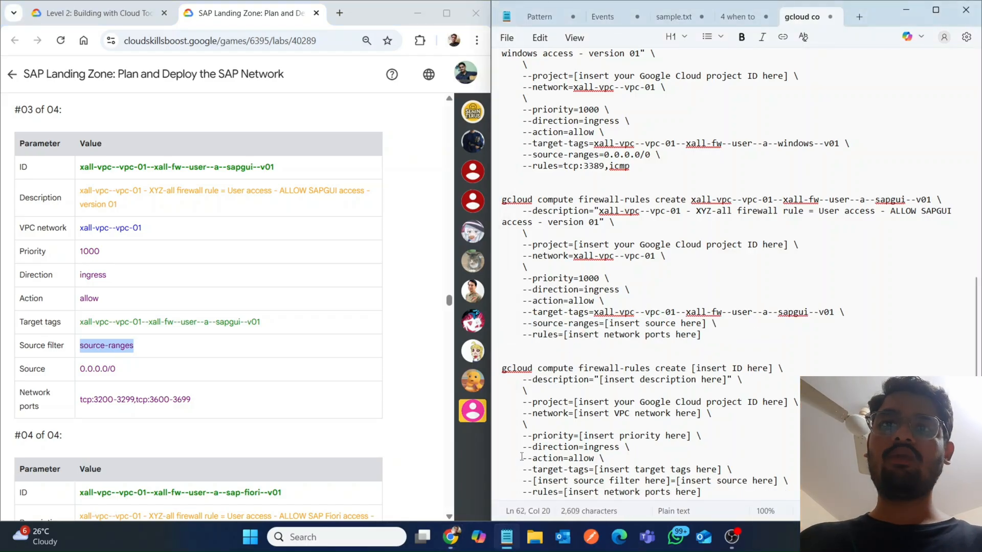
drag(534, 481, 667, 481)
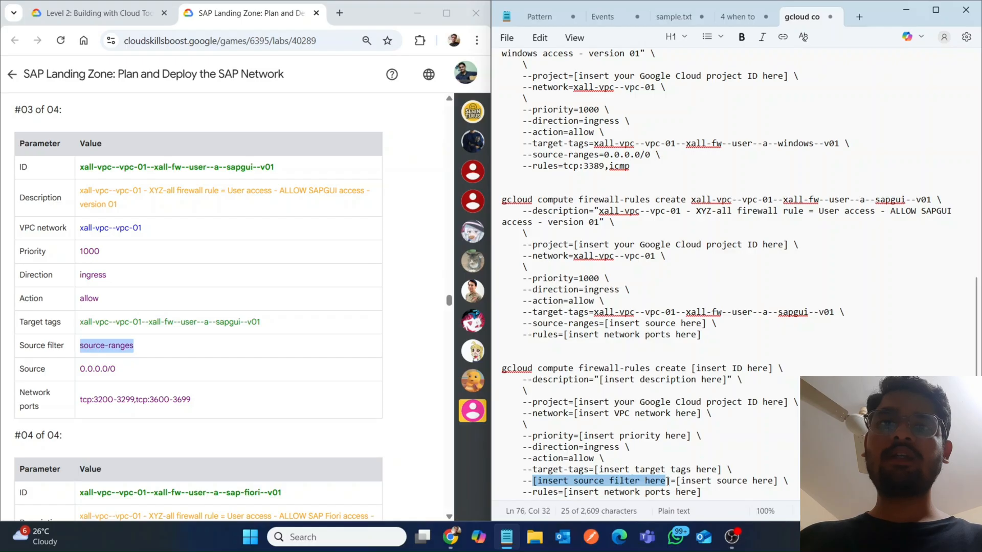
key(ctrl+v)
key(BackSpace)
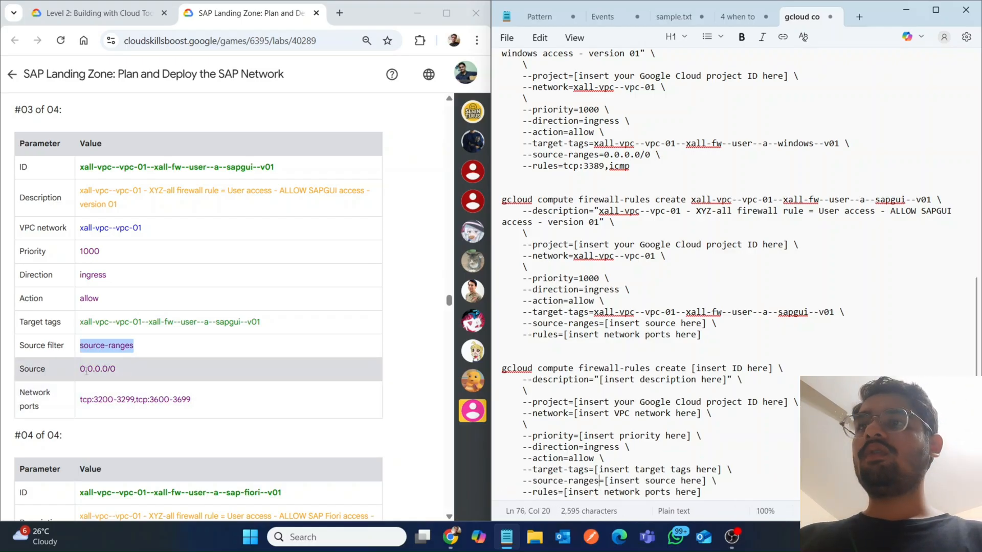
Step: Set the source ranges of the third and fourth firewall rules to 0.0.0.0/0, keeping the trailing backslashes on the same line
drag(117, 369, 87, 372)
key(ctrl+c)
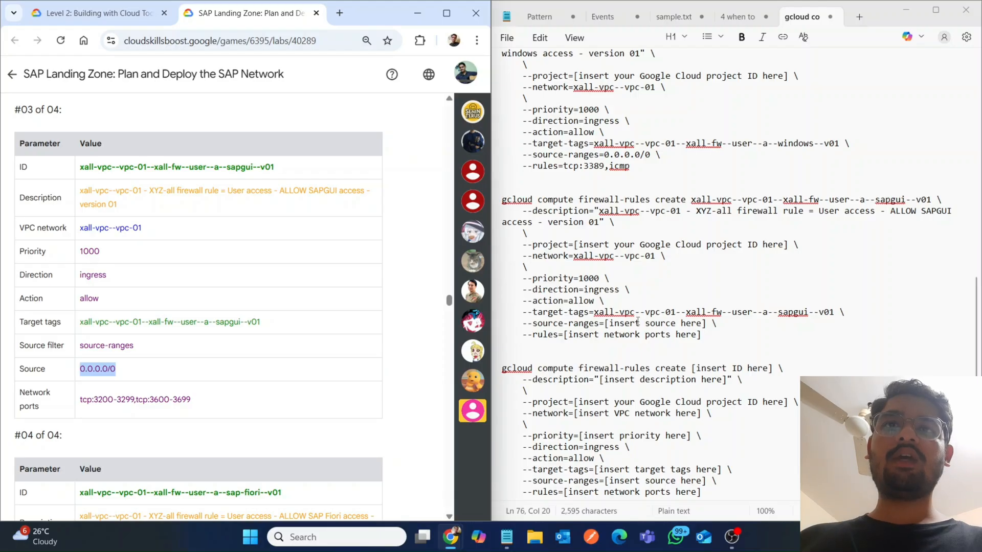
drag(605, 323, 694, 326)
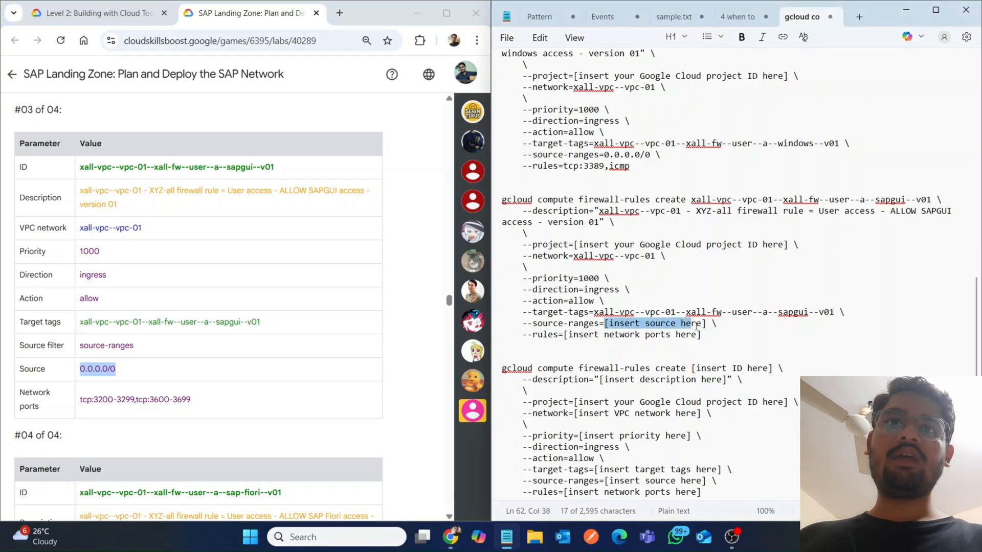
key(ctrl+v)
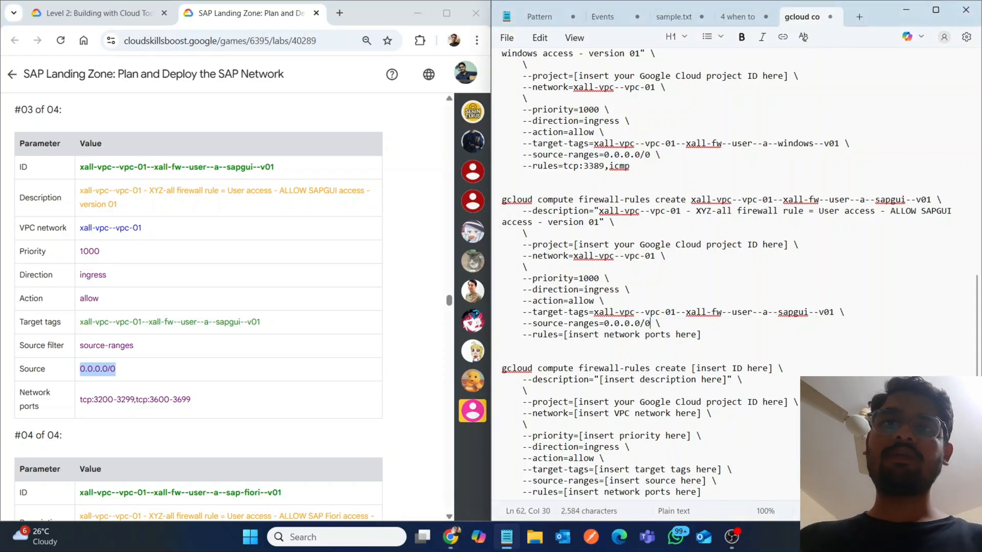
drag(605, 481, 710, 483)
key(ctrl+v)
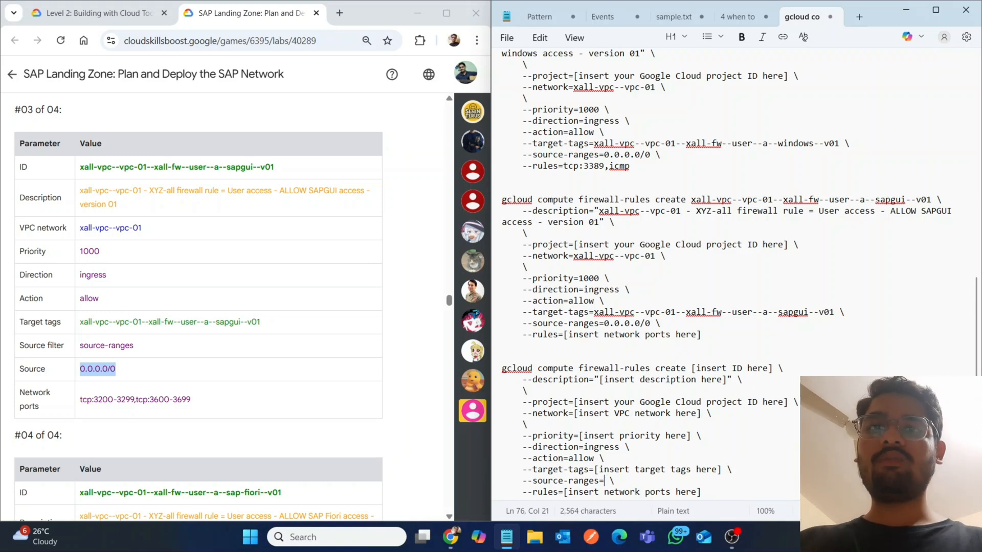
key(Return)
key(BackSpace)
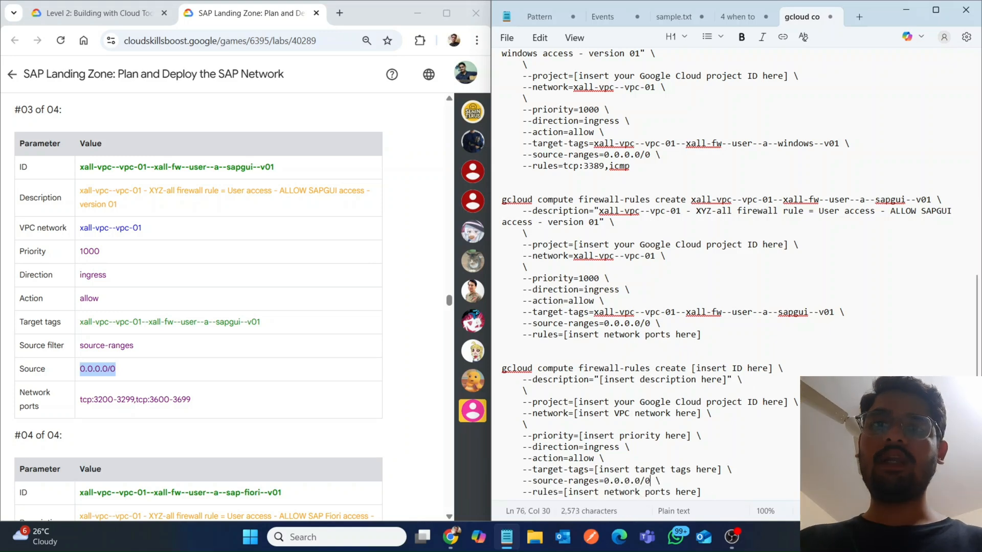
Step: Replace the third firewall rule's network ports placeholder with tcp:3200-3299,tcp:3600-3699
drag(79, 400, 207, 405)
key(ctrl+c)
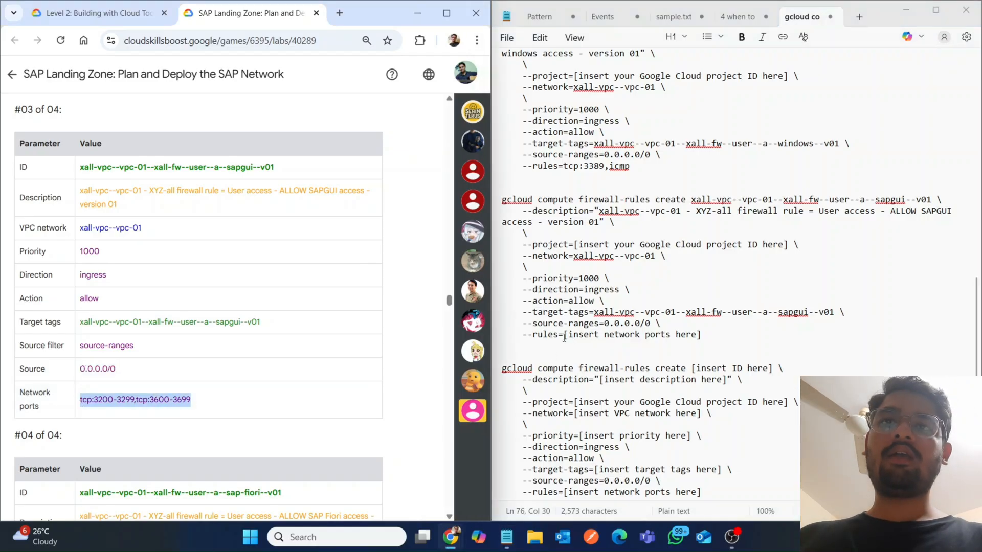
drag(564, 335, 700, 339)
key(ctrl+v)
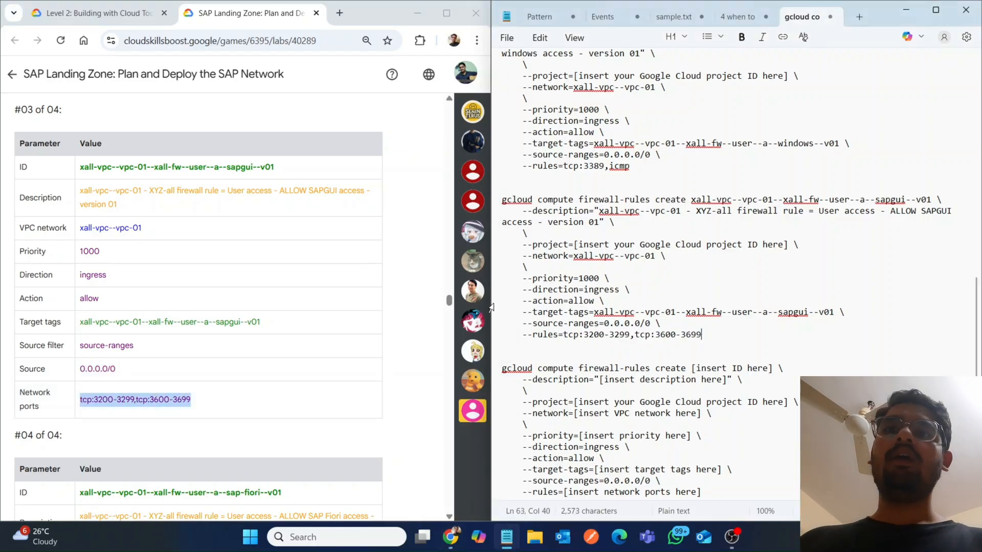
Step: Replace the fourth firewall rule's description placeholder with "xall-vpc--vpc-01 - XYZ-all firewall rule = User access - ALLOW SAP Fiori access - version 01"
click(391, 327)
scroll(392, 326, down, 7)
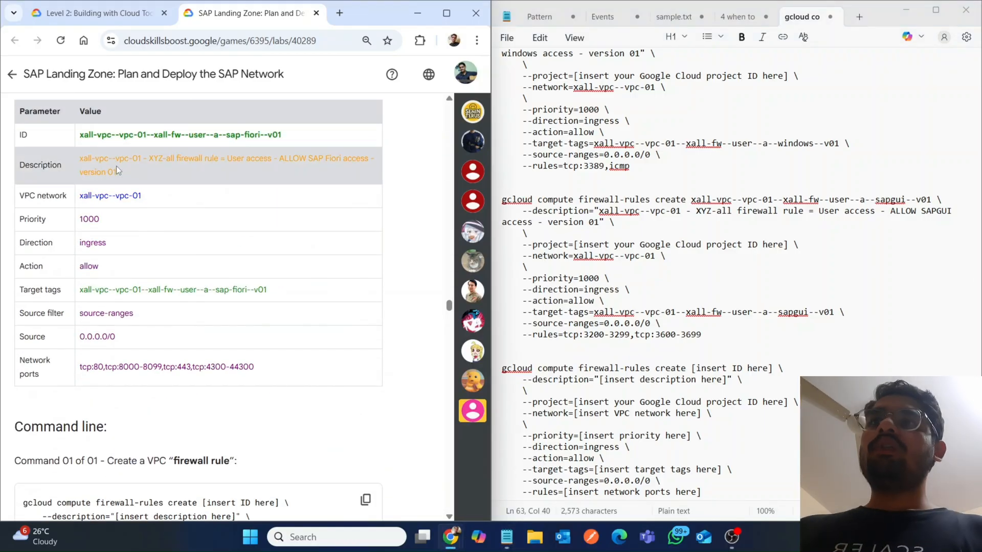
triple_click(116, 169)
key(ctrl+c)
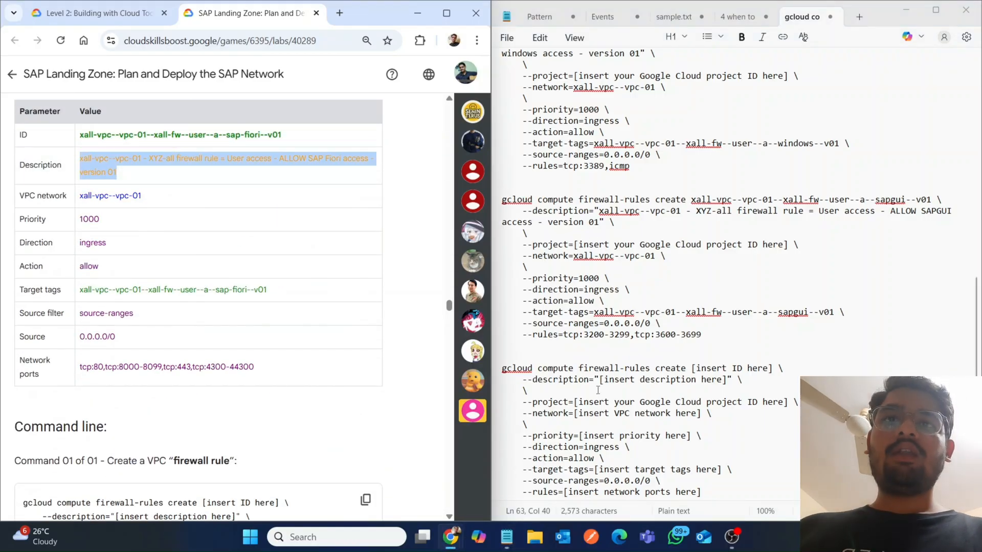
drag(600, 380, 719, 379)
key(BackSpace)
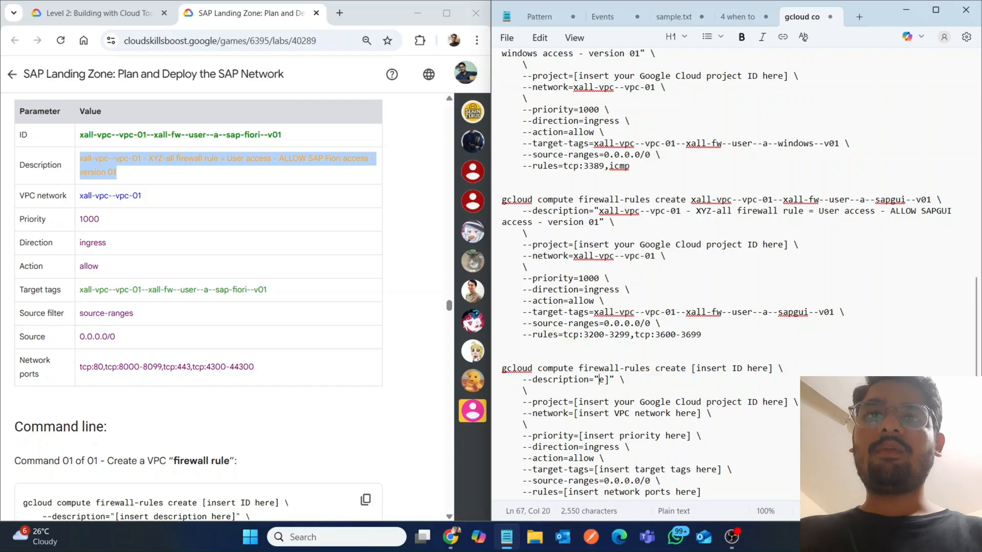
key(Delete)
key(Delete)
key(ctrl+v)
key(BackSpace)
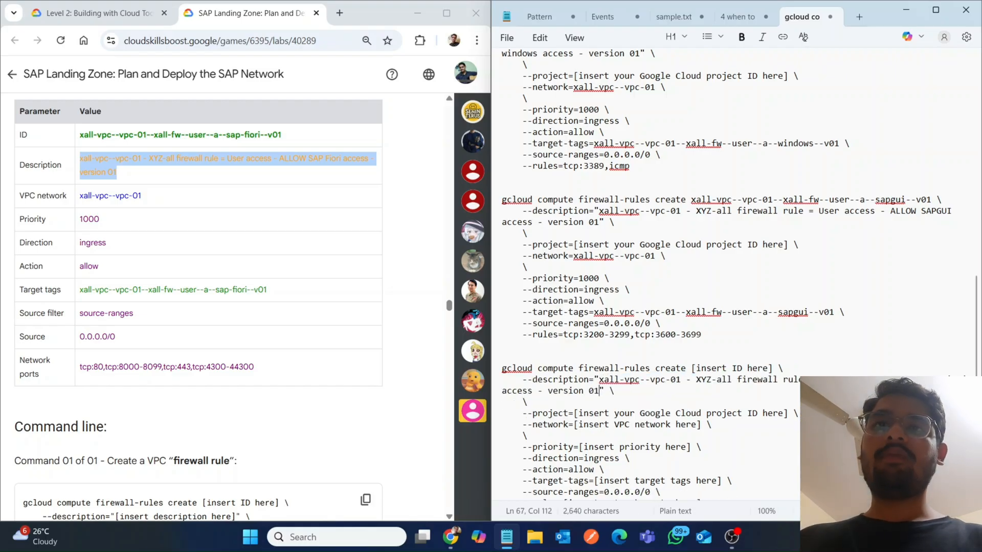
Step: Replace the fourth firewall-rules template's ID placeholder with xall-vpc--vpc-01--xall-fw--user--a--sap-fiori--v01 from table #04
triple_click(96, 136)
key(ctrl+c)
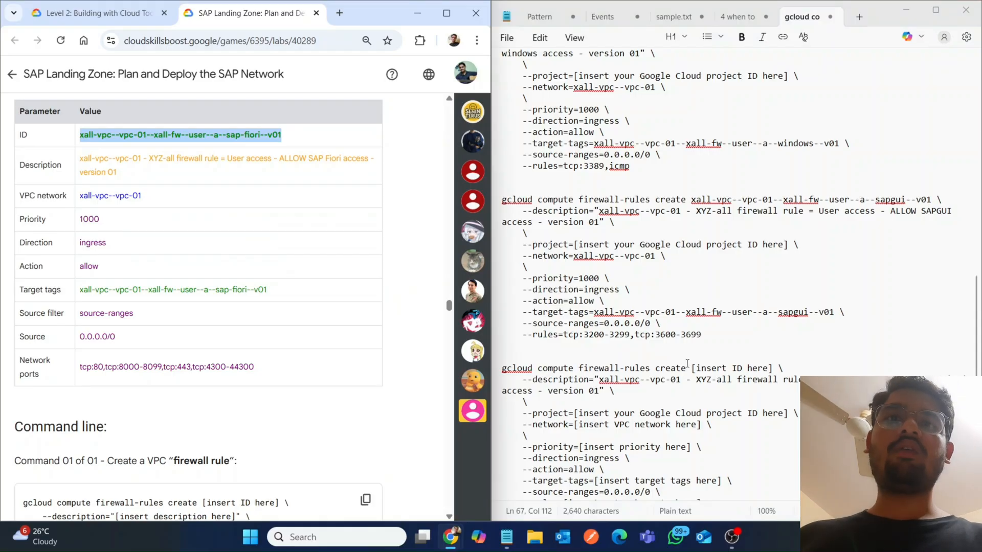
drag(693, 369, 757, 371)
key(ctrl+v)
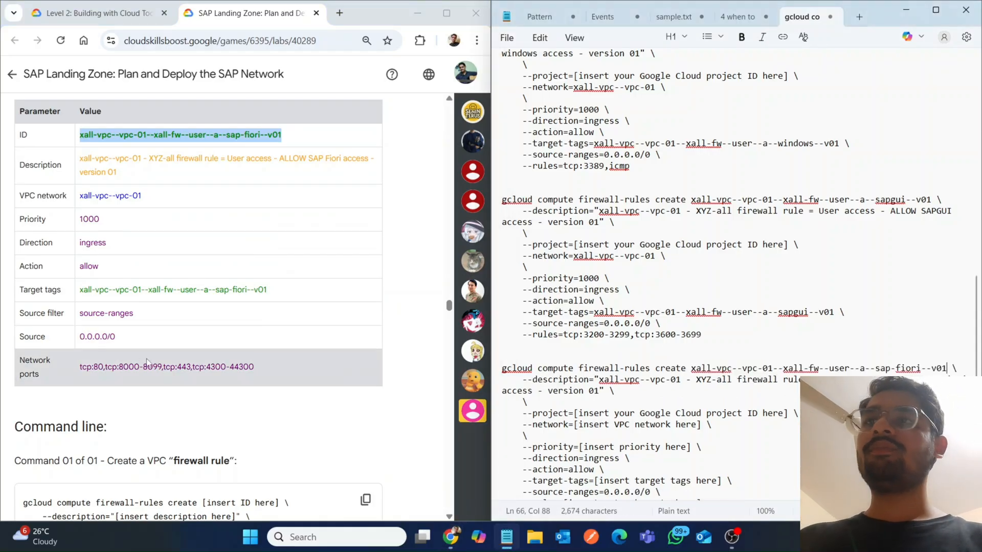
Step: Replace the fourth firewall rule's VPC network placeholder with xall-vpc--vpc-01
triple_click(95, 196)
key(ctrl+c)
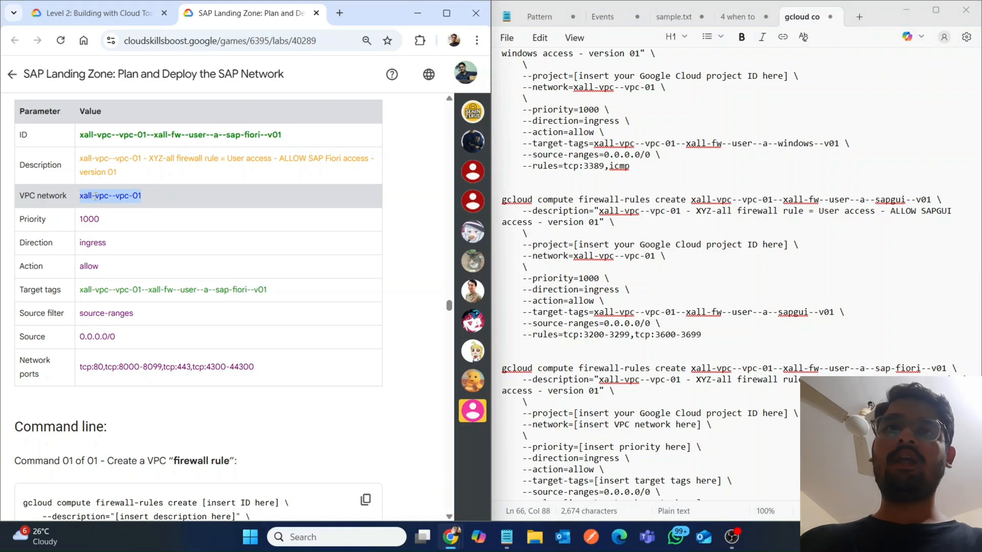
drag(574, 425, 703, 423)
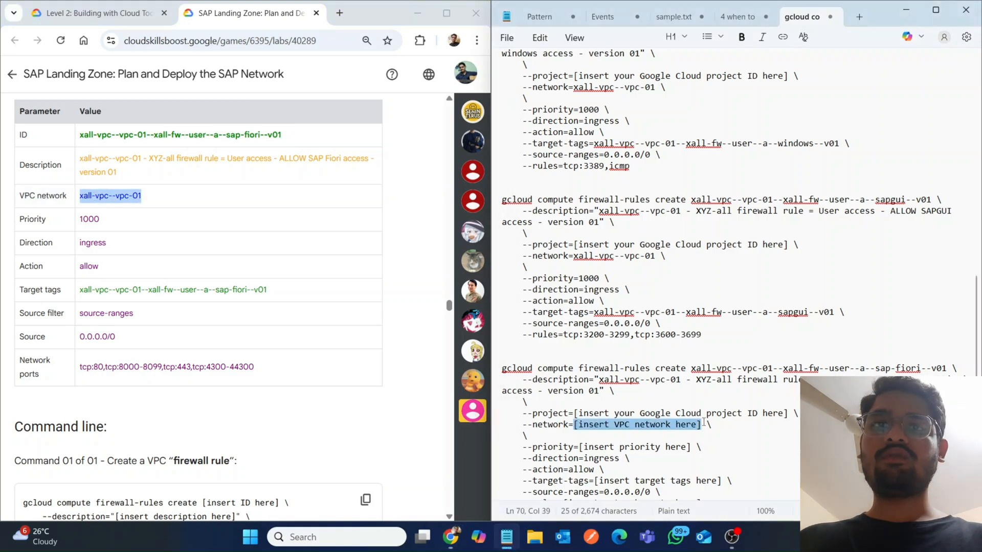
key(ctrl+v)
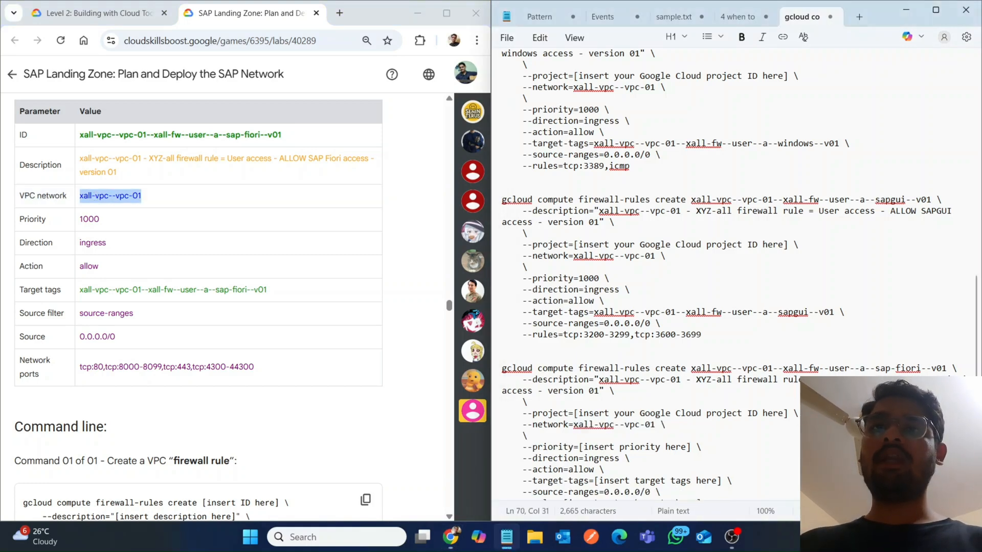
Step: Replace the fourth firewall rule's priority placeholder with 1000
double_click(89, 219)
key(ctrl+c)
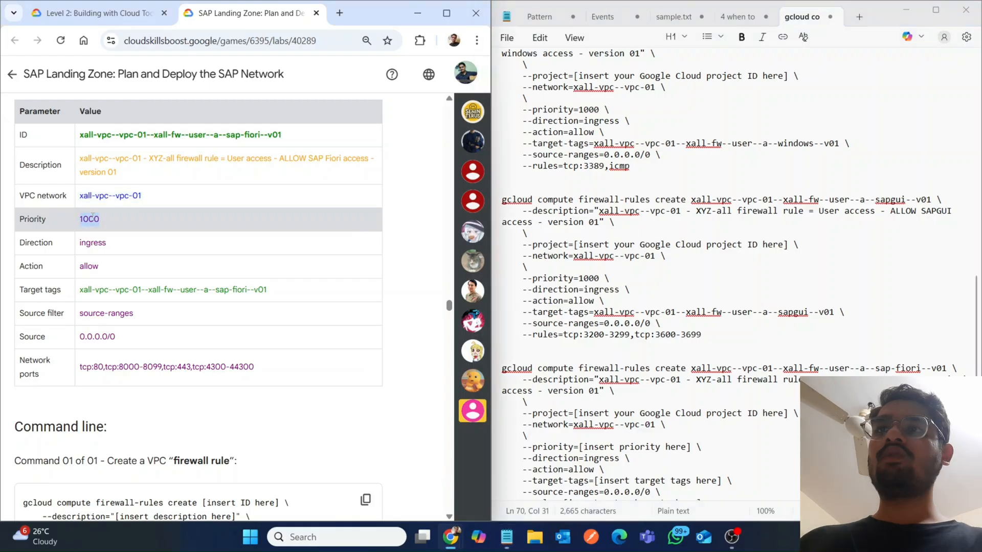
drag(574, 413, 707, 416)
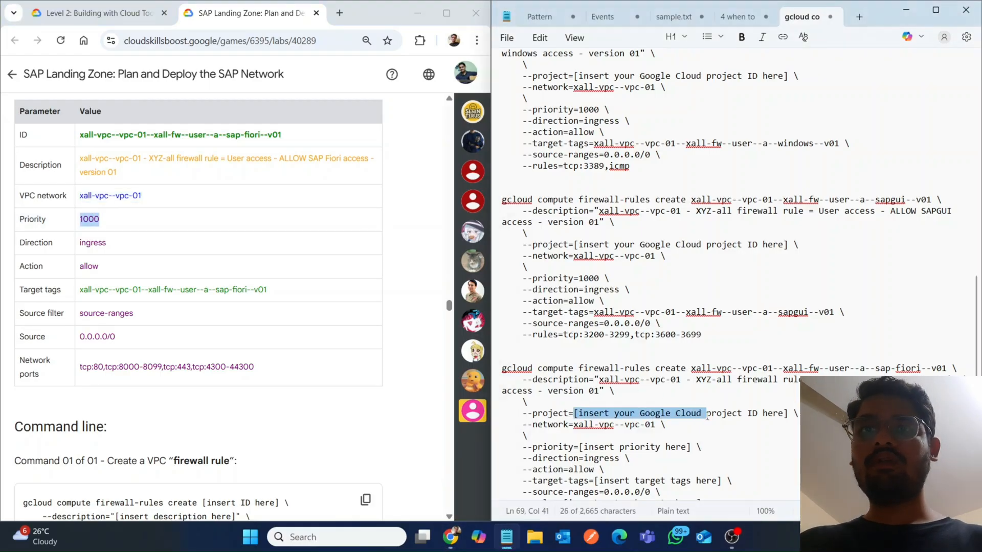
key(BackSpace)
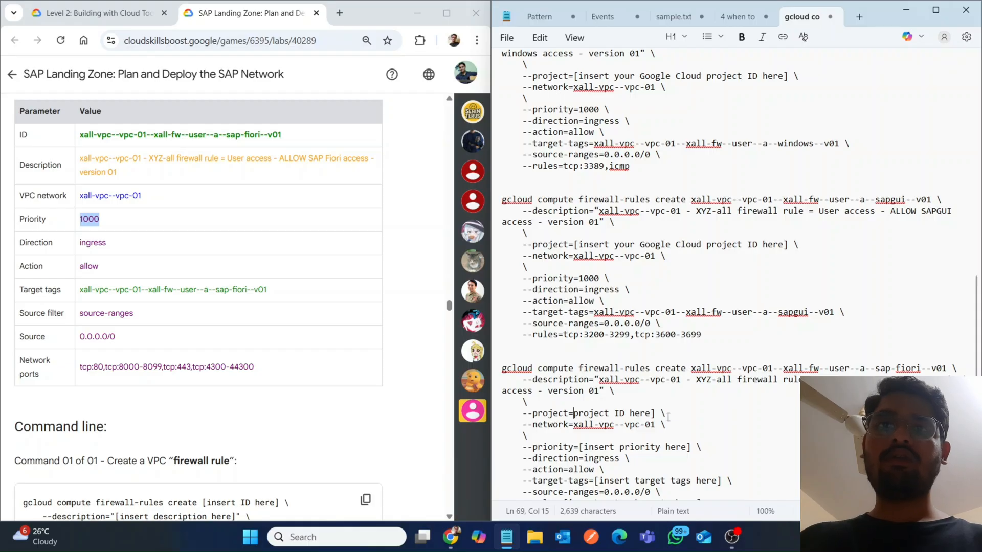
key(ctrl+z)
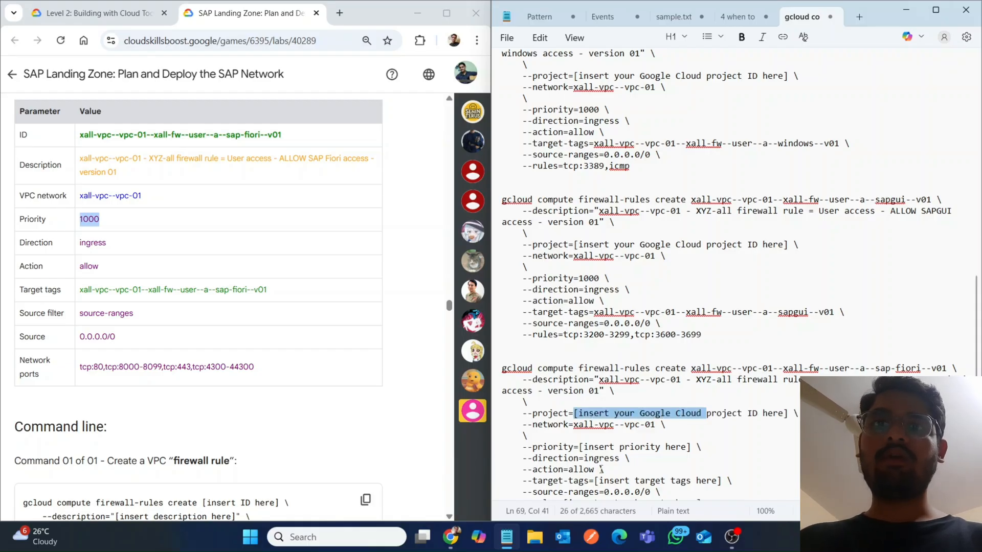
drag(580, 448, 692, 450)
key(ctrl+v)
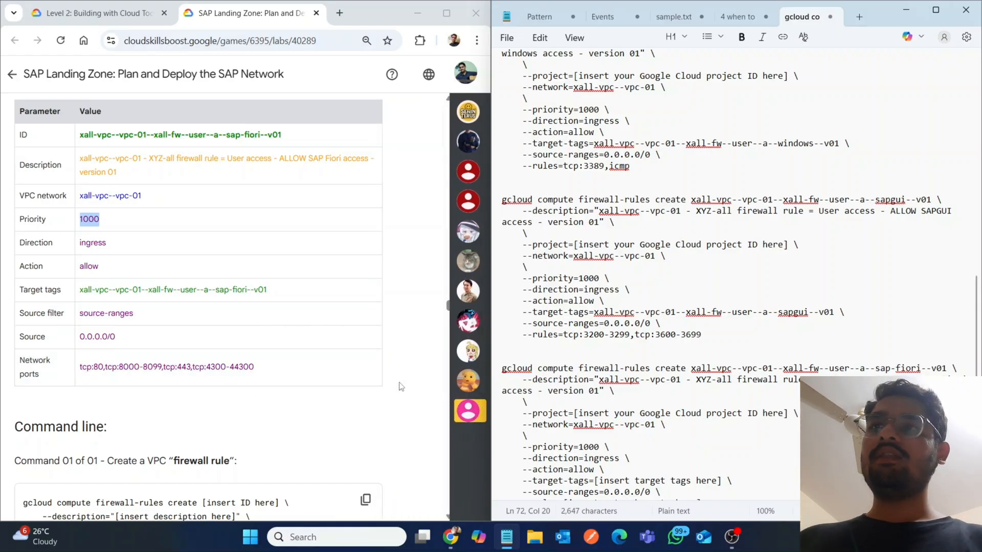
Step: Replace the fourth firewall rule's target tags placeholder with xall-vpc--vpc-01--xall-fw--user--a--sap-fiori--v01 and remove the extra line break
double_click(122, 290)
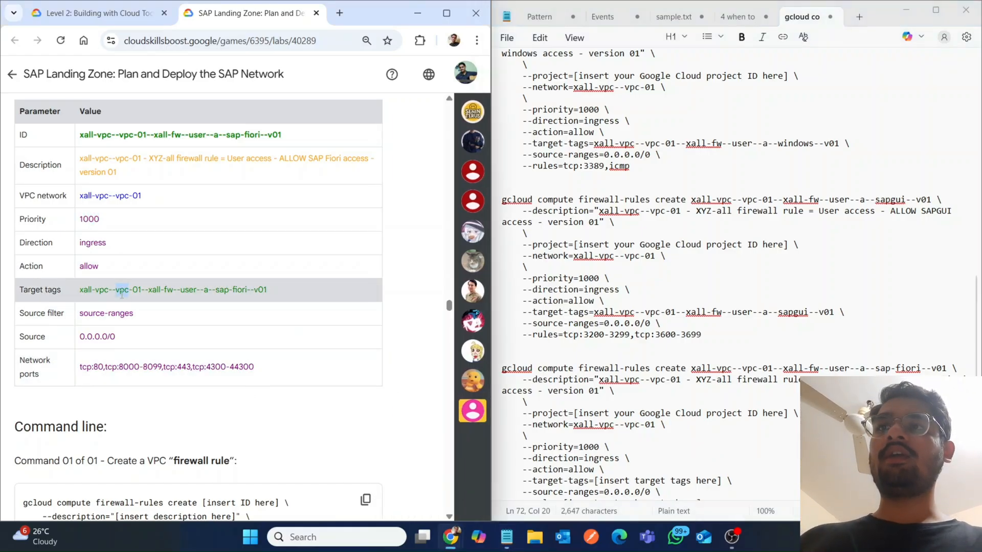
triple_click(121, 295)
key(ctrl+c)
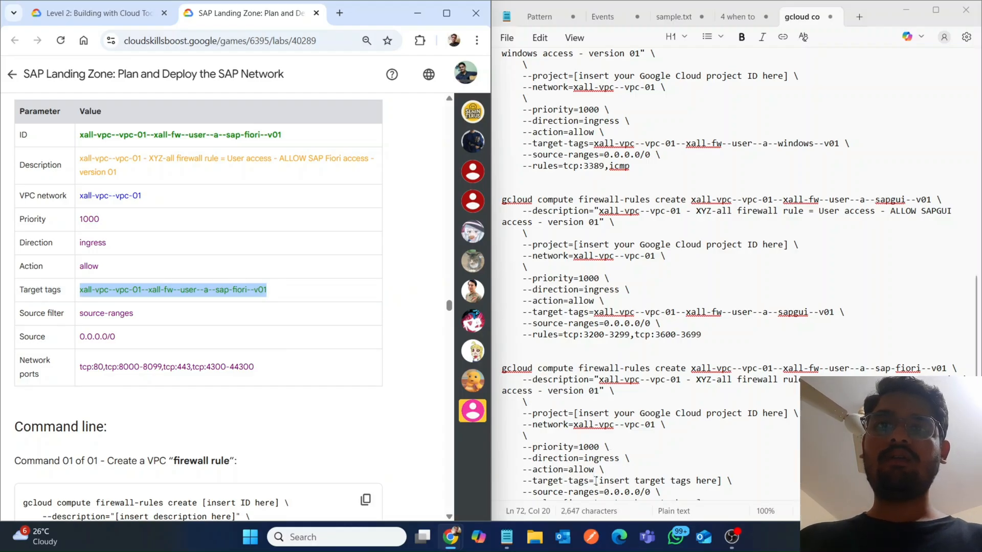
drag(596, 481, 701, 481)
key(BackSpace)
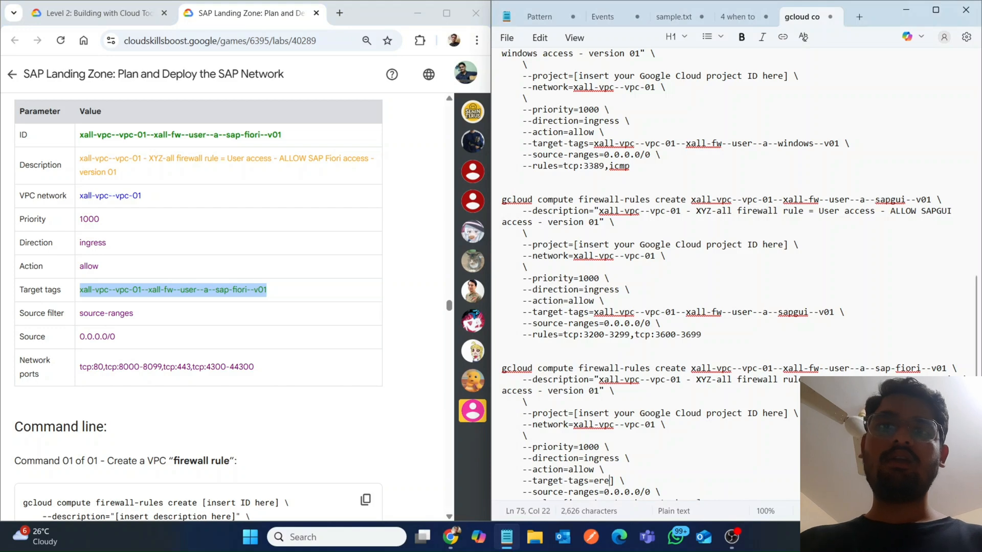
key(BackSpace)
key(BackSpace)
key(BackSpace)
key(BackSpace)
key(ctrl+v)
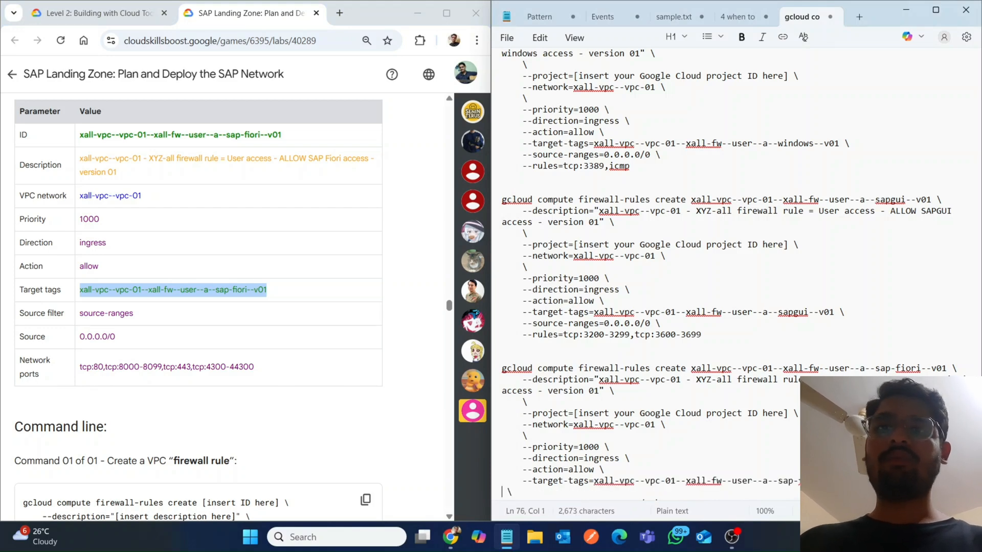
key(BackSpace)
Step: Replace the fourth firewall rule's network ports placeholder with tcp:80,tcp:8000-8099,tcp:443,tcp:4300-44300
key(Down)
key(End)
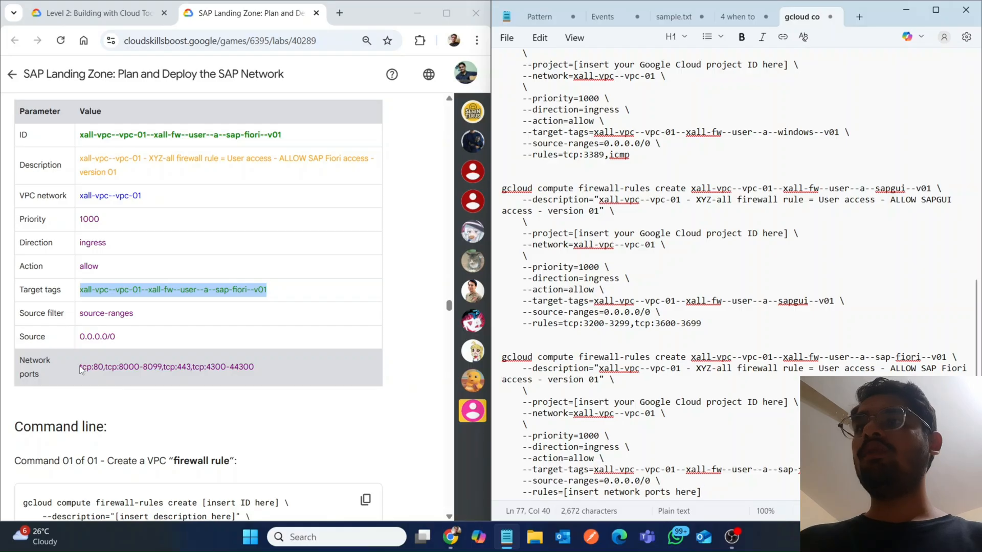
drag(81, 370, 271, 367)
key(ctrl+c)
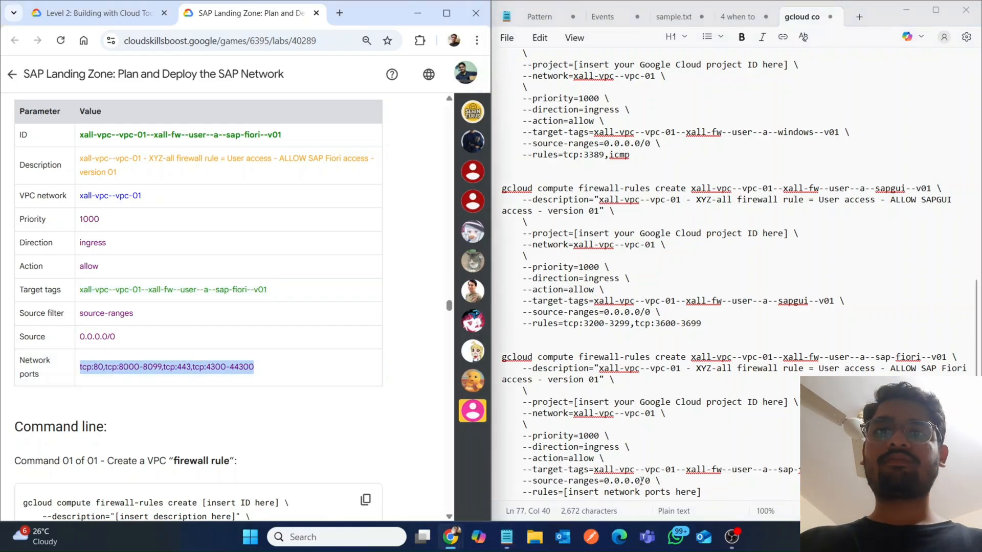
drag(564, 492, 697, 494)
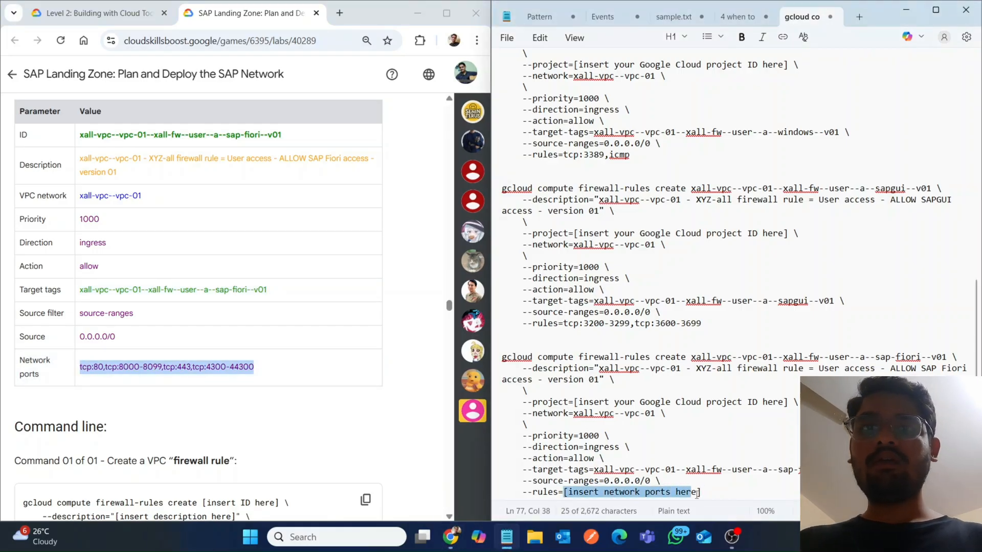
key(BackSpace)
key(ctrl+v)
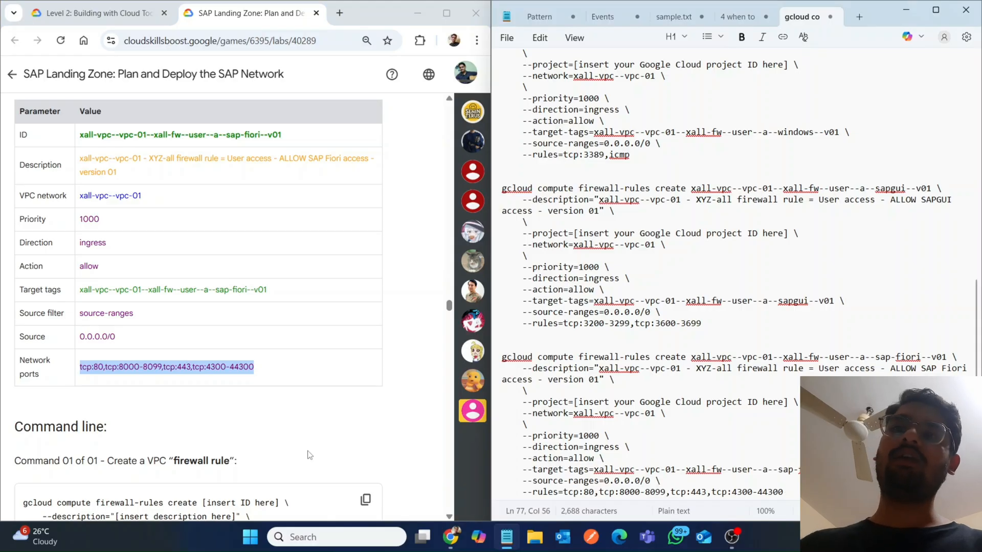
Step: Copy the firewall-rules command template from Task 4 of the lab and add it below the fourth firewall rule in the notes
click(334, 444)
scroll(332, 440, down, 10)
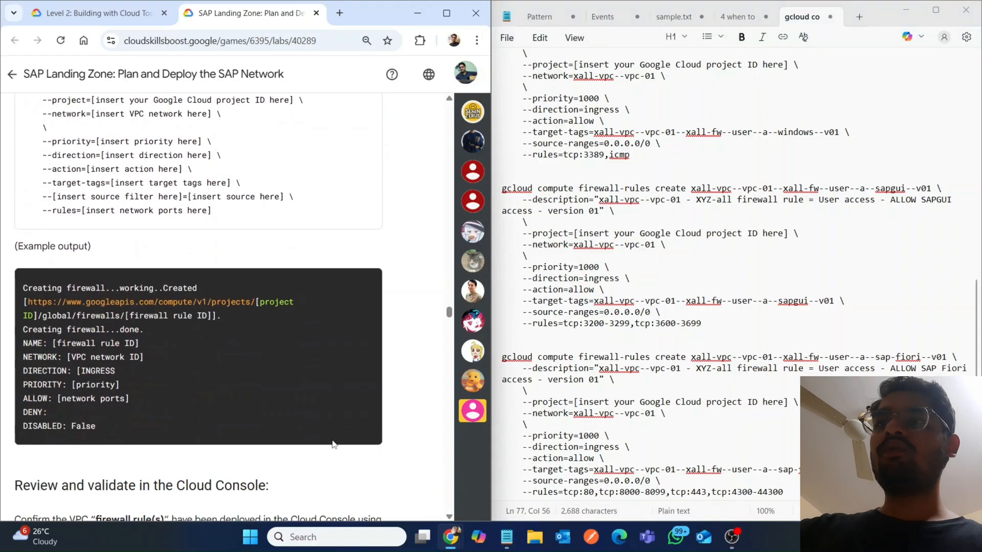
scroll(332, 441, down, 15)
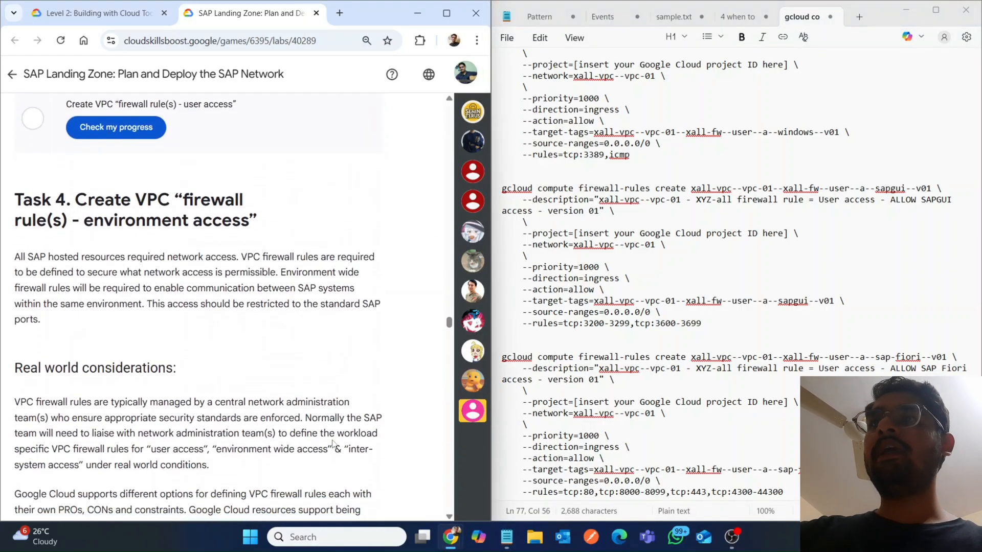
scroll(334, 444, down, 15)
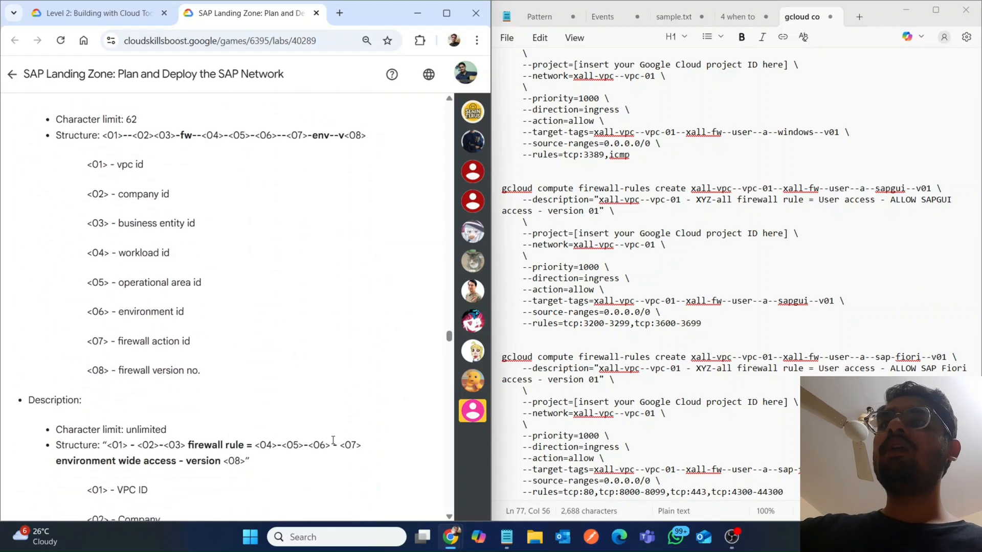
scroll(333, 444, down, 14)
scroll(333, 444, up, 2)
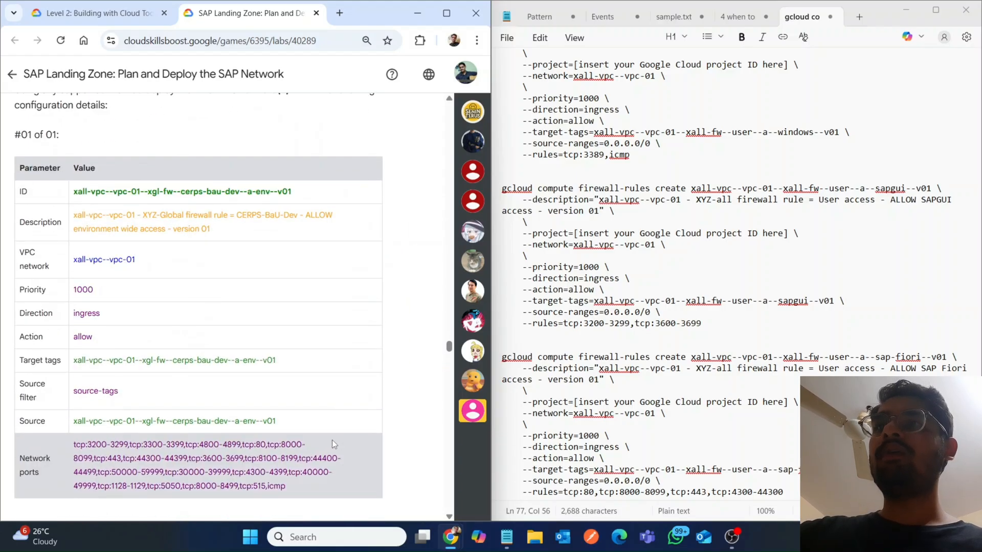
scroll(332, 443, down, 8)
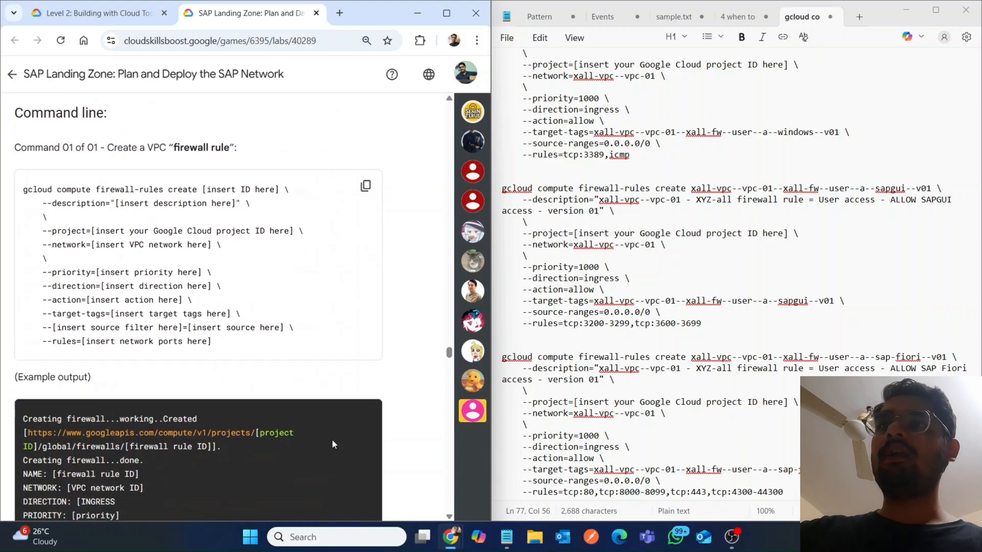
click(642, 445)
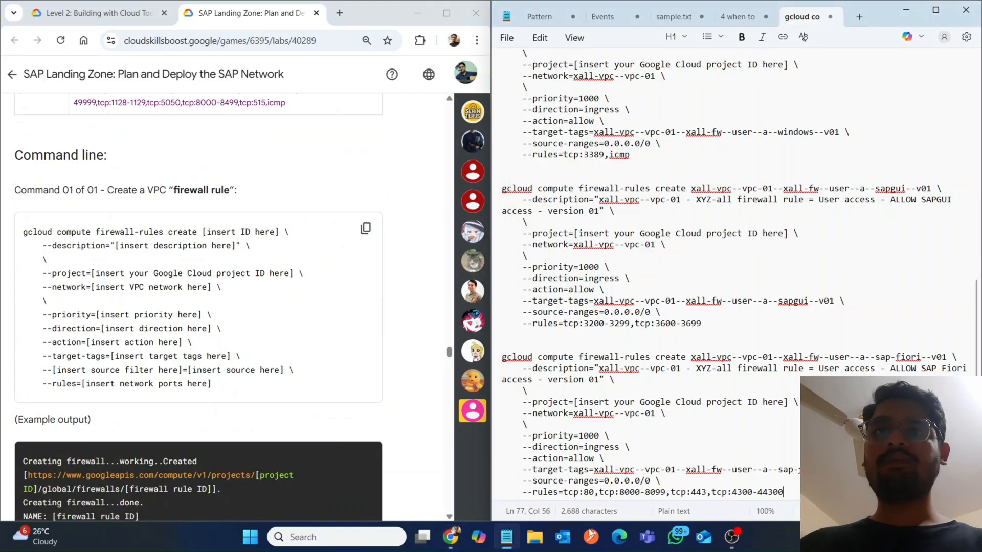
key(Return)
key(Return)
key(Return)
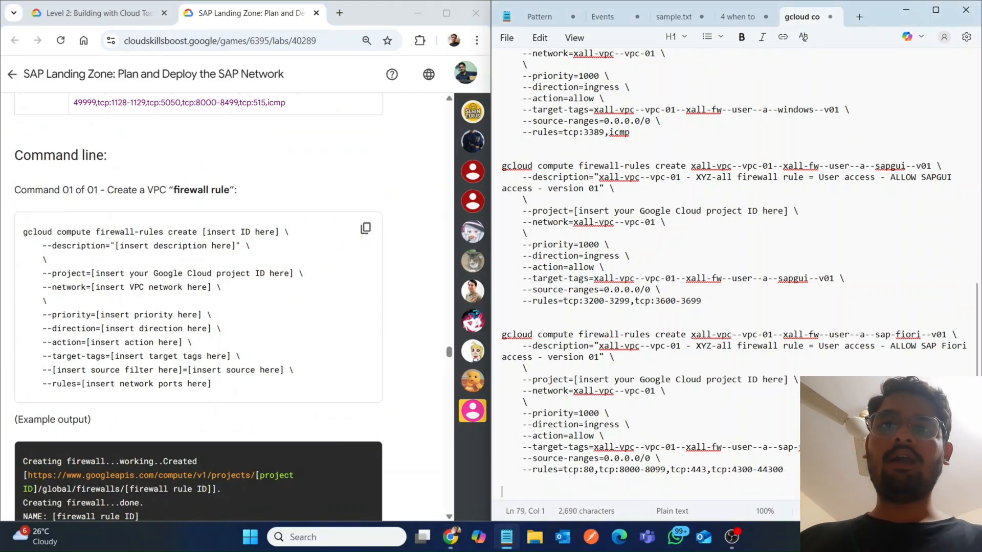
click(365, 228)
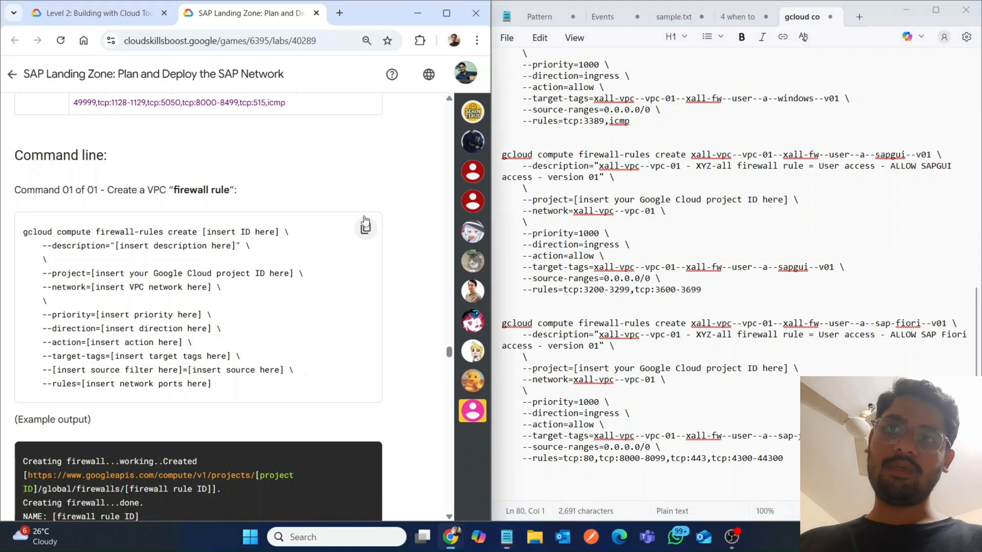
click(565, 487)
key(ctrl+v)
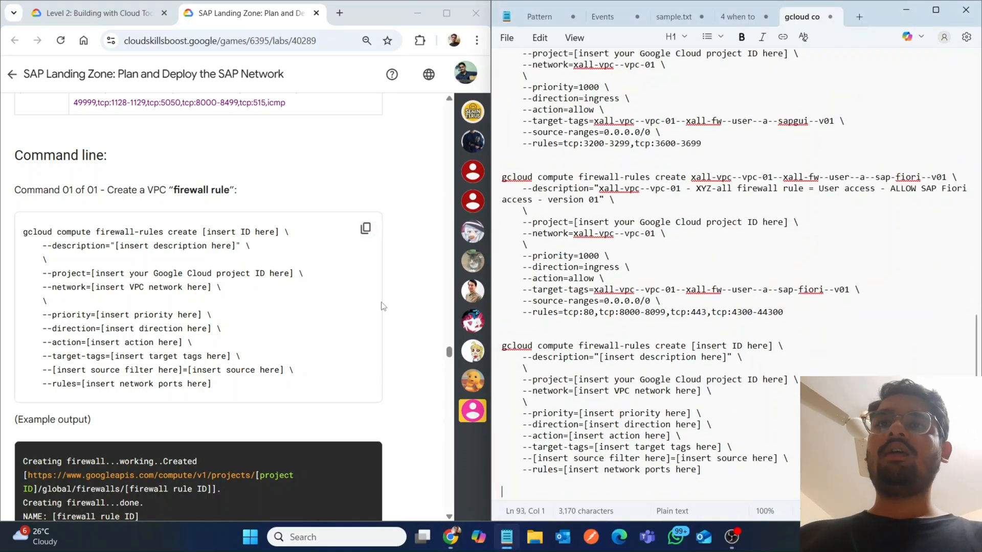
Step: Replace the fifth firewall-rules template's ID placeholder with xall-vpc--vpc-01--xgl-fw--cerps-bau-dev--a-env--v01 from the Task 4 table
click(383, 306)
scroll(383, 307, up, 5)
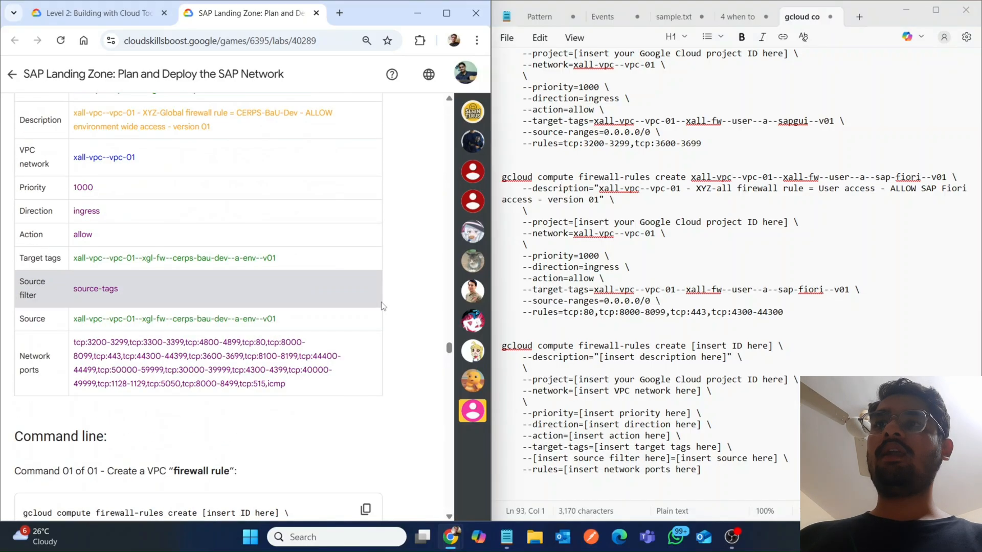
scroll(383, 306, up, 2)
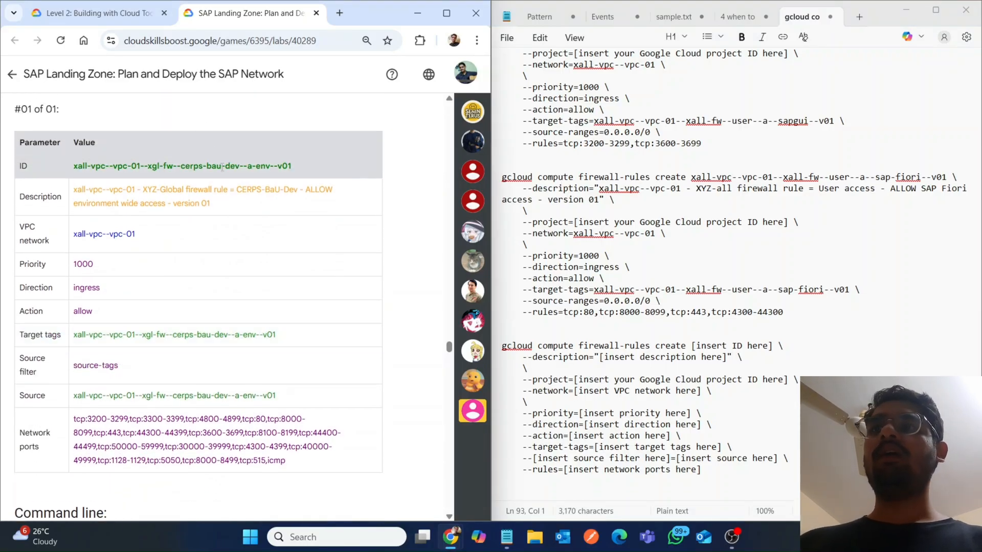
triple_click(223, 167)
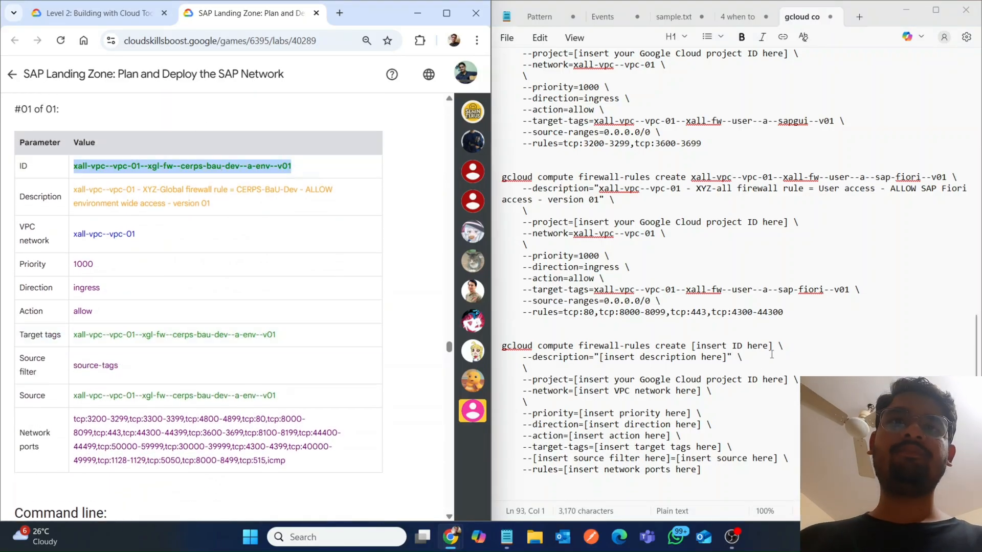
drag(773, 347, 620, 347)
drag(564, 346, 693, 347)
key(ctrl+v)
key(BackSpace)
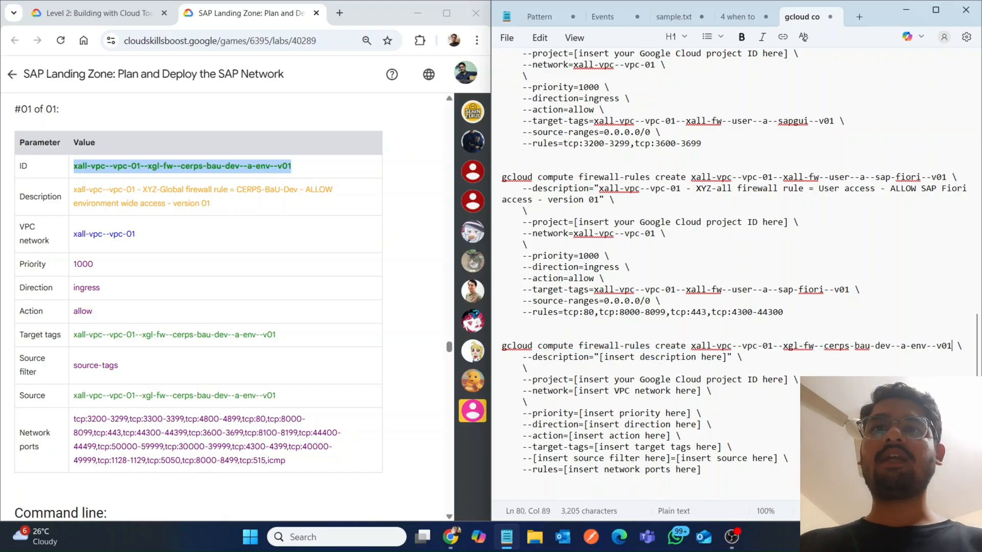
Step: Replace the fifth firewall rule's description placeholder with "xall-vpc--vpc-01 - XYZ-Global firewall rule = CERPS-BaU-Dev - ALLOW environment wide access - version 01"
drag(74, 191, 210, 204)
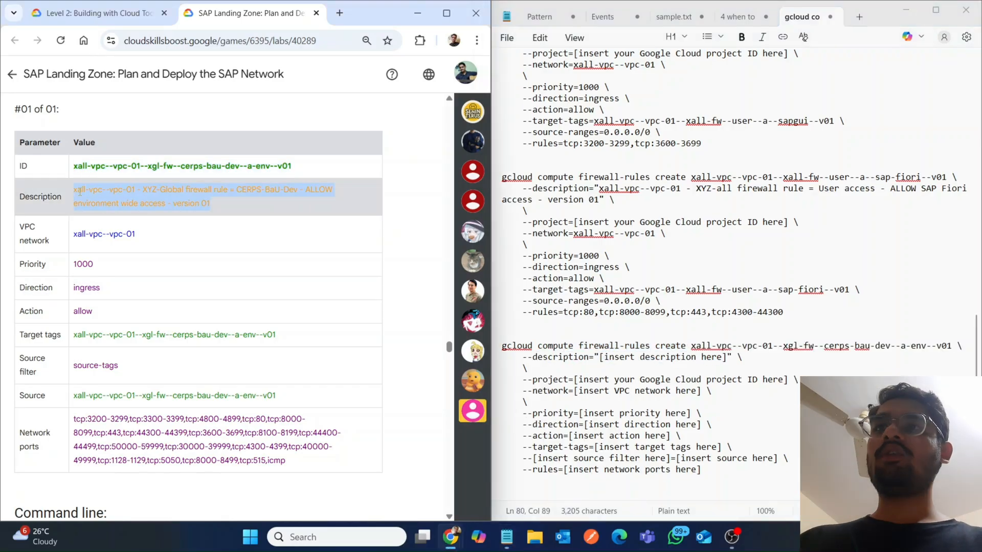
drag(732, 357, 602, 358)
key(ctrl+v)
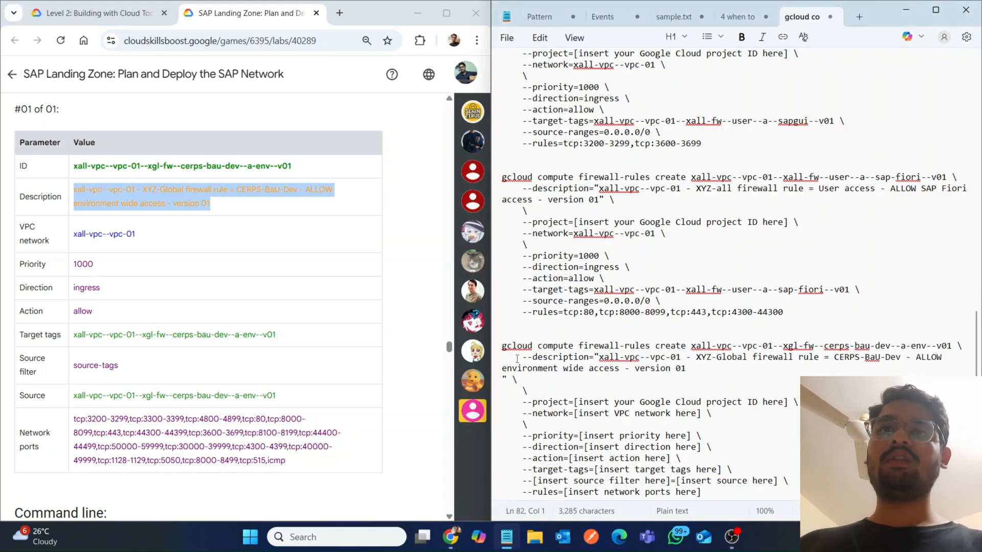
key(BackSpace)
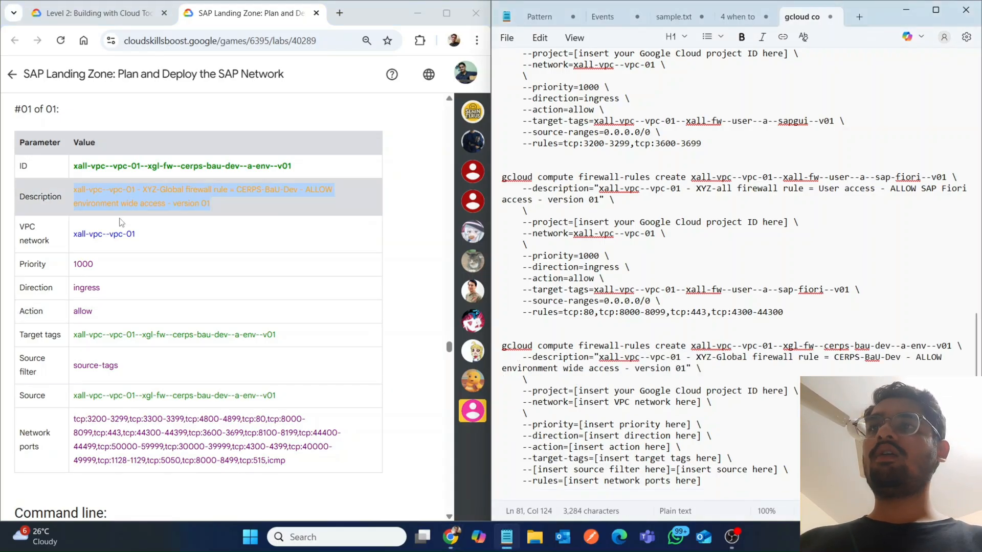
Step: Replace the fifth firewall rule's VPC network placeholder with xall-vpc--vpc-01
drag(73, 234, 137, 234)
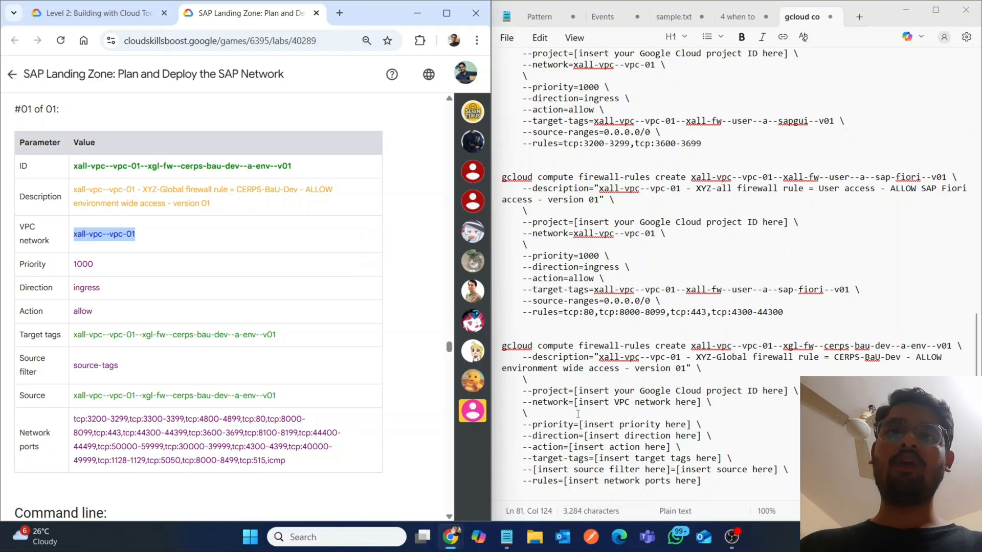
drag(575, 404, 699, 407)
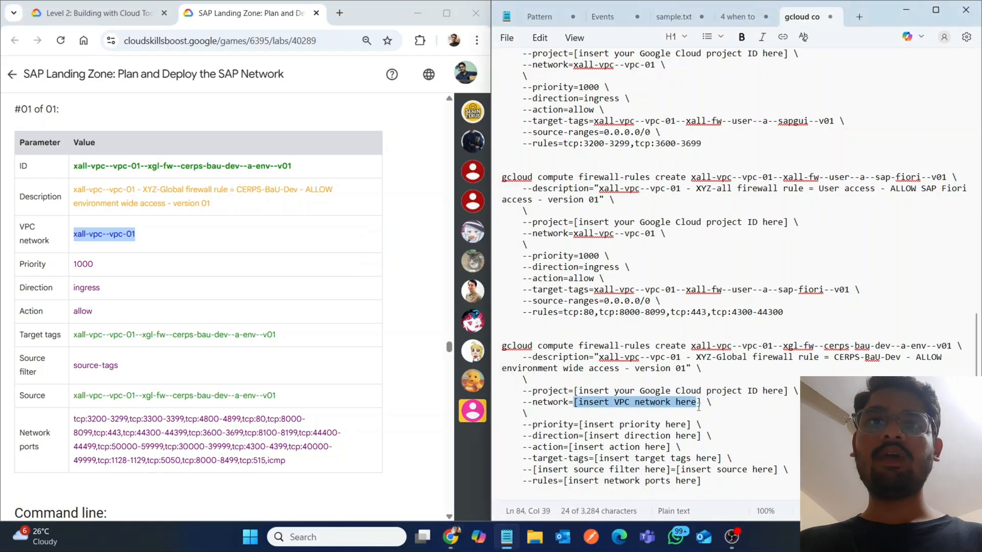
key(ctrl+v)
key(BackSpace)
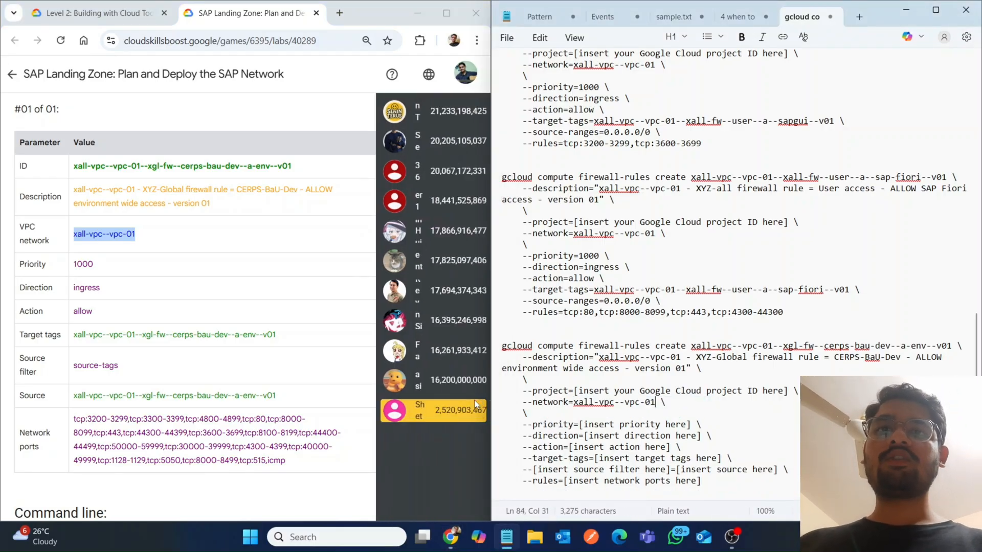
Step: Replace the fifth firewall rule's priority placeholder with 1000 from the Task 4 table
double_click(84, 264)
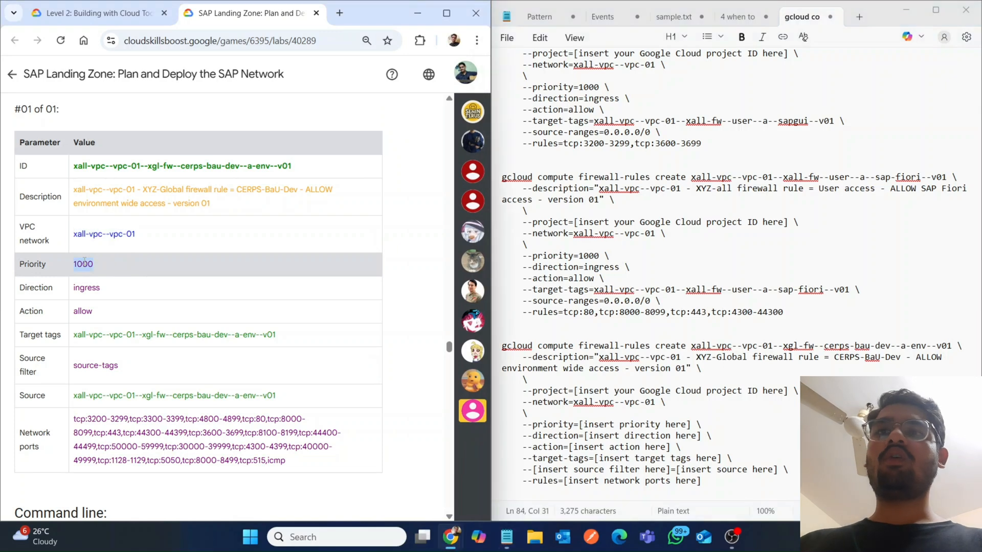
drag(584, 424, 665, 424)
key(BackSpace)
key(Right)
key(Right)
key(Right)
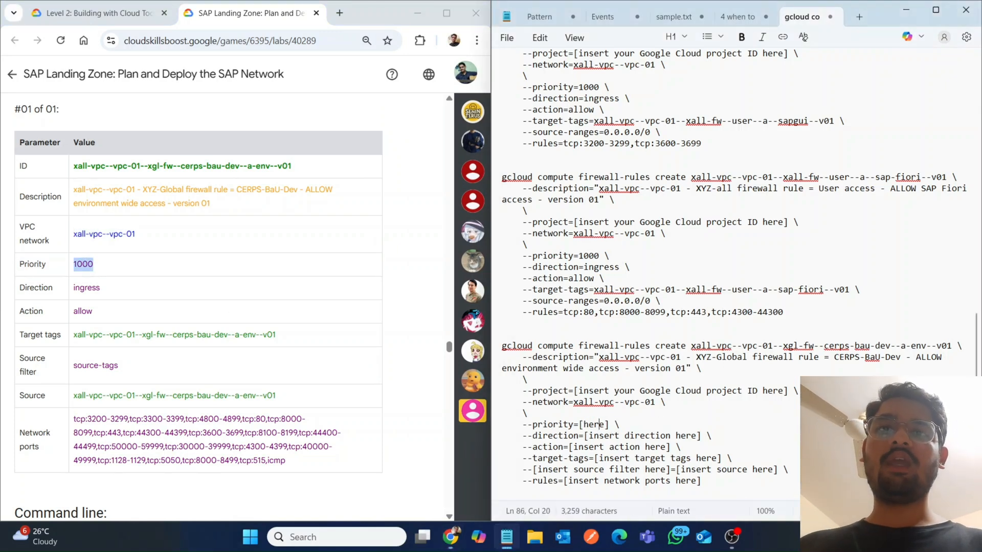
key(BackSpace)
key(BackSpace)
key(BackSpace)
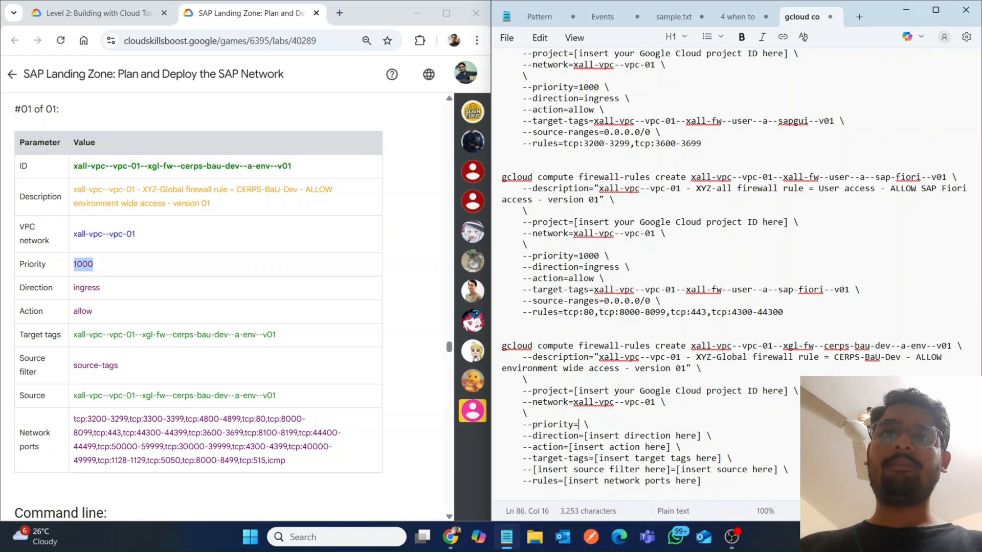
key(ctrl+v)
Step: Replace the fifth firewall rule's direction placeholder with ingress from the Task 4 table
double_click(86, 288)
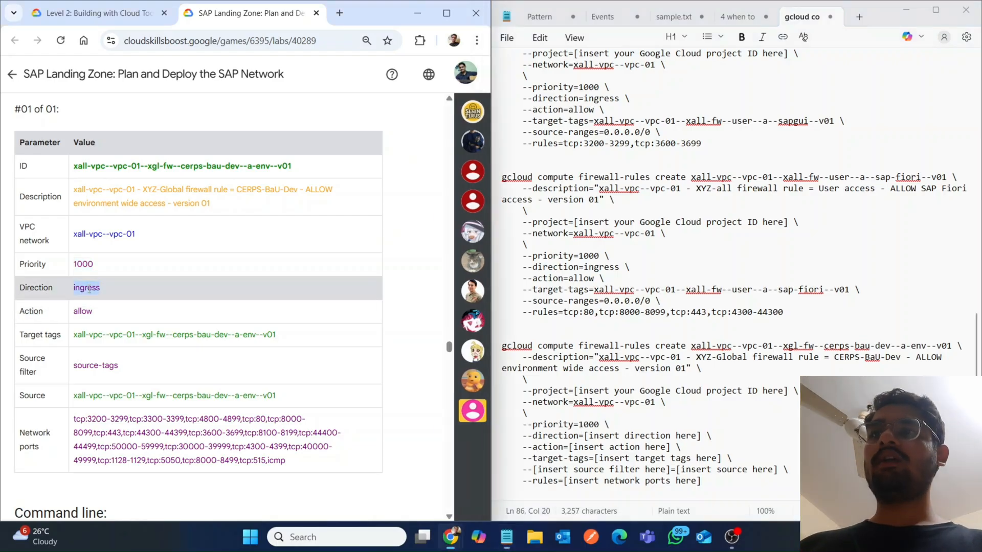
drag(700, 436, 587, 435)
key(ctrl+v)
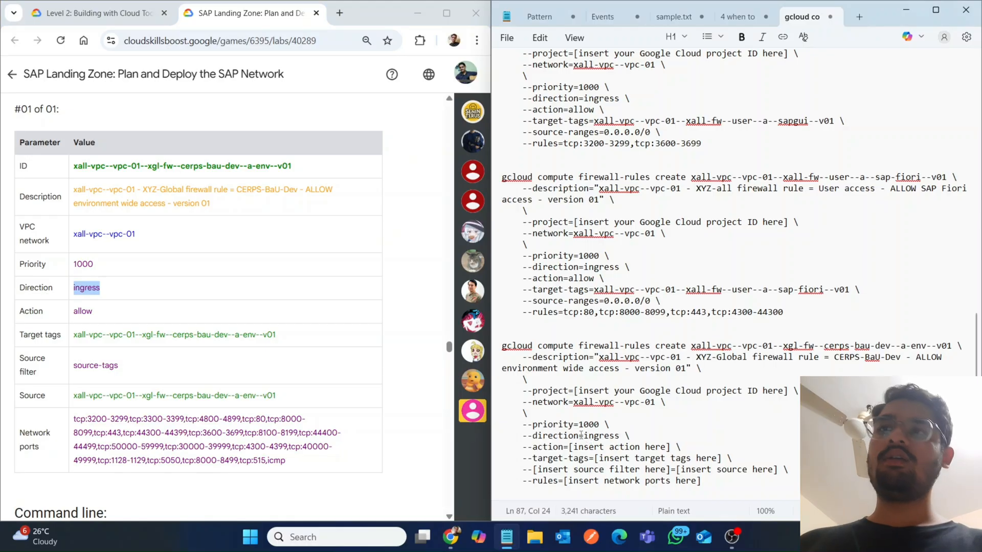
Step: Replace the fifth firewall rule's action placeholder with allow, removing the stray whitespace in front of it
drag(118, 309, 69, 311)
key(ctrl+c)
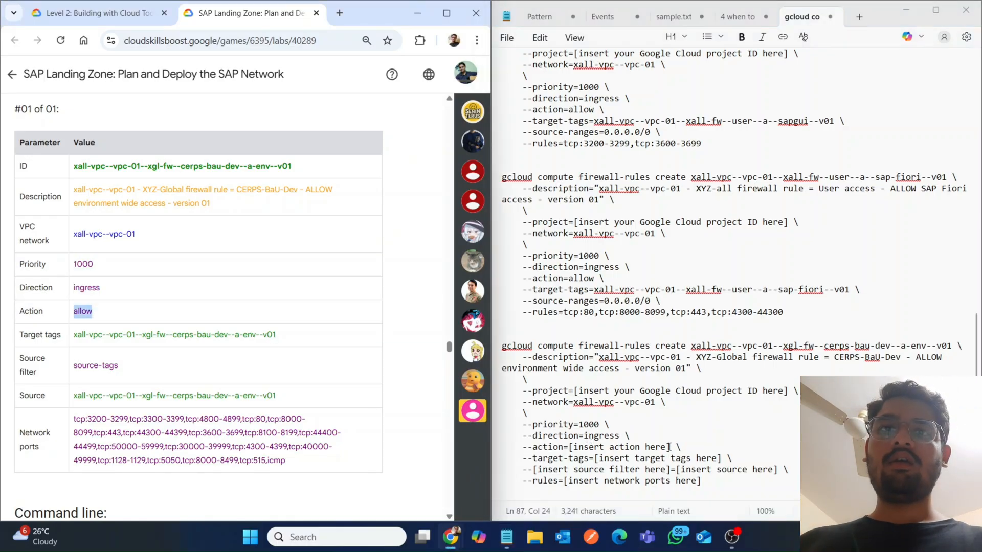
drag(674, 447, 569, 447)
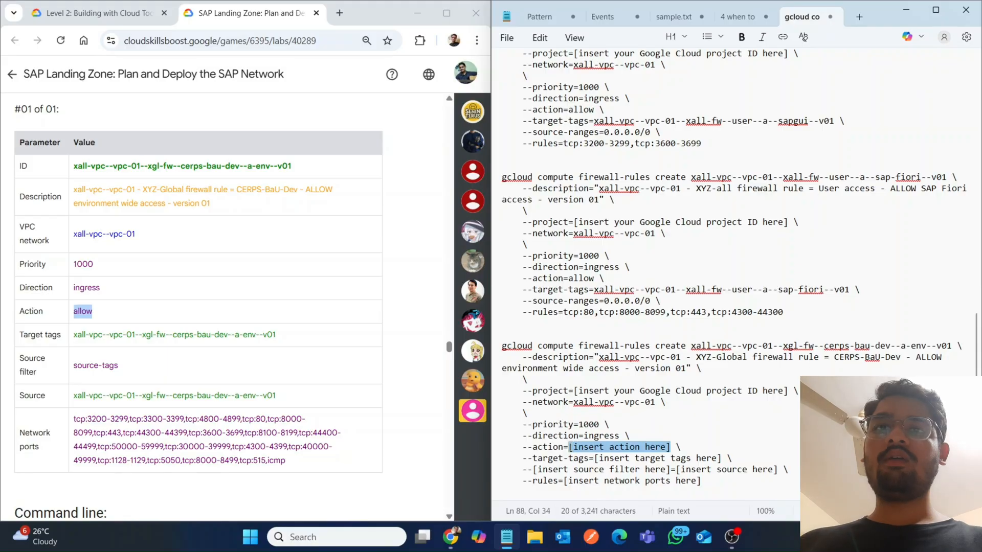
key(ctrl+v)
key(Left)
key(Left)
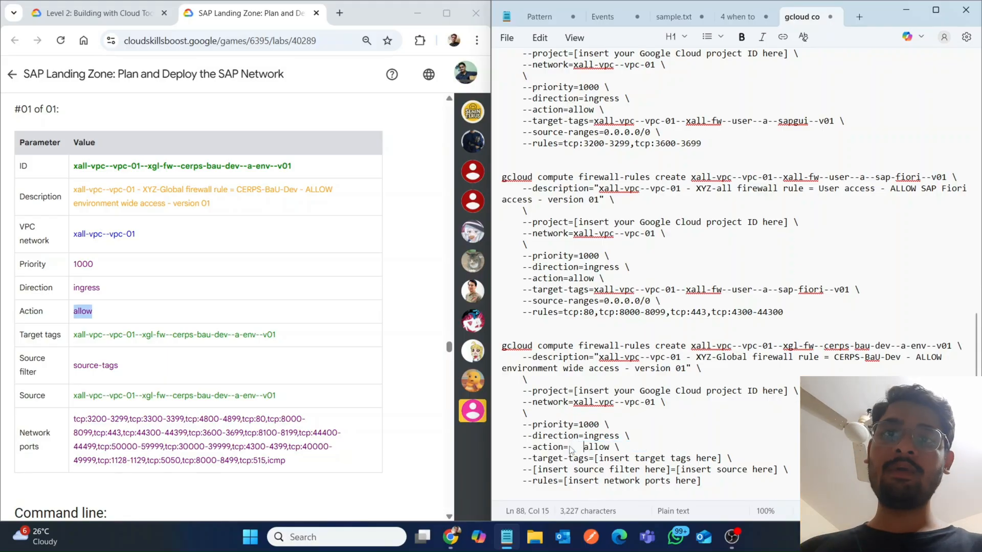
key(BackSpace)
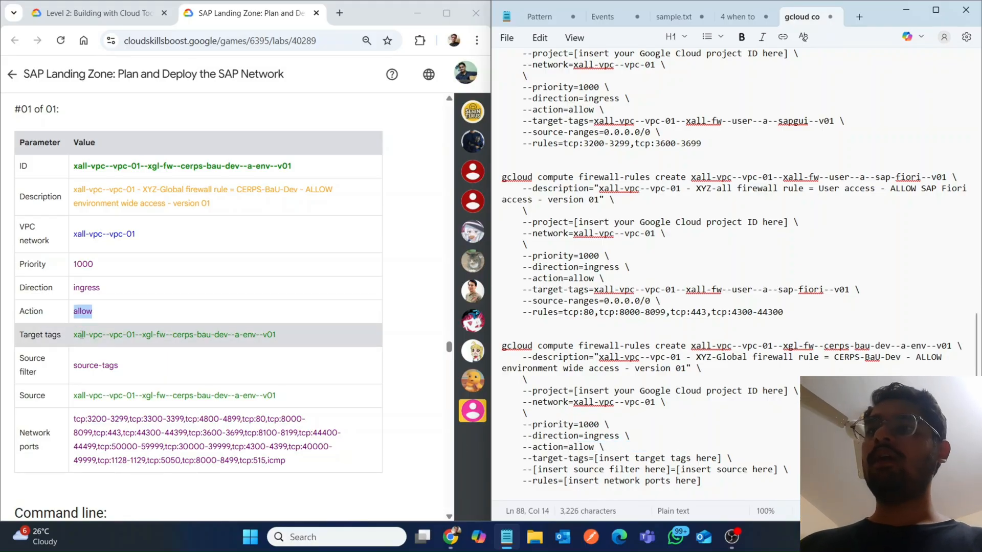
Step: Replace the fifth firewall rule's target tags placeholder with xall-vpc--vpc-01--xgl-fw--cerps-bau-dev--a-env--v01
triple_click(83, 334)
key(ctrl+c)
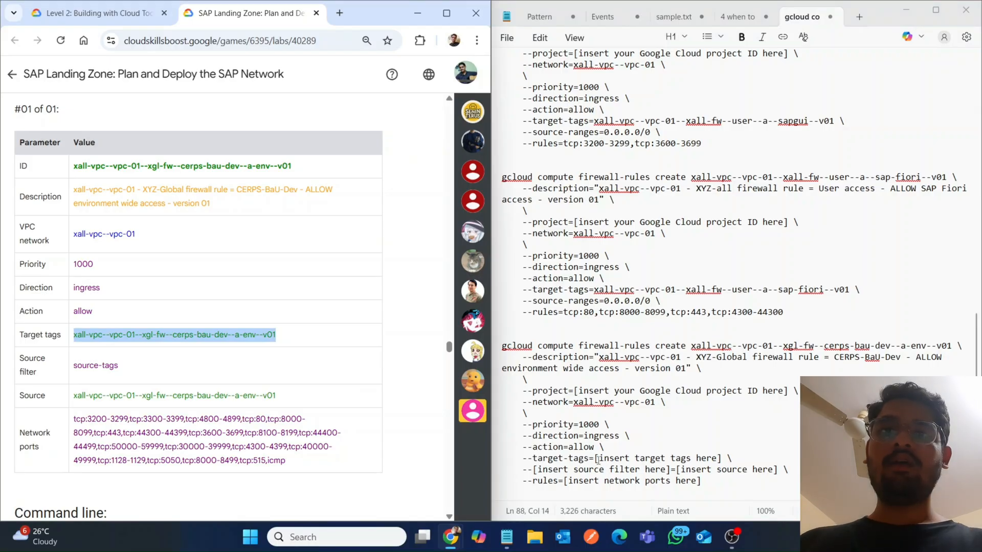
drag(597, 460, 708, 458)
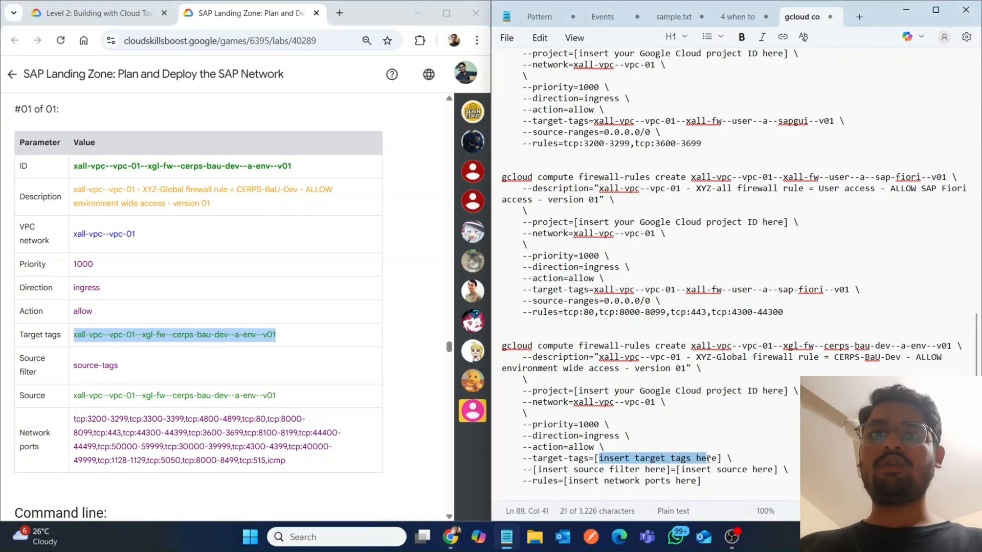
key(BackSpace)
key(BackSpace)
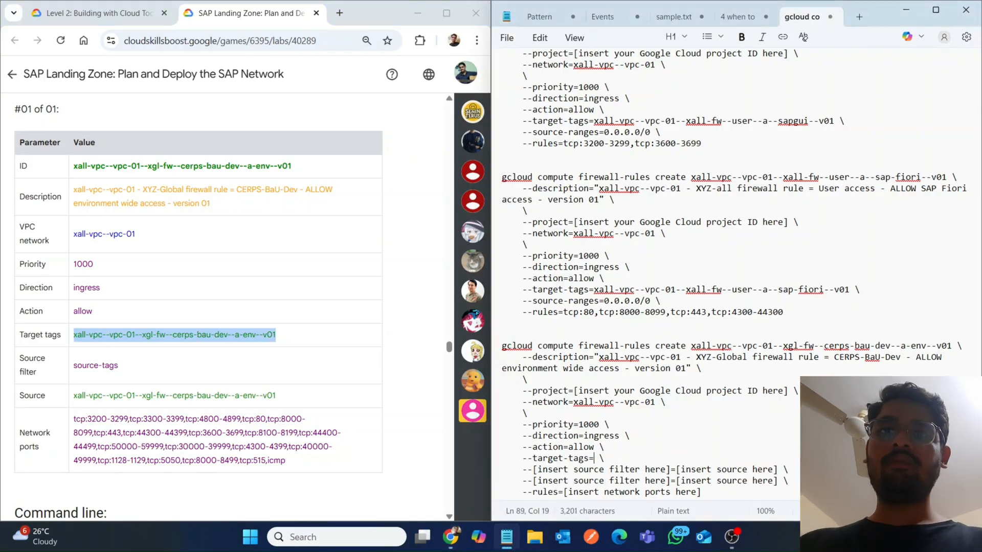
key(ctrl+v)
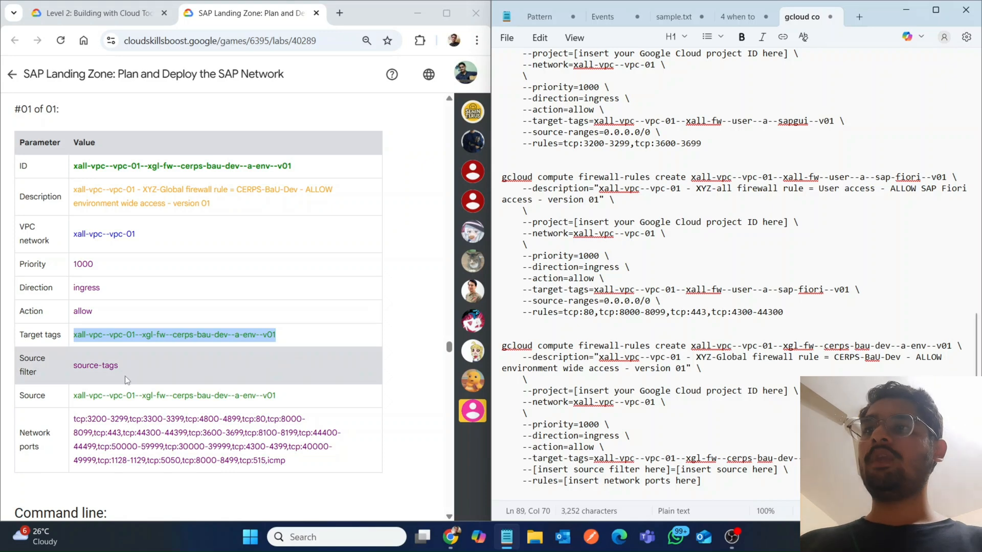
Step: Replace the fifth firewall rule's source filter placeholder with source-tags
double_click(96, 365)
key(ctrl+c)
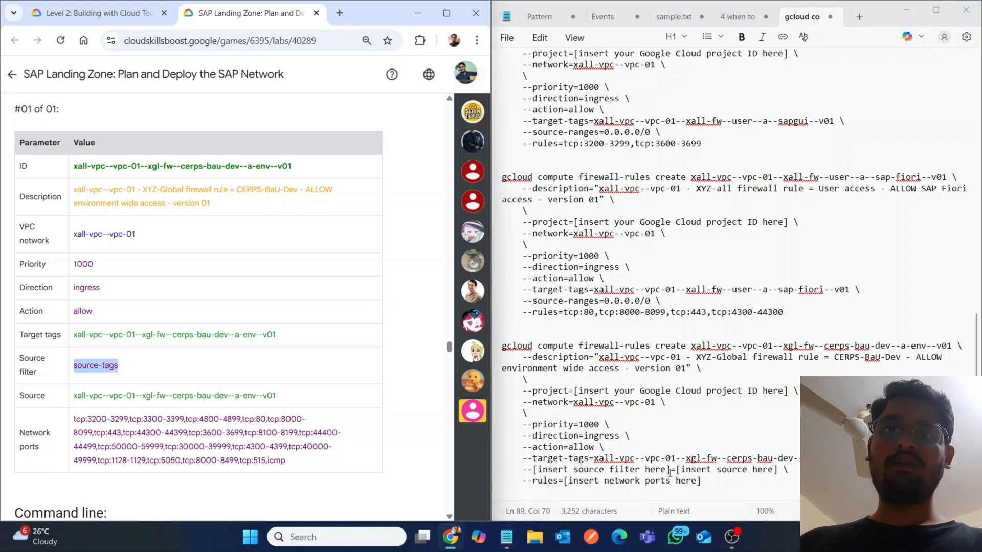
drag(670, 472, 535, 469)
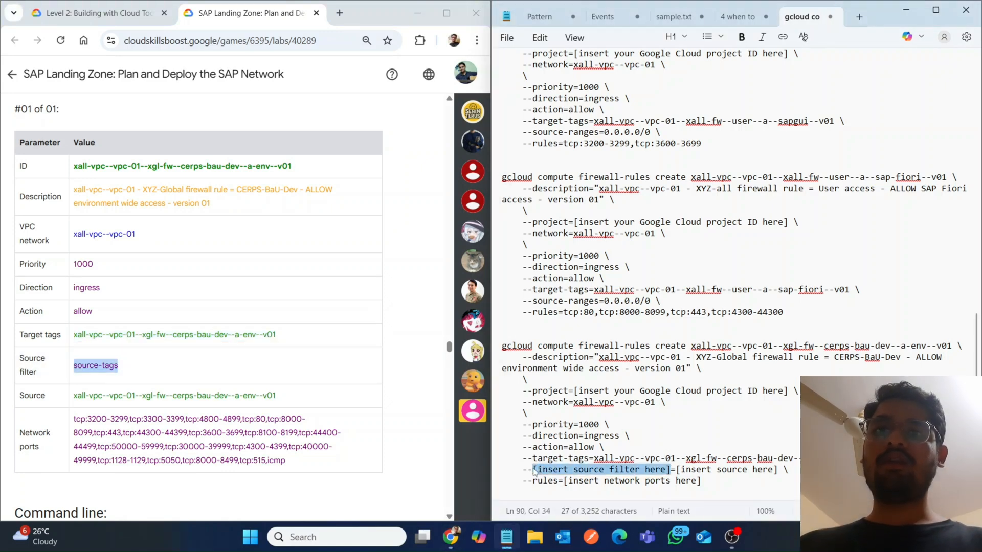
key(ctrl+v)
mouse_move(471, 465)
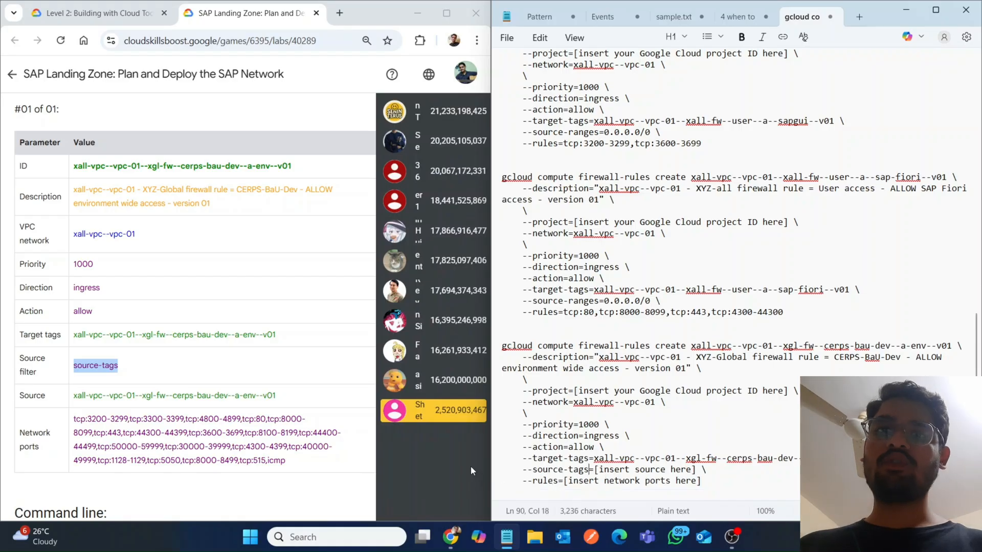
Step: Replace the fifth firewall rule's source placeholder with xall-vpc--vpc-01--xgl-fw--cerps-bau-dev--a-env--v01 and remove the extra line break after it
triple_click(130, 395)
key(ctrl+c)
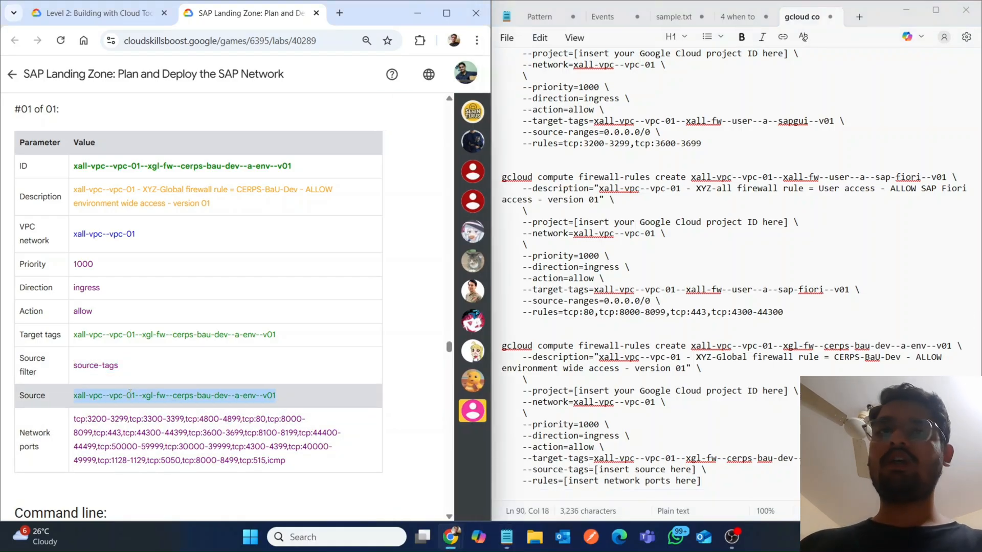
drag(702, 470, 593, 469)
key(BackSpace)
key(ctrl+v)
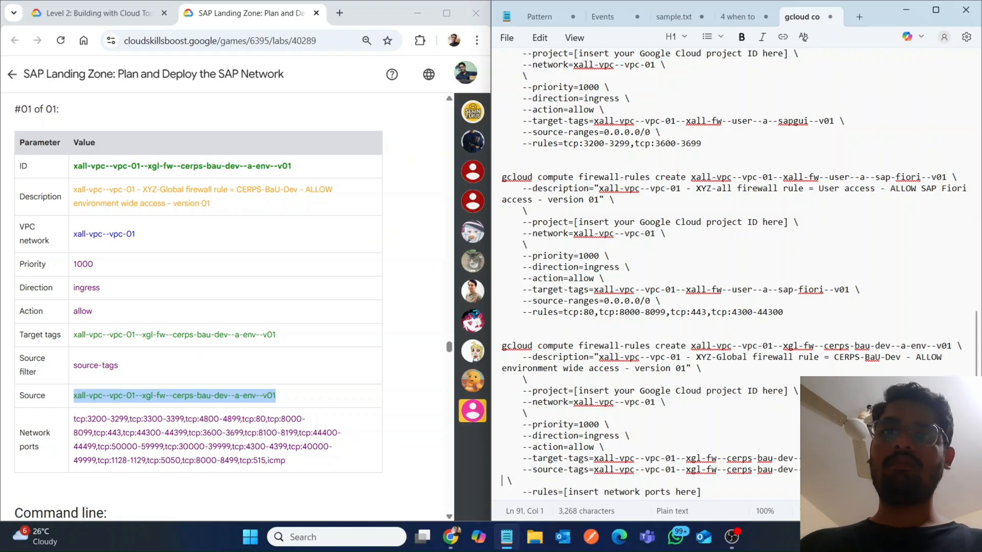
key(BackSpace)
Step: Replace the fifth firewall rule's network ports placeholder with the complete Task 4 ports list, from tcp:3200-3299 through tcp:515,icmp
key(Down)
key(BackSpace)
key(BackSpace)
key(BackSpace)
key(BackSpace)
key(BackSpace)
key(BackSpace)
key(BackSpace)
key(BackSpace)
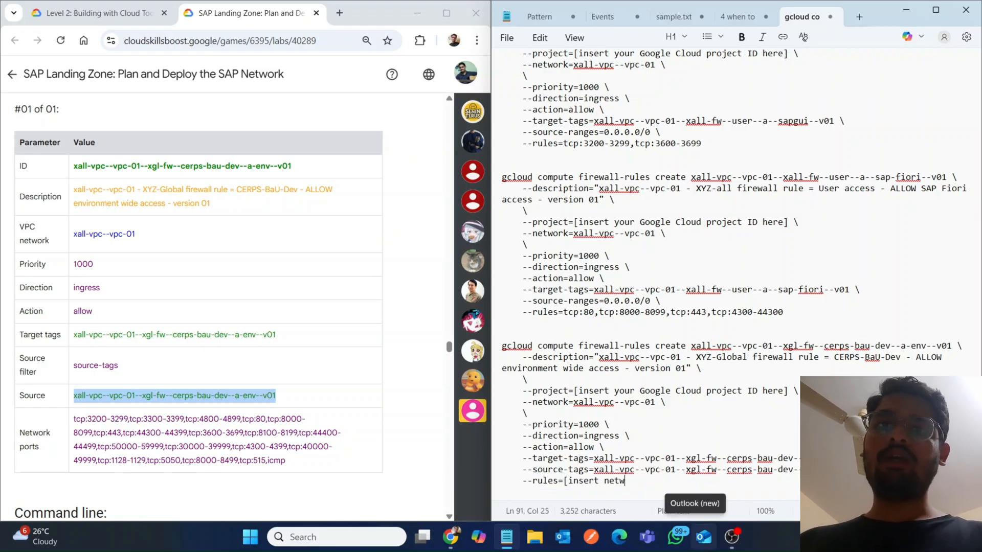
key(BackSpace)
key(BackSpace)
key(BackSpace)
key(BackSpace)
key(BackSpace)
key(BackSpace)
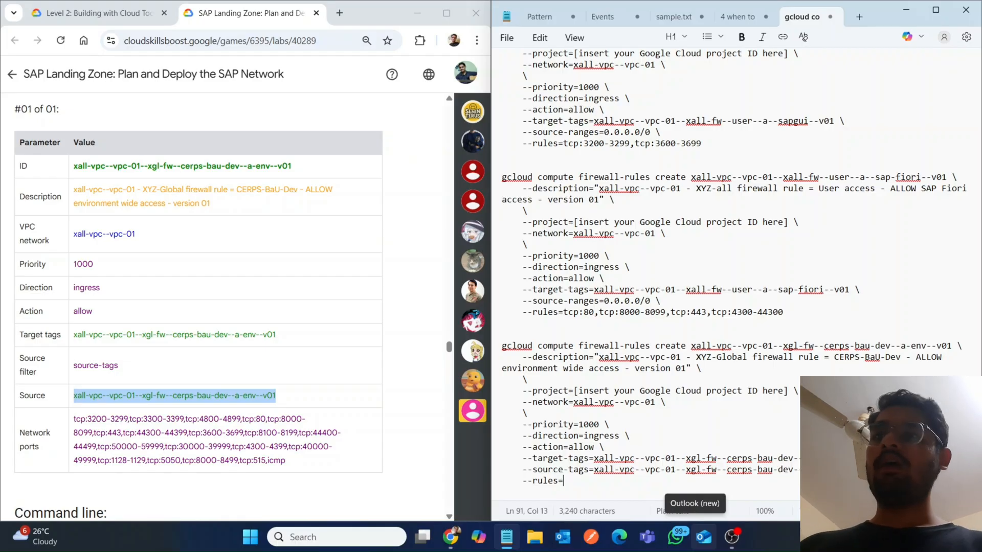
triple_click(205, 446)
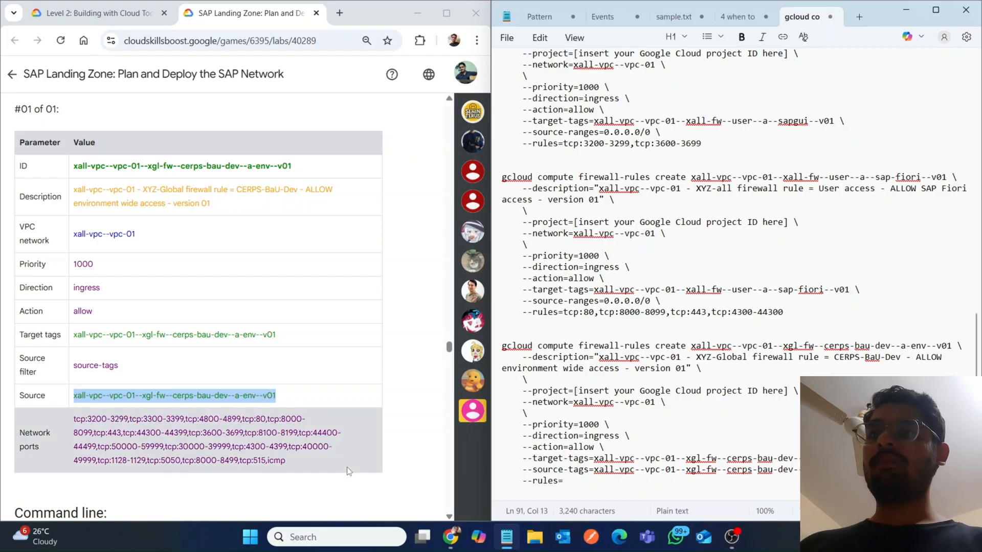
click(612, 482)
key(ctrl+v)
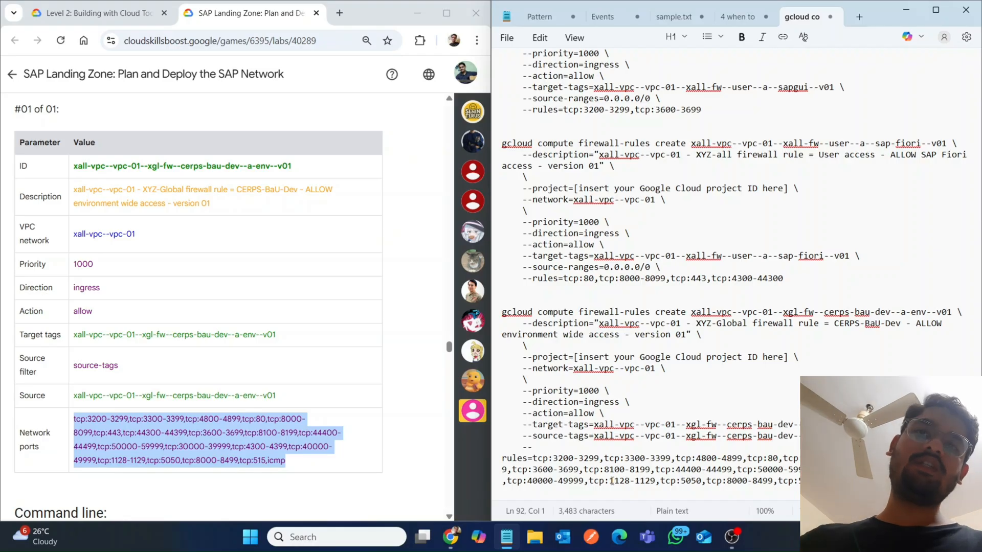
key(Down)
key(Down)
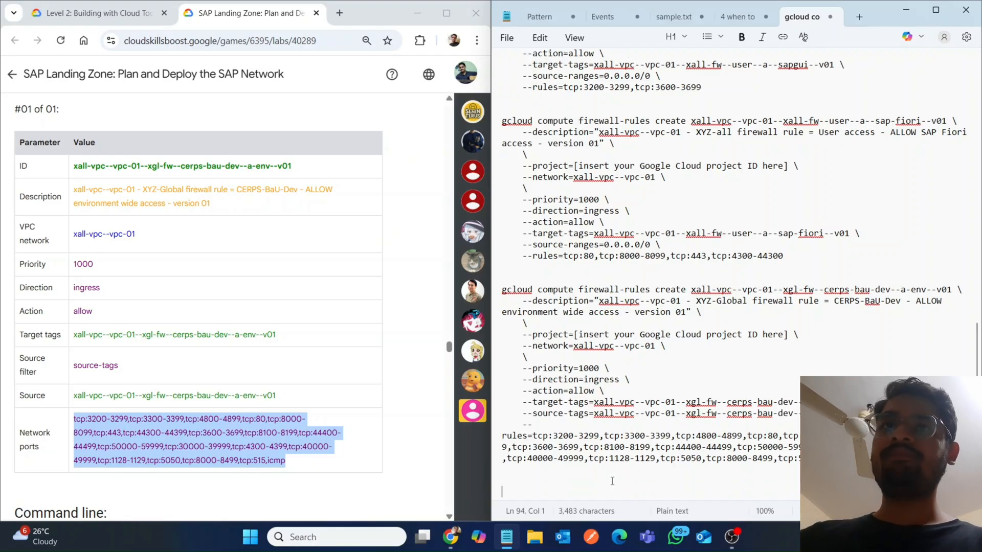
key(Up)
key(Up)
key(Up)
key(Up)
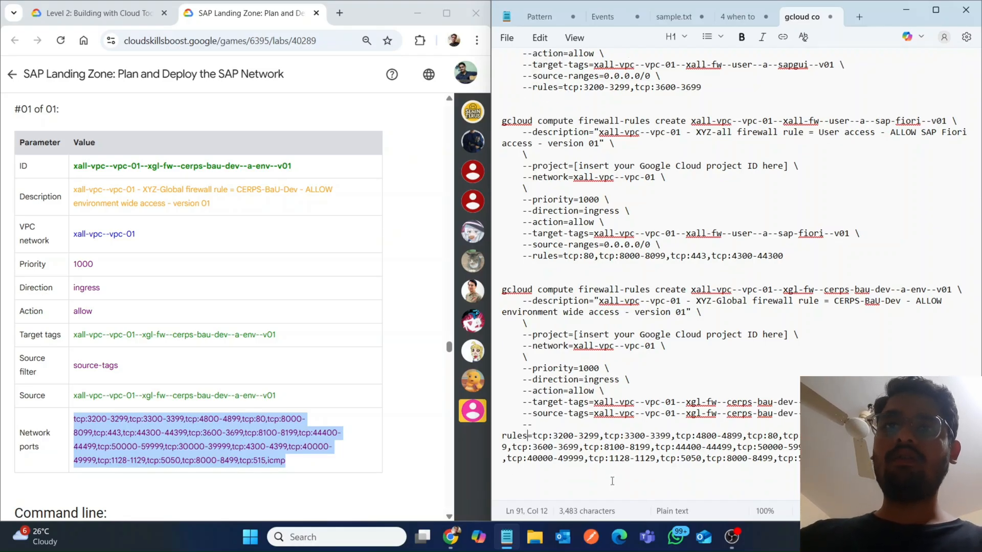
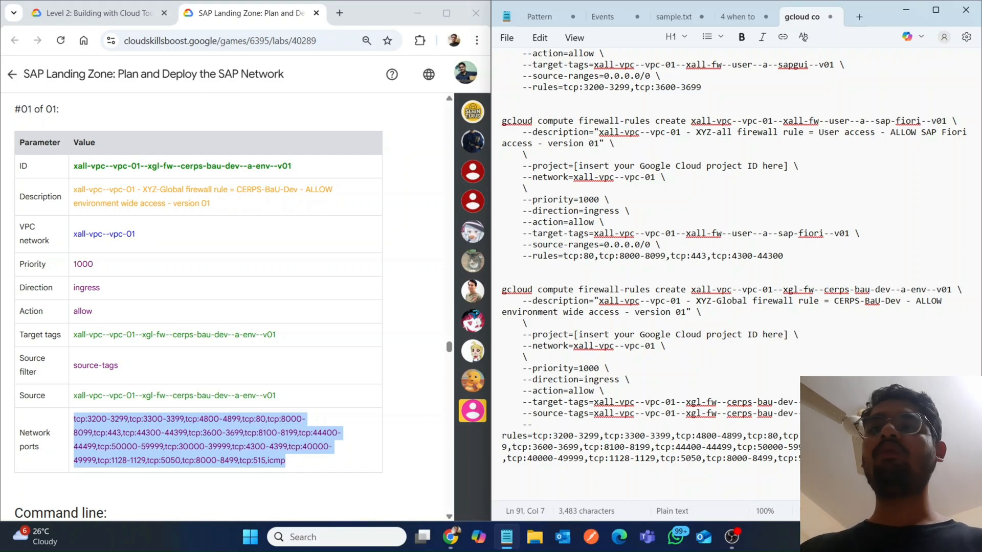
Step: Copy the firewall-rules command template from Task 5 of the lab and add it below the fifth firewall rule in the notes
click(421, 413)
scroll(420, 414, down, 1)
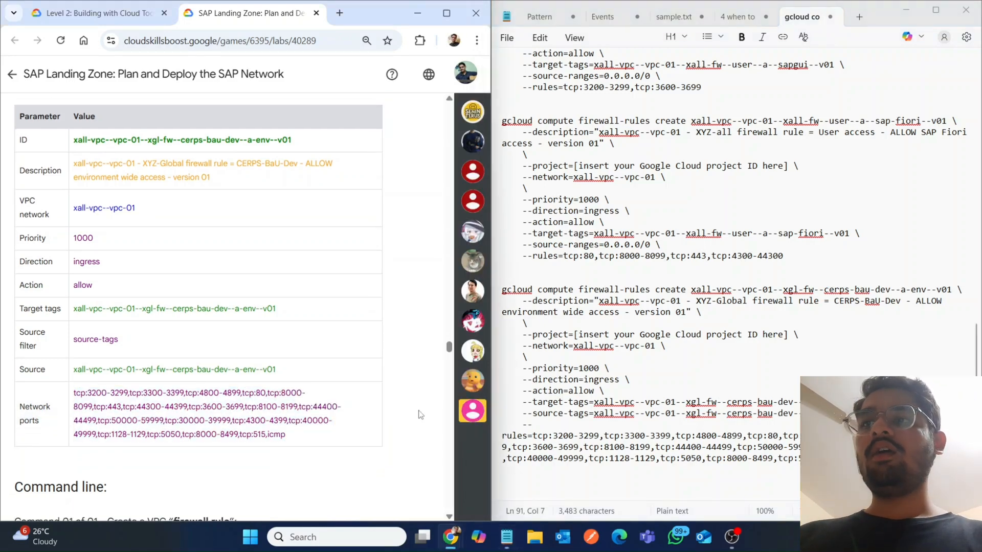
scroll(421, 415, down, 20)
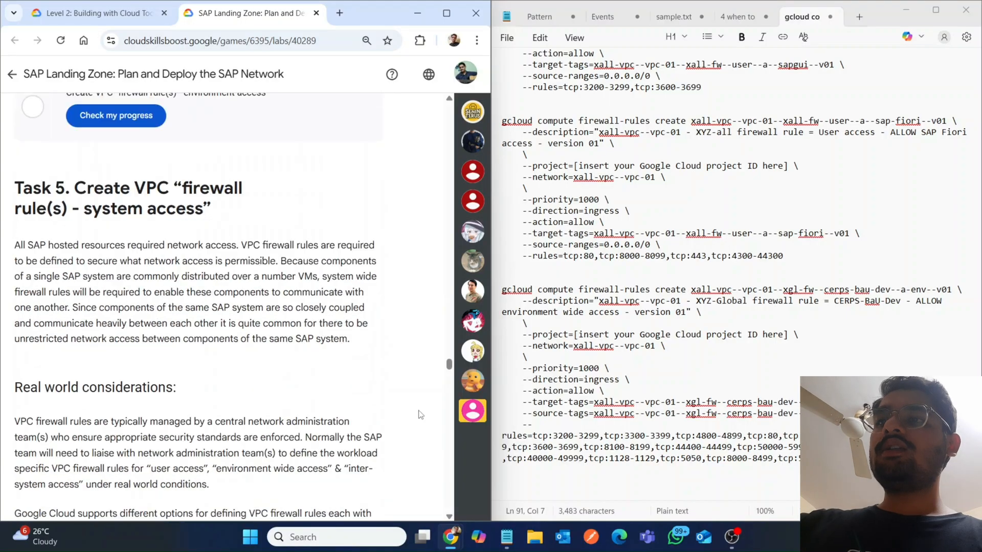
scroll(421, 414, down, 15)
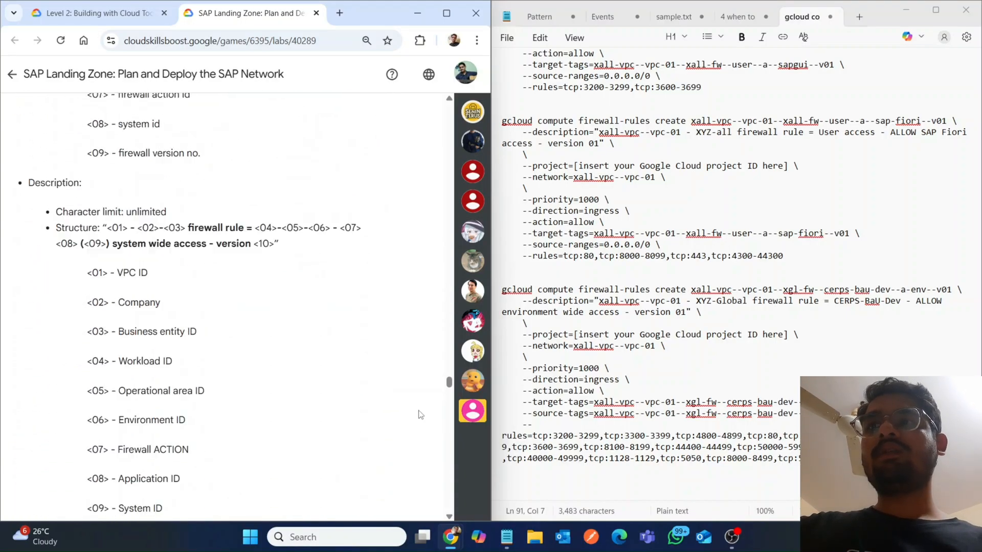
scroll(421, 415, down, 10)
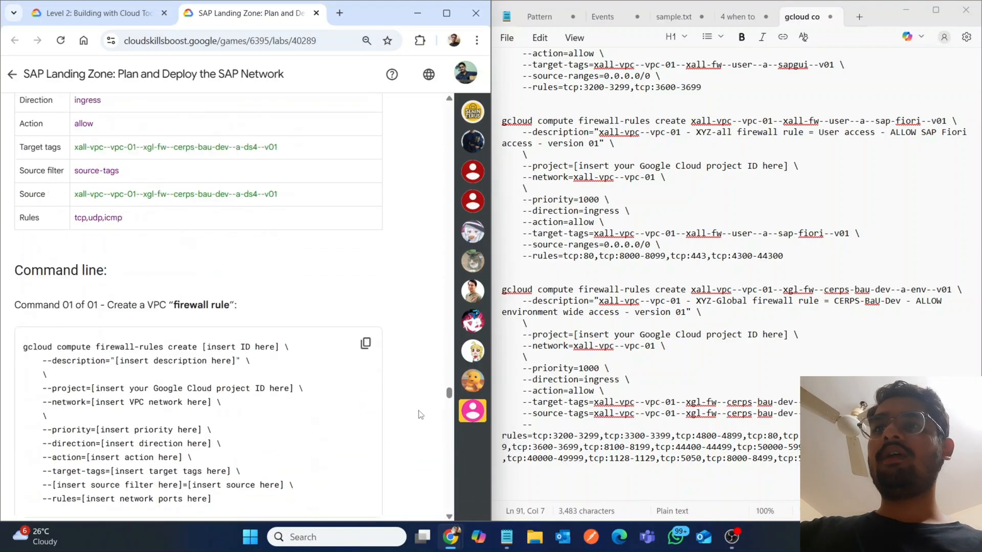
scroll(421, 414, down, 2)
click(365, 243)
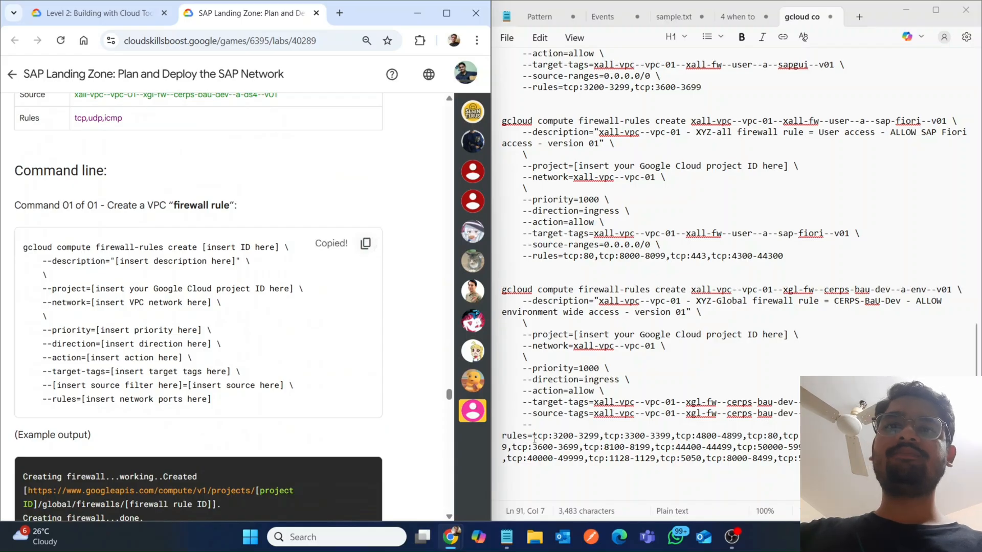
click(556, 497)
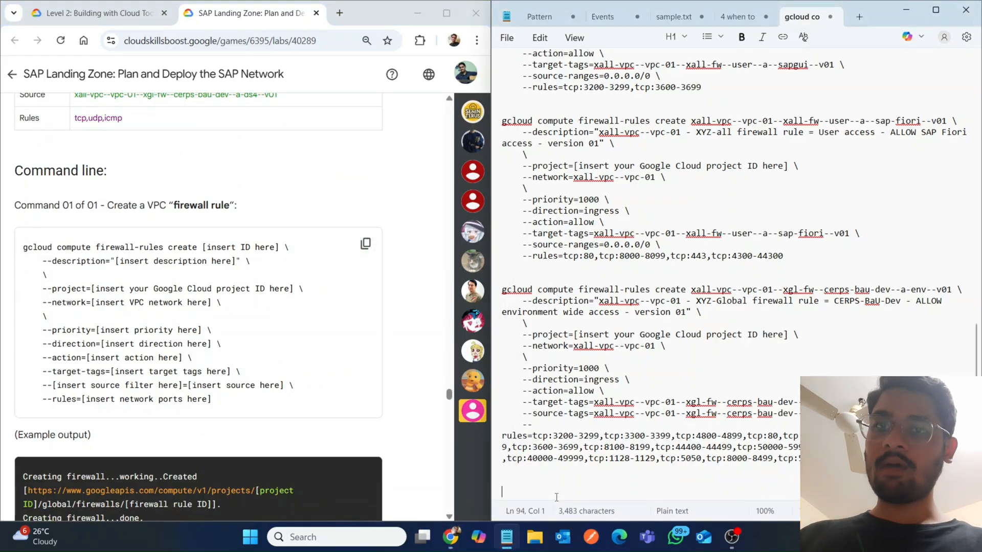
key(ctrl+v)
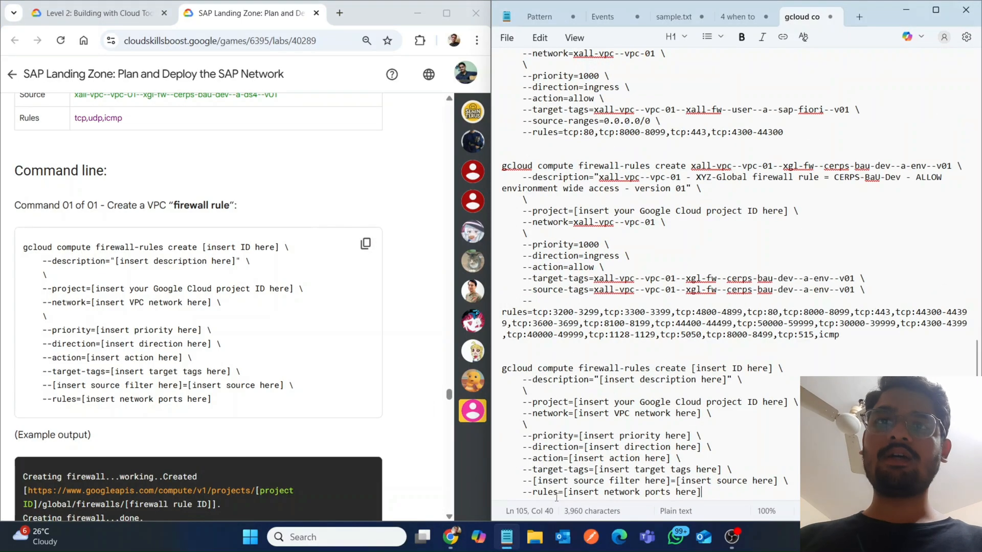
Step: Replace the sixth firewall-rules template's ID placeholder with xall-vpc--vpc-01--xgl-fw--cerps-bau-dev--a-ds4--v01 from the Task 5 table
click(281, 261)
scroll(281, 260, up, 5)
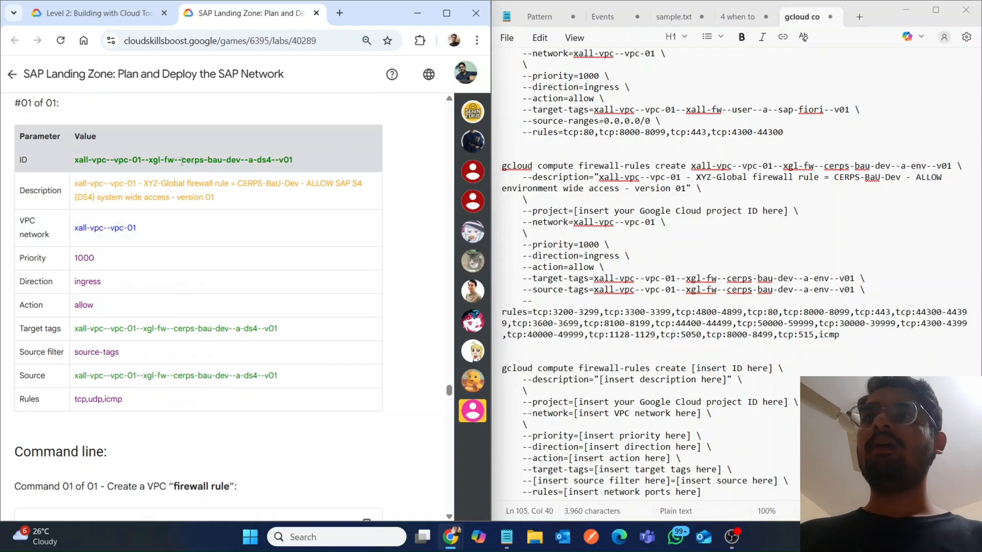
triple_click(182, 162)
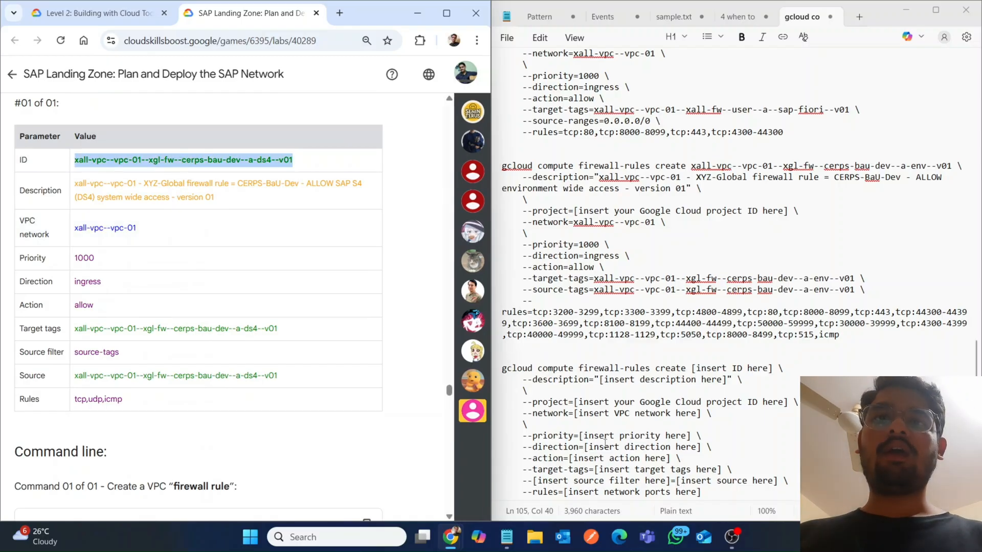
drag(688, 368, 769, 368)
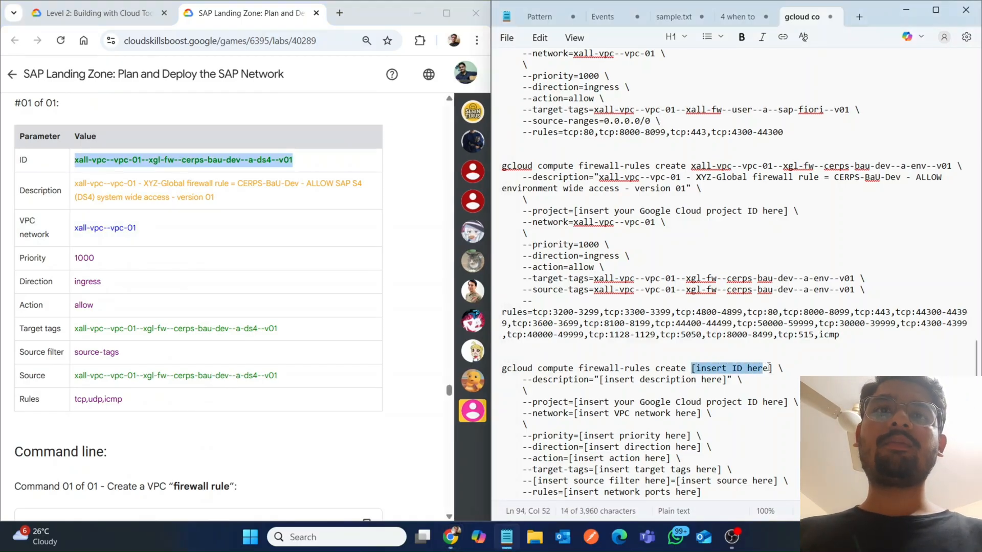
Step: Replace the ID placeholder in the last firewall-rule command with xall-vpc--vpc-01--xgl-fw--cerps-bau-dev--a-ds4--v01
key(Delete)
key(Delete)
key(ctrl+v)
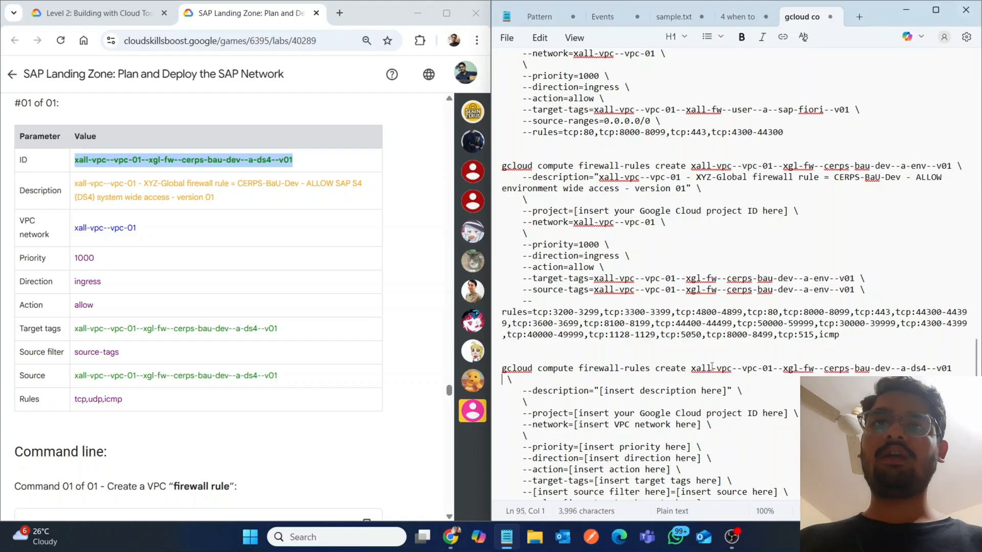
Step: Fill the description with the lab text "xall-vpc--vpc-01 - XYZ-Global firewall rule = CERPS-BaU-Dev - ALLOW SAP S4 (DS4) system wide access - version 01"
drag(75, 183, 214, 197)
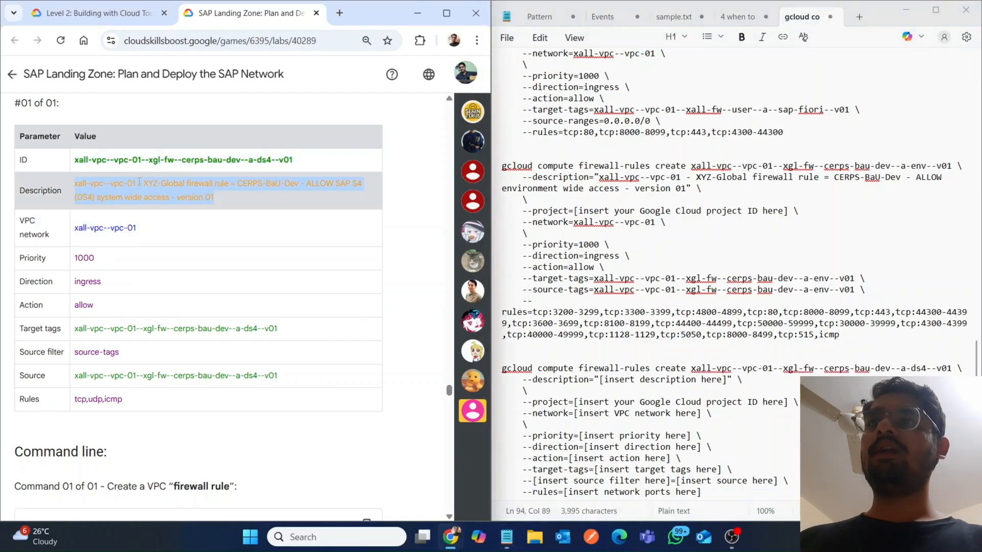
drag(600, 380, 722, 379)
key(Delete)
key(Right)
key(BackSpace)
key(ctrl+v)
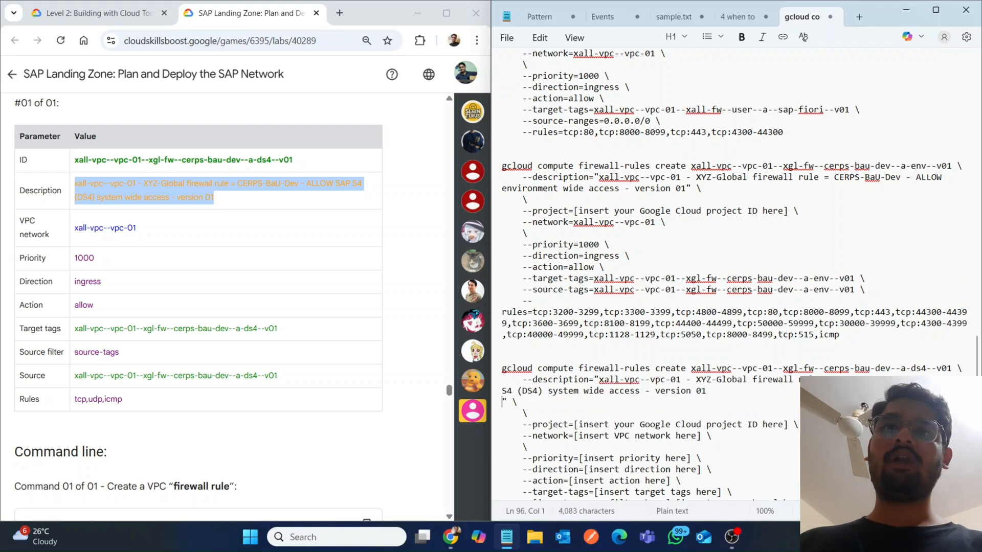
key(BackSpace)
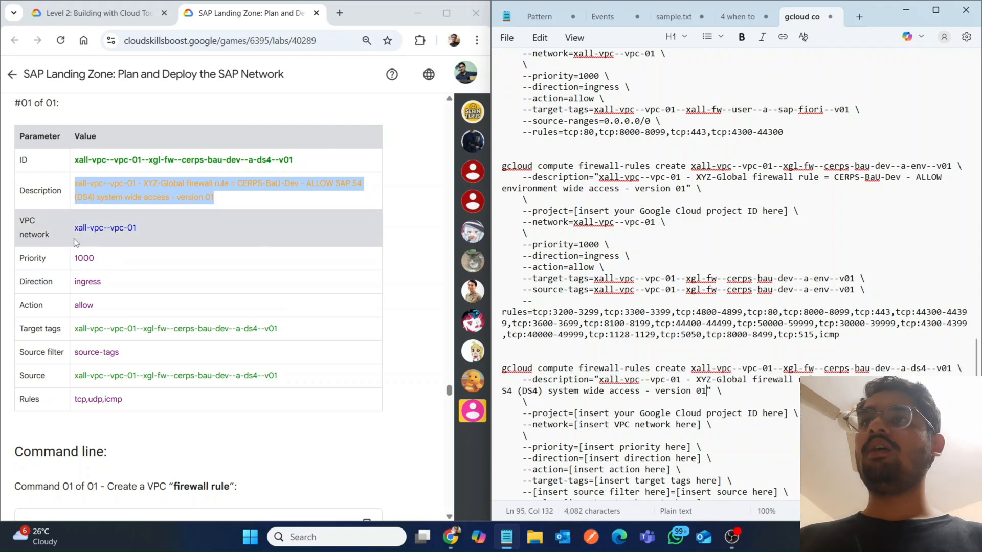
Step: Fill in the command's network as xall-vpc--vpc-01 and its priority as 1000 from the lab's parameter table
drag(81, 229, 285, 268)
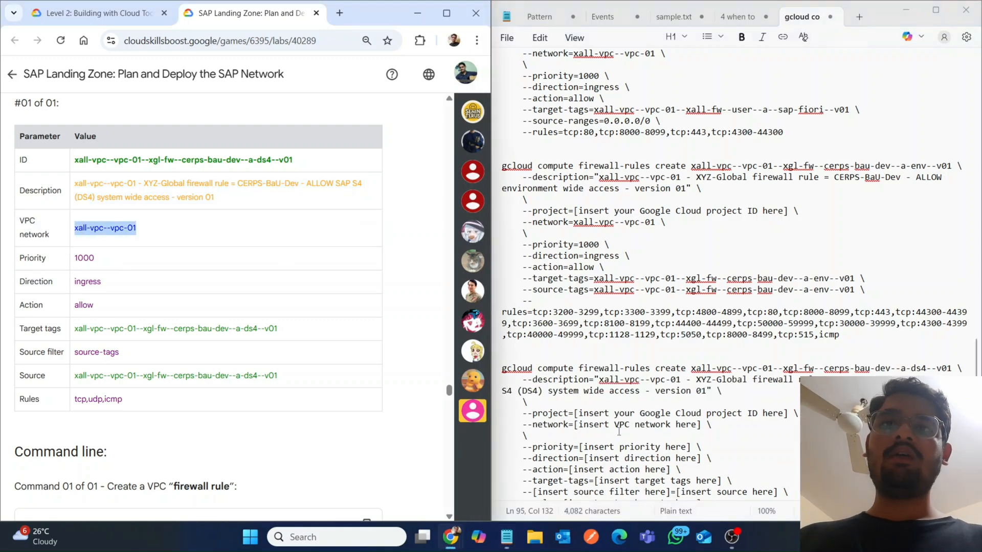
drag(575, 425, 692, 424)
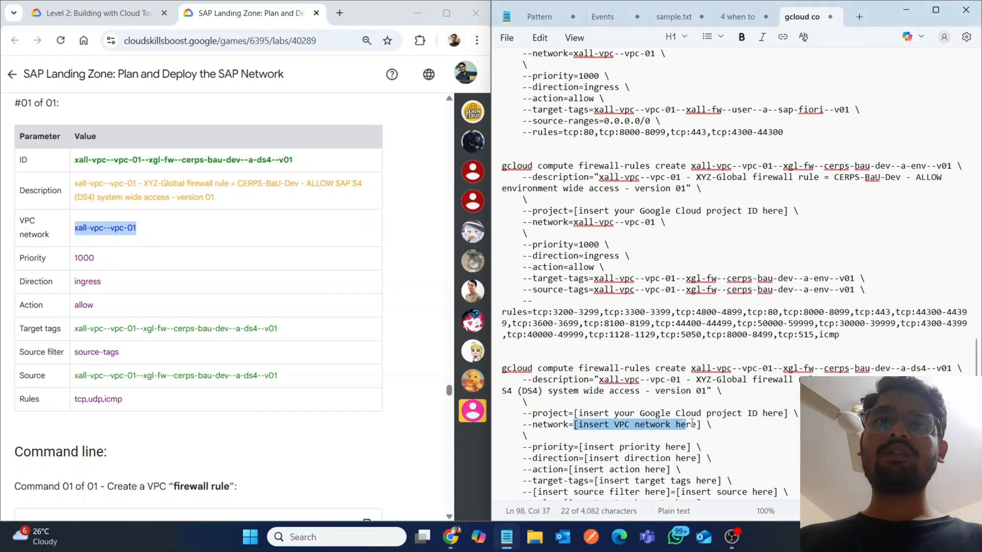
key(ctrl+v)
key(BackSpace)
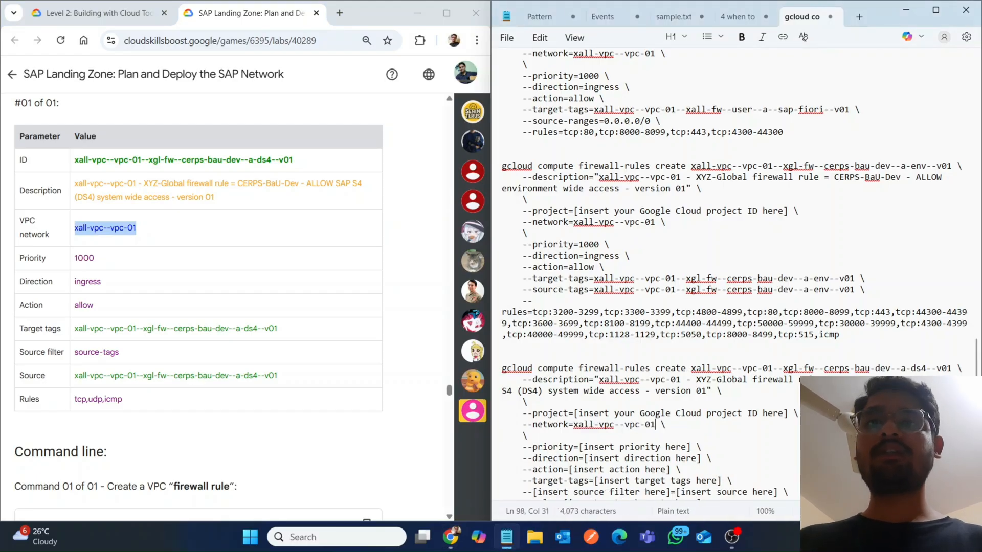
double_click(85, 258)
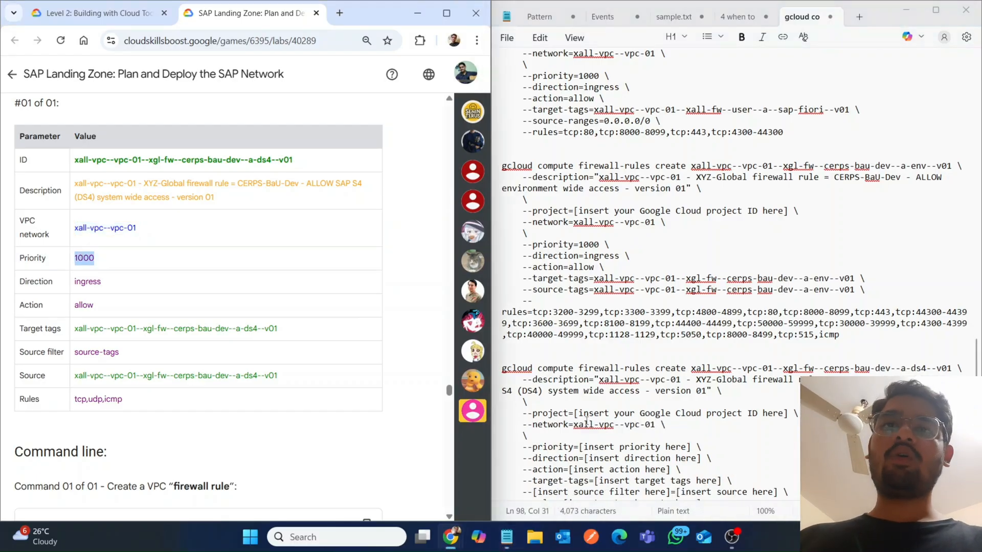
drag(581, 447, 691, 448)
key(ctrl+v)
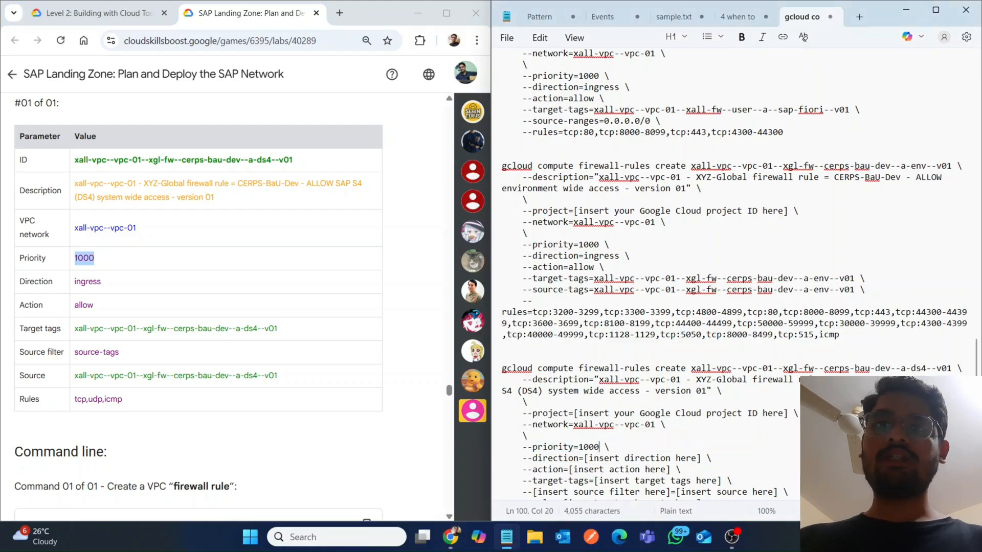
Step: Replace the direction placeholder in the firewall-rule command with ingress, copied from the lab table
click(600, 459)
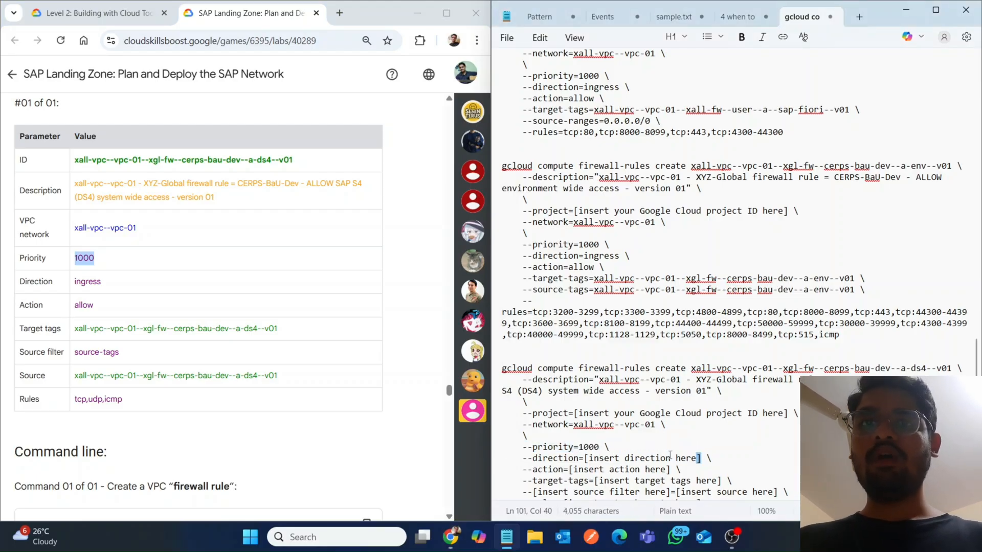
key(ctrl+shift+Left)
key(ctrl+shift+Left)
key(ctrl+shift+Left)
key(ctrl+shift+Left)
key(ctrl+shift+Left)
key(BackSpace)
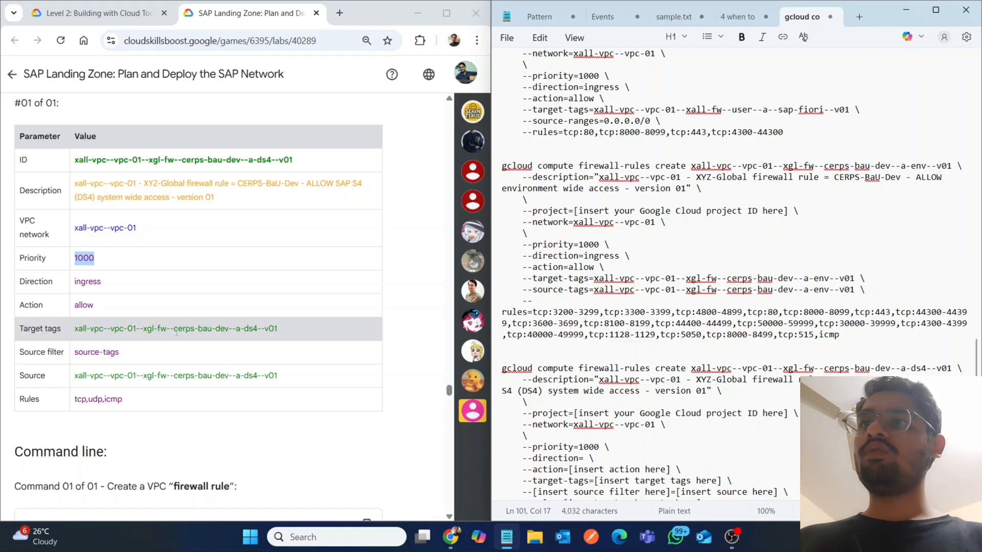
double_click(88, 281)
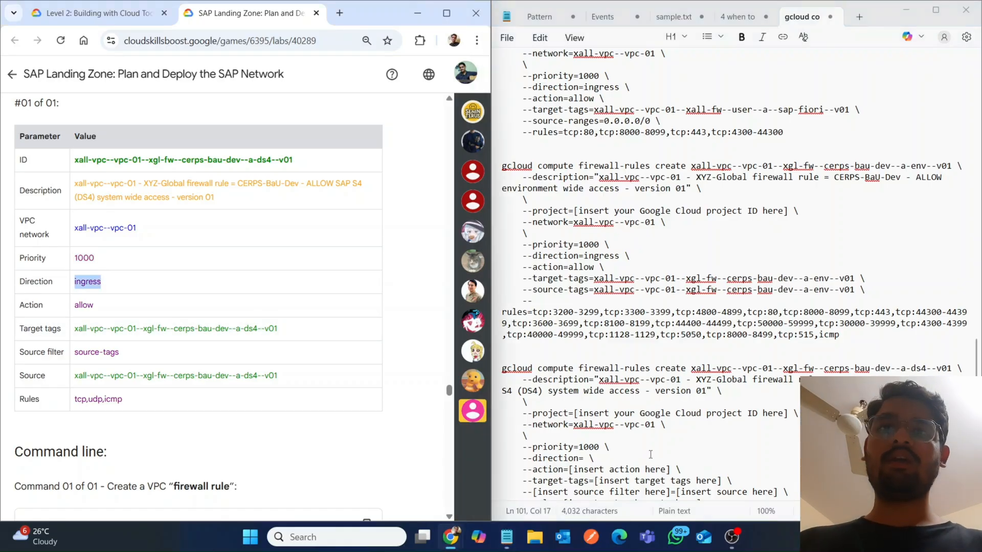
key(alt+Tab)
key(ctrl+v)
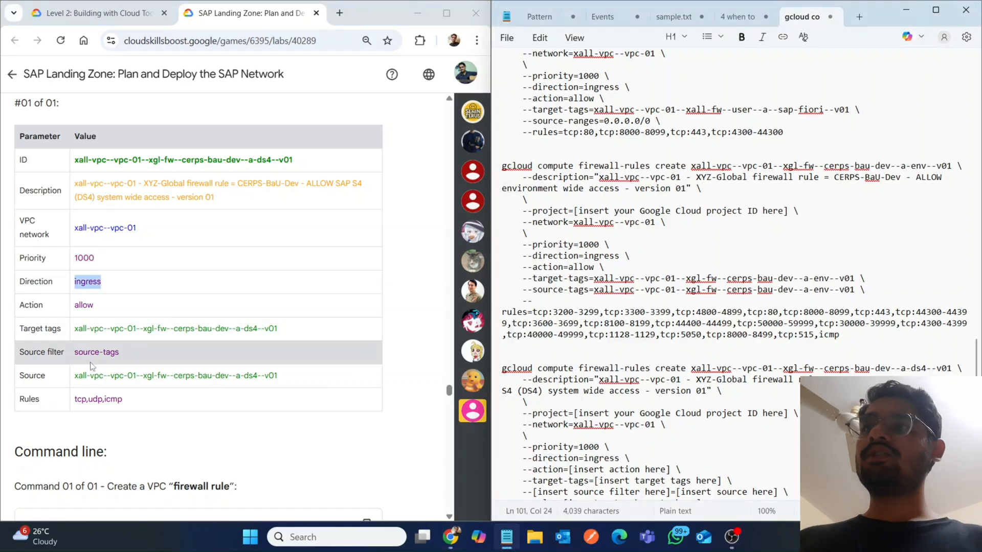
Step: Replace the action placeholder in the firewall-rule command with allow, copied from the lab table
double_click(84, 305)
key(ctrl+c)
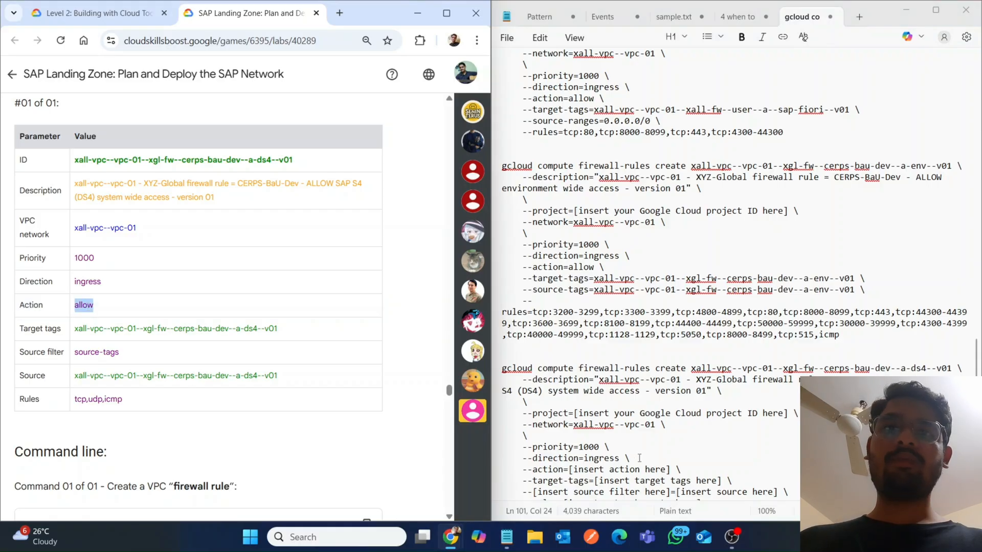
key(alt+Tab)
drag(671, 469, 570, 473)
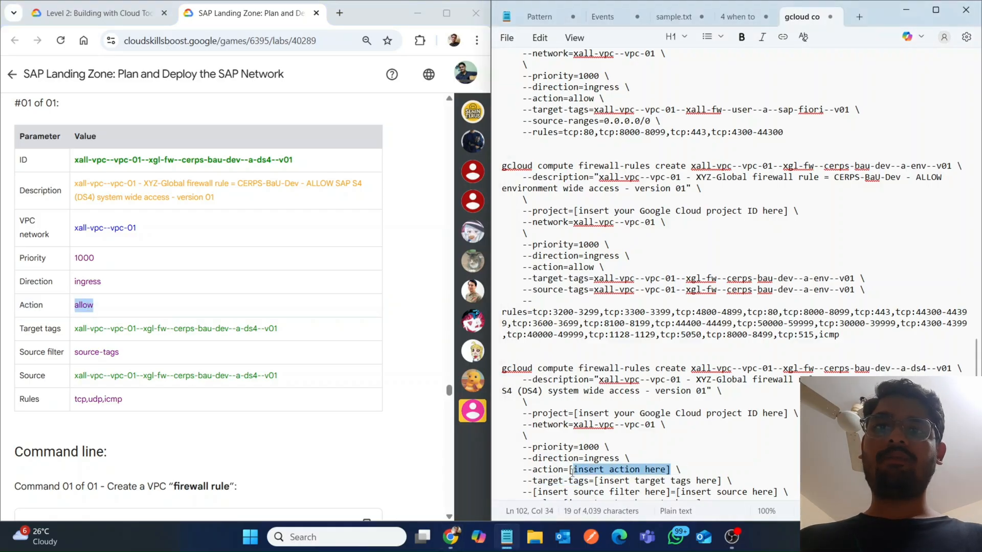
key(ctrl+v)
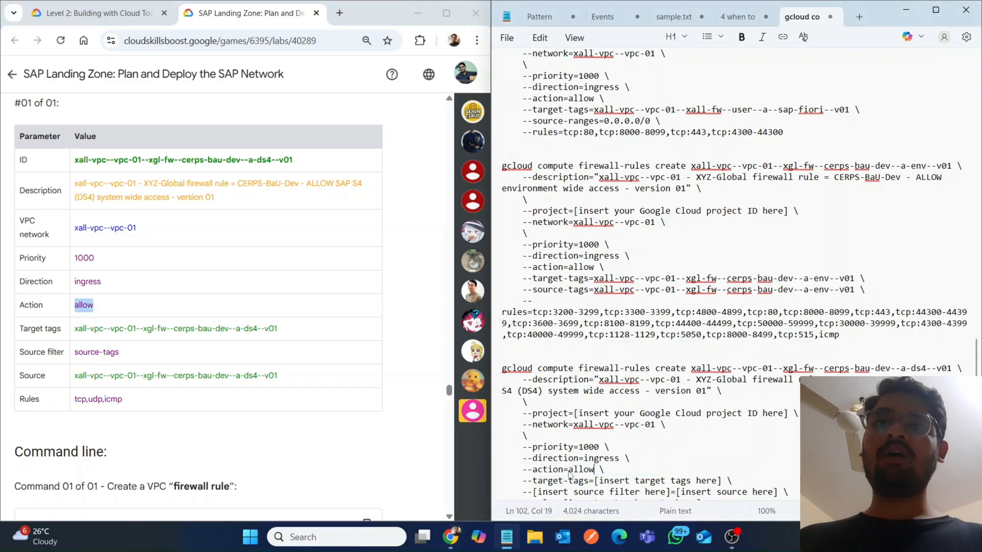
Step: Replace the target tags placeholder with xall-vpc--vpc-01--xgl-fw--cerps-bau-dev--a-ds4--v01, keeping the trailing backslash on the same line
click(98, 338)
triple_click(99, 337)
key(ctrl+c)
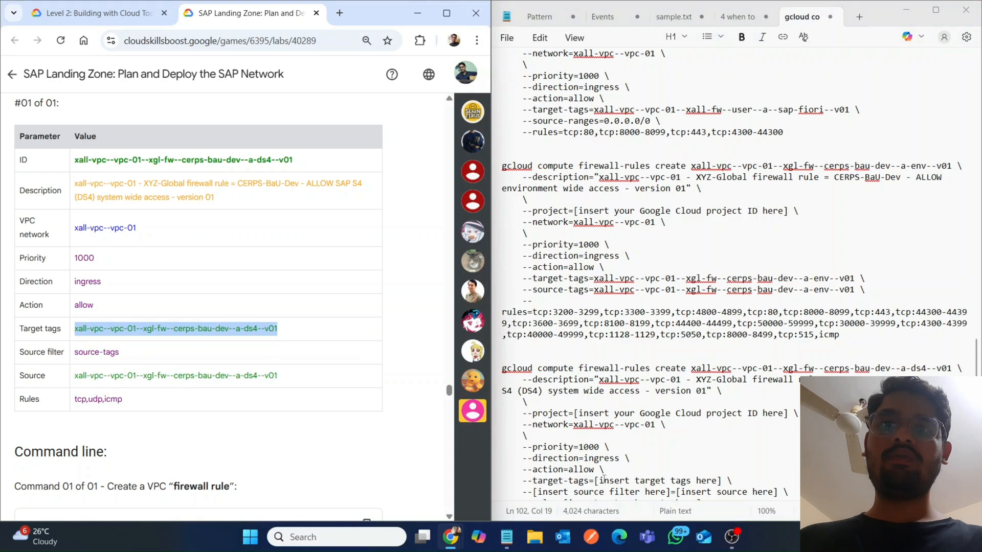
drag(596, 481, 714, 481)
key(BackSpace)
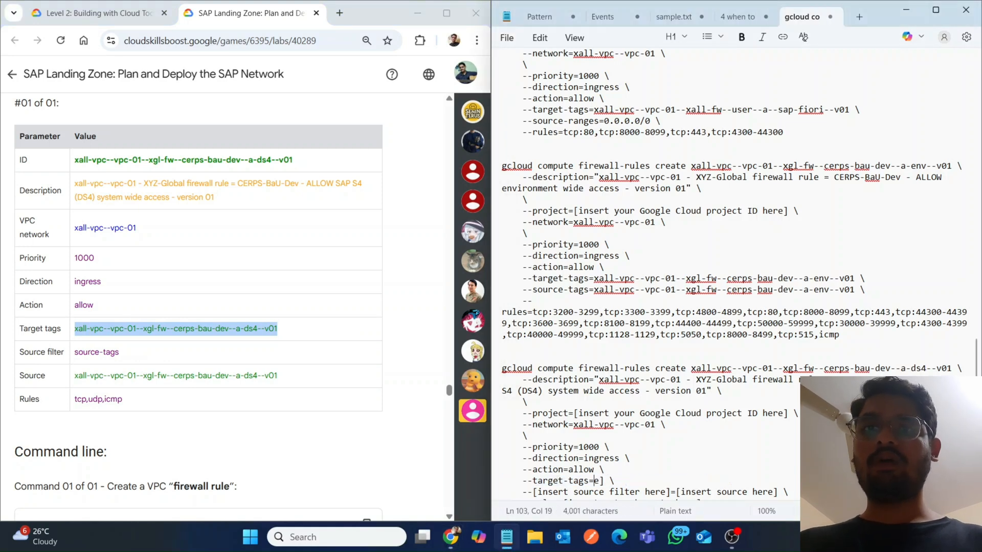
key(BackSpace)
key(BackSpace)
key(ctrl+v)
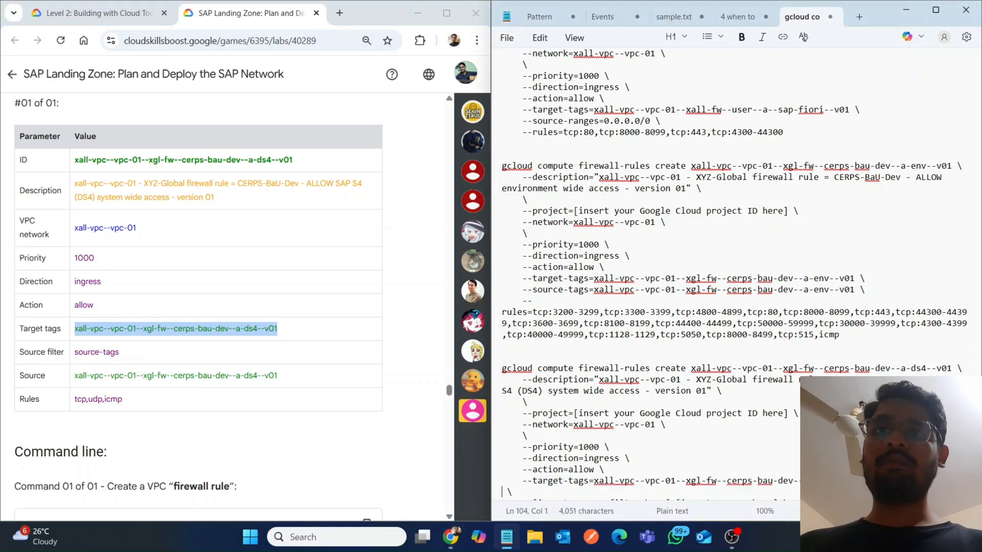
key(Down)
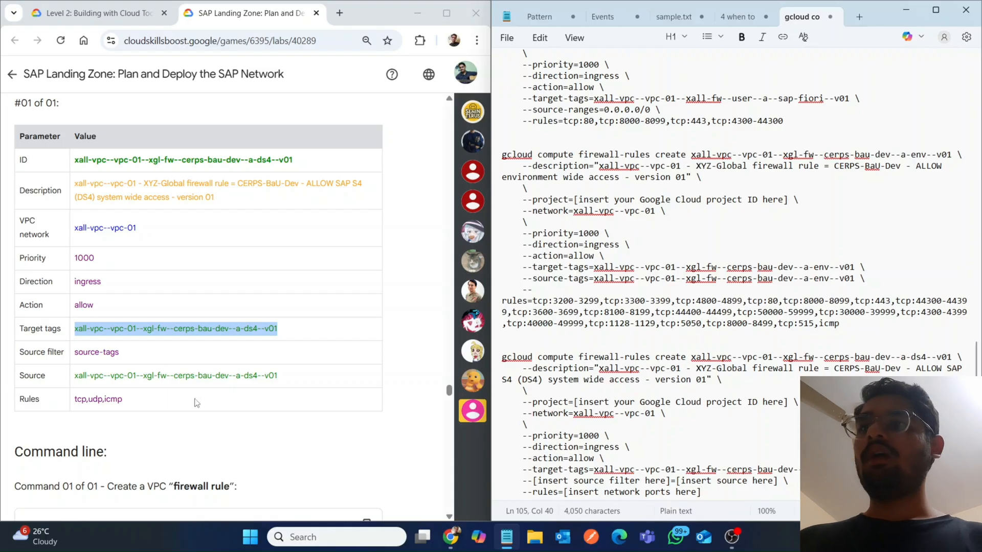
Step: Fill in the source filter as source-tags and its source as xall-vpc--vpc-01--xgl-fw--cerps-bau-dev--a-ds4--v01
triple_click(93, 351)
key(ctrl+c)
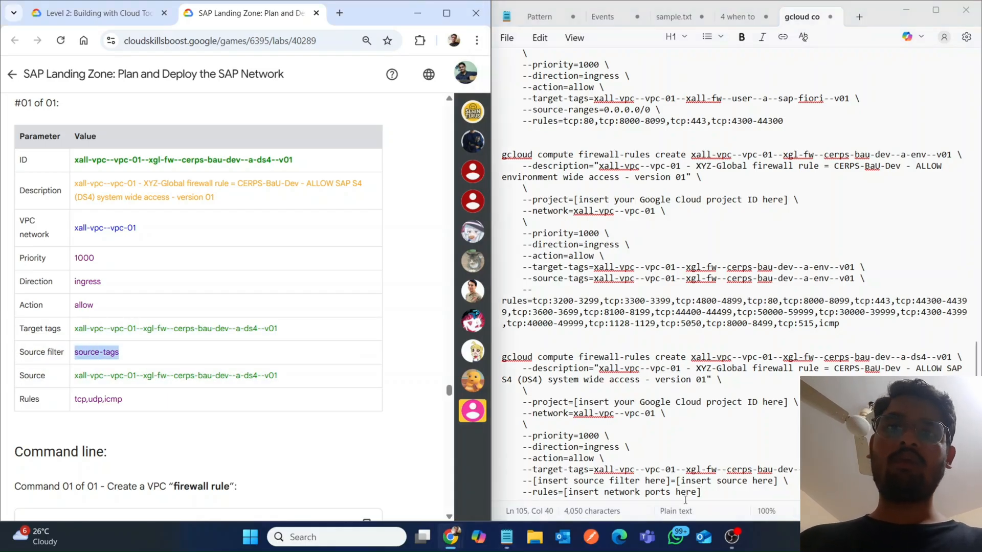
drag(673, 482, 532, 481)
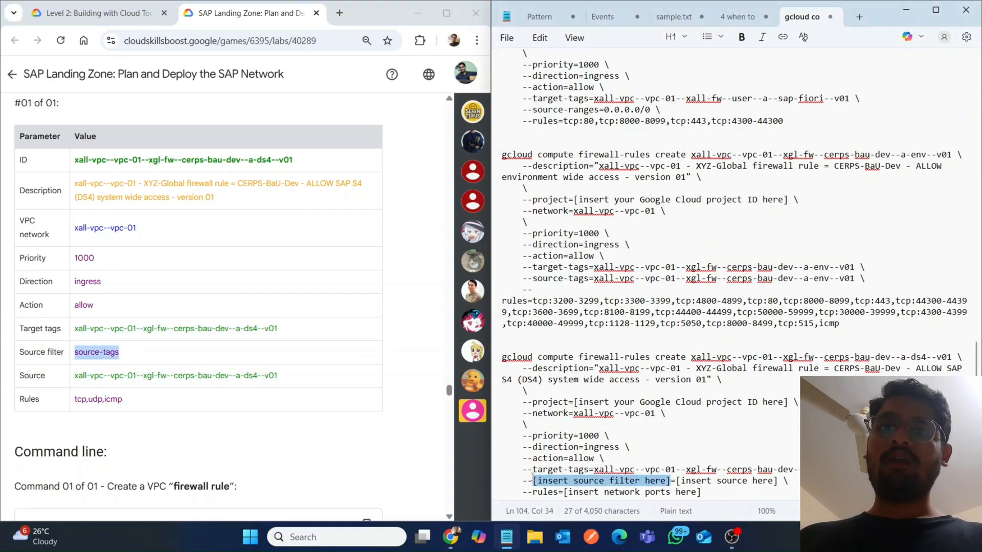
key(ctrl+v)
key(BackSpace)
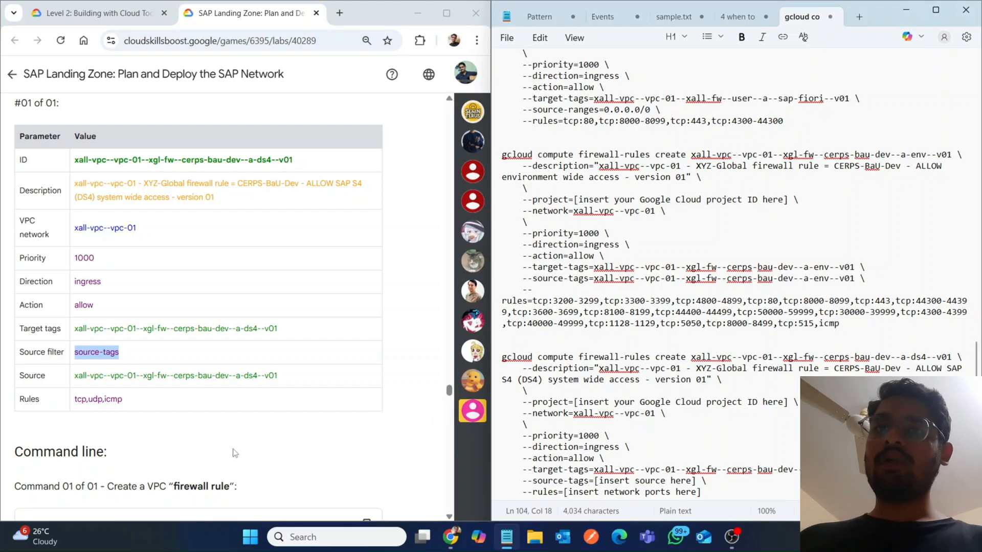
triple_click(145, 379)
key(ctrl+c)
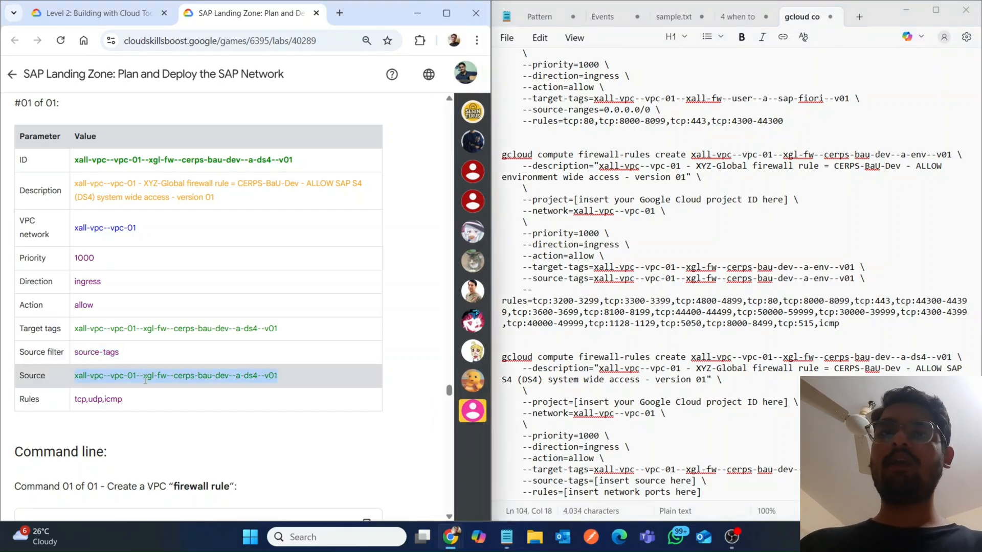
drag(697, 482, 594, 483)
key(ctrl+v)
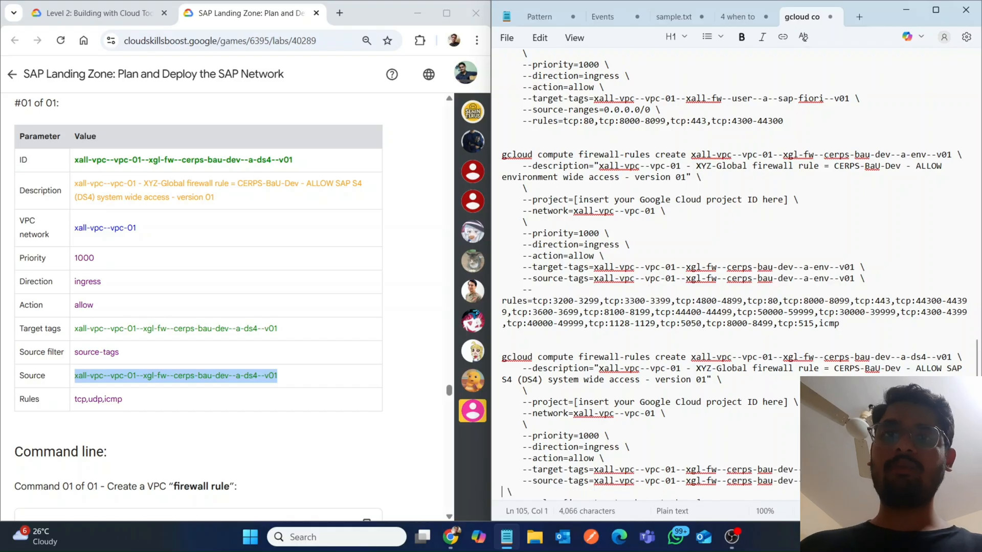
key(BackSpace)
Step: Replace the network ports placeholder in the command's rules line with tcp,udp,icmp from the lab table
triple_click(89, 399)
key(ctrl+c)
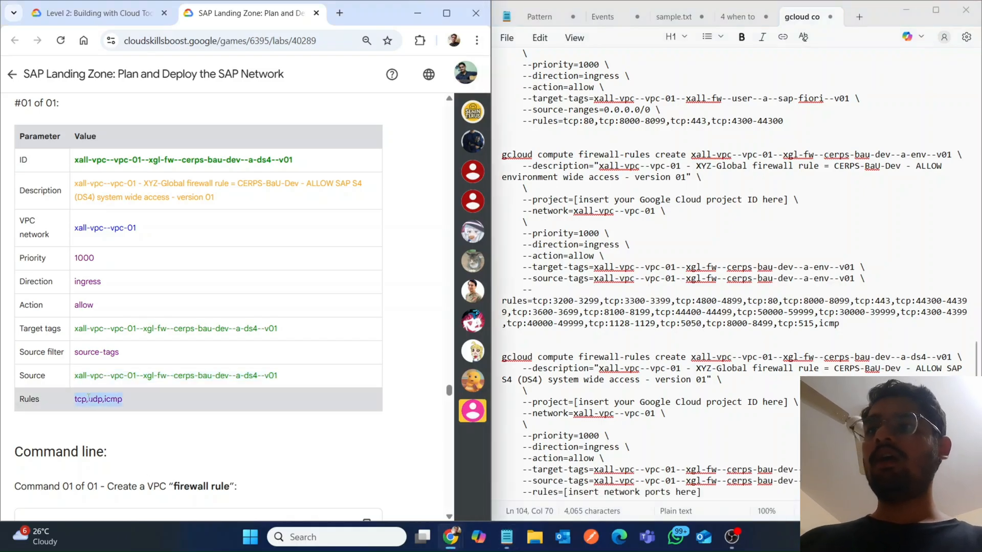
drag(707, 497, 573, 495)
key(BackSpace)
key(BackSpace)
key(ctrl+v)
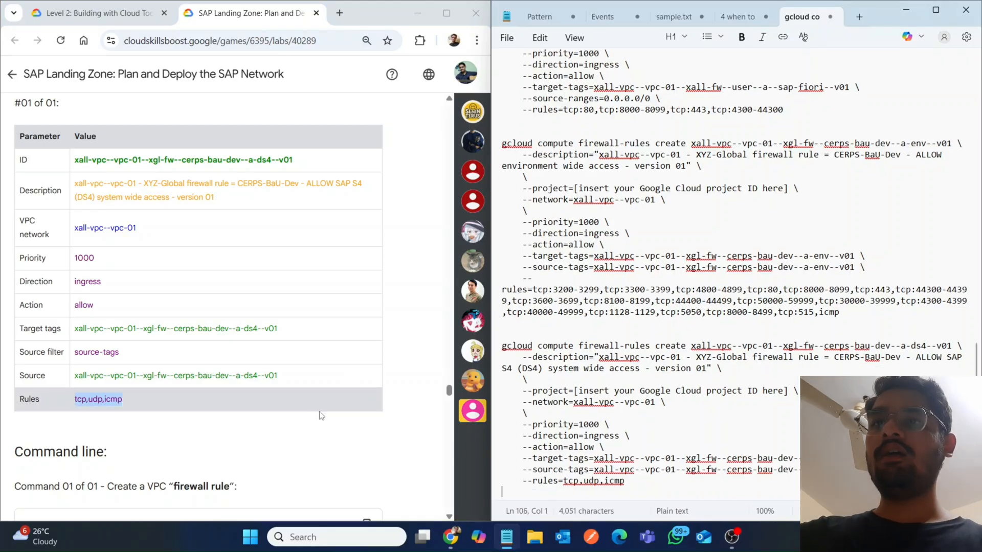
Step: Examine the lab's remaining tasks on reserving static internal IP addresses and creating the Cloud NAT service, including their parameter tables
click(316, 437)
scroll(315, 435, down, 7)
scroll(315, 435, down, 20)
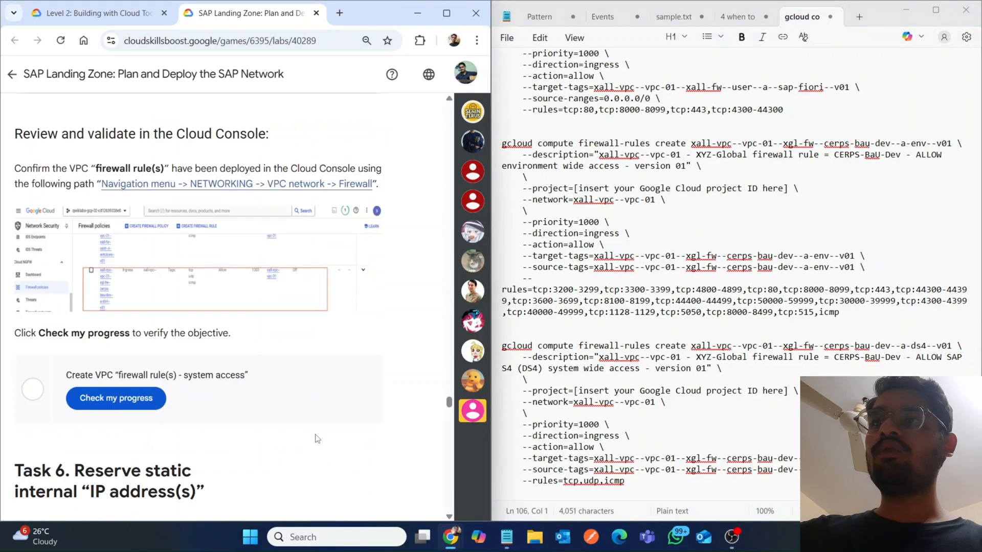
scroll(316, 438, down, 15)
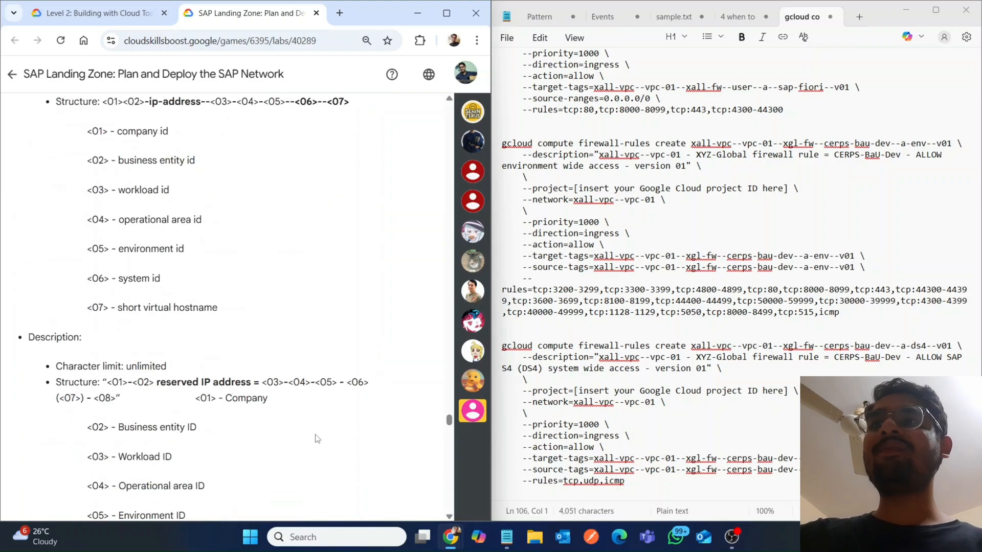
scroll(316, 438, down, 15)
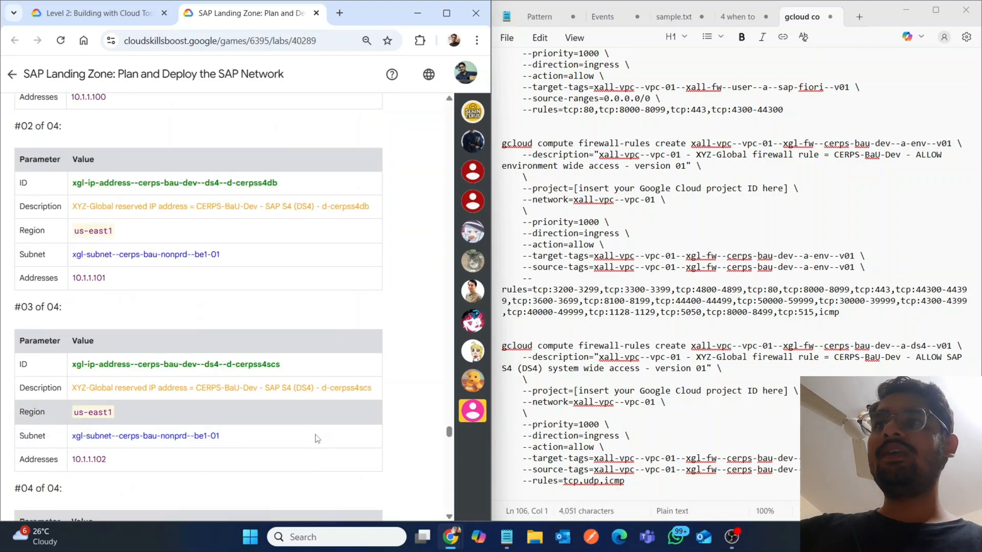
scroll(317, 439, down, 15)
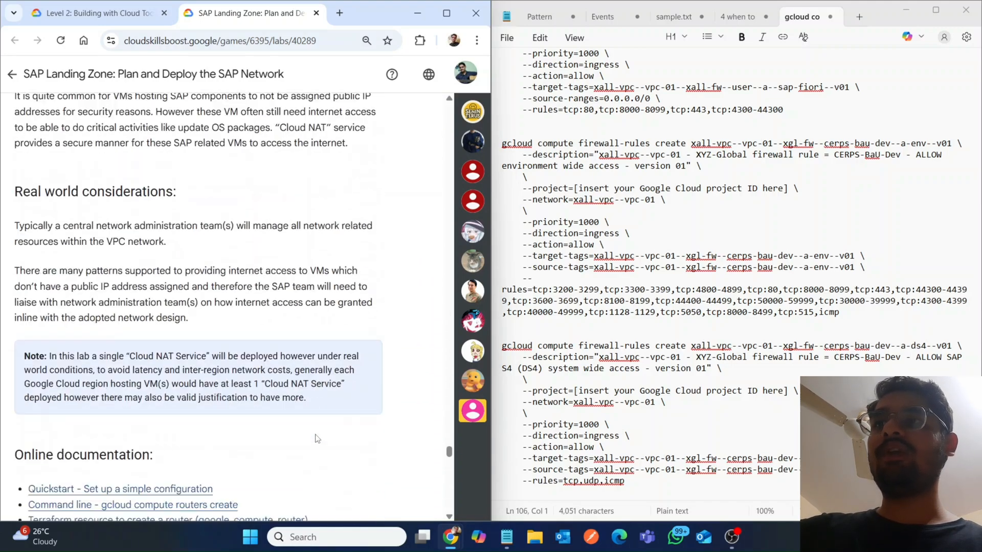
scroll(316, 435, down, 15)
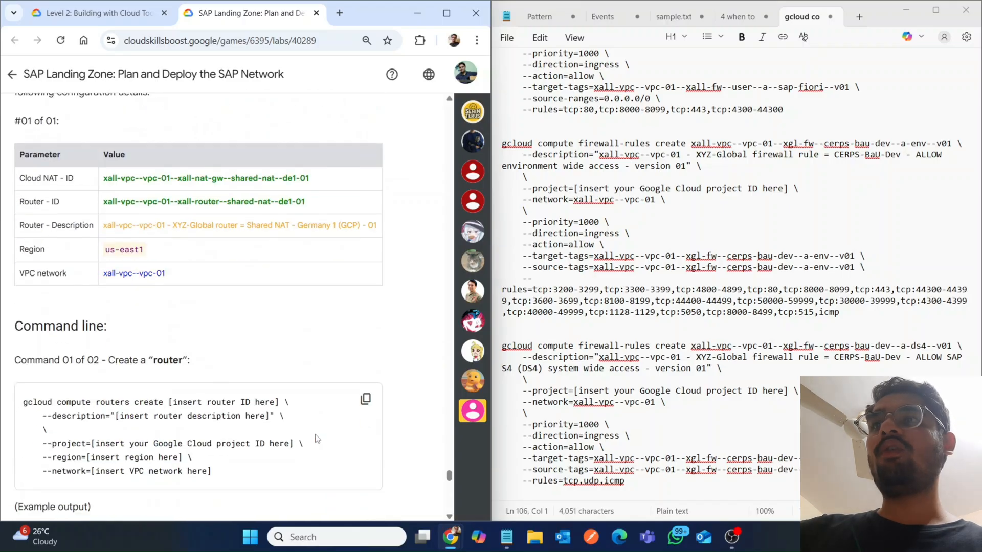
scroll(315, 435, up, 10)
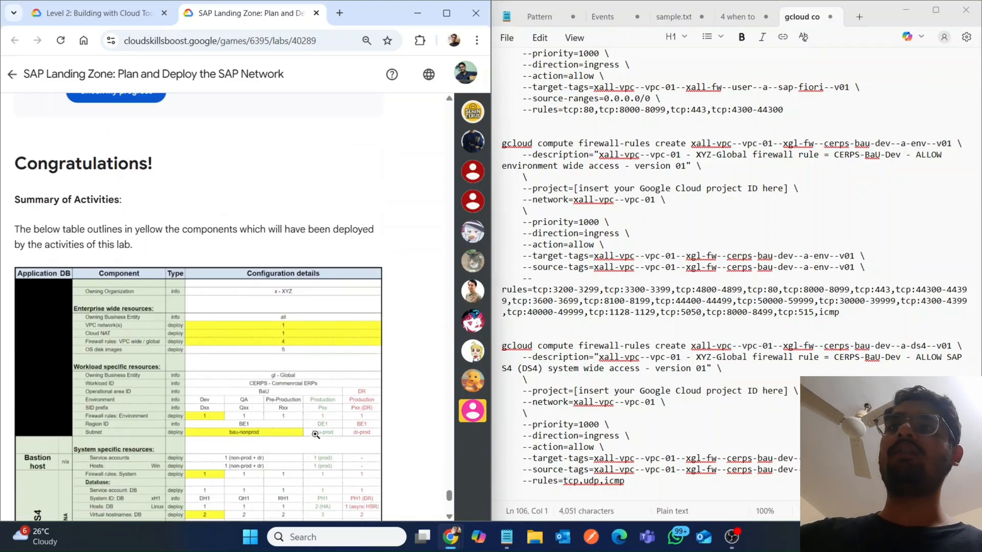
scroll(317, 435, up, 20)
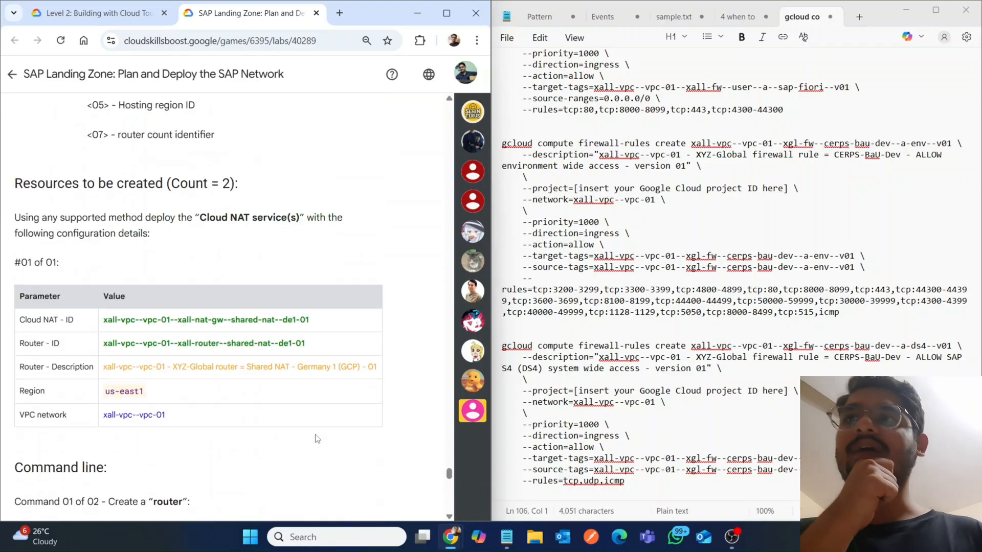
scroll(316, 439, up, 20)
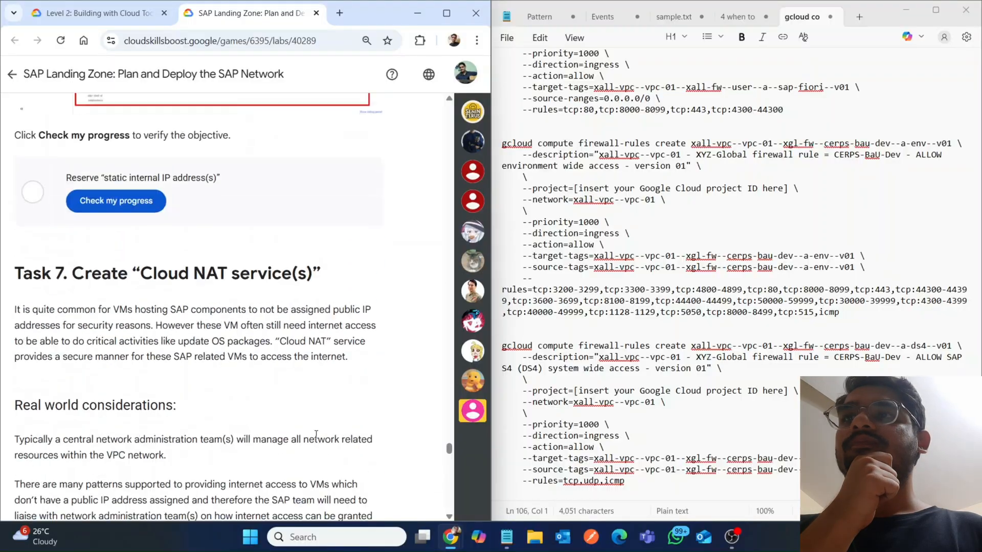
scroll(317, 438, up, 15)
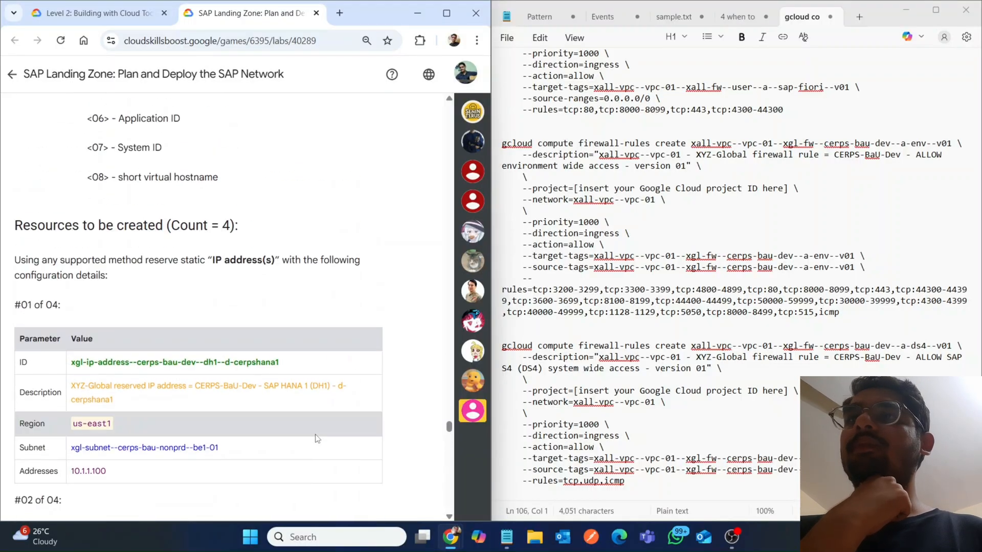
scroll(317, 438, up, 20)
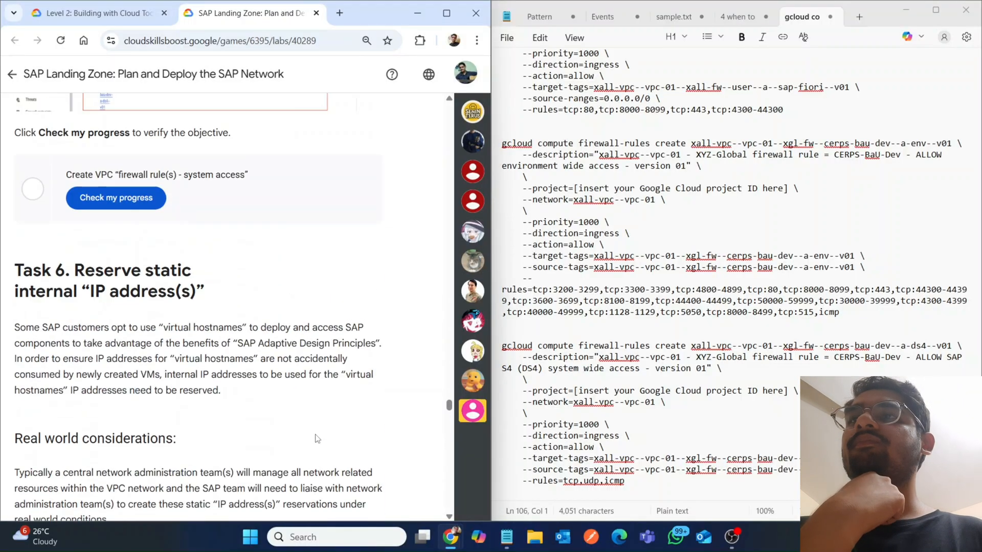
scroll(317, 438, up, 6)
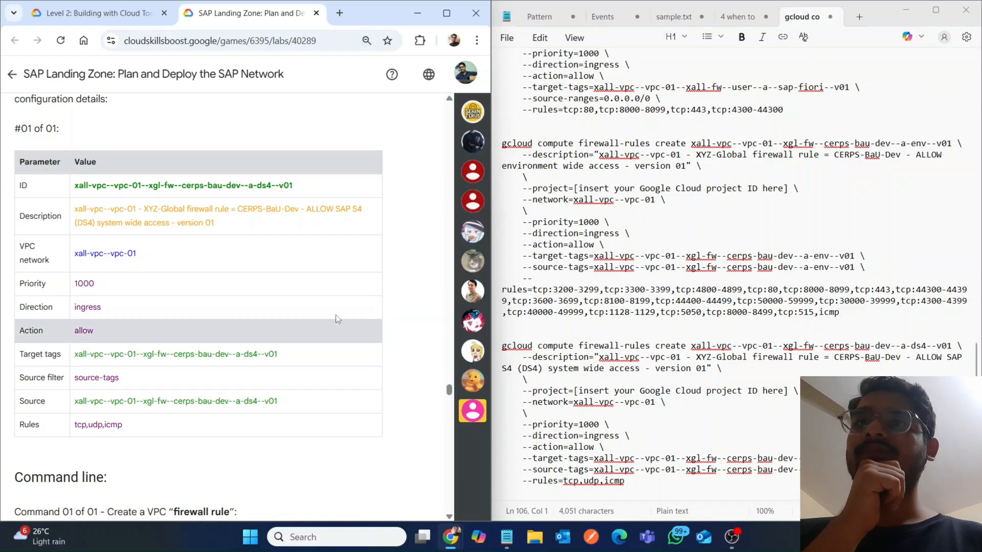
Step: Copy the lab's static IP address reservation command template into the text file below the last firewall-rule command, leaving blank lines between them
scroll(388, 318, down, 1)
scroll(388, 319, down, 20)
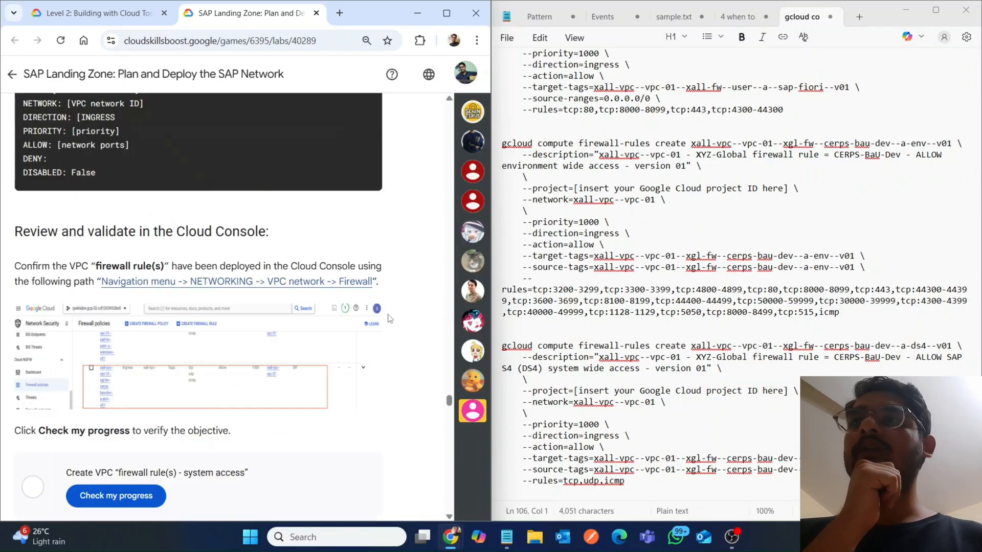
scroll(388, 319, down, 20)
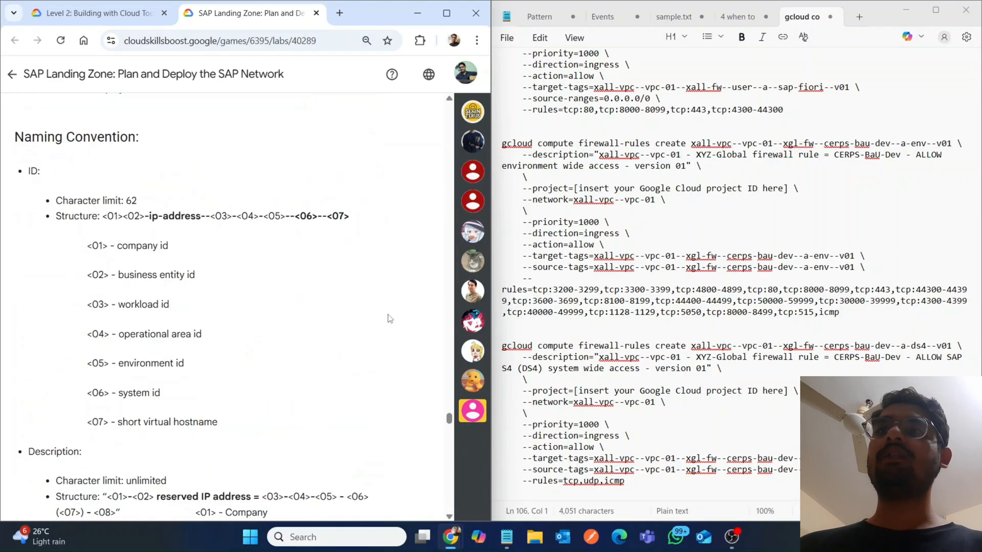
scroll(388, 319, up, 3)
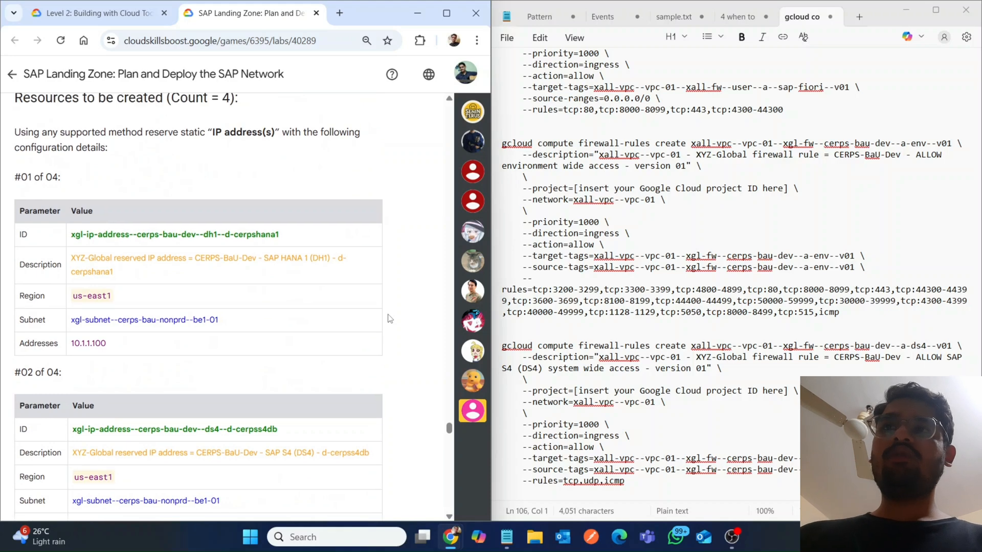
scroll(390, 319, down, 7)
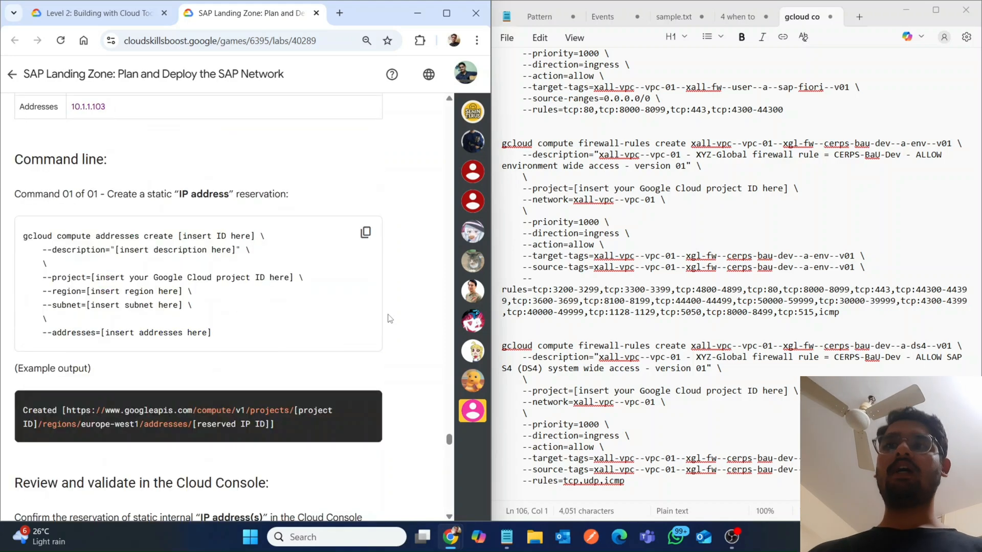
click(365, 220)
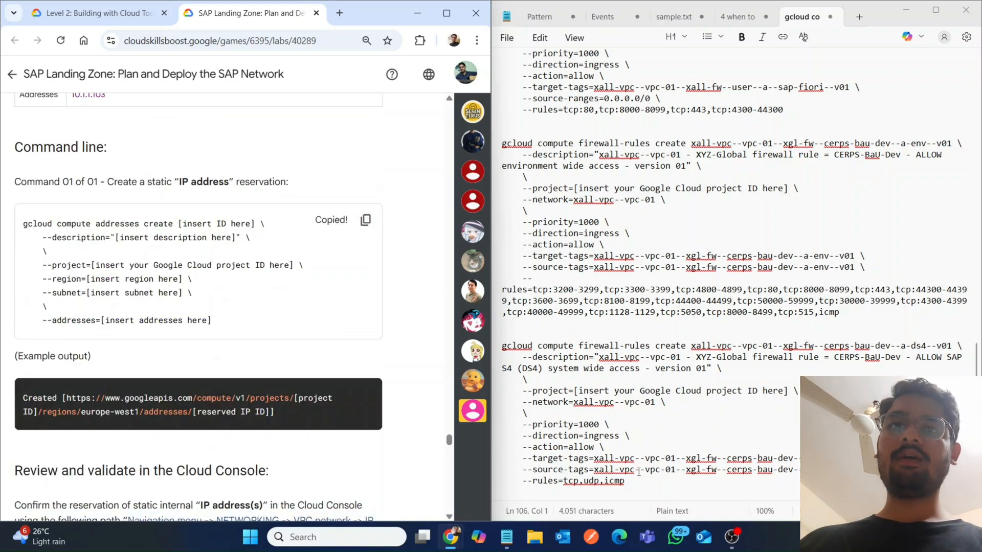
click(636, 483)
key(Return)
key(Return)
key(Return)
key(Return)
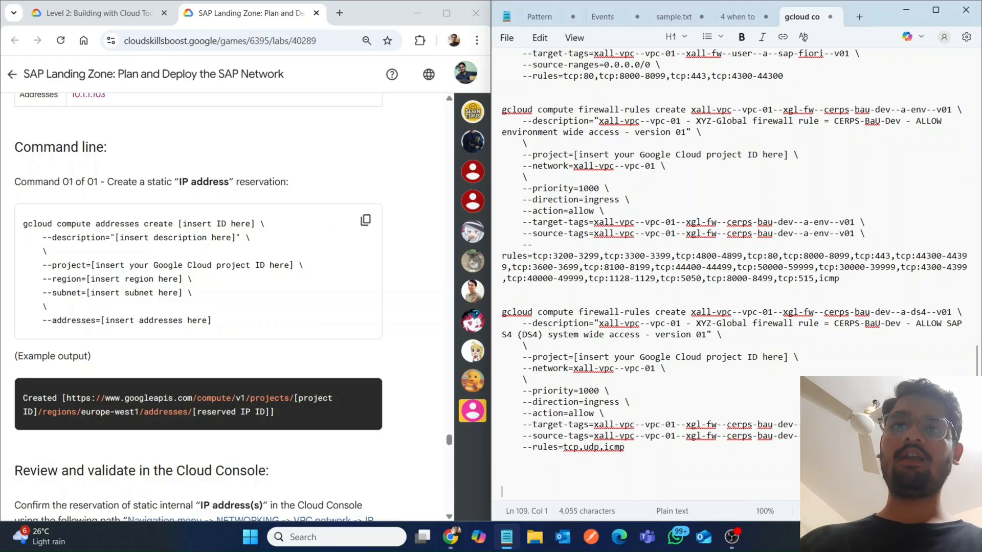
key(ctrl+v)
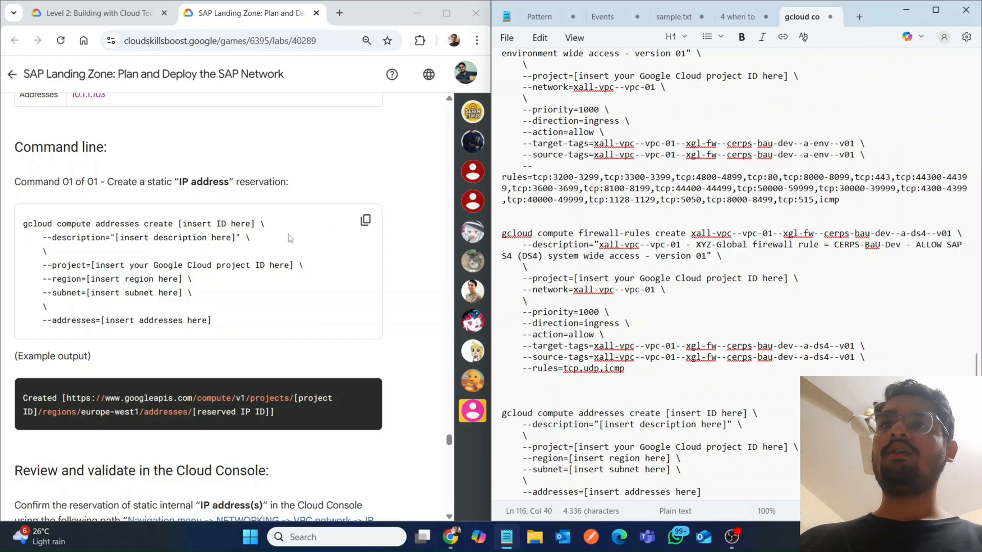
Step: Add three more copies of the gcloud compute addresses create template below the first, separated by blank lines
key(Return)
key(Return)
key(ctrl+v)
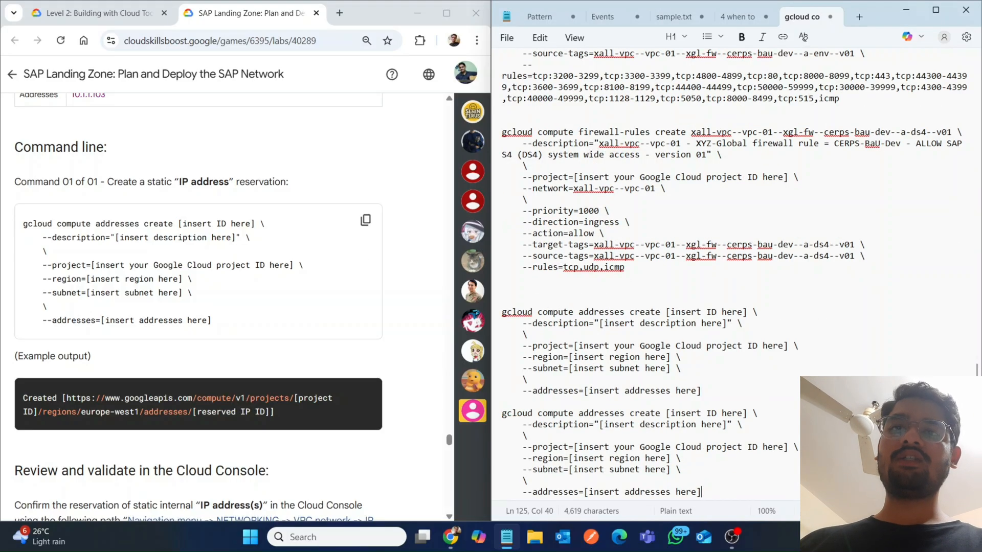
key(Return)
key(Return)
key(Return)
key(ctrl+v)
key(Return)
key(Return)
key(ctrl+v)
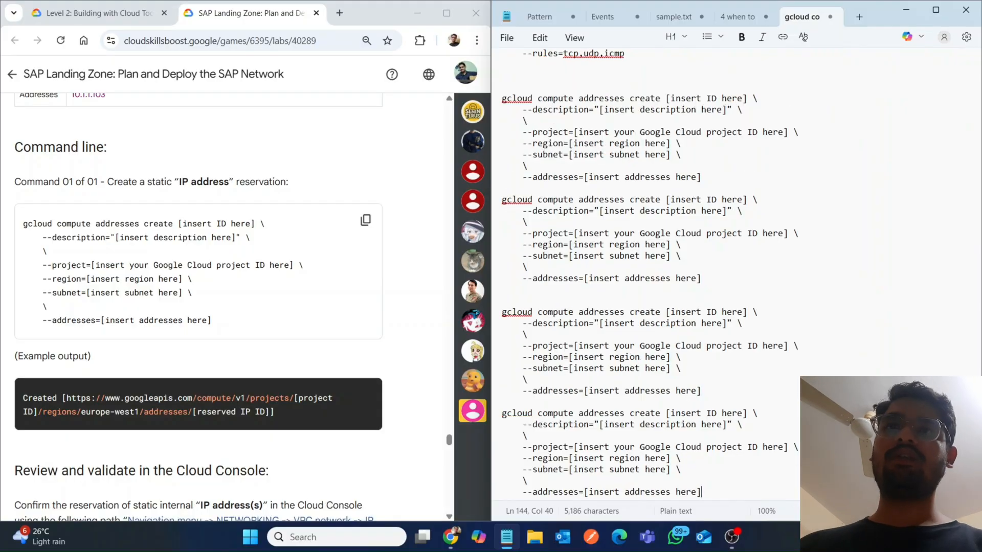
Step: Replace the ID placeholder in the first addresses command with xgl-ip-address--cerps-bau-dev--dh1--d-cerpshana1 from lab table #01 of 04
click(387, 284)
scroll(387, 284, up, 10)
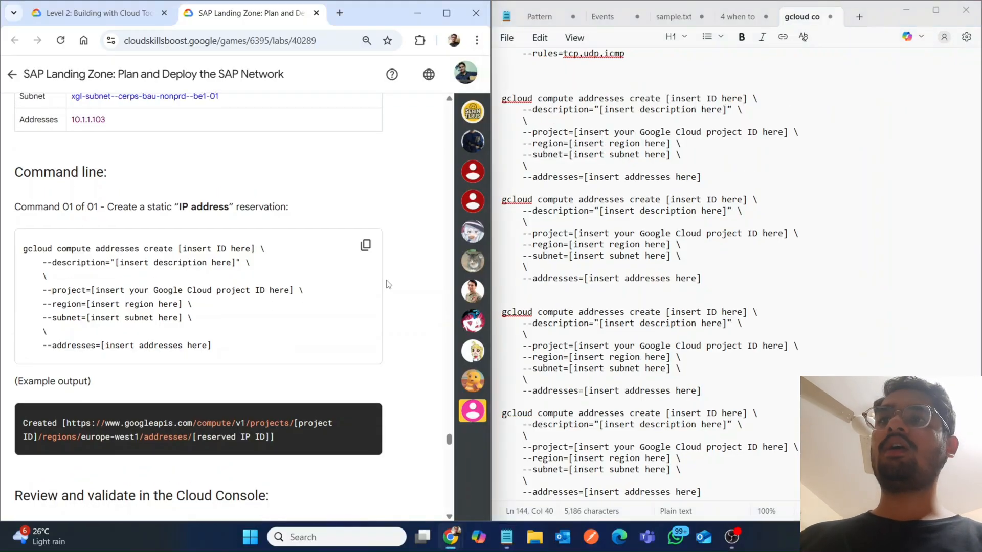
scroll(387, 284, up, 6)
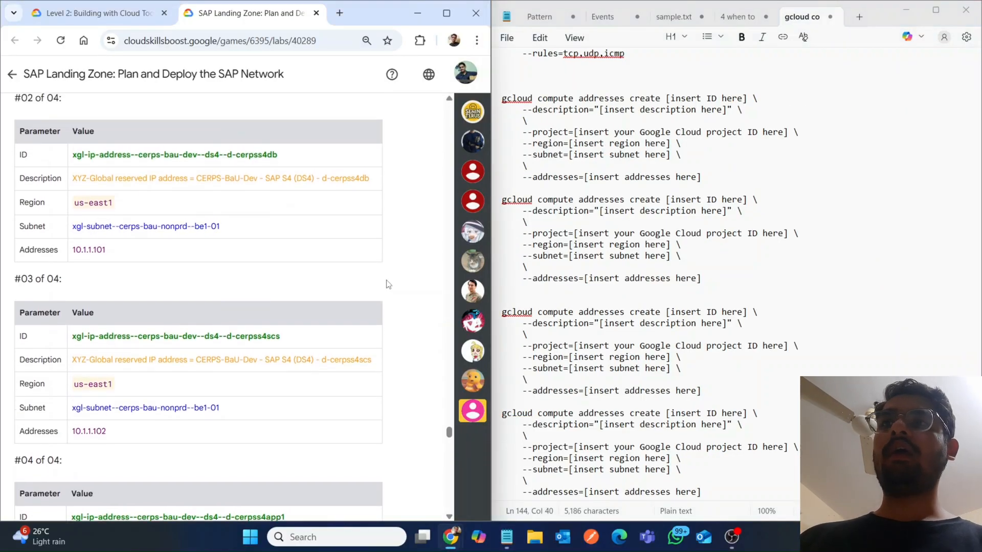
triple_click(181, 292)
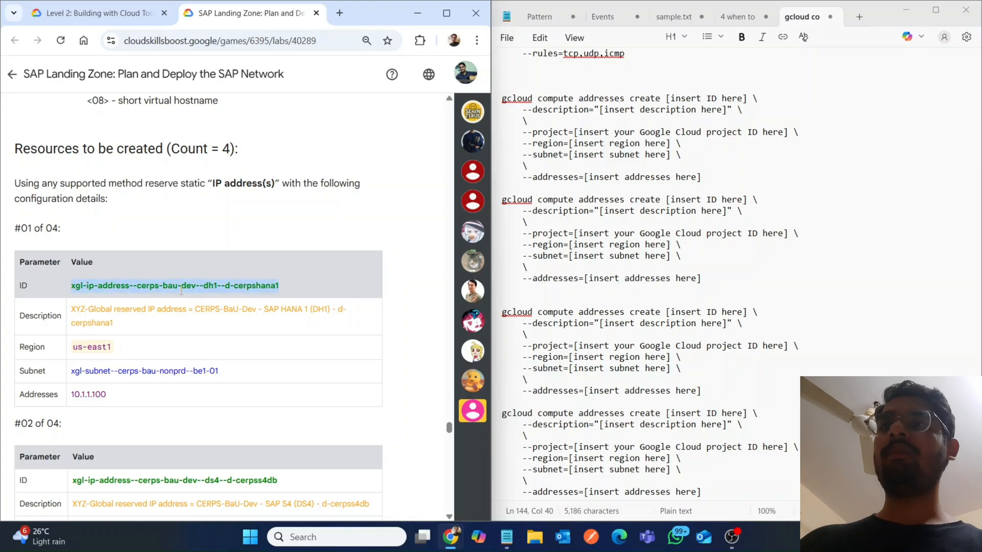
drag(660, 98, 751, 98)
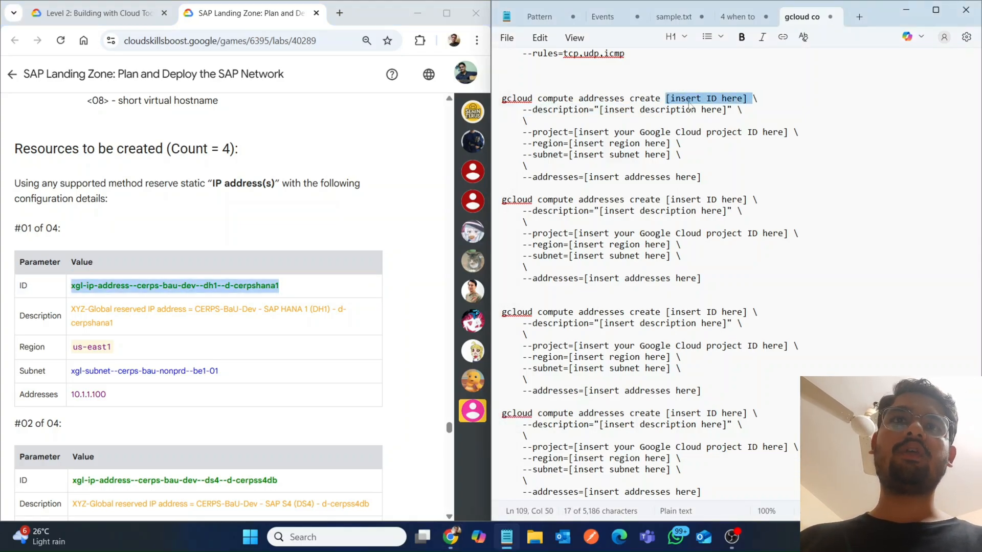
double_click(689, 104)
drag(750, 98, 671, 98)
text(i])
key(BackSpace)
key(BackSpace)
key(BackSpace)
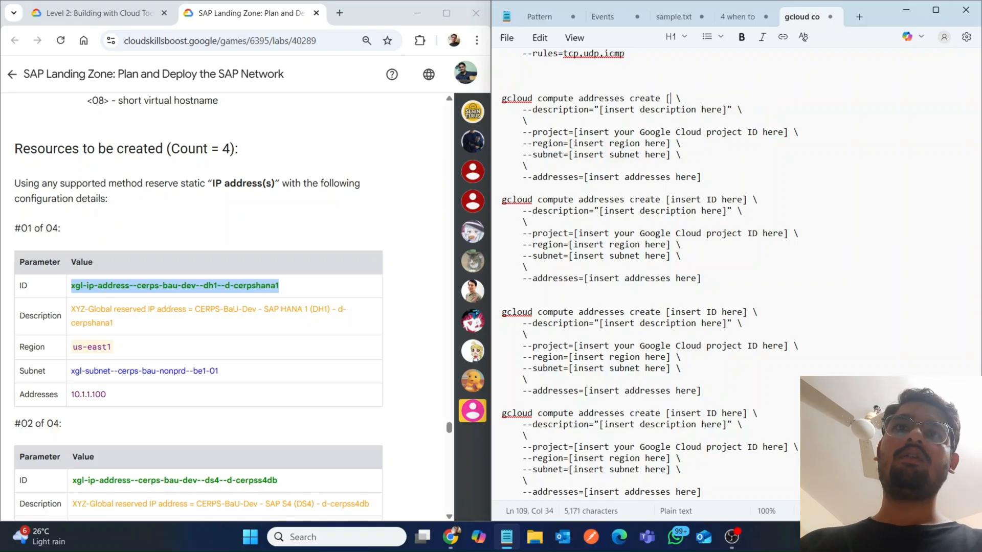
text(v)
key(BackSpace)
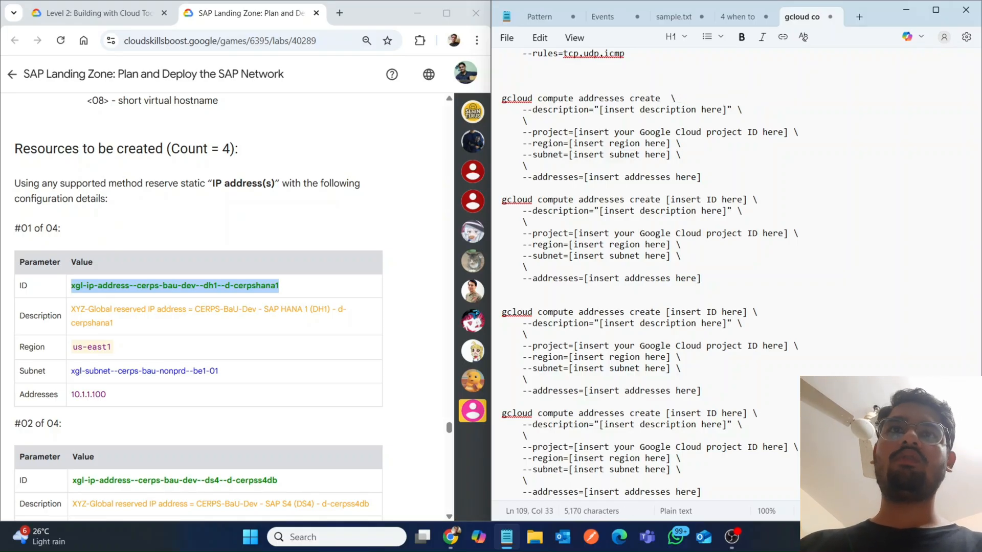
key(ctrl+v)
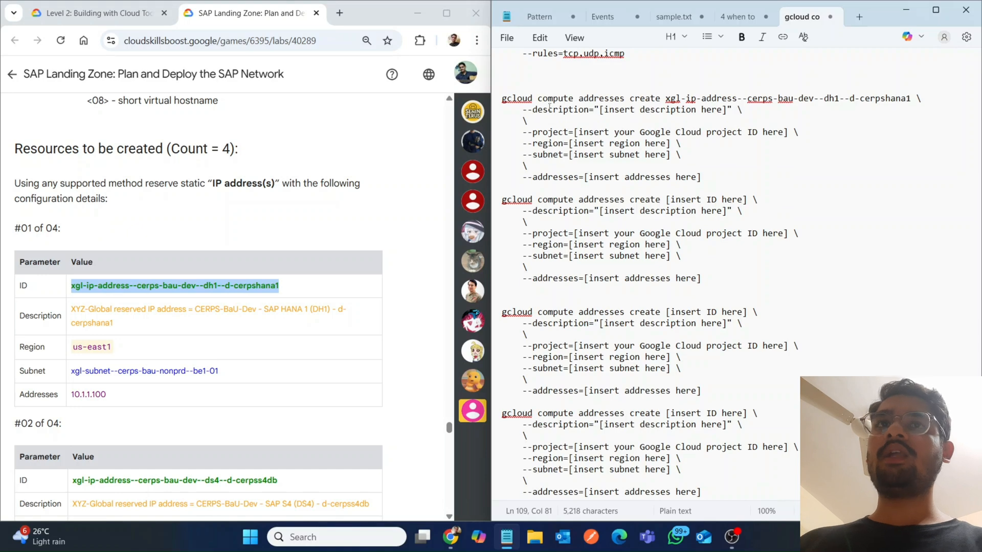
Step: Fill the first addresses command's description with XYZ-Global reserved IP address = CERPS-BaU-Dev - SAP HANA 1 (DH1) - d-cerpshana1 from the lab table
triple_click(205, 315)
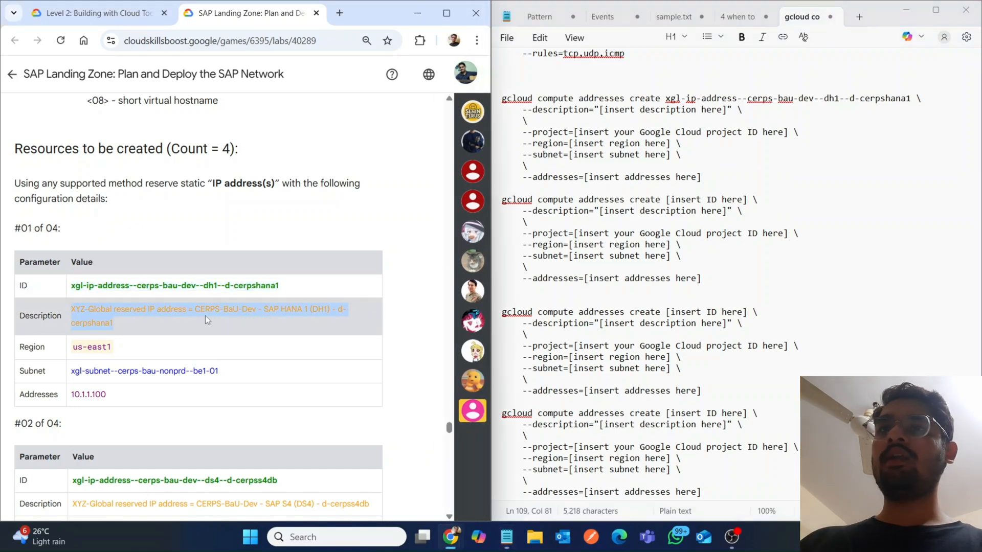
drag(726, 110, 602, 110)
key(ctrl+v)
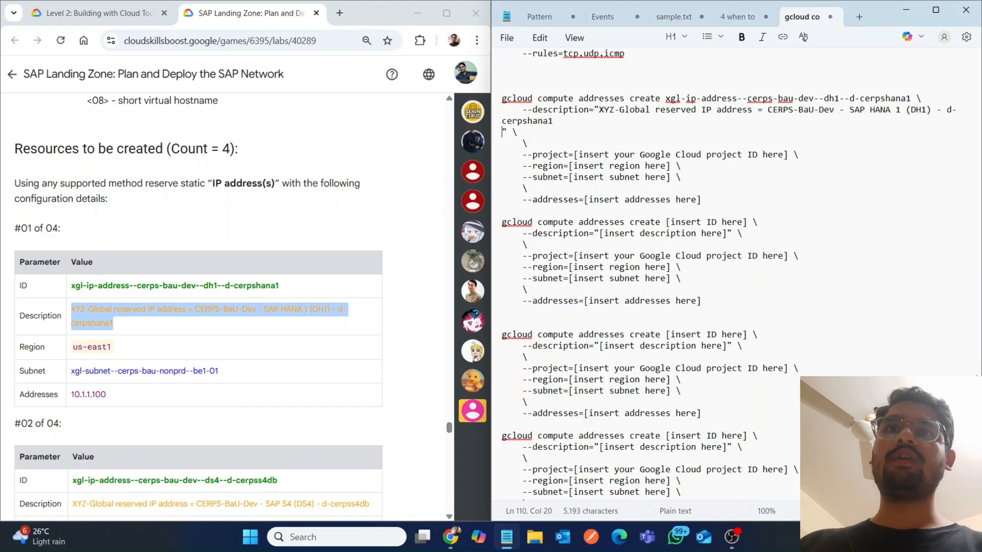
Step: Replace the region placeholder in the first addresses command with us-east1 from the lab table, keeping the trailing backslash on the same line
triple_click(94, 347)
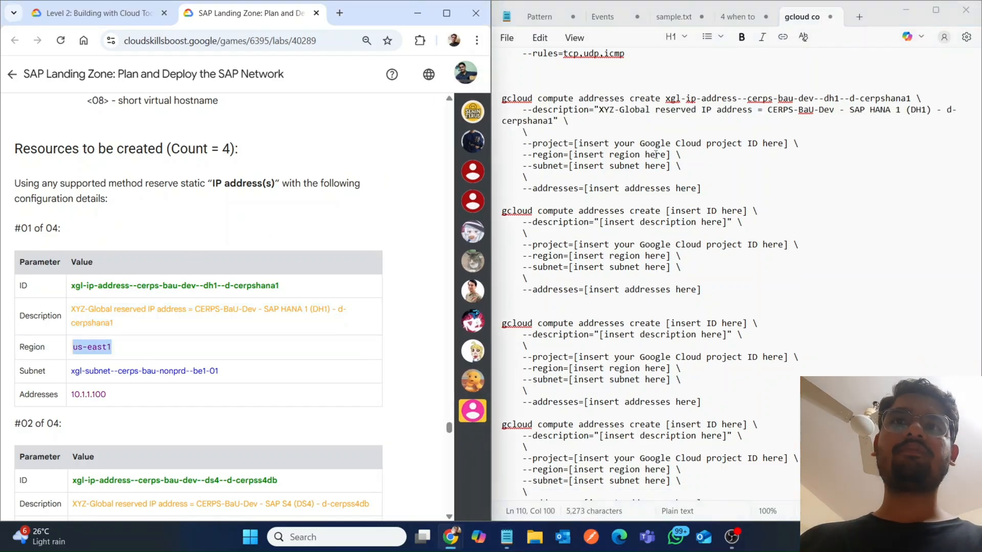
drag(570, 157, 673, 158)
key(ctrl+v)
key(BackSpace)
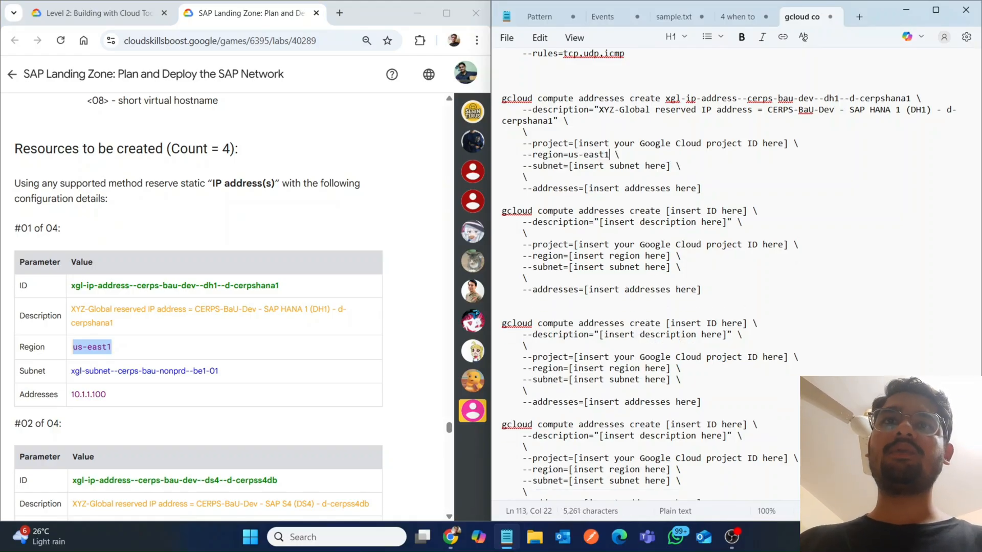
Step: Replace the subnet placeholder in the first addresses command with xgl-subnet--cerps-bau-nonprd--be1-01, copied from the lab table
triple_click(153, 370)
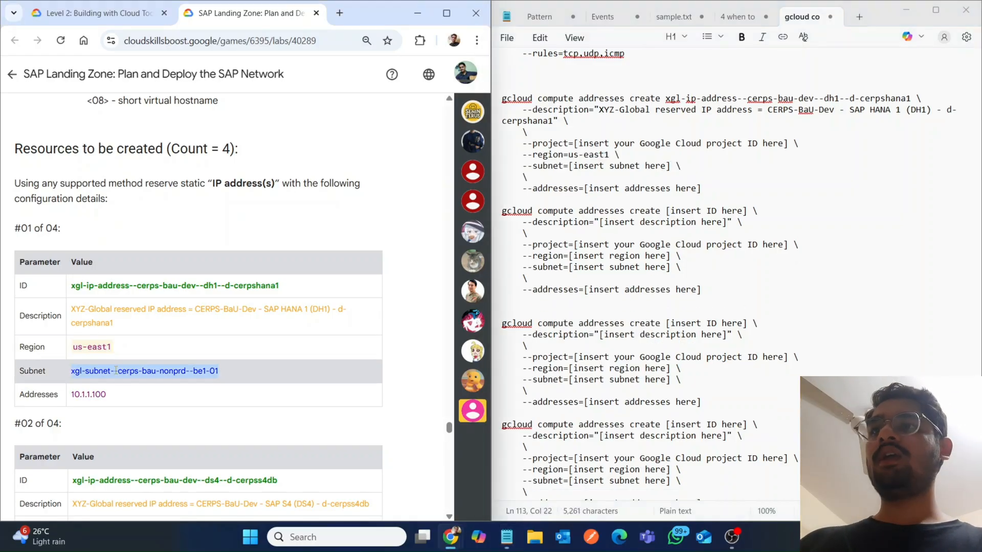
drag(671, 166, 571, 168)
key(BackSpace)
key(ctrl+v)
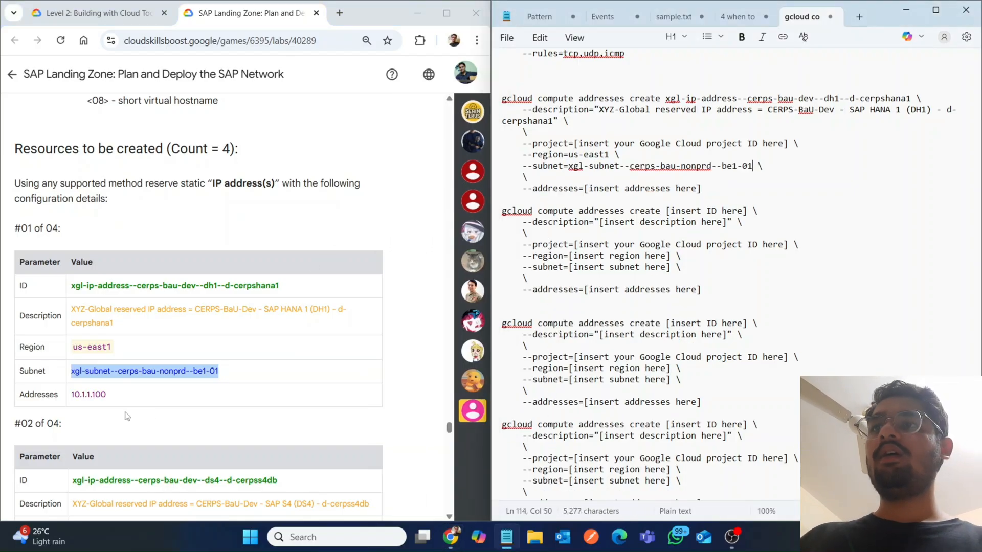
Step: Replace the addresses placeholder in the first addresses command with 10.1.1.100 from lab table #01 of 04
triple_click(107, 403)
key(ctrl+c)
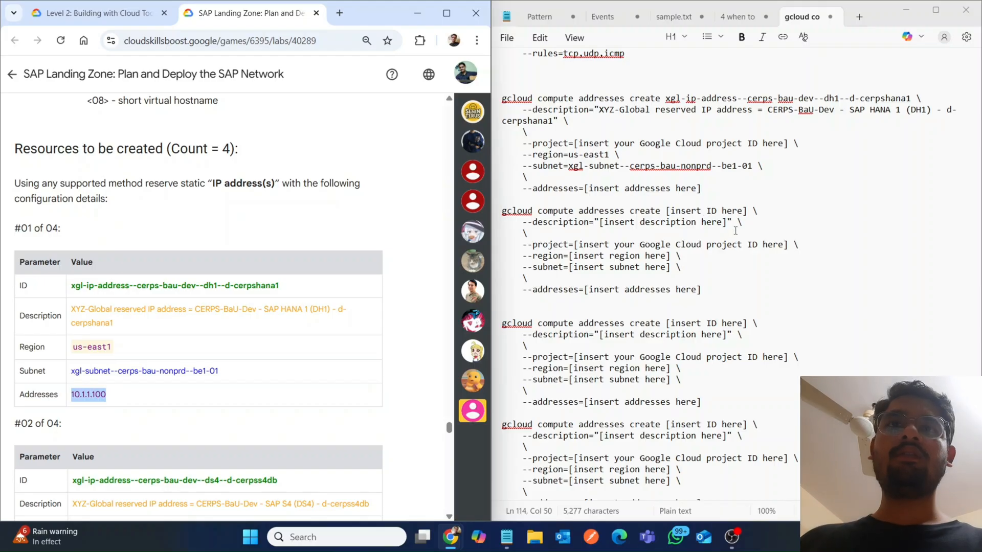
drag(702, 188, 585, 189)
text([i)
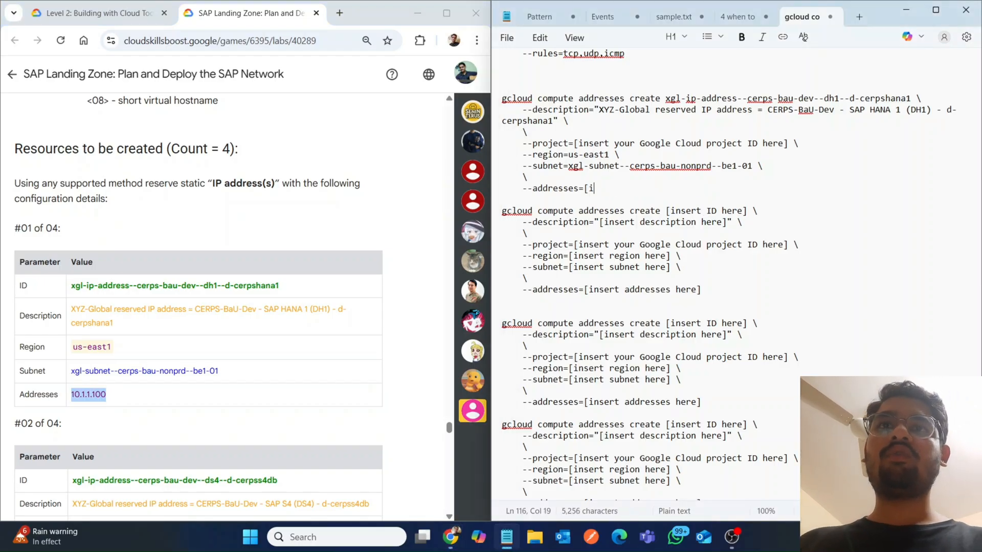
key(ctrl+v)
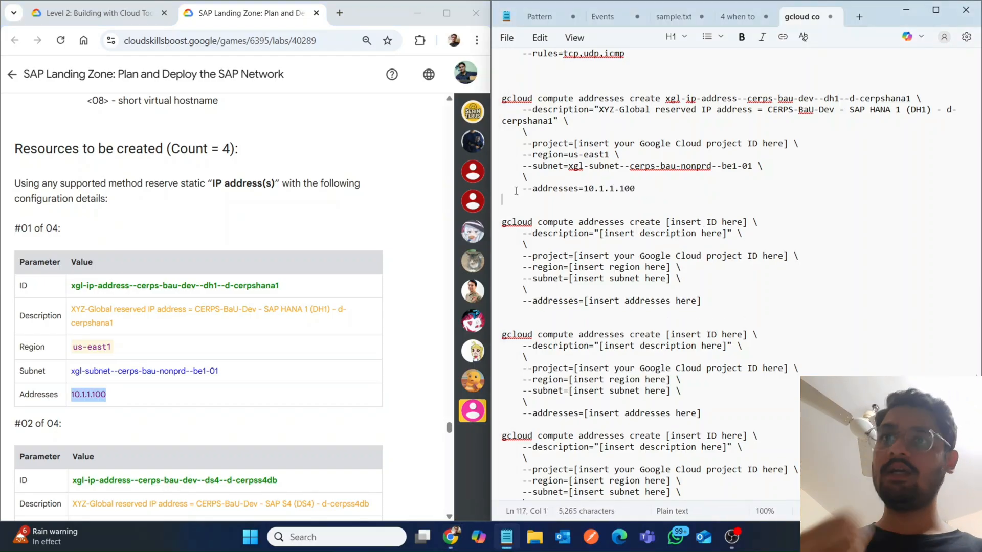
Step: Replace the addresses placeholder in the second addresses command with 10.1.1.101 from lab table #02 of 04
click(344, 279)
scroll(345, 329, down, 5)
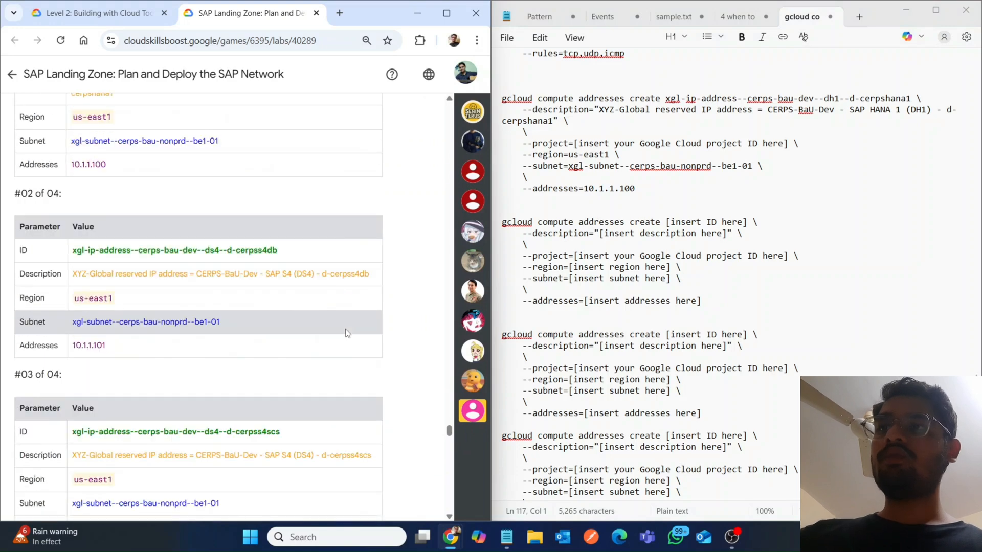
scroll(284, 342, down, 1)
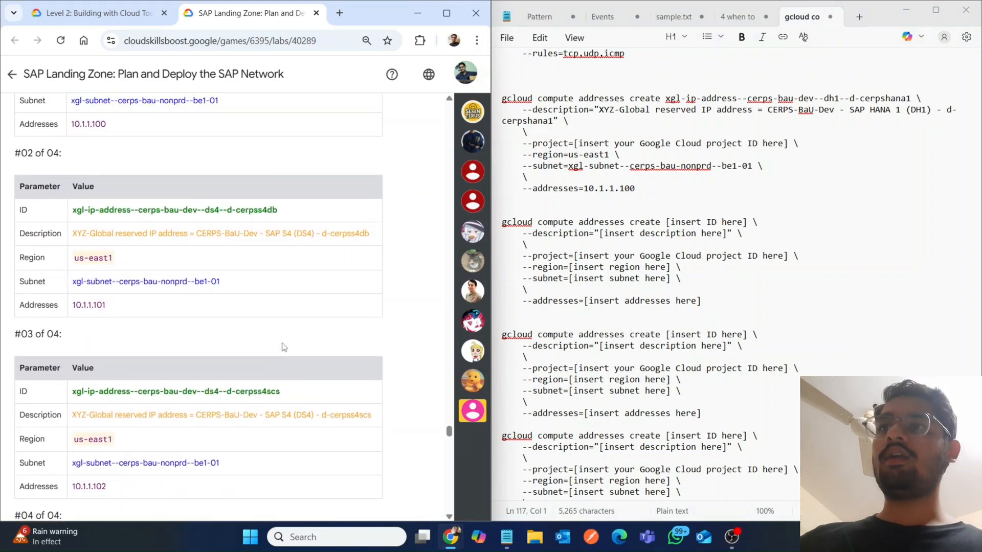
scroll(285, 348, up, 1)
double_click(90, 320)
key(ctrl+c)
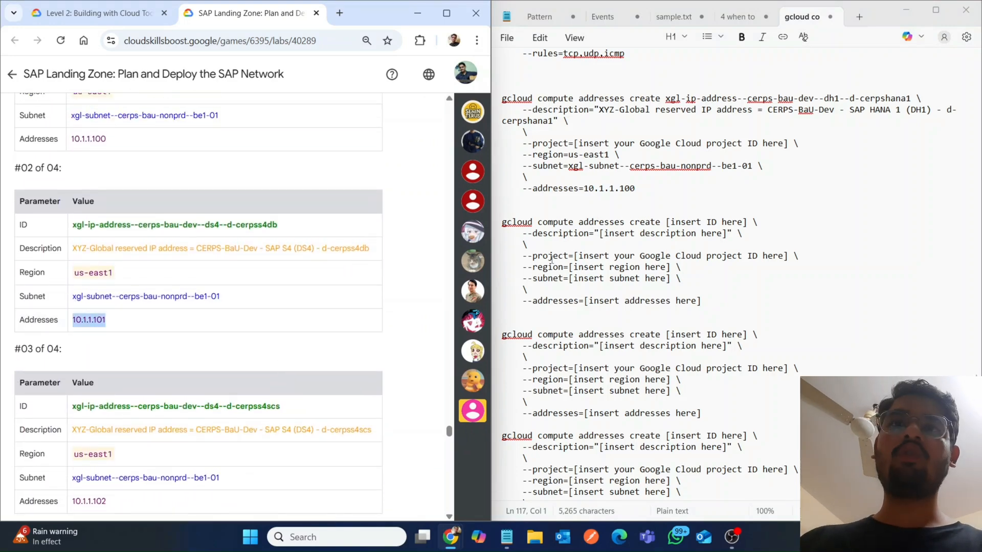
drag(701, 301, 586, 301)
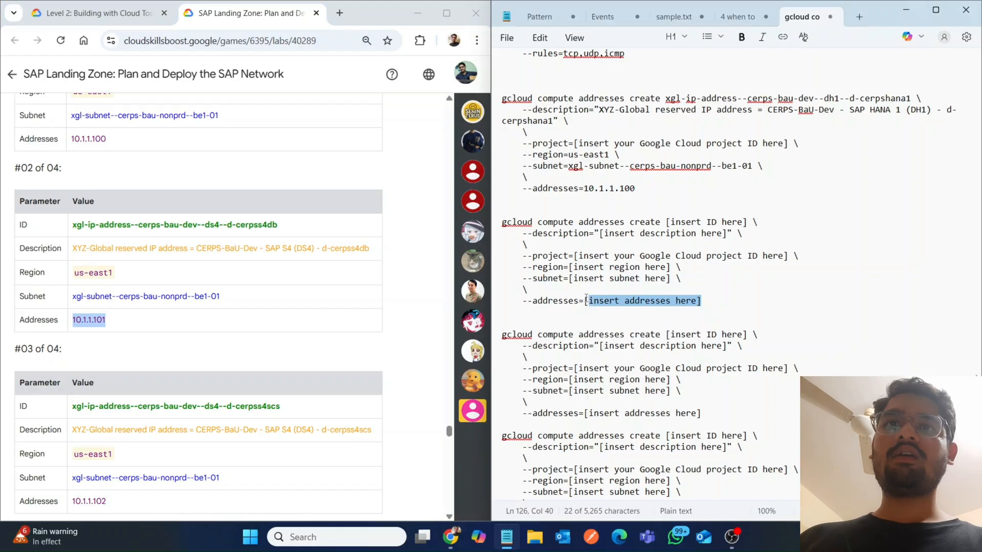
key(ctrl+v)
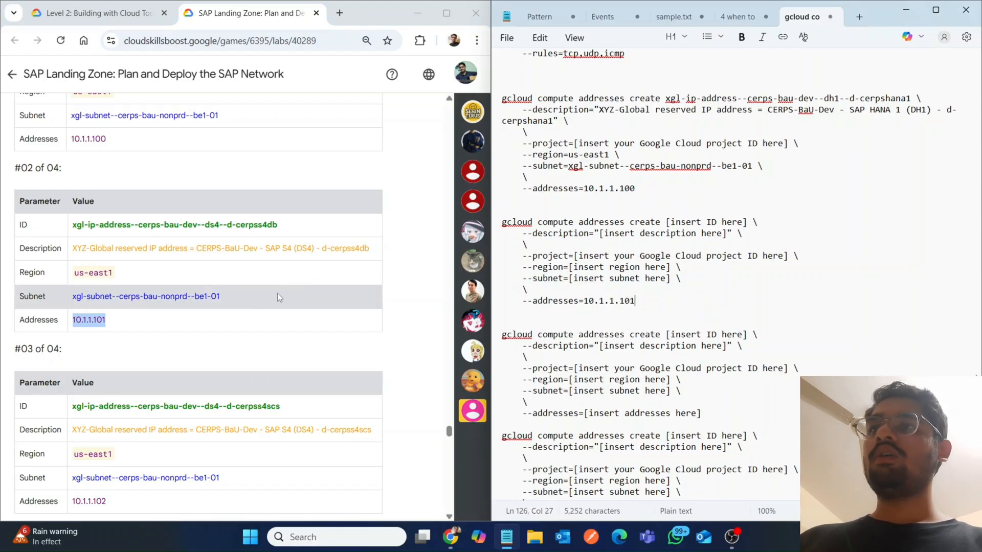
Step: Replace the subnet placeholder in the second addresses command with xgl-subnet--cerps-bau-nonprd--be1-01, copied from lab table #02 of 04
triple_click(173, 294)
key(ctrl+c)
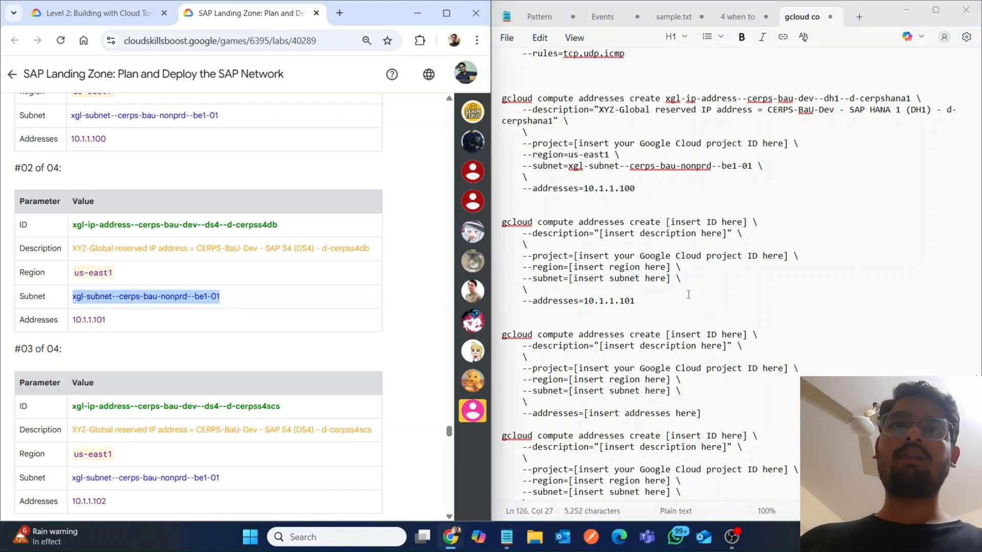
drag(670, 279, 570, 272)
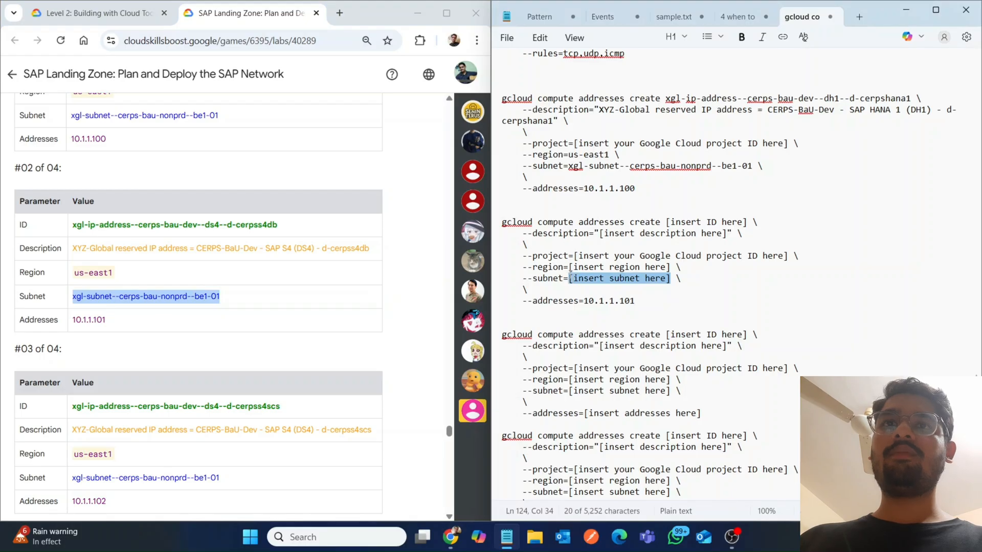
key(ctrl+v)
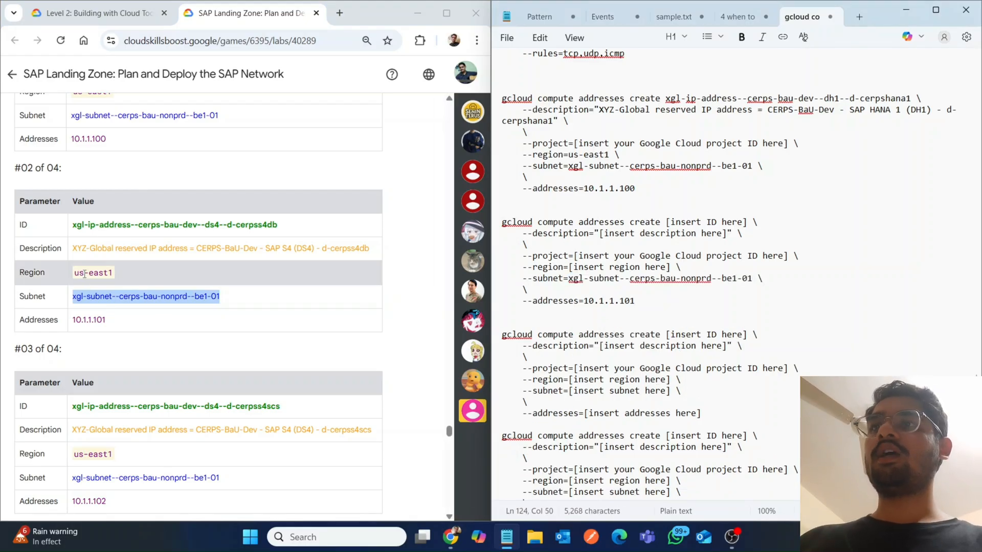
Step: Replace the region placeholder in the second addresses command with us-east1 from the lab table, keeping the trailing backslash on the same line
click(84, 274)
triple_click(84, 273)
key(ctrl+c)
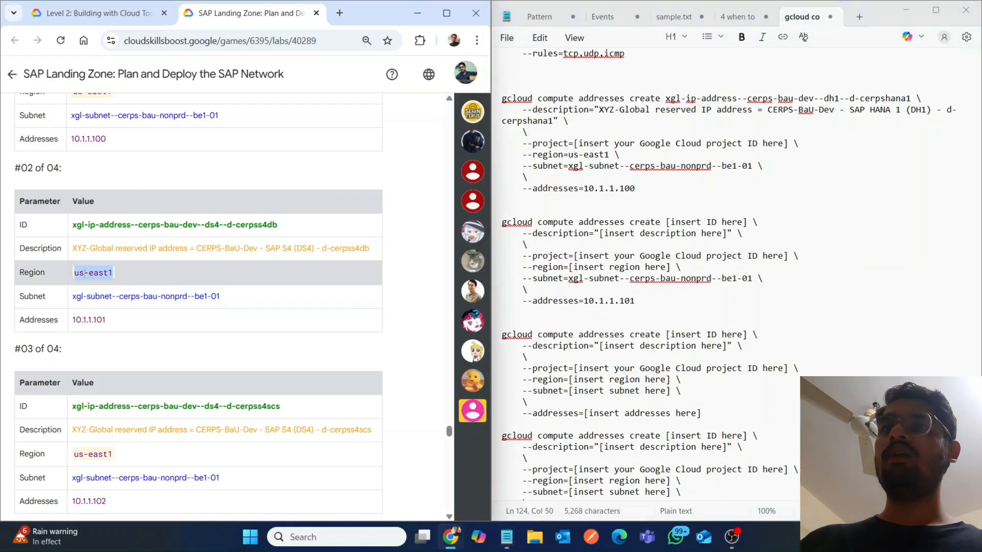
drag(671, 267, 575, 266)
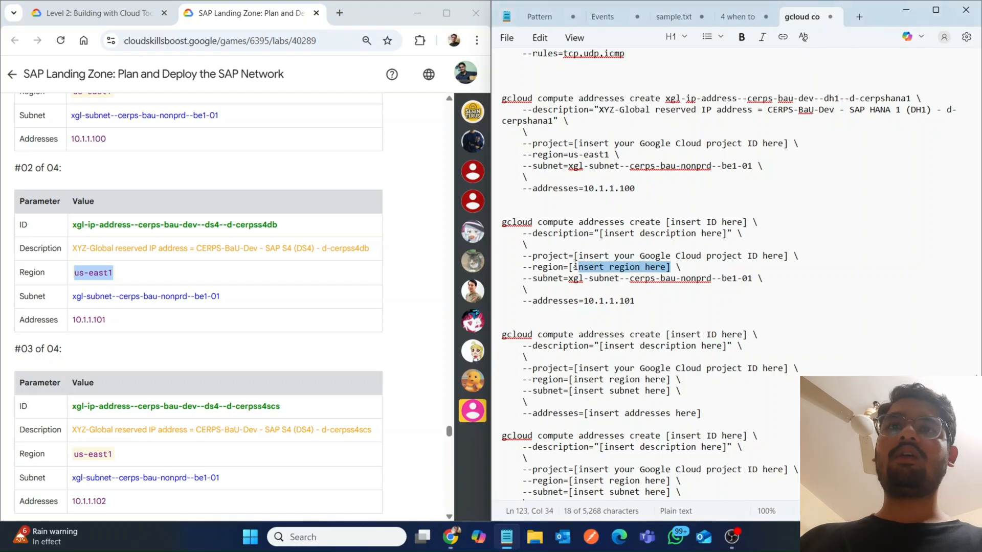
key(ctrl+v)
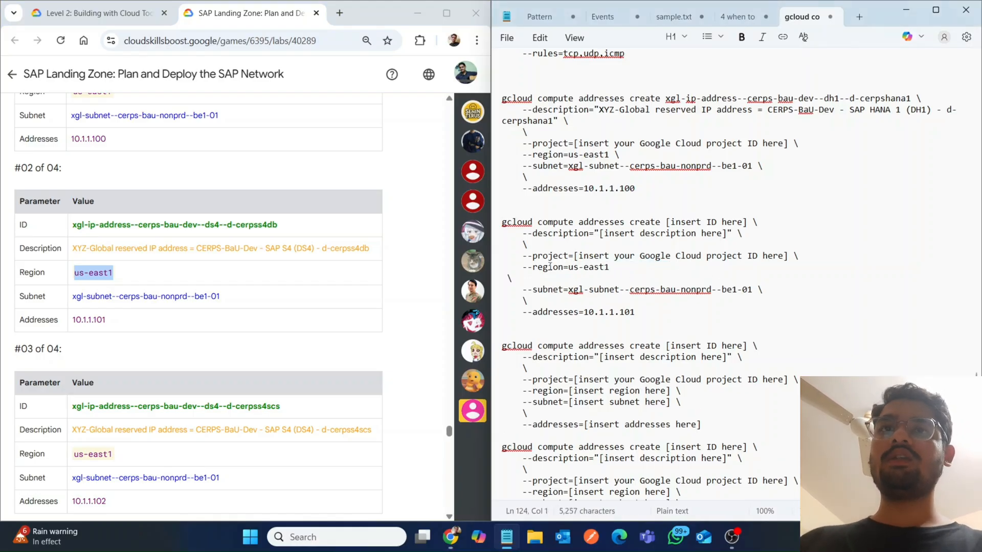
key(BackSpace)
Step: Fill the second addresses command's description with XYZ-Global reserved IP address = CERPS-BaU-Dev - SAP S4 (DS4) - d-cerpss4db from the lab table
triple_click(161, 251)
key(ctrl+c)
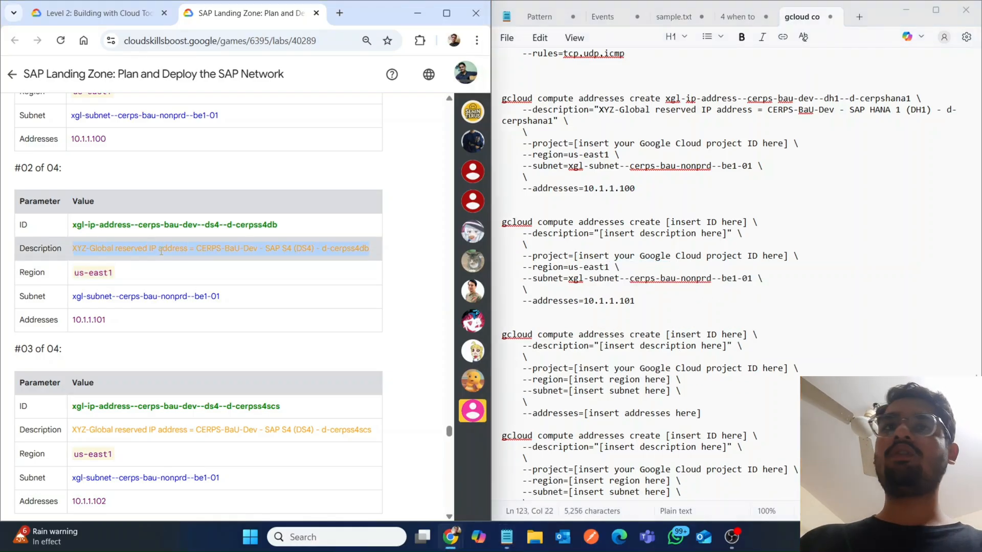
drag(727, 234, 599, 235)
key(ctrl+v)
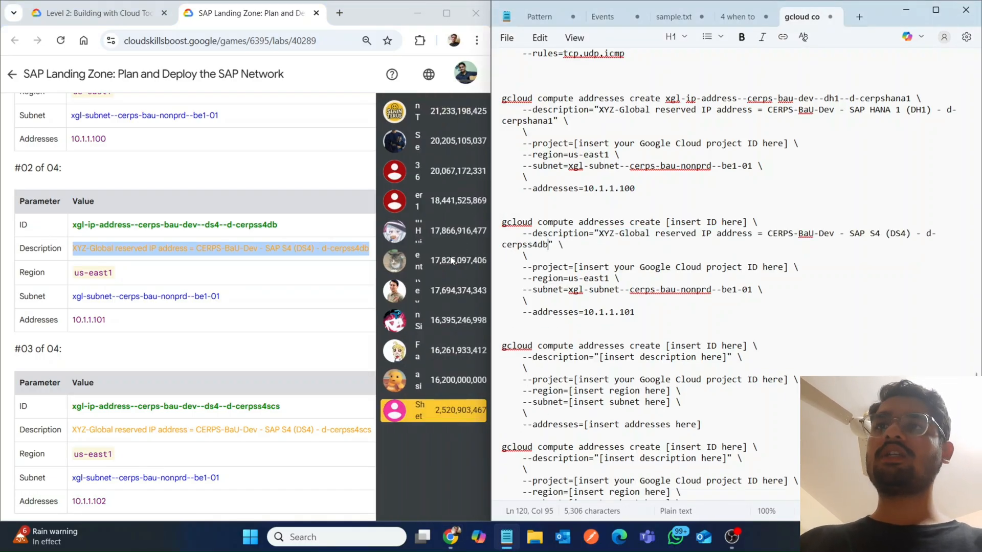
Step: Replace the ID placeholder in the second addresses command with xgl-ip-address--cerps-bau-dev--ds4--d-cerpss4db from lab table #02 of 04
double_click(157, 225)
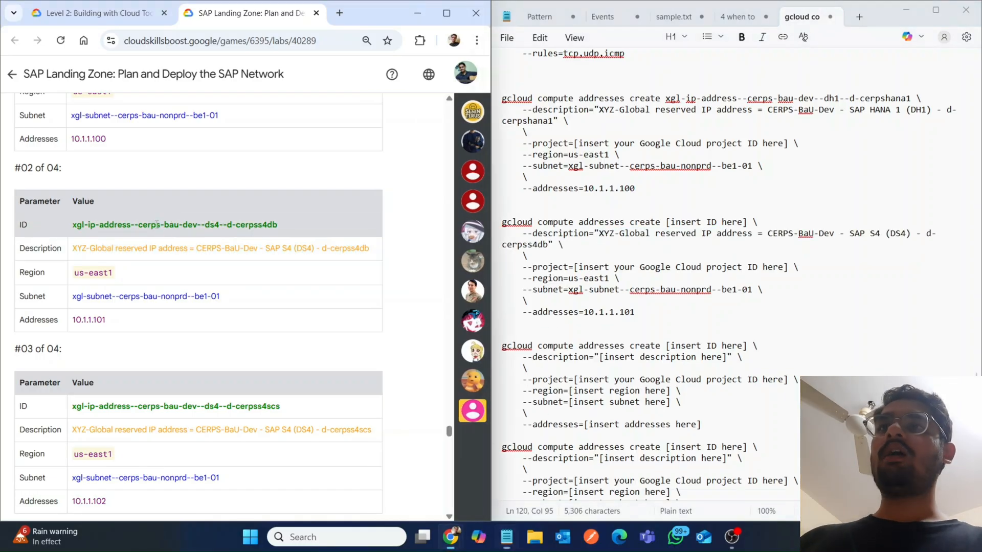
triple_click(157, 224)
key(ctrl+c)
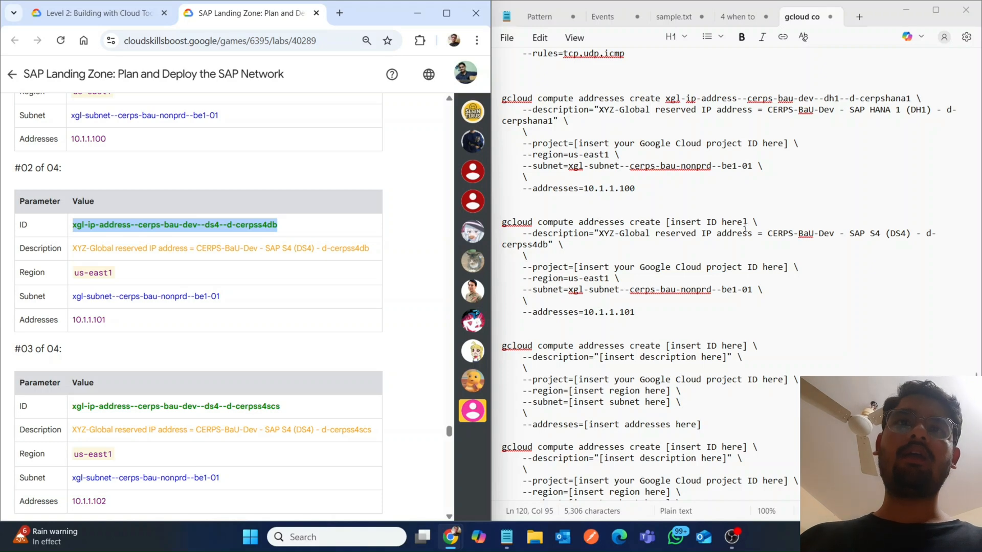
drag(747, 223, 660, 219)
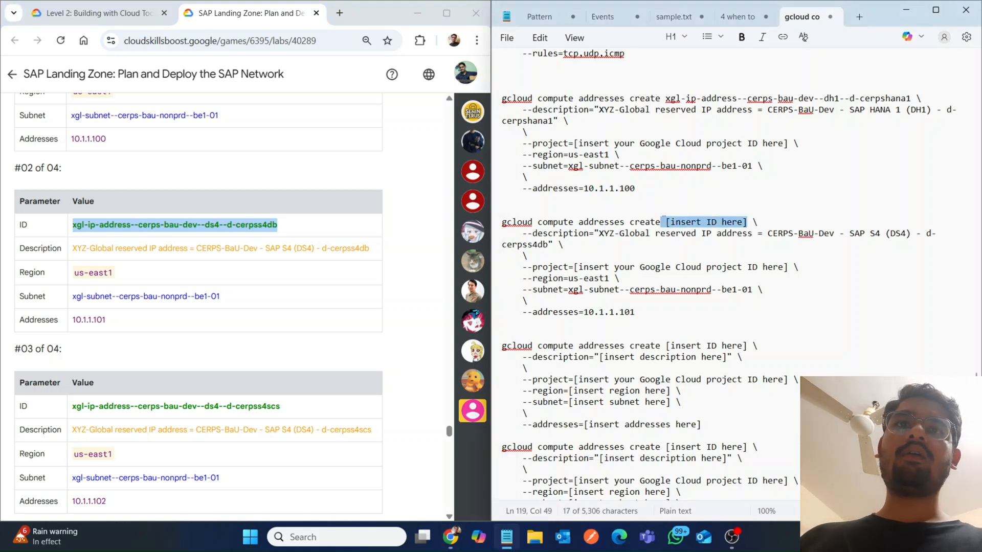
key(ctrl+v)
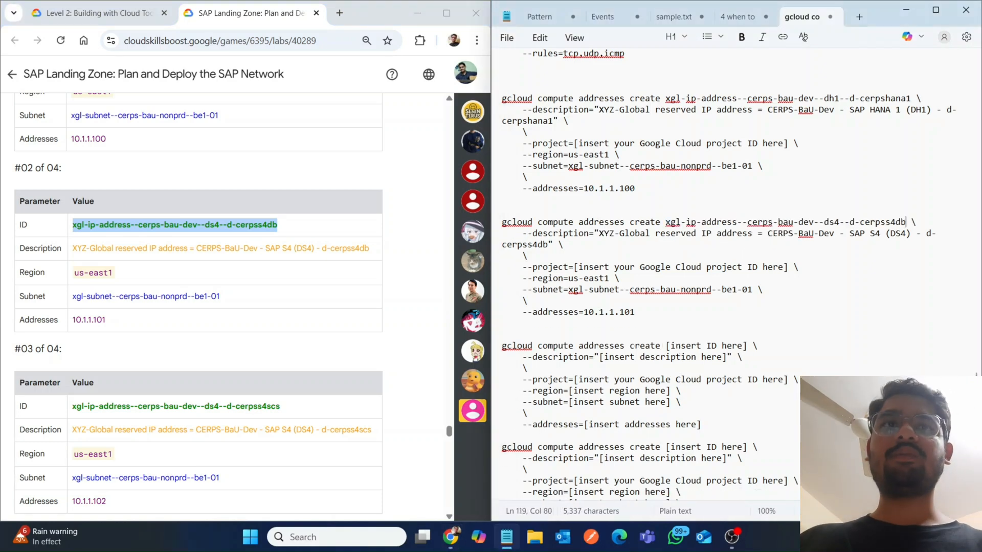
Step: Replace the ID placeholder in the third addresses command with xgl-ip-address--cerps-bau-dev--ds4--d-cerpss4scs from lab table #03 of 04
click(389, 311)
scroll(389, 310, down, 5)
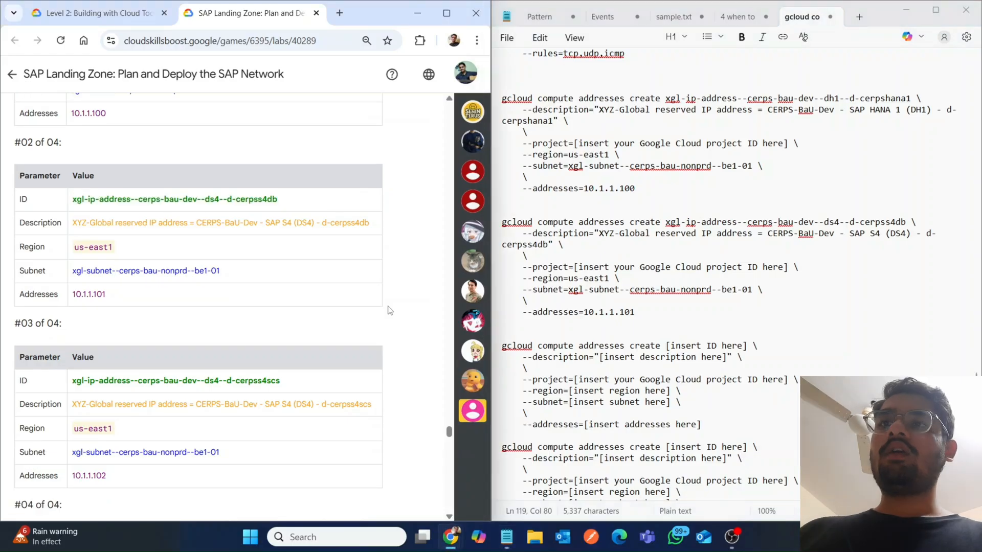
scroll(389, 310, down, 3)
scroll(200, 156, up, 2)
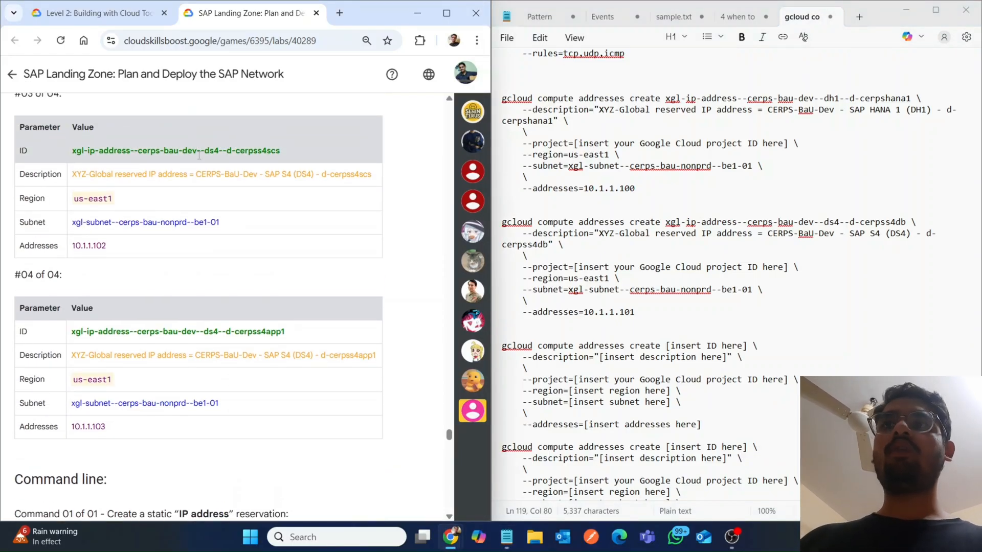
triple_click(200, 151)
key(ctrl+c)
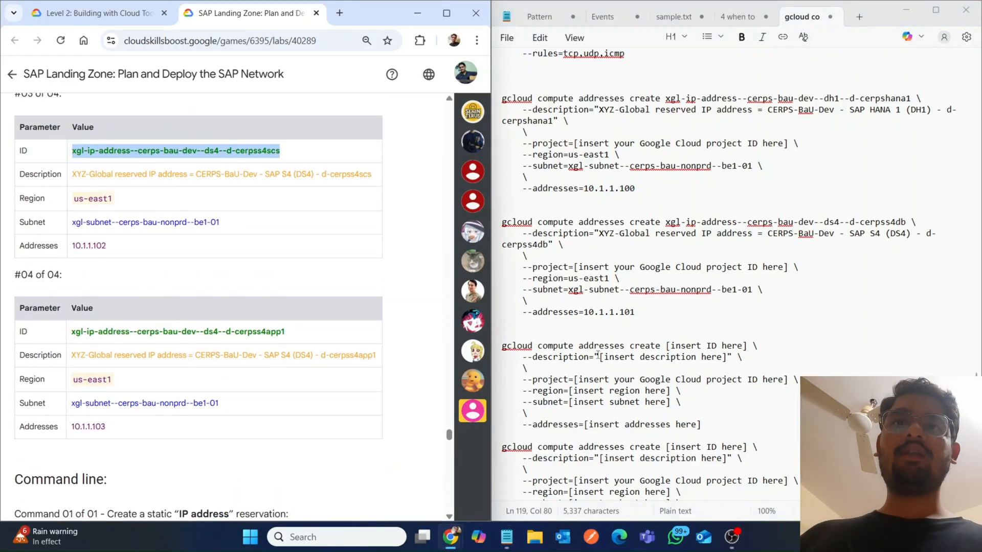
drag(668, 347, 748, 347)
key(ctrl+v)
key(BackSpace)
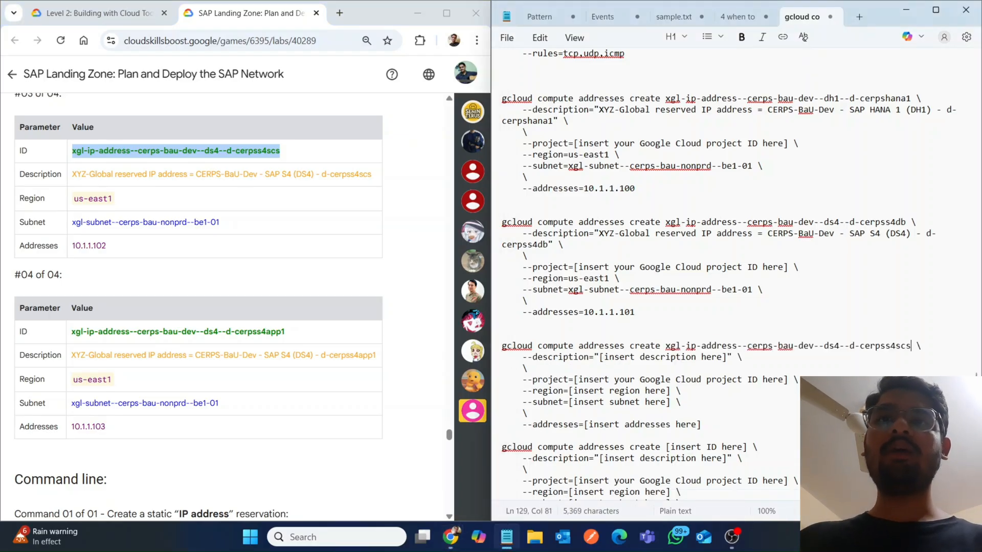
Step: Fill the third addresses command's description with XYZ-Global reserved IP address = CERPS-BaU-Dev - SAP S4 (DS4) - d-cerpss4scs from the lab table
double_click(142, 170)
triple_click(142, 171)
key(ctrl+c)
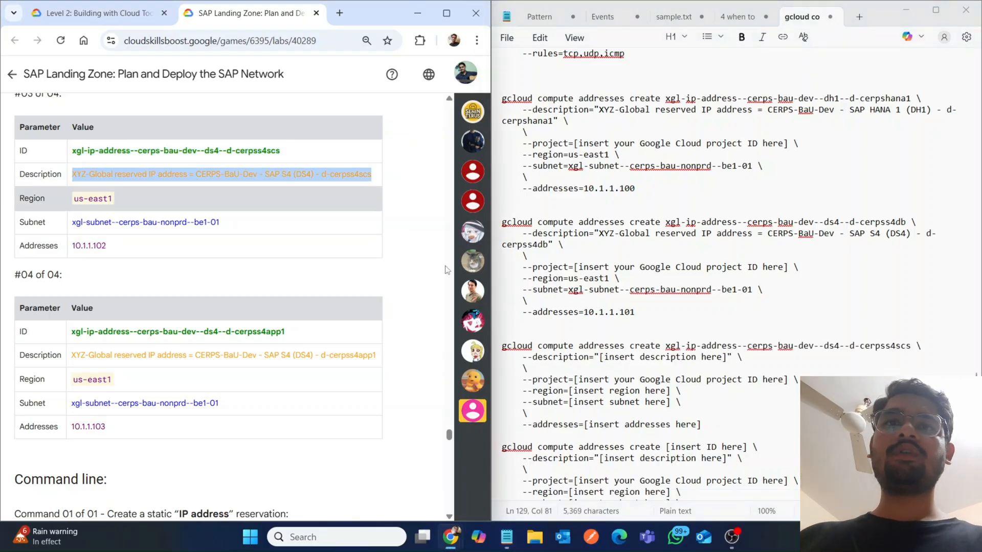
drag(596, 357, 723, 358)
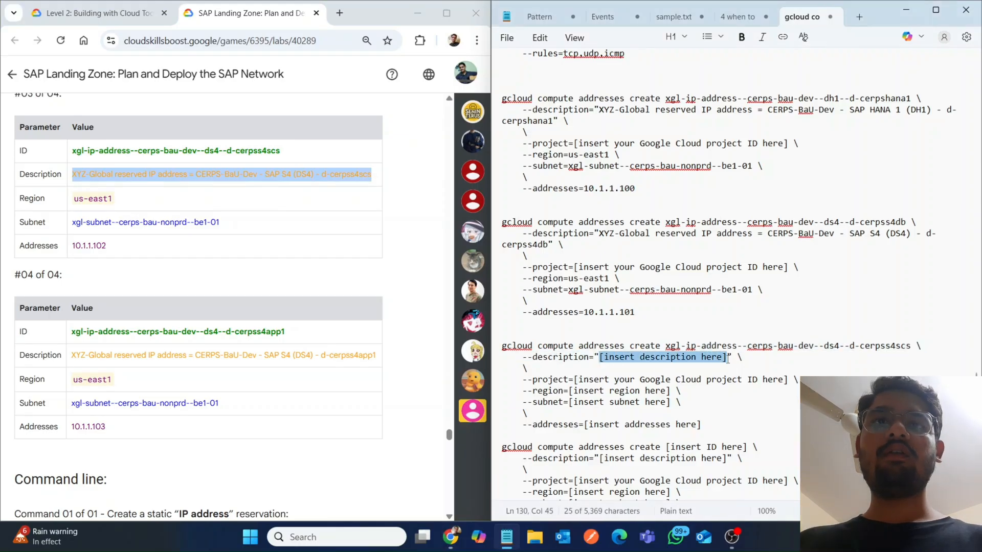
key(BackSpace)
key(ctrl+v)
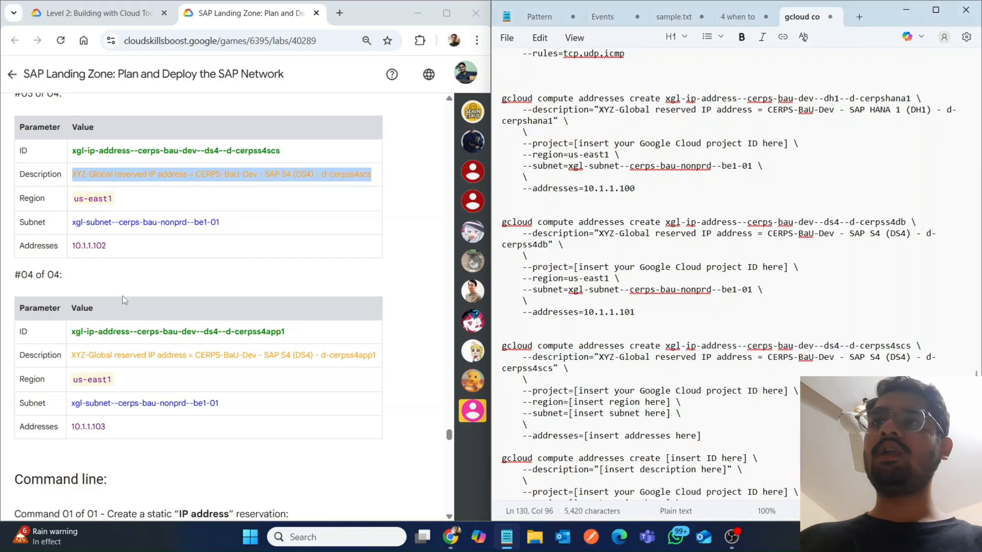
Step: Replace the region placeholder in the third addresses command with us-east1, copied from lab table #03 of 04
click(113, 199)
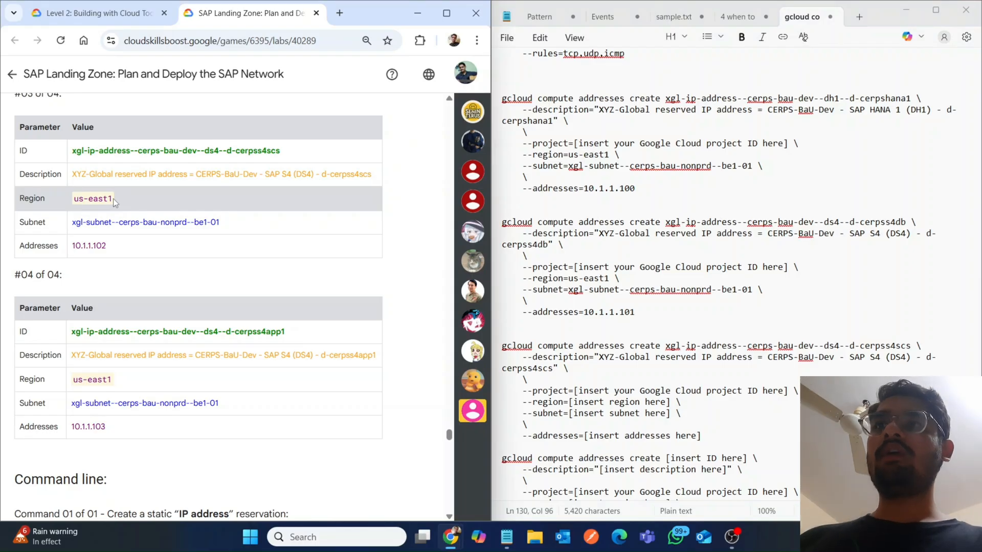
triple_click(112, 199)
key(ctrl+c)
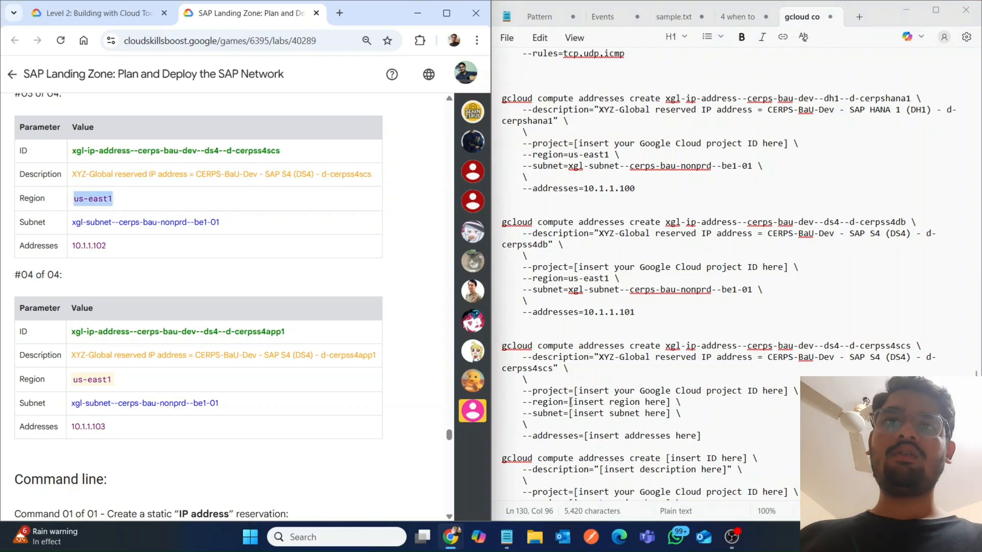
drag(570, 402, 672, 402)
key(ctrl+v)
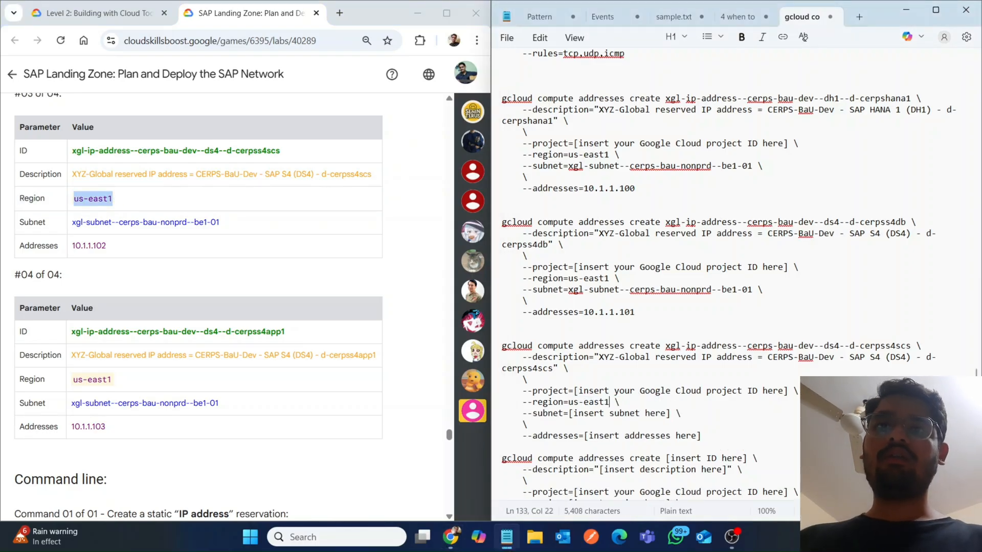
Step: Replace the subnet placeholder in the third addresses command with xgl-subnet--cerps-bau-nonprd--be1-01 from the lab table, keeping the trailing backslash on the same line
triple_click(102, 226)
key(ctrl+c)
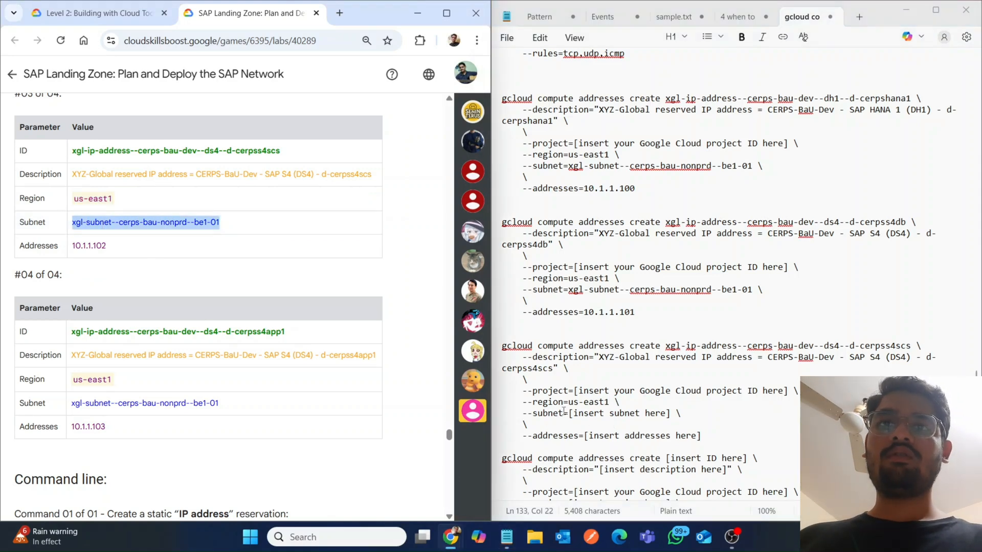
drag(566, 413, 672, 415)
key(ctrl+v)
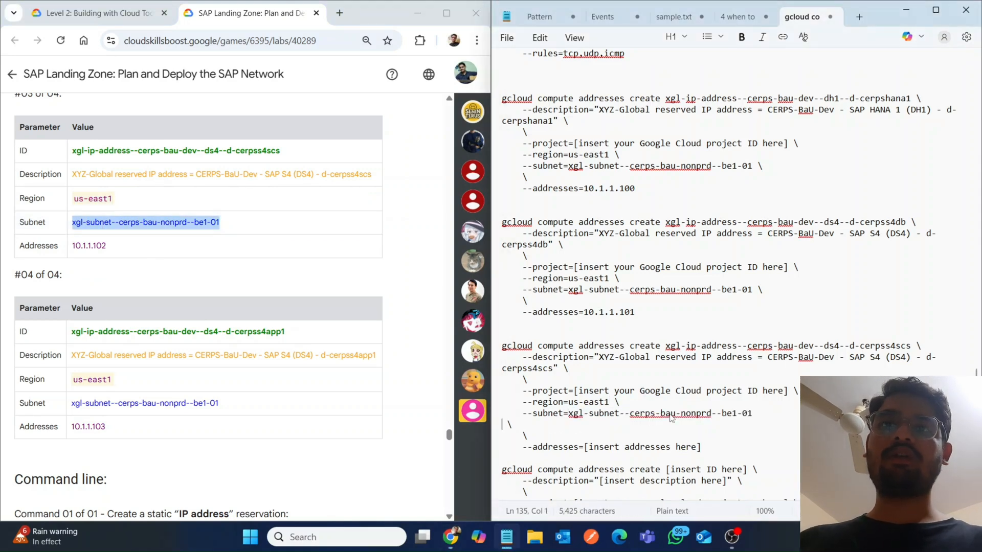
key(BackSpace)
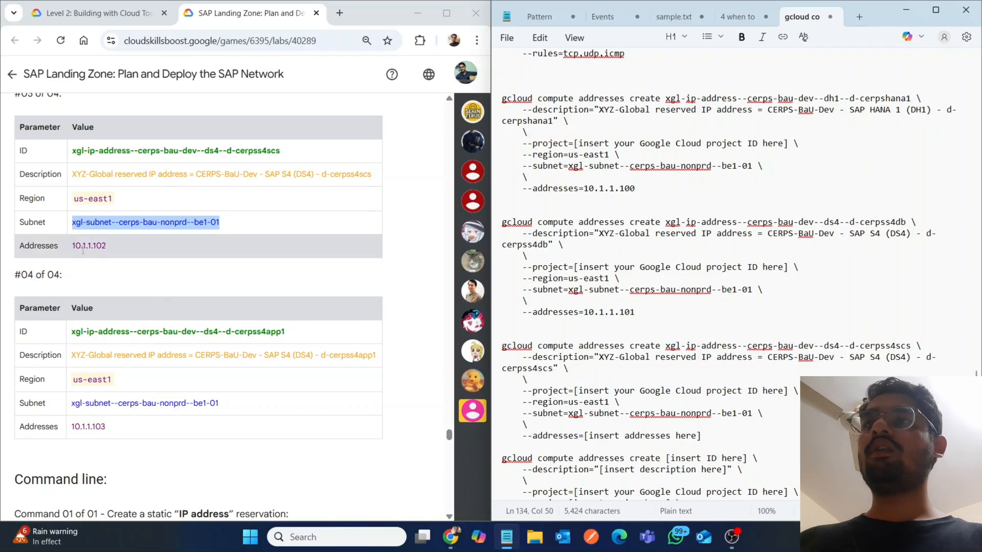
Step: Replace the addresses placeholder in the third addresses command with 10.1.1.102 from lab table #03 of 04
drag(72, 245, 106, 245)
key(ctrl+c)
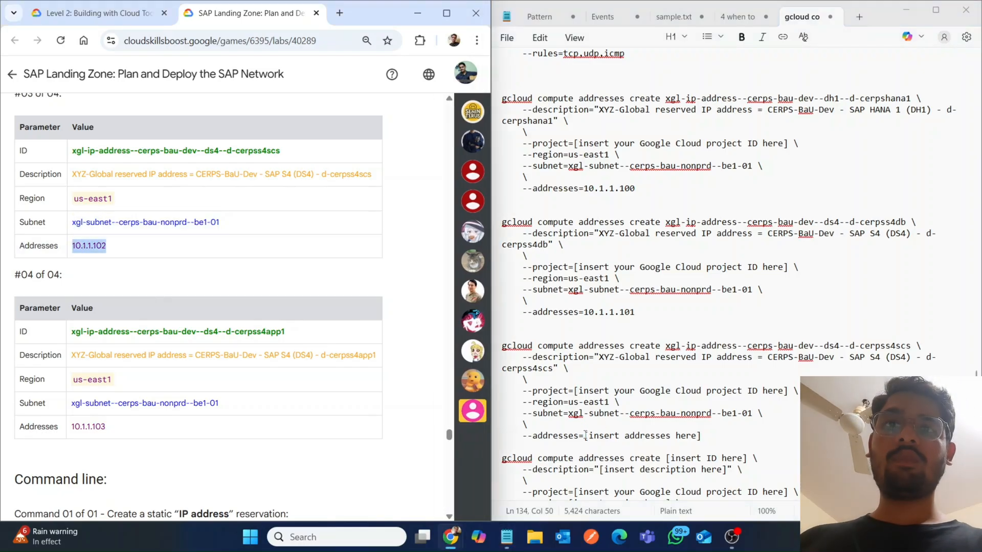
drag(586, 435, 703, 436)
key(ctrl+v)
key(BackSpace)
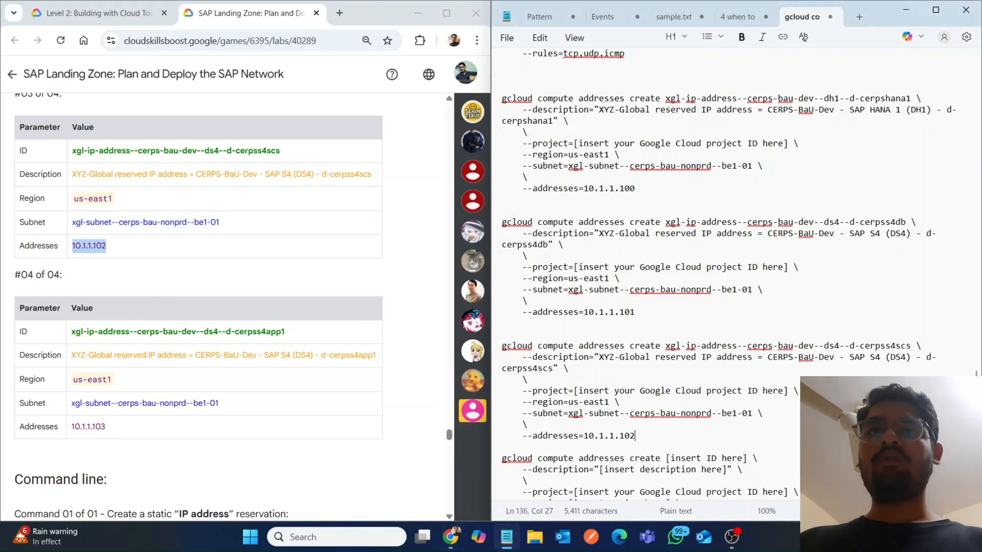
Step: Replace the ID placeholder in the fourth addresses command with xgl-ip-address--cerps-bau-dev--ds4--d-cerpss4app1 from lab table #04 of 04
key(ctrl+End)
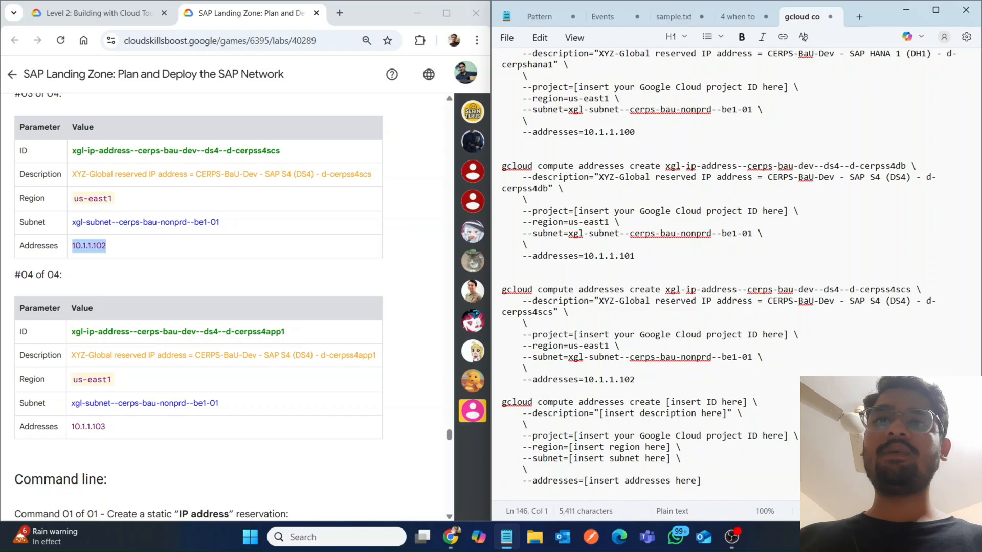
triple_click(175, 330)
key(ctrl+c)
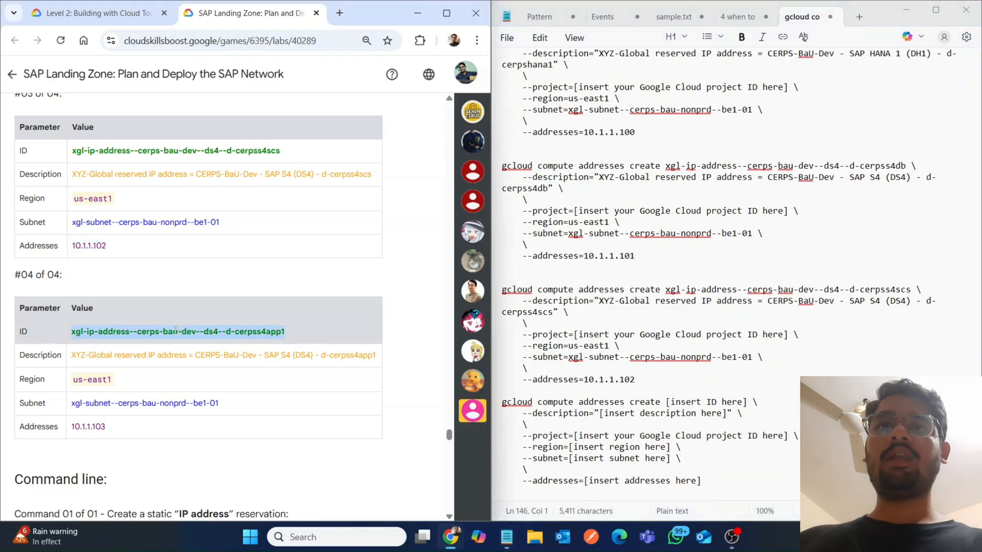
drag(667, 405, 732, 404)
key(BackSpace)
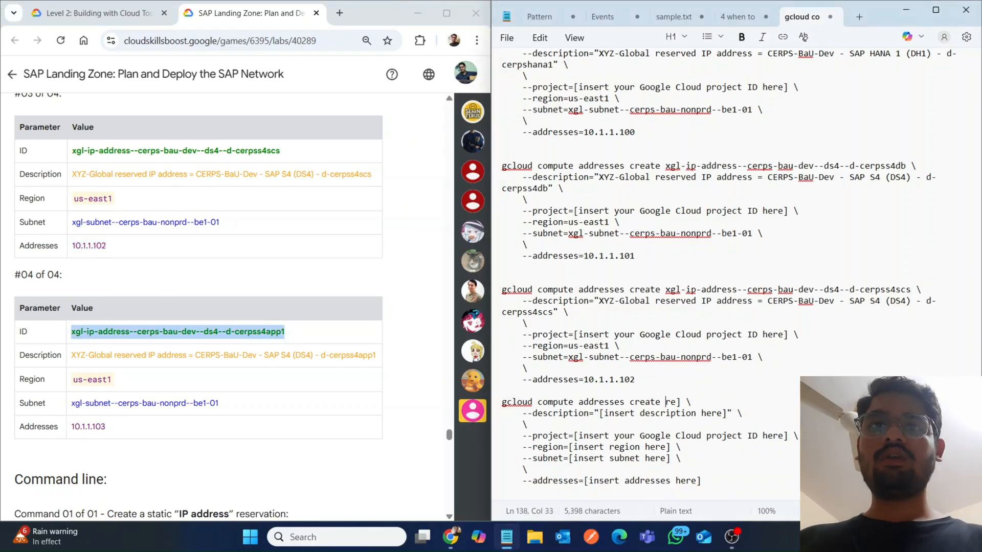
key(ctrl+v)
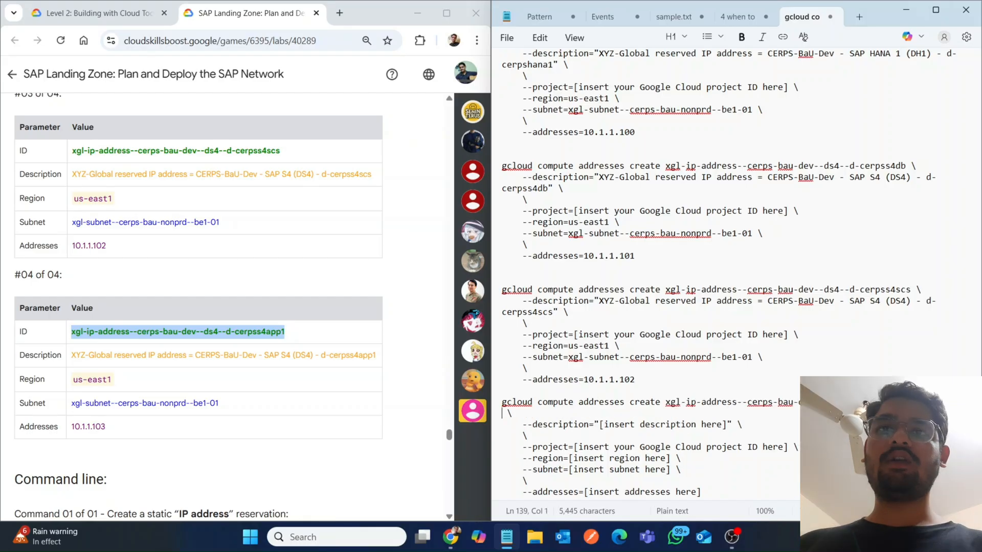
Step: Fill the fourth addresses command's description with XYZ-Global reserved IP address = CERPS-BaU-Dev - SAP S4 (DS4) - d-cerpss4app1 from the lab table
triple_click(221, 356)
key(ctrl+c)
drag(598, 414, 708, 419)
key(BackSpace)
key(Right)
key(Right)
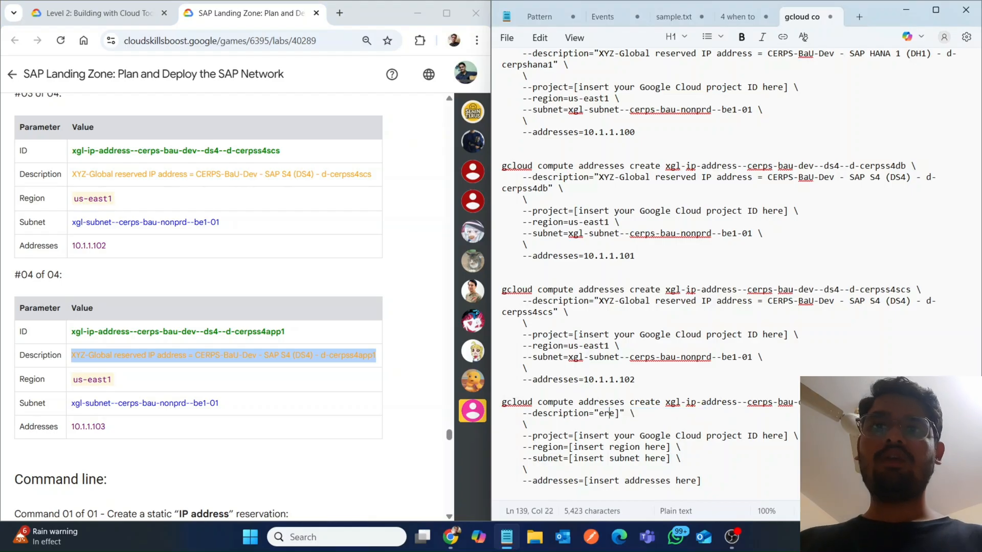
key(BackSpace)
key(BackSpace)
key(BackSpace)
key(BackSpace)
key(ctrl+v)
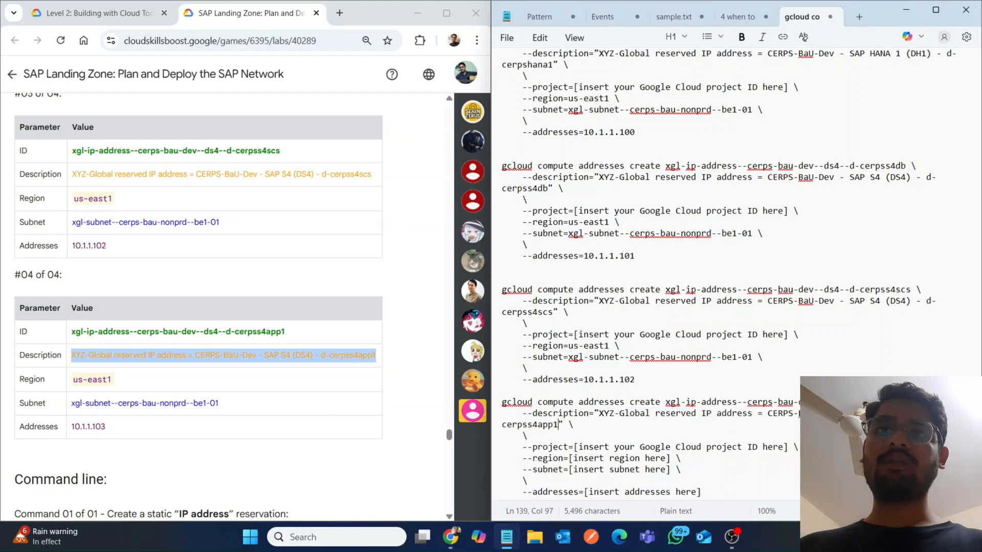
Step: Replace the region placeholder in the fourth addresses command with us-east1, copied from lab table #04 of 04
drag(73, 380, 111, 380)
key(ctrl+c)
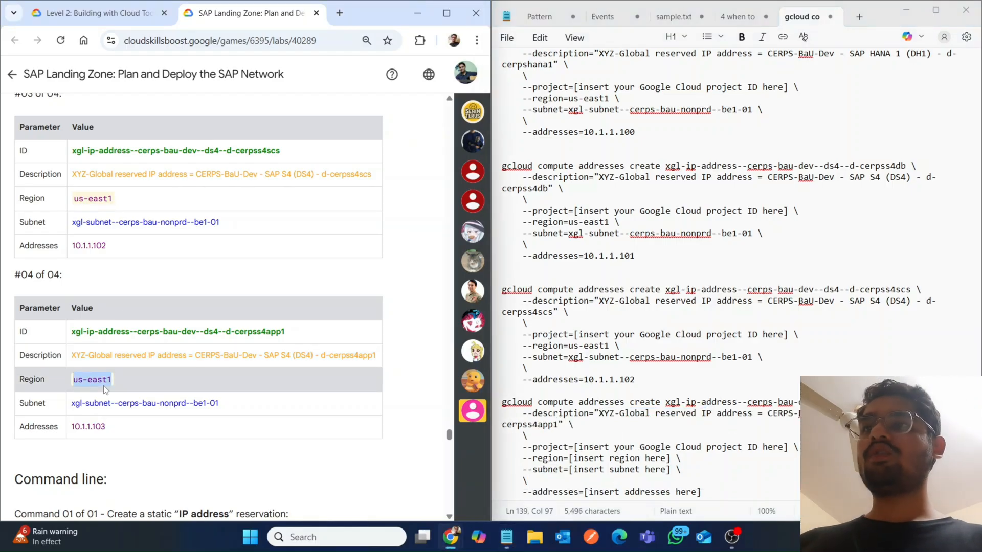
drag(569, 458, 671, 459)
key(ctrl+v)
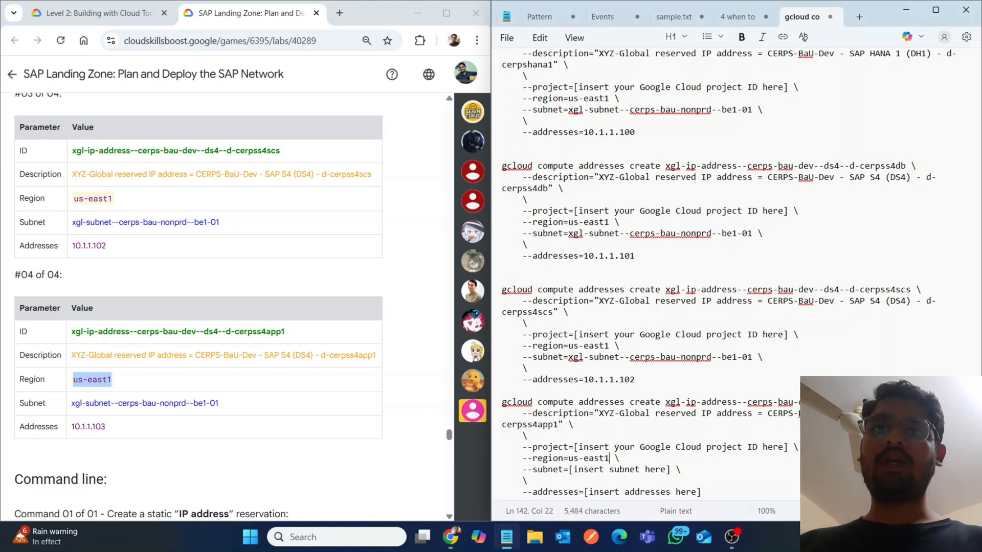
Step: Replace the subnet placeholder in the fourth addresses command with xgl-subnet--cerps-bau-nonprd--be1-01 from lab table #04 of 04
triple_click(83, 406)
key(ctrl+c)
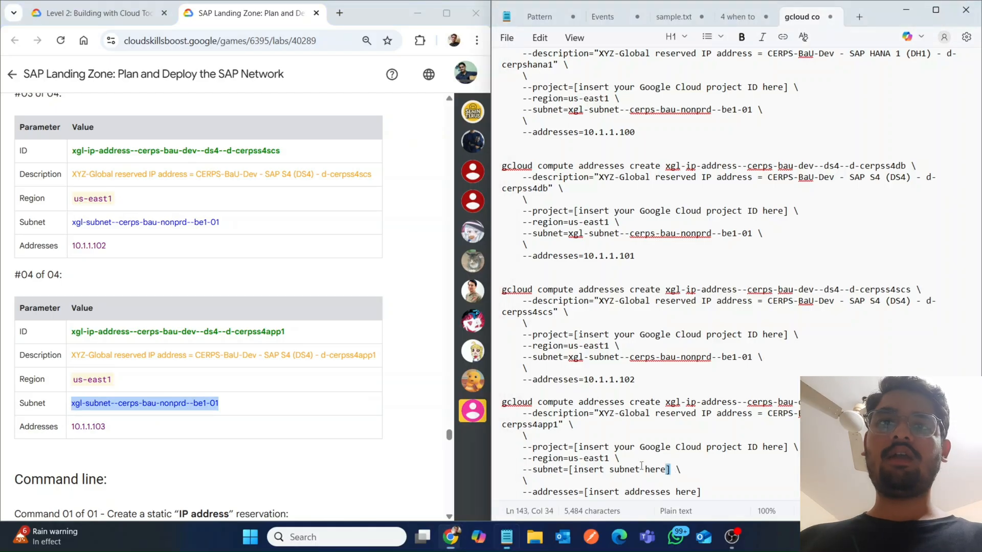
drag(673, 471, 569, 470)
key(BackSpace)
key(ctrl+v)
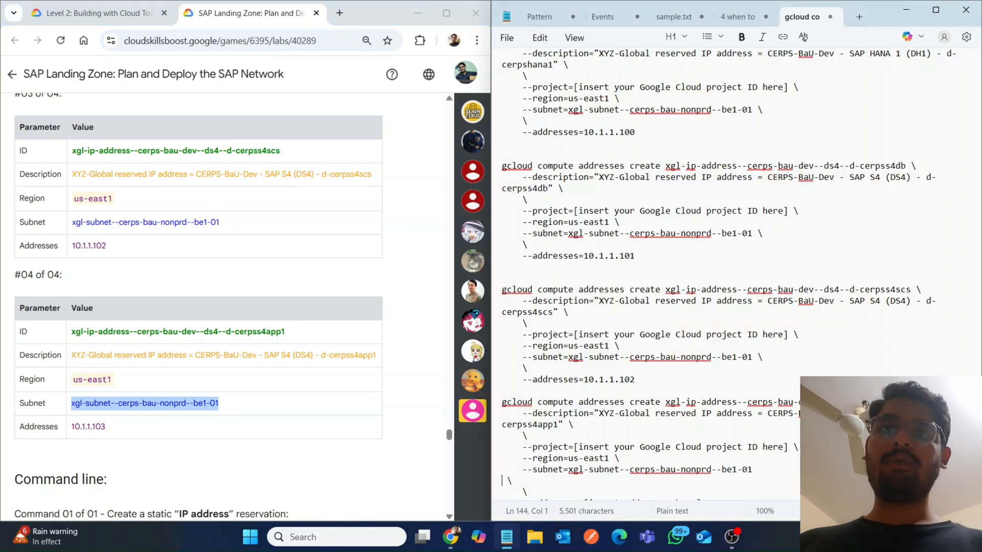
Step: Replace the addresses placeholder in the fourth addresses command with 10.1.1.103 from lab table #04 of 04
click(108, 429)
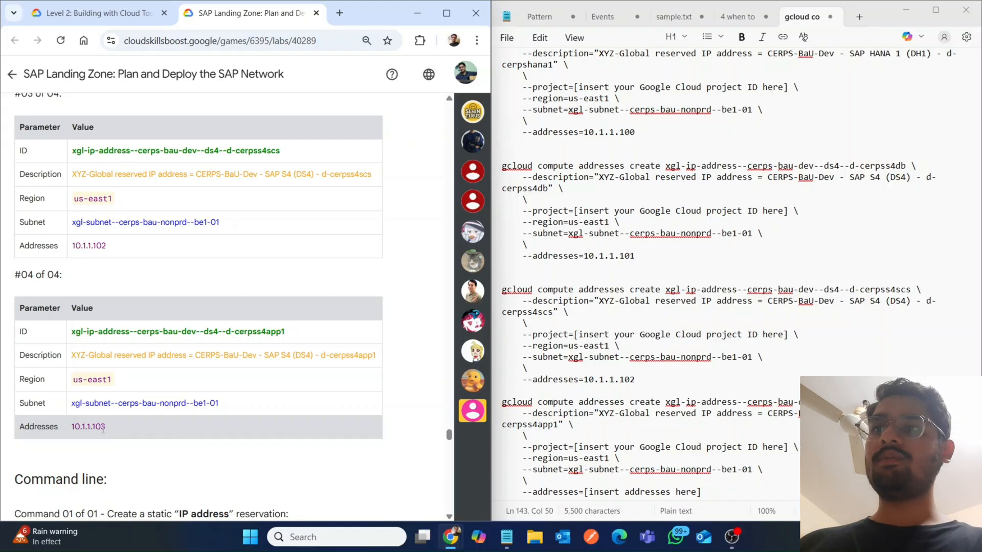
double_click(108, 429)
key(ctrl+c)
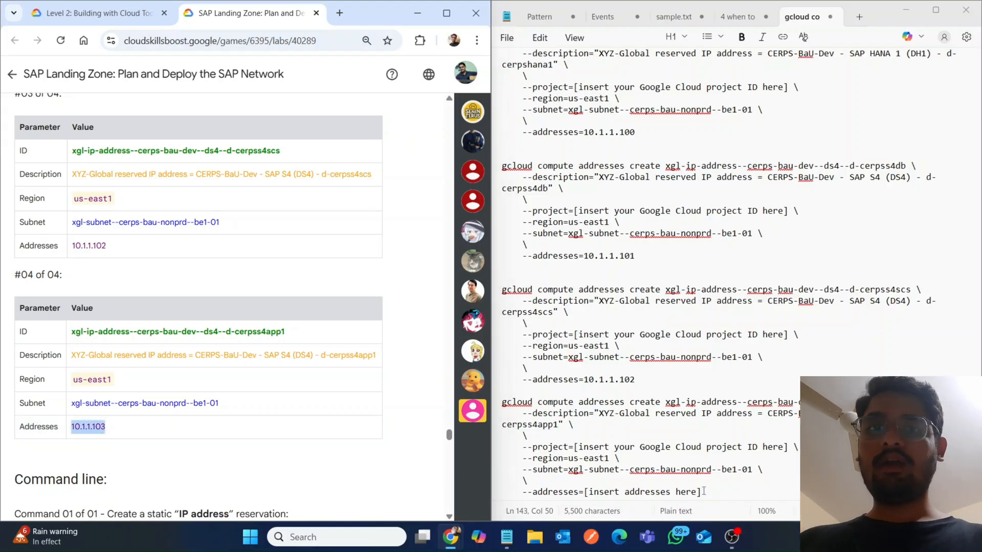
drag(700, 492, 583, 492)
key(ctrl+v)
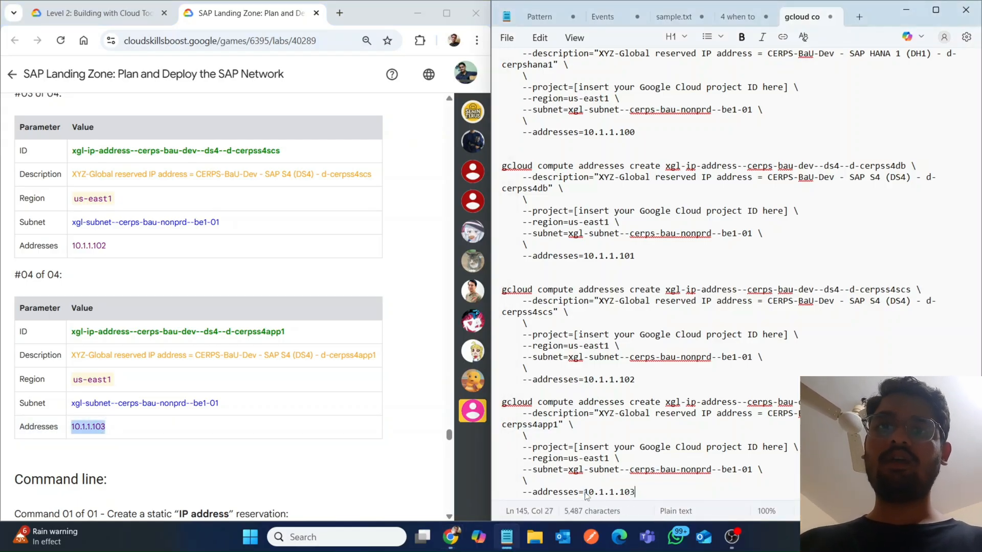
Step: Copy the lab's "Create a router" command template and paste it a few blank lines below the last addresses command in the notes
click(300, 454)
scroll(300, 455, down, 15)
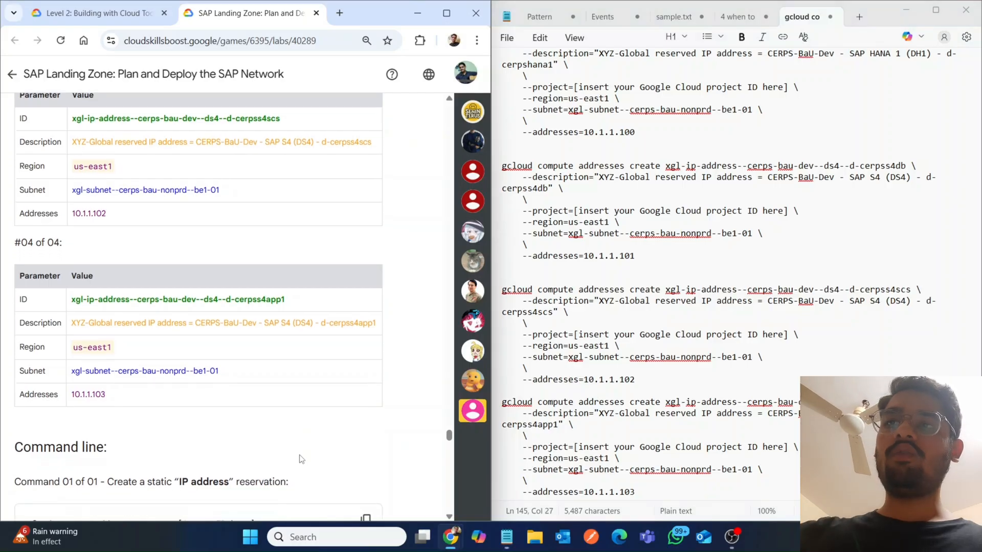
scroll(302, 459, down, 20)
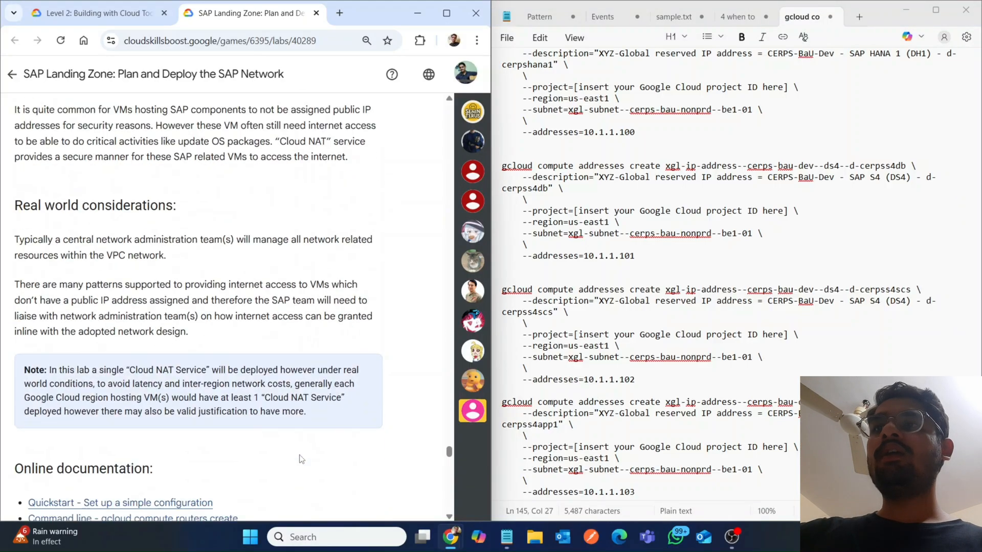
scroll(302, 459, down, 15)
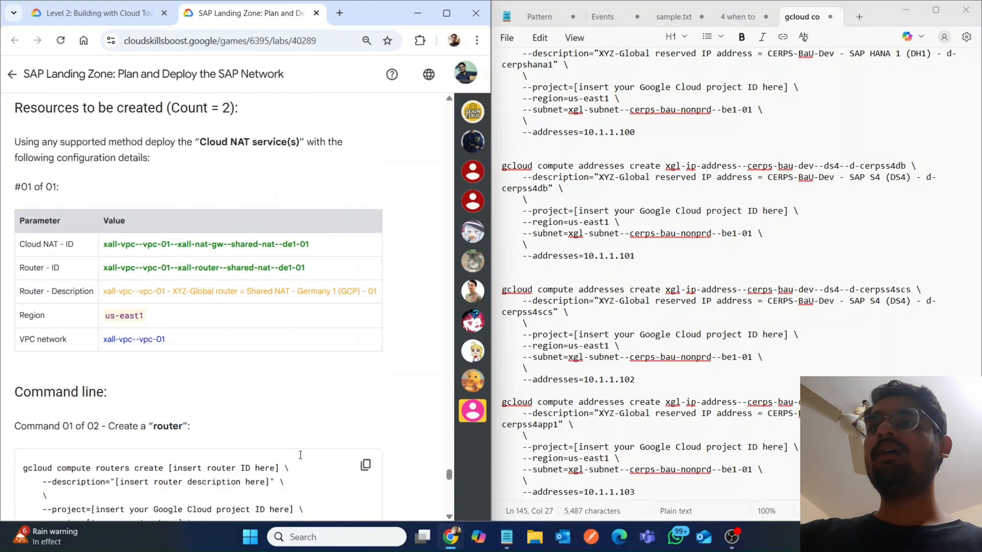
click(367, 206)
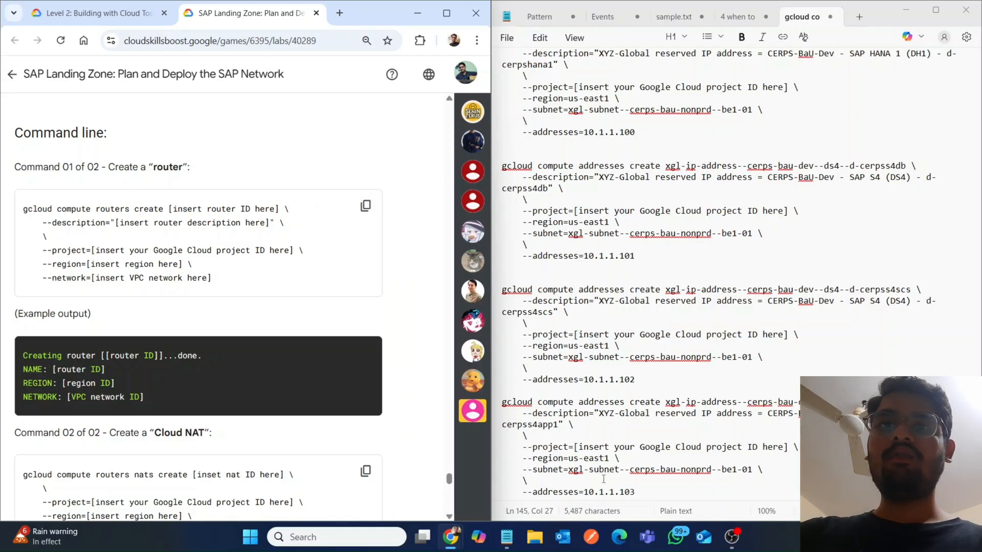
click(646, 488)
key(Return)
key(Return)
key(Return)
key(Return)
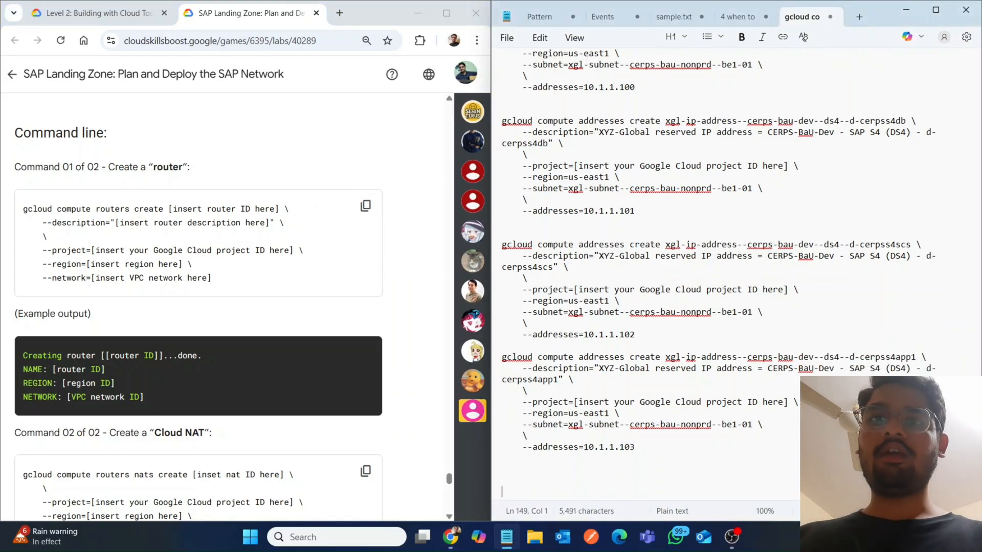
key(ctrl+v)
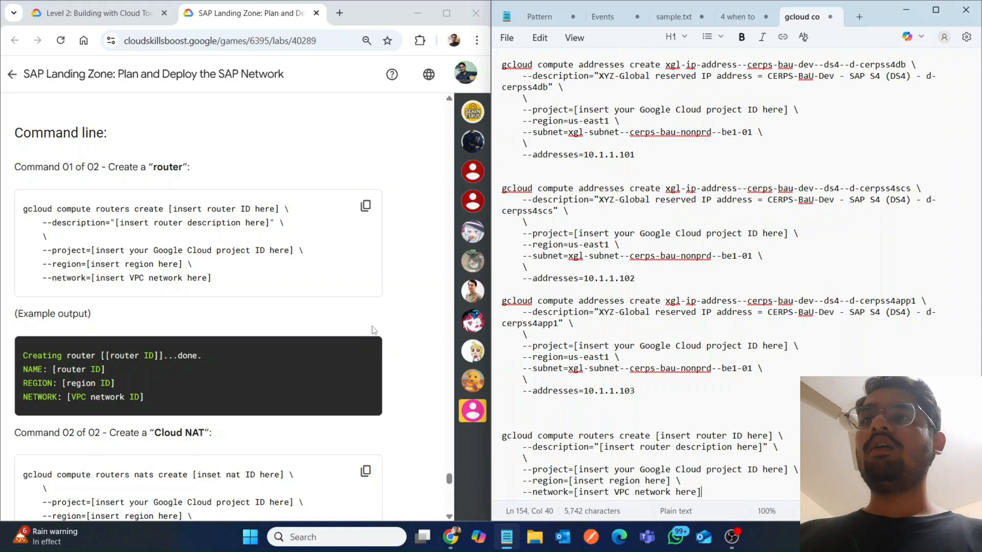
Step: Replace the router ID placeholder in the routers create command with the Cloud NAT - ID value xall-vpc--vpc-01--xall-nat-gw--shared-nat--de1-01, keeping the backslash on the same line
click(374, 330)
scroll(374, 330, up, 6)
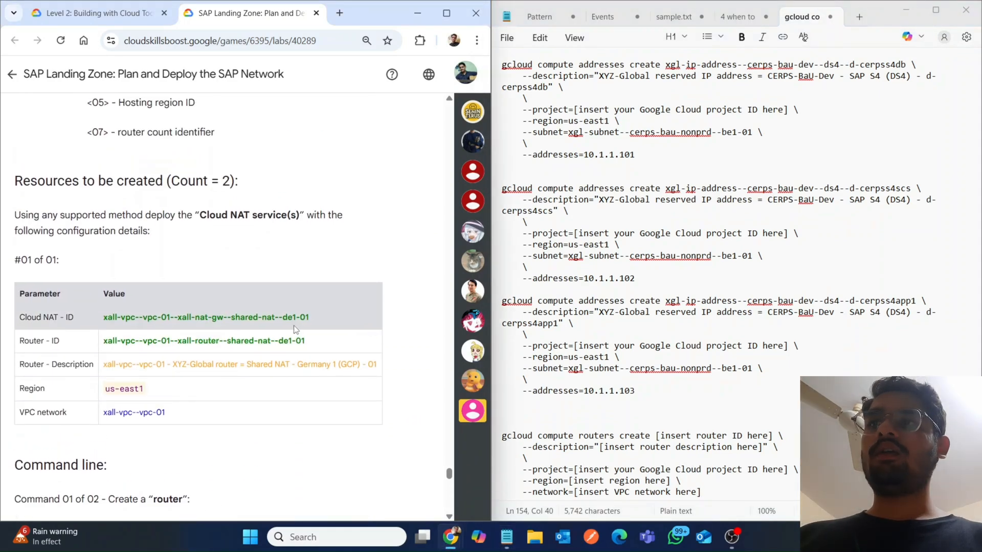
triple_click(268, 319)
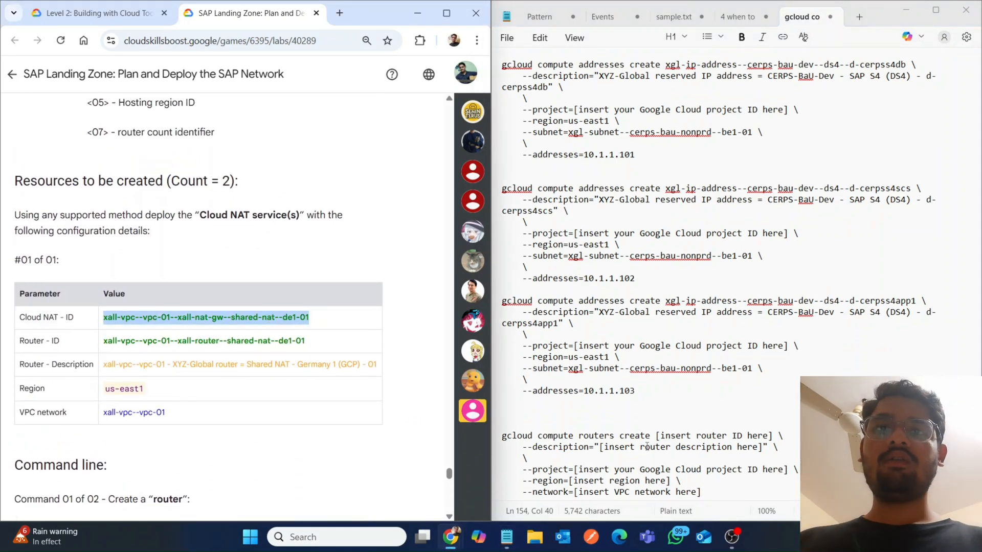
drag(656, 436, 718, 435)
key(BackSpace)
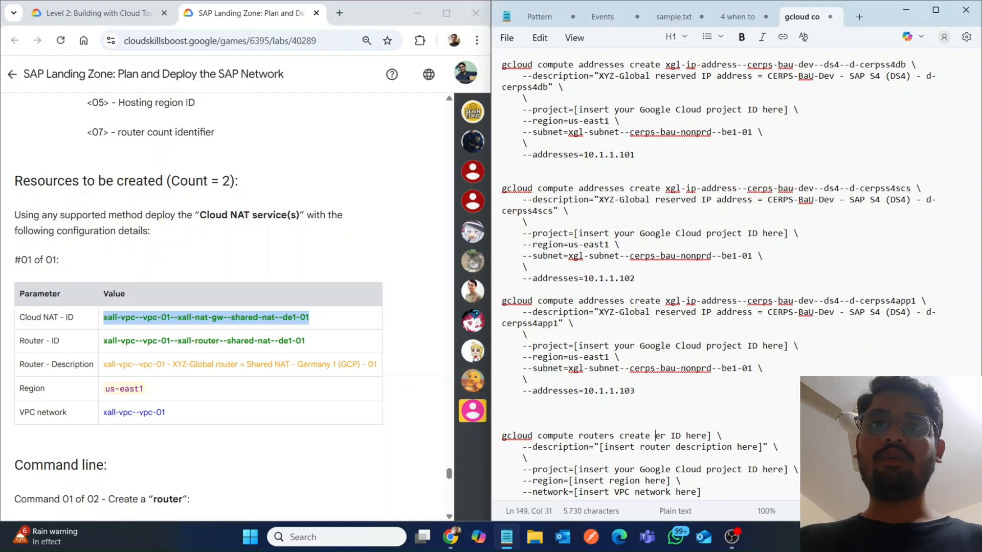
click(670, 435)
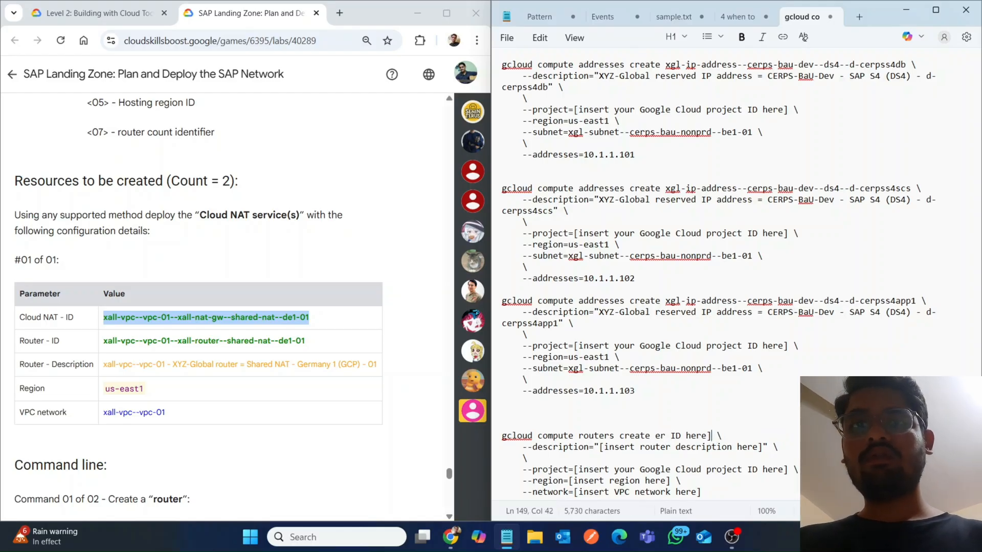
key(BackSpace)
key(BackSpace)
key(BackSpace)
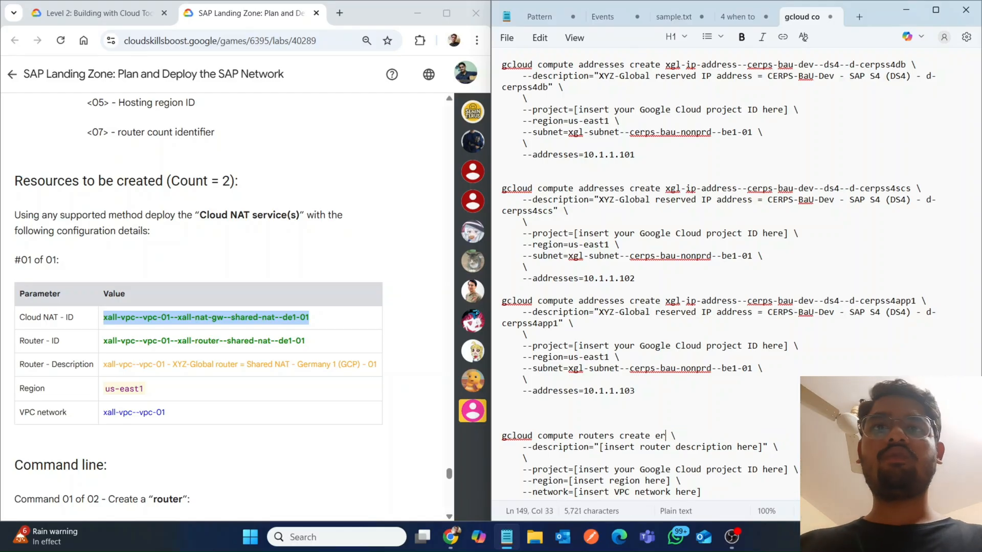
key(ctrl+v)
key(Return)
key(BackSpace)
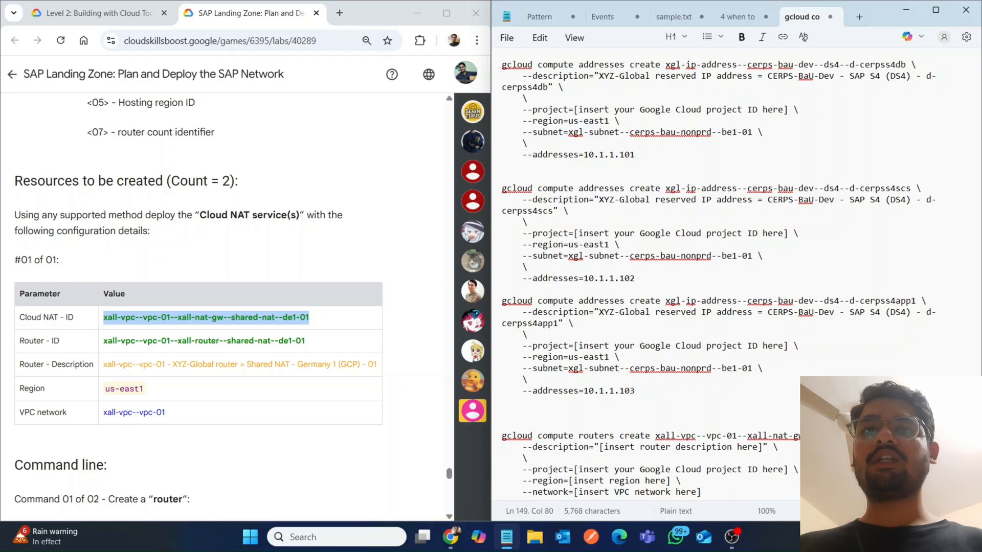
Step: Fill the router command's description with xall-vpc--vpc-01 - XYZ-Global router = Shared NAT - Germany 1 (GCP) - 01, keeping the closing quote on the same line
triple_click(297, 341)
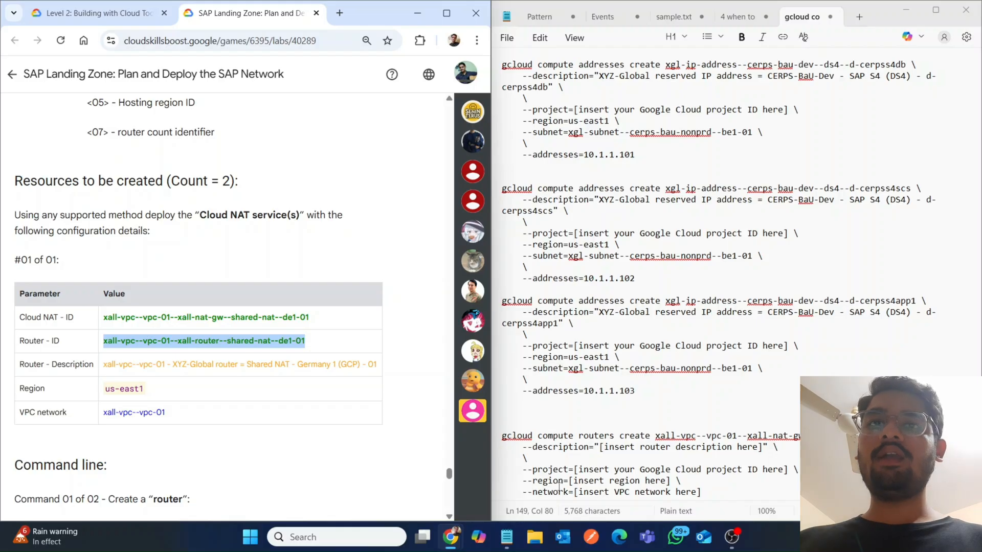
scroll(252, 453, down, 5)
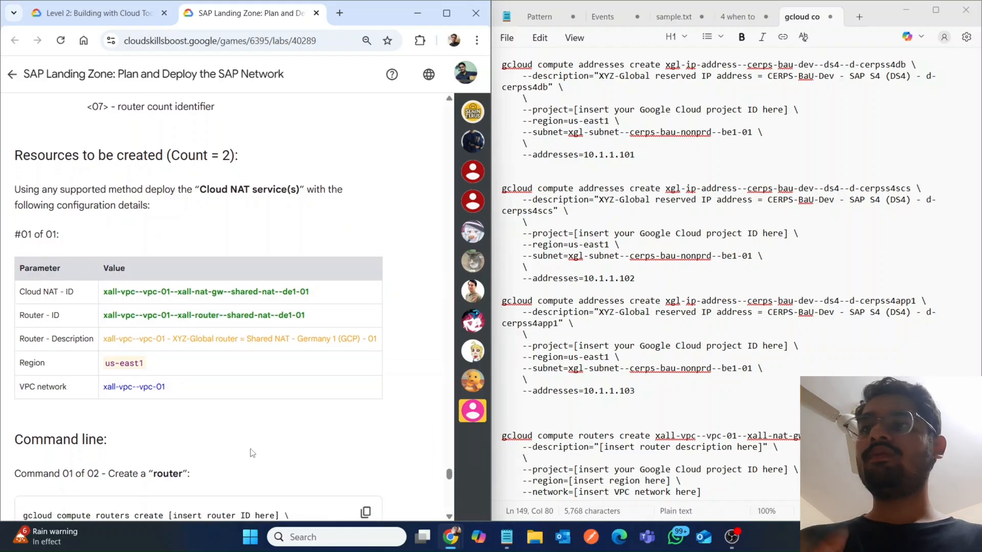
scroll(251, 450, up, 1)
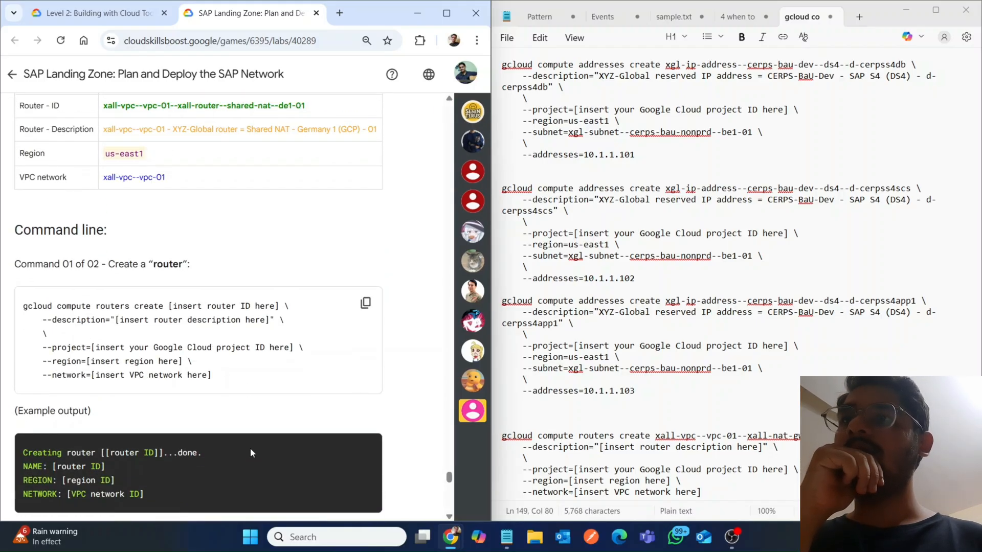
scroll(373, 420, up, 2)
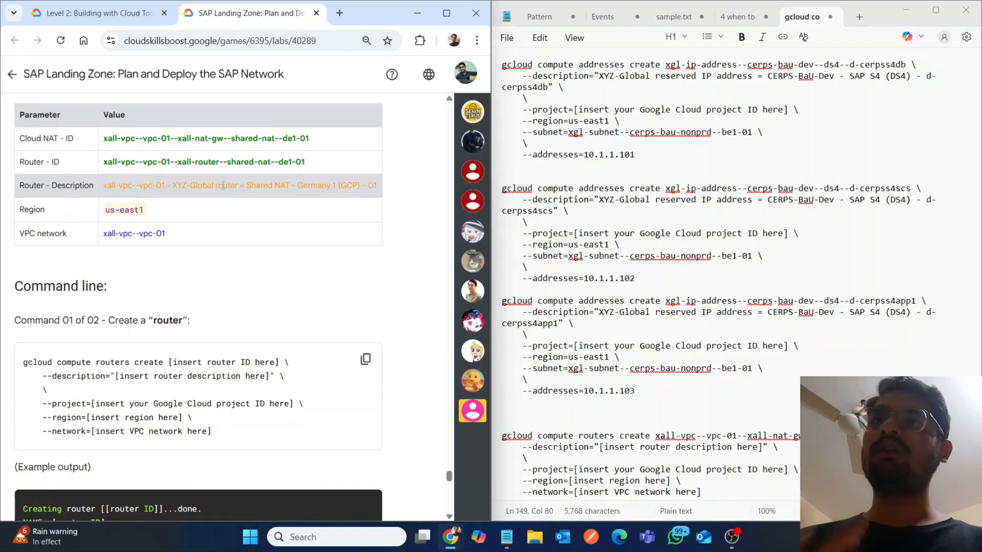
triple_click(223, 186)
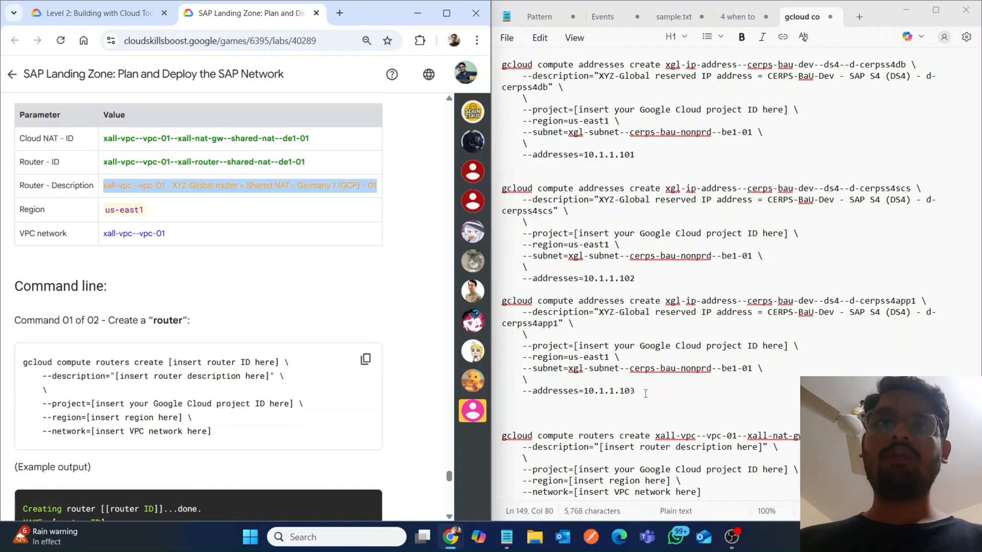
drag(600, 447, 712, 447)
key(BackSpace)
click(614, 447)
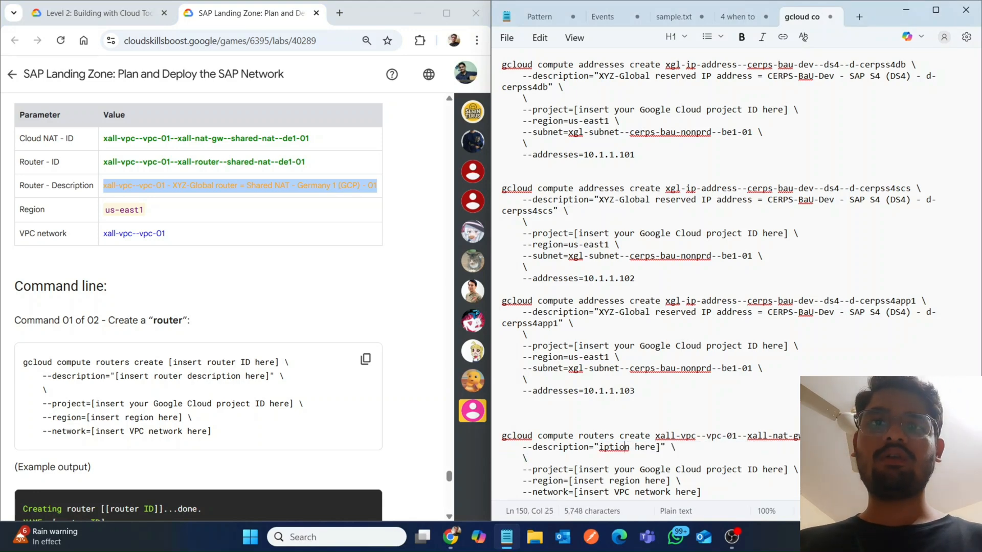
key(BackSpace)
key(BackSpace)
key(BackSpace)
key(BackSpace)
key(BackSpace)
key(BackSpace)
key(BackSpace)
key(BackSpace)
key(BackSpace)
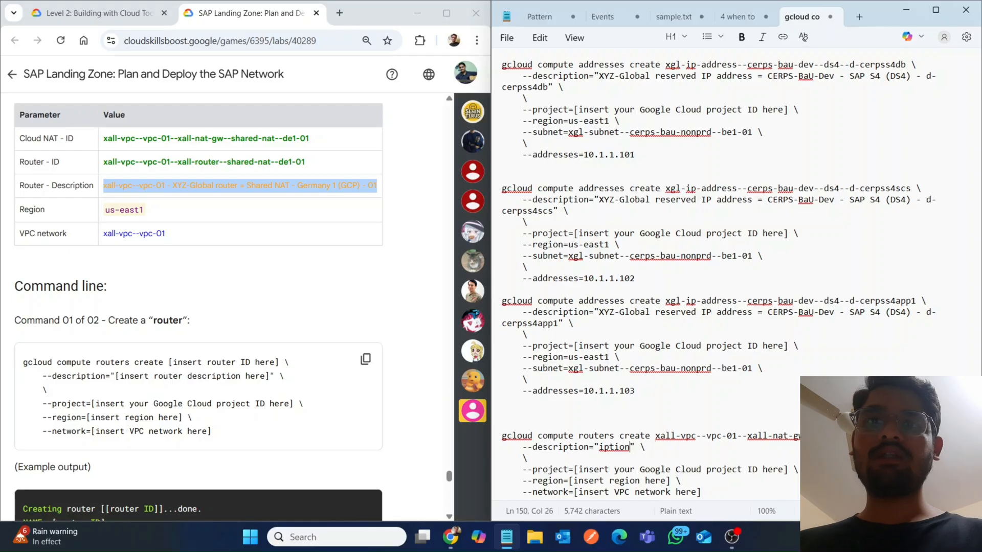
key(BackSpace)
key(BackSpace)
key(BackSpace)
key(ctrl+v)
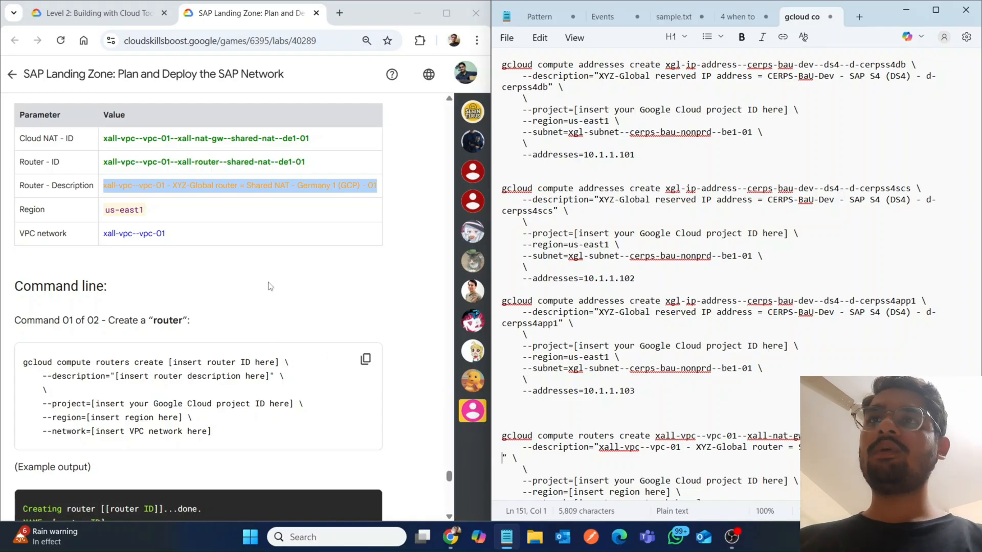
key(BackSpace)
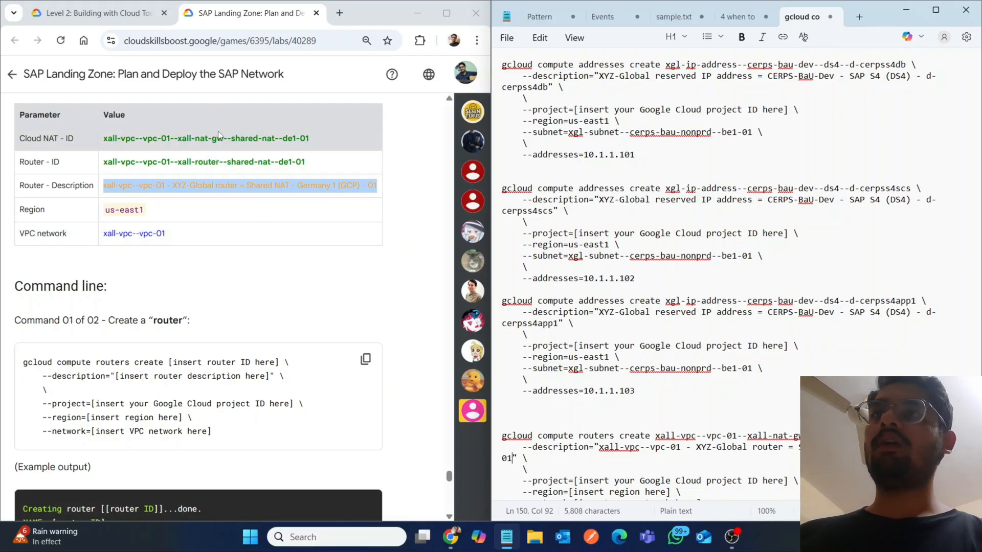
Step: Replace the NAT gateway ID in the routers create command with the Router - ID value xall-vpc--vpc-01--xall-router--shared-nat--de1-01, keeping the backslash on the same line
click(223, 160)
key(ctrl+c)
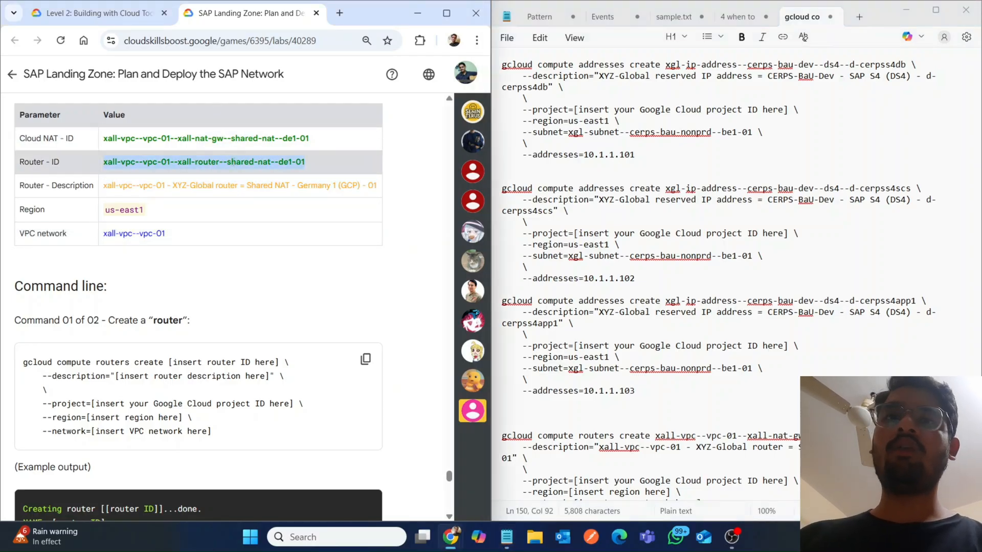
drag(652, 437, 658, 436)
click(655, 439)
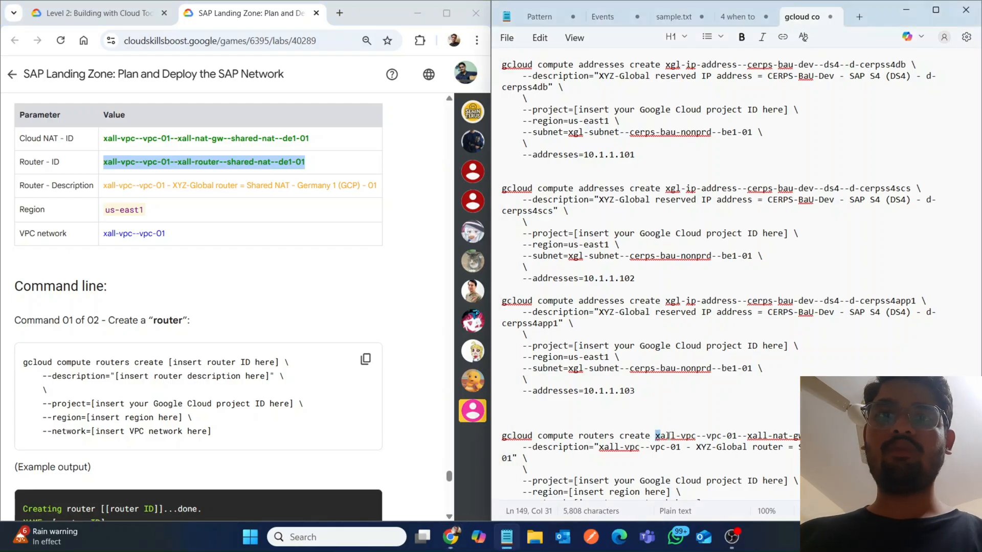
key(shift+Right)
key(shift+Right)
key(shift+Right)
key(shift+Right)
key(shift+Right)
key(shift+Right)
key(shift+Right)
key(shift+Right)
key(shift+Right)
key(shift+Right)
key(Delete)
key(Right)
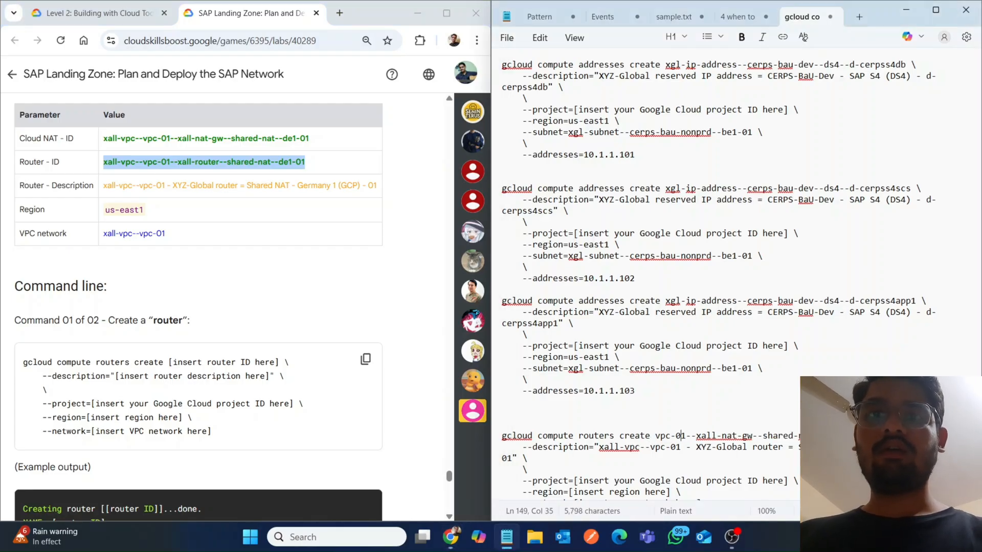
key(Left)
key(BackSpace)
key(BackSpace)
key(BackSpace)
key(BackSpace)
key(BackSpace)
key(BackSpace)
key(BackSpace)
key(BackSpace)
key(BackSpace)
key(BackSpace)
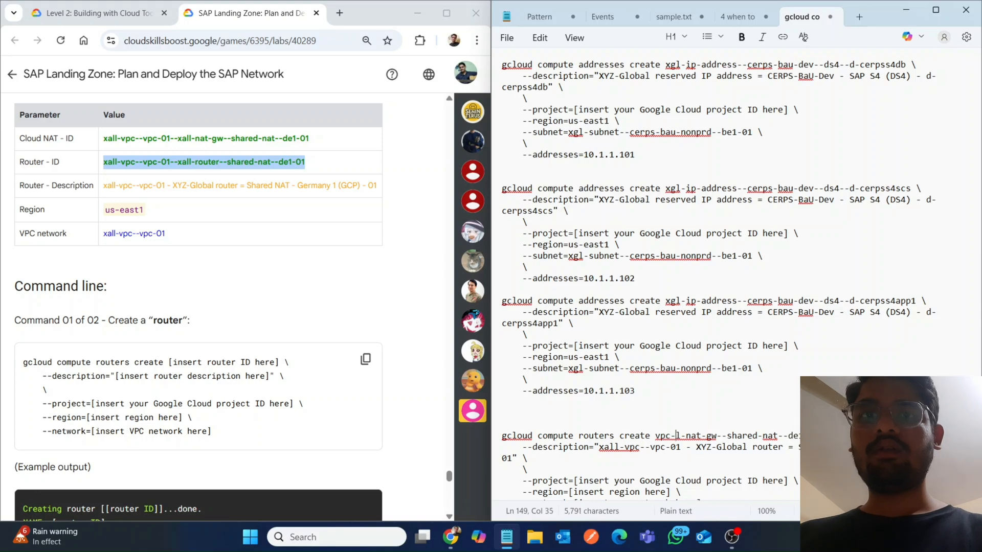
key(BackSpace)
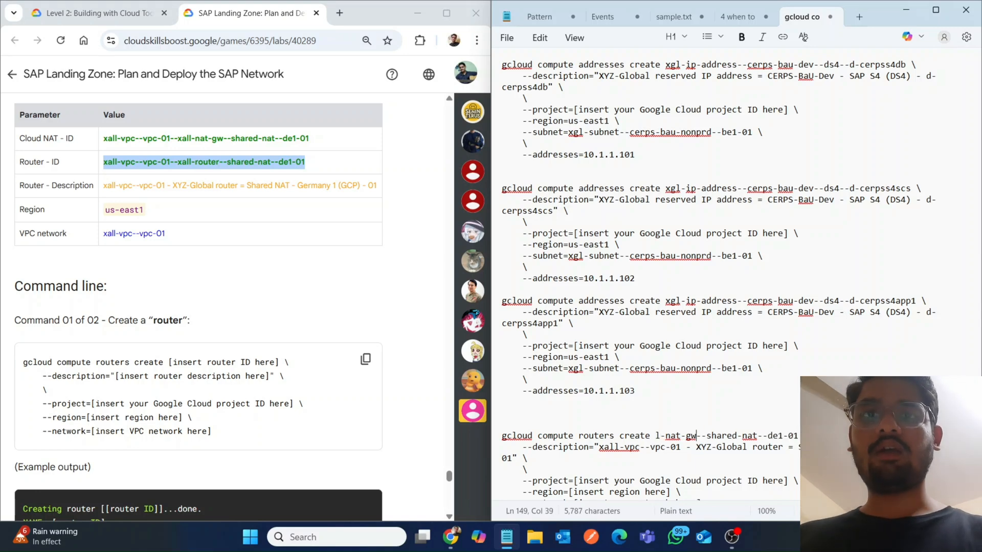
key(BackSpace)
key(BackSpace)
key(BackSpace)
key(BackSpace)
key(BackSpace)
key(BackSpace)
key(Right)
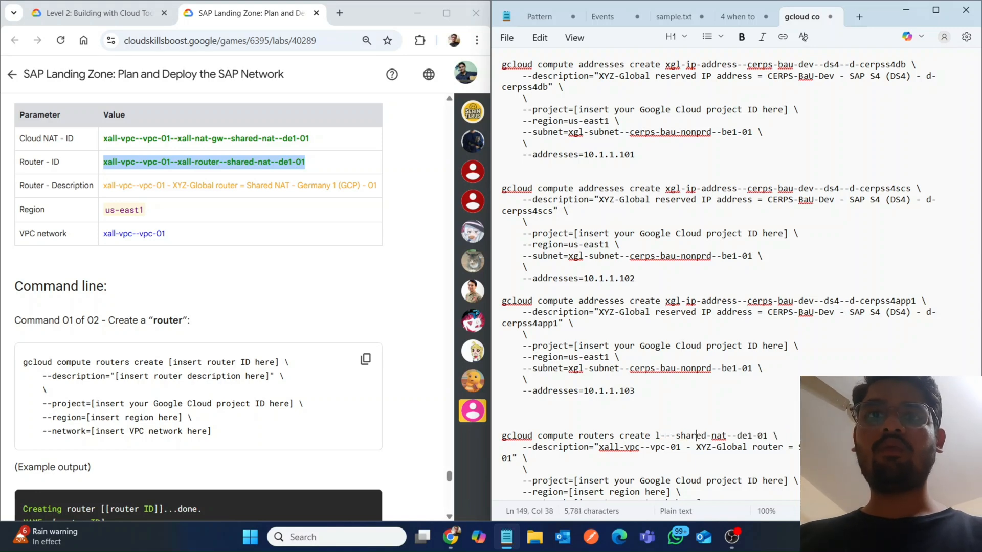
key(Right)
key(Right)
key(Right)
key(BackSpace)
key(BackSpace)
key(BackSpace)
key(BackSpace)
key(BackSpace)
key(BackSpace)
key(BackSpace)
key(BackSpace)
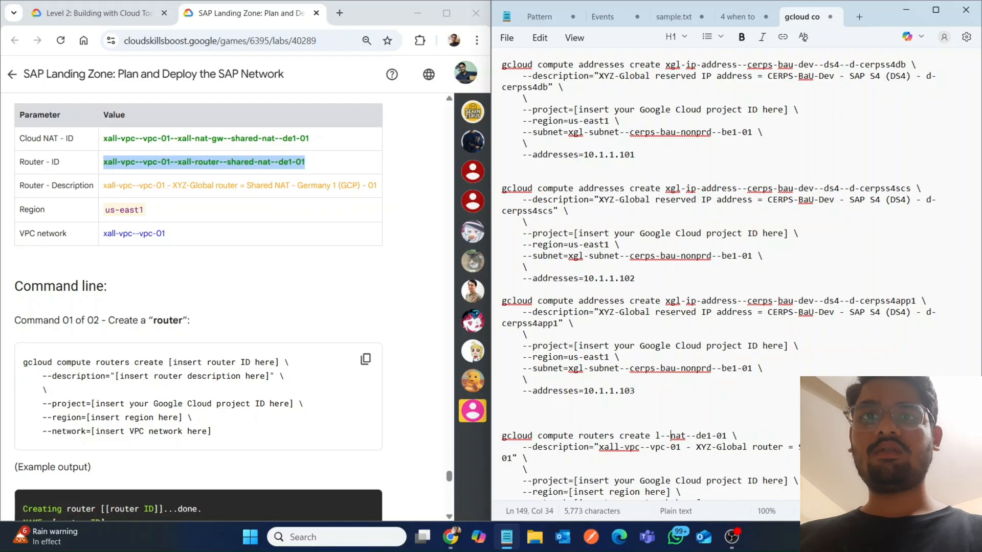
key(BackSpace)
key(BackSpace)
key(BackSpace)
key(Right)
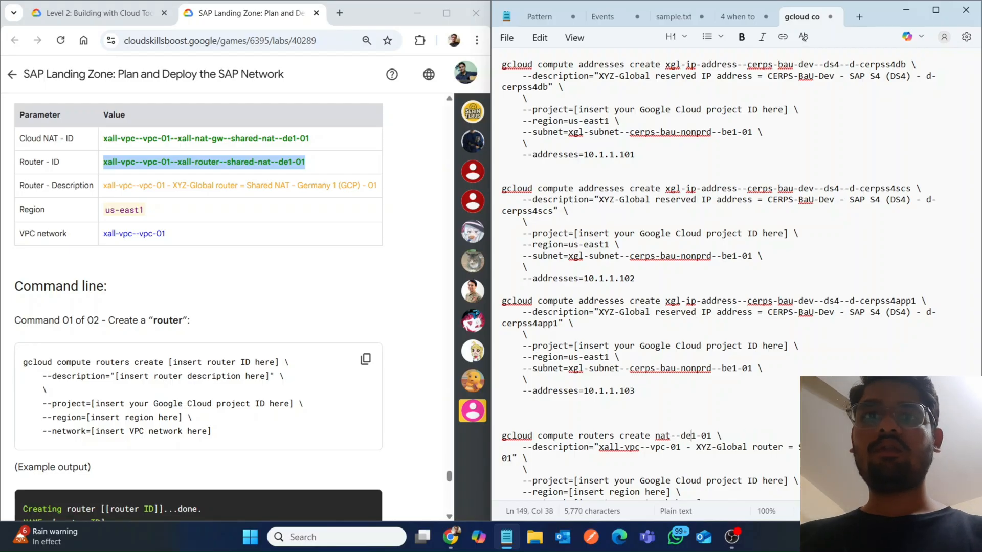
key(Right)
key(BackSpace)
key(BackSpace)
key(BackSpace)
key(BackSpace)
key(BackSpace)
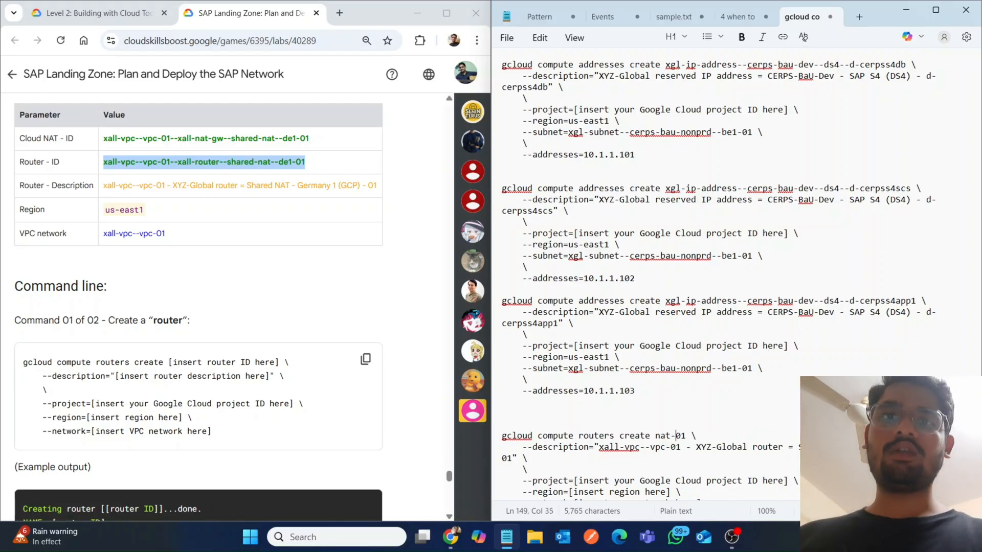
key(Delete)
key(BackSpace)
key(BackSpace)
key(BackSpace)
key(BackSpace)
key(BackSpace)
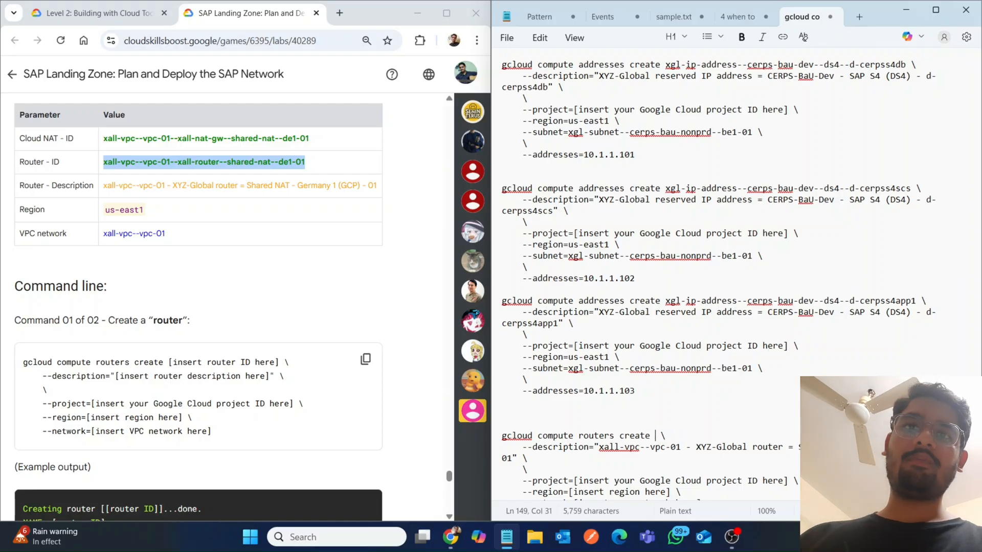
key(ctrl+v)
key(BackSpace)
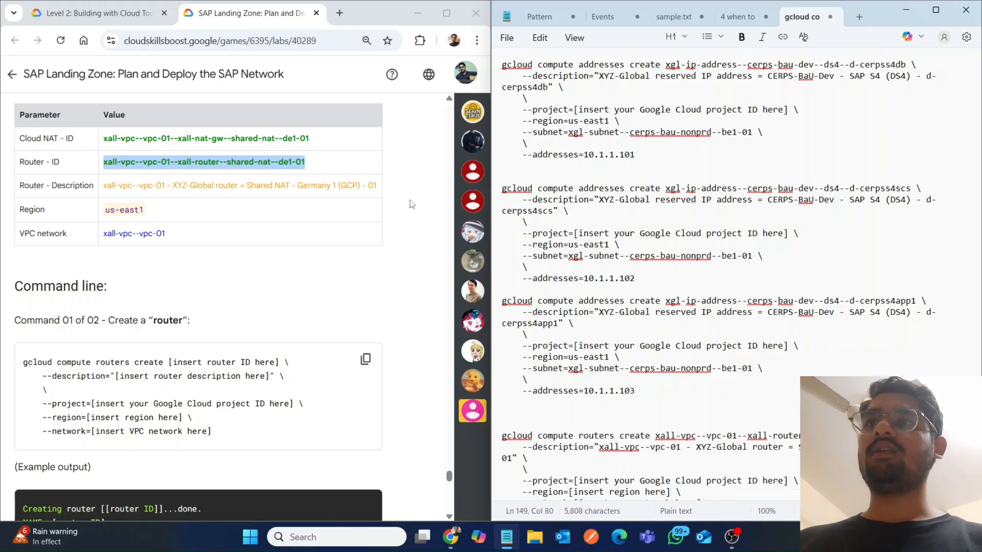
Step: Replace the region placeholder in the routers create command with us-east1 from the lab table
triple_click(123, 209)
key(ctrl+c)
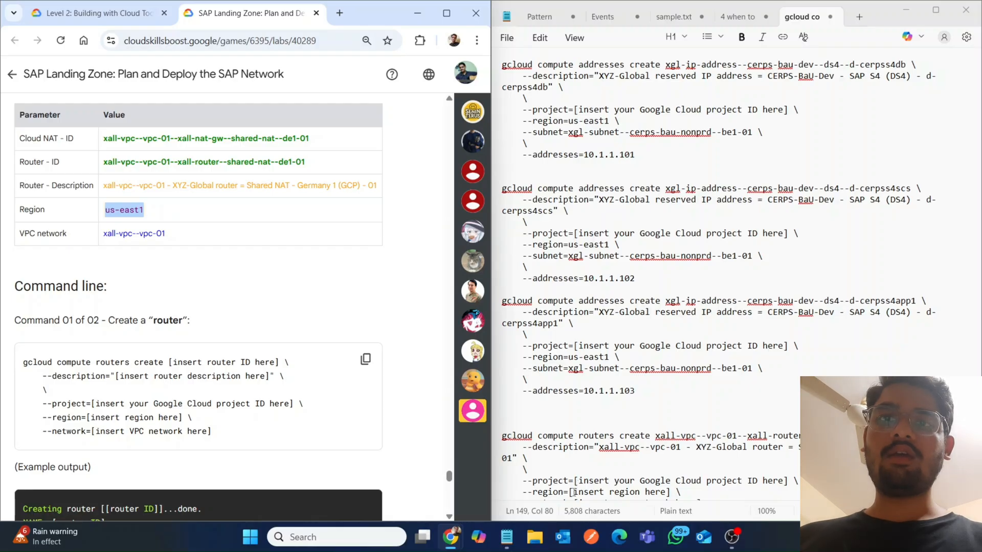
drag(570, 492, 671, 492)
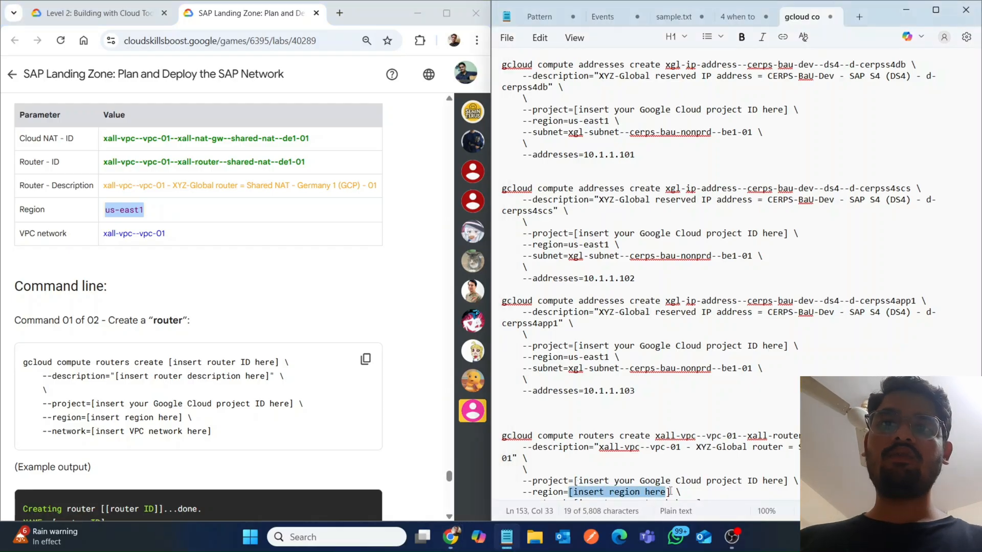
key(BackSpace)
key(ctrl+v)
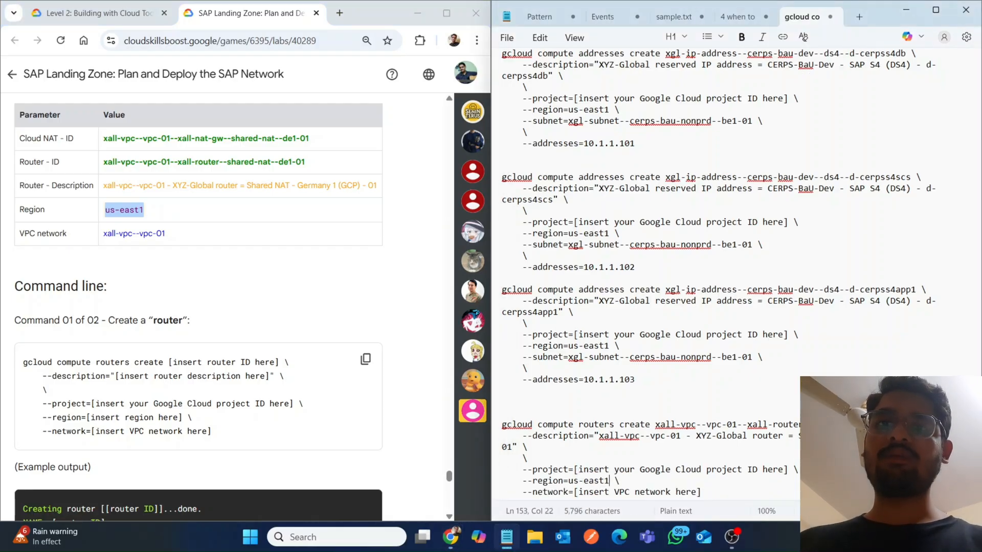
Step: Replace the VPC network placeholder in the routers create command with xall-vpc--vpc-01 from the lab table
key(ctrl+End)
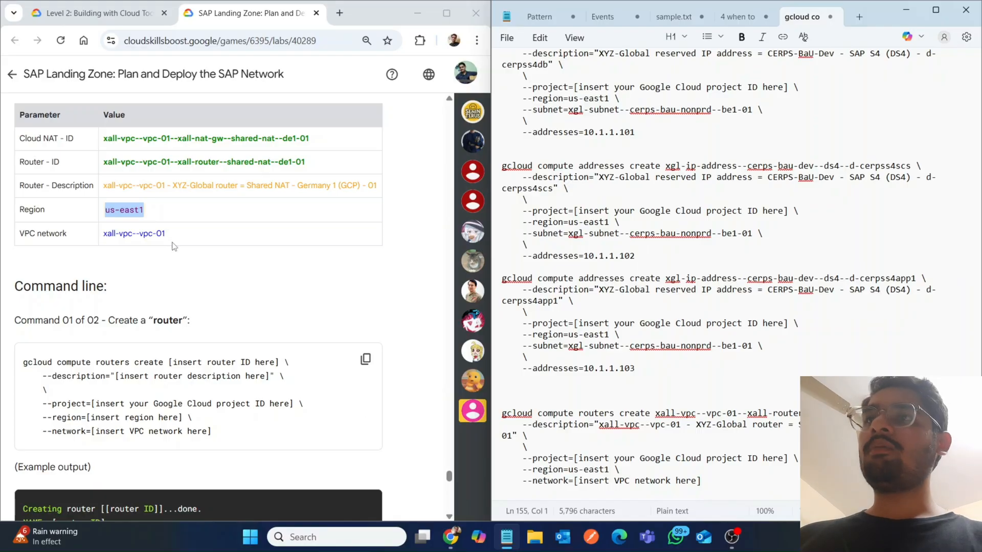
triple_click(156, 234)
key(ctrl+c)
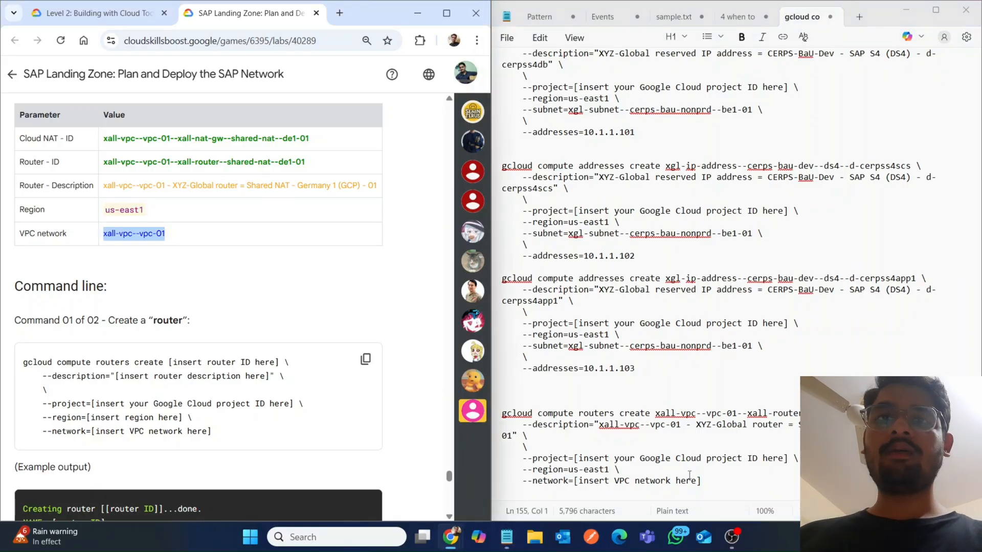
drag(703, 481, 569, 482)
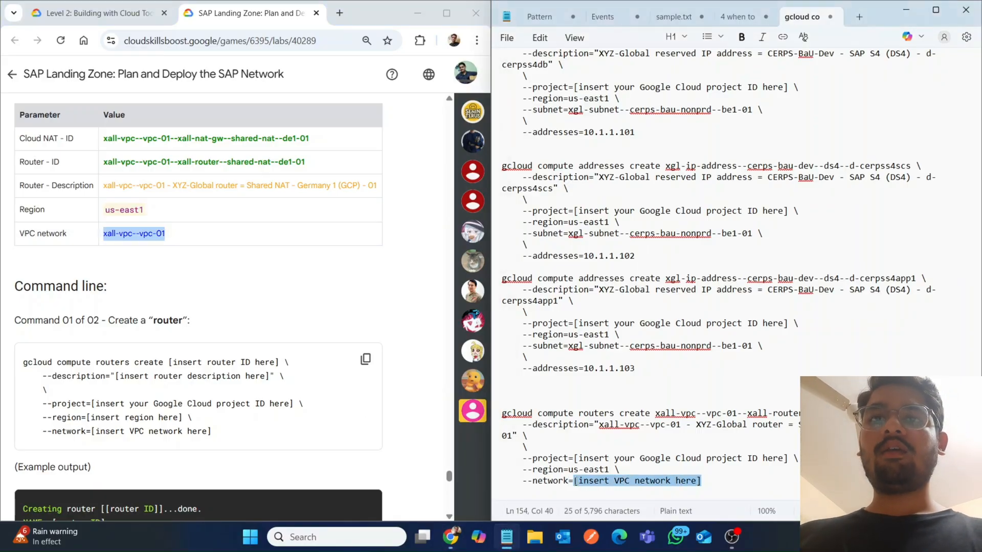
key(ctrl+v)
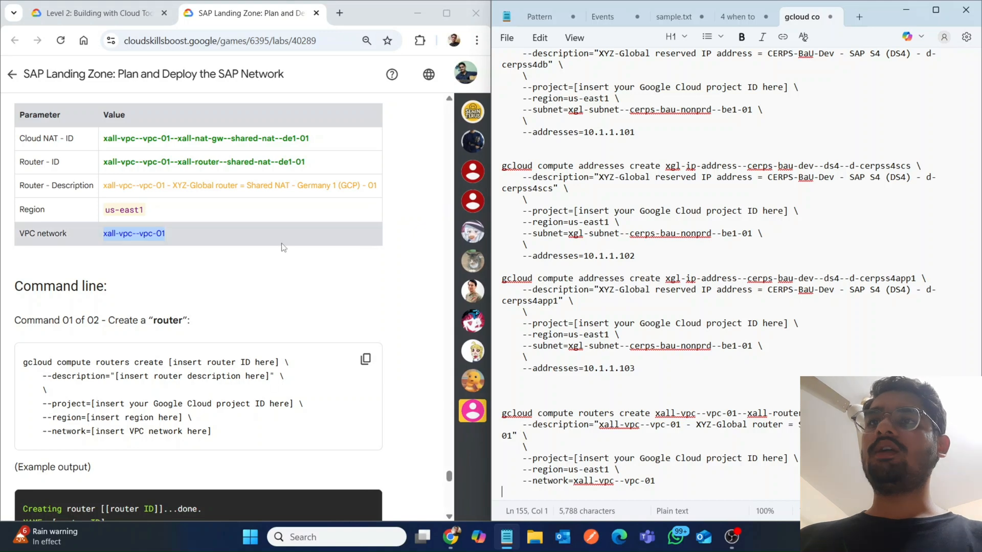
Step: Copy the lab's "Create a Cloud NAT" command template and paste it a few blank lines below the routers create command in the notes
click(281, 274)
scroll(280, 274, down, 8)
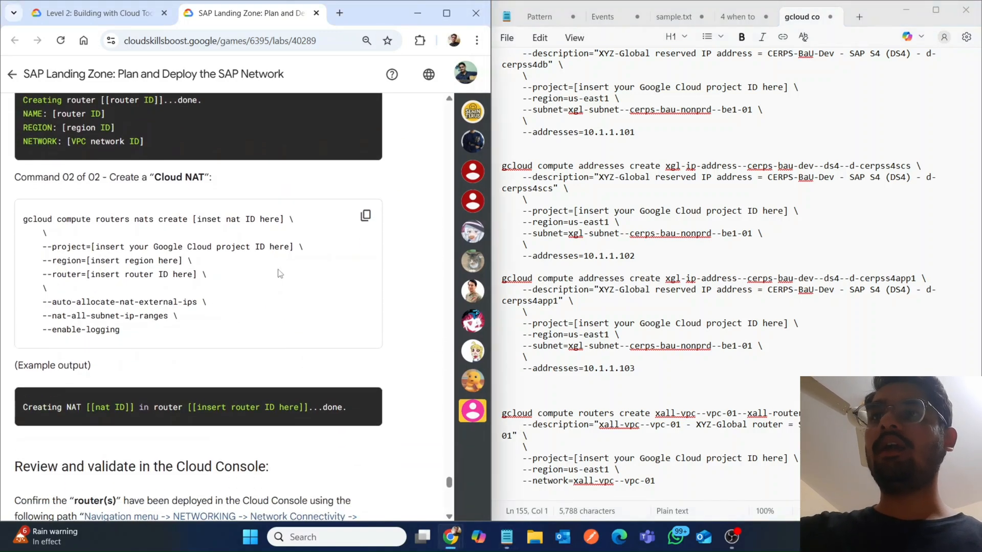
click(365, 215)
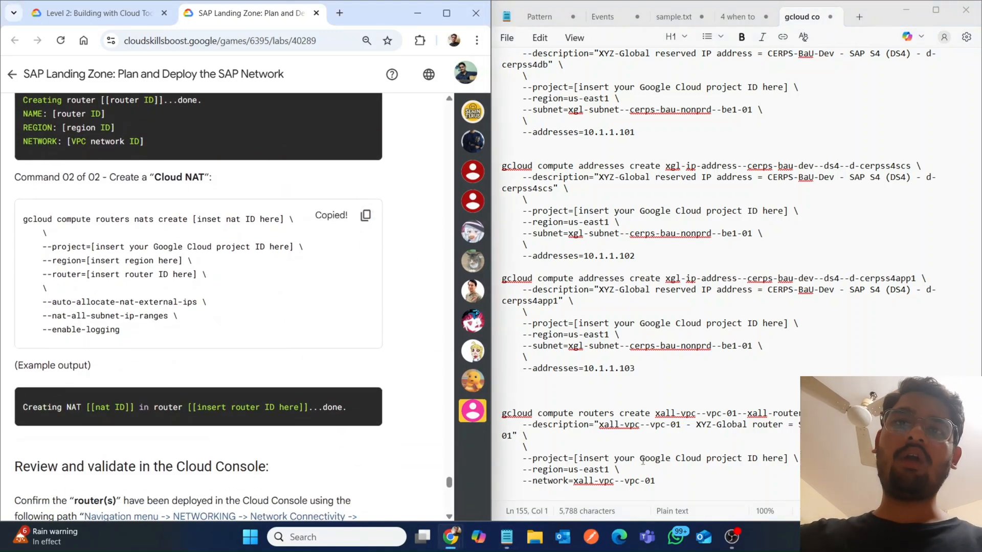
click(666, 484)
key(Return)
key(Return)
key(Return)
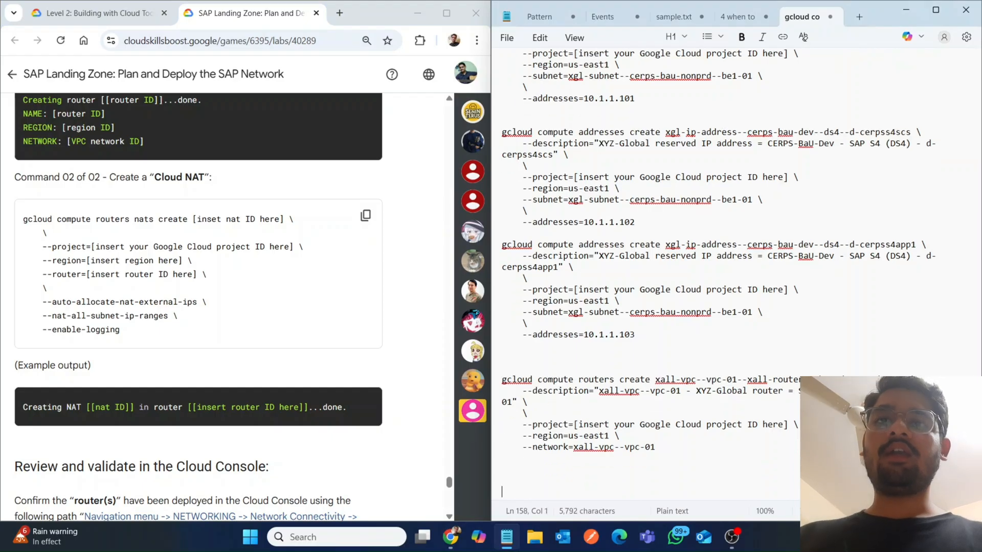
key(ctrl+v)
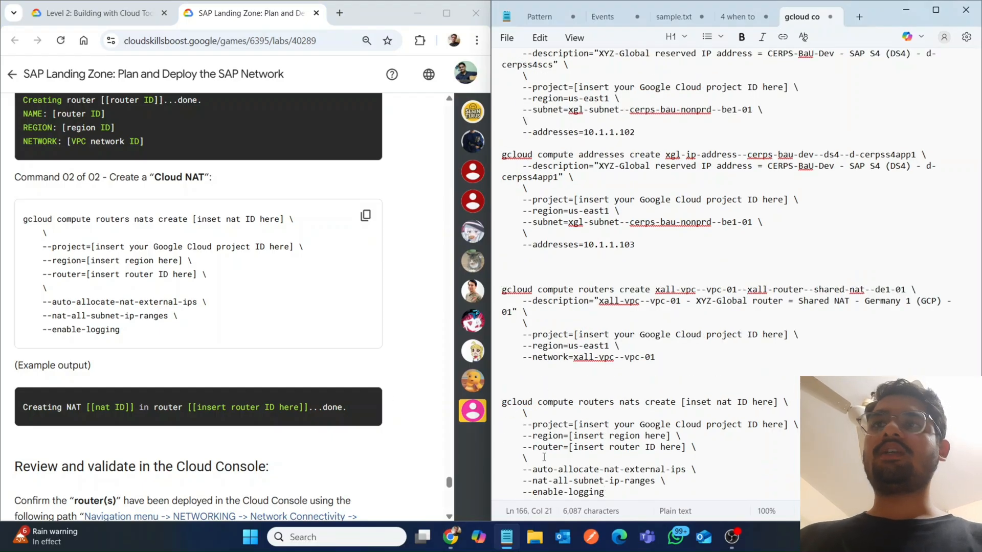
Step: Add blank lines below the Cloud NAT command and replace its NAT ID placeholder with the Cloud NAT - ID value xall-vpc--vpc-01--xall-nat-gw--shared-nat--de1-01
click(392, 318)
scroll(390, 318, up, 3)
scroll(391, 318, up, 5)
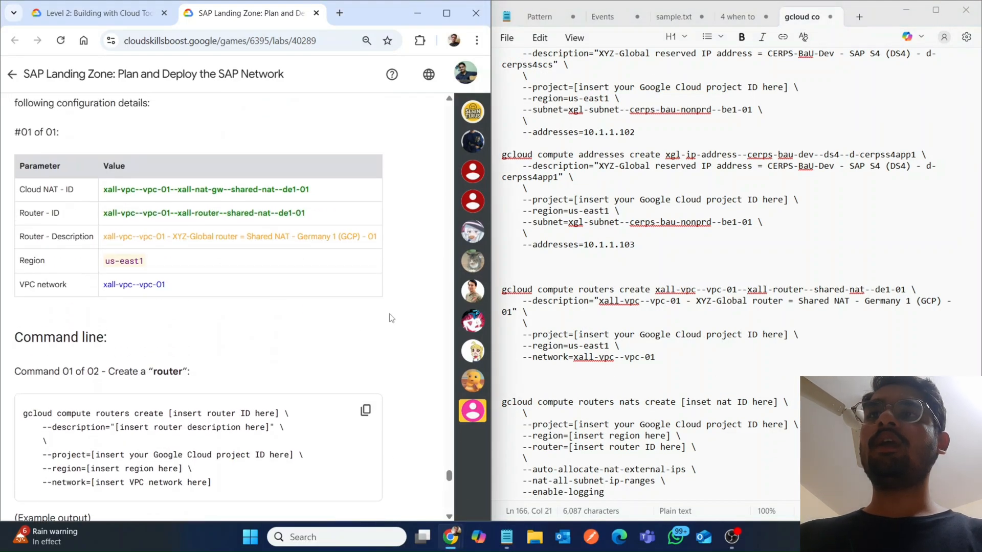
triple_click(246, 191)
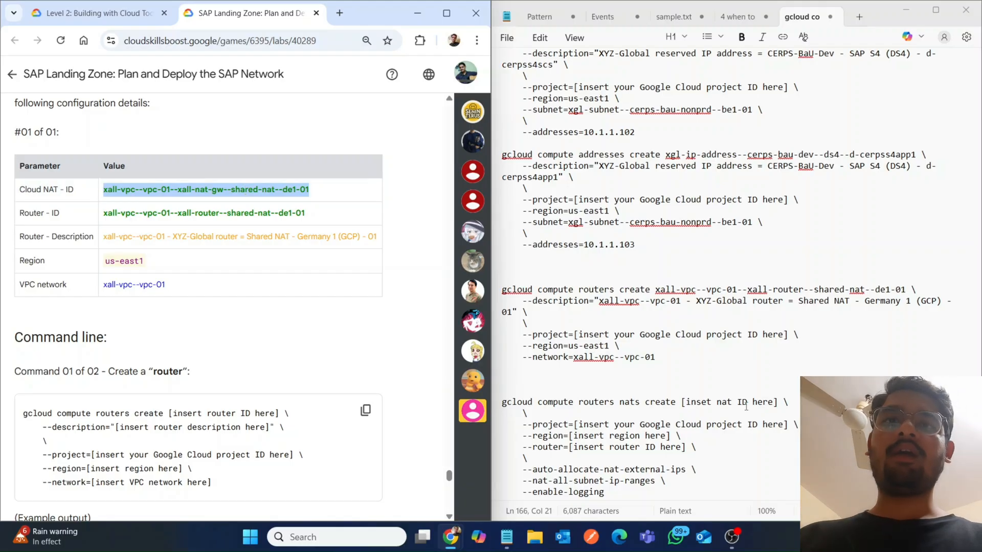
click(673, 490)
key(Return)
key(Return)
key(Return)
key(Return)
key(Return)
key(Return)
key(Return)
key(Return)
key(Return)
key(Return)
key(Return)
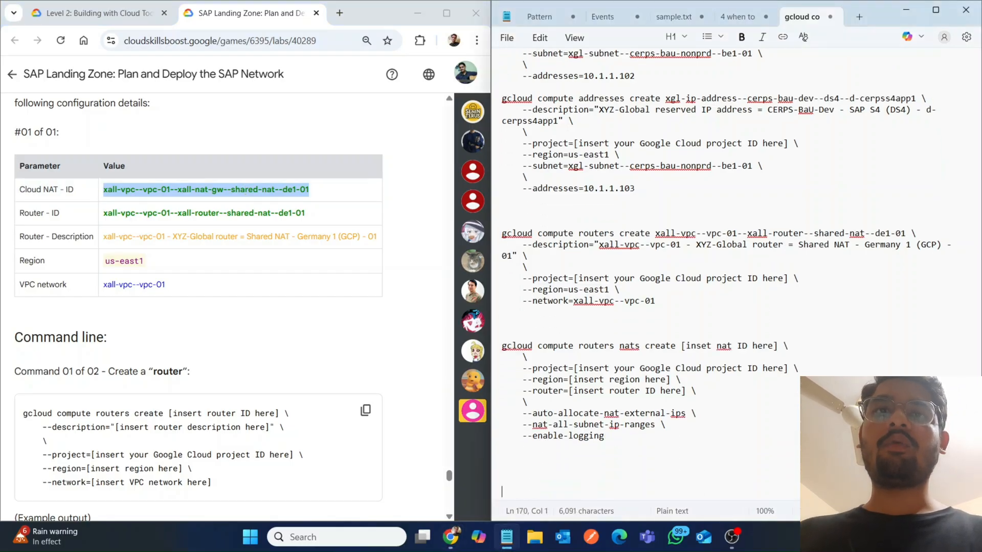
key(Return)
key(Return)
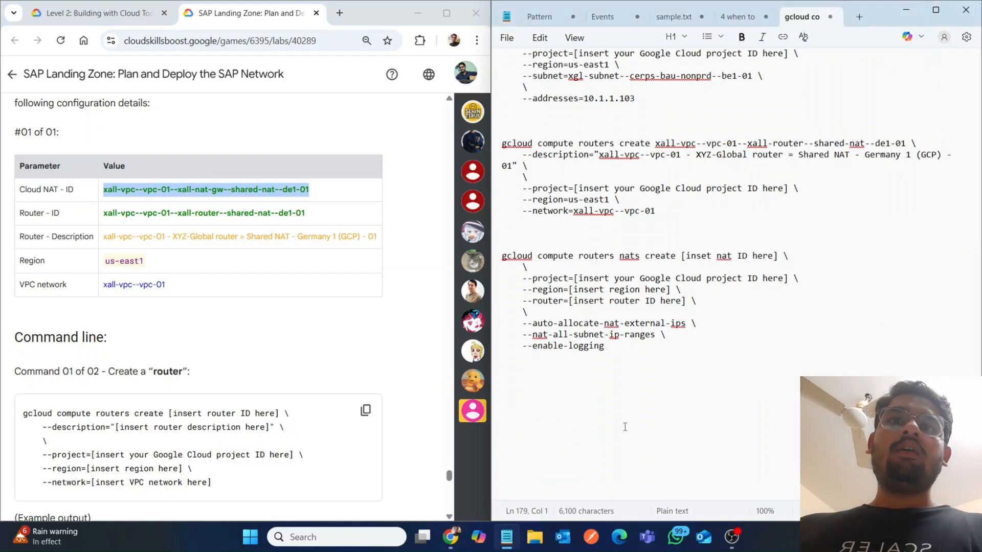
drag(681, 256, 779, 257)
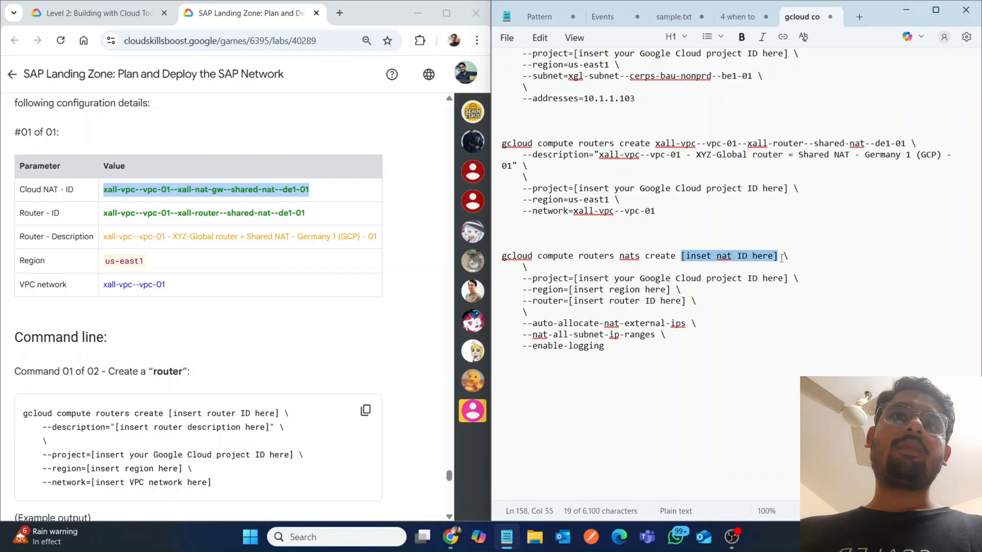
key(ctrl+v)
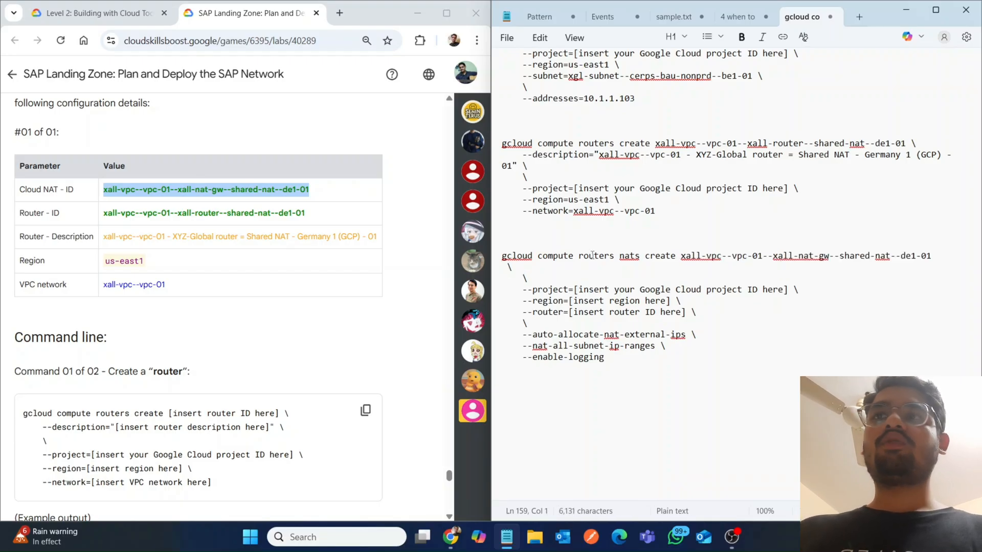
Step: Set the Cloud NAT command's region to us-east1 from the lab table and move the stray backslash back onto the end of its first line
triple_click(321, 210)
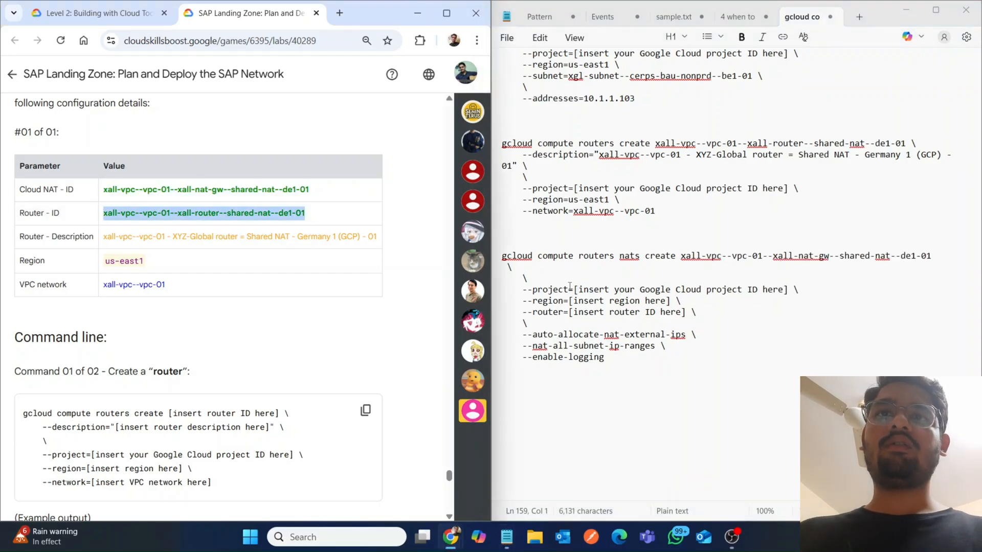
triple_click(124, 261)
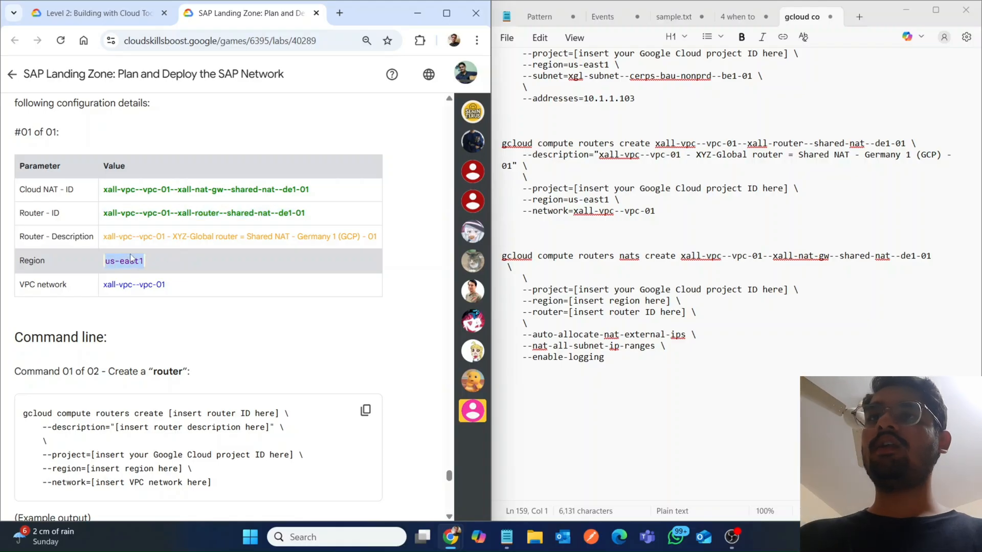
click(568, 301)
drag(569, 301, 673, 306)
key(ctrl+v)
key(BackSpace)
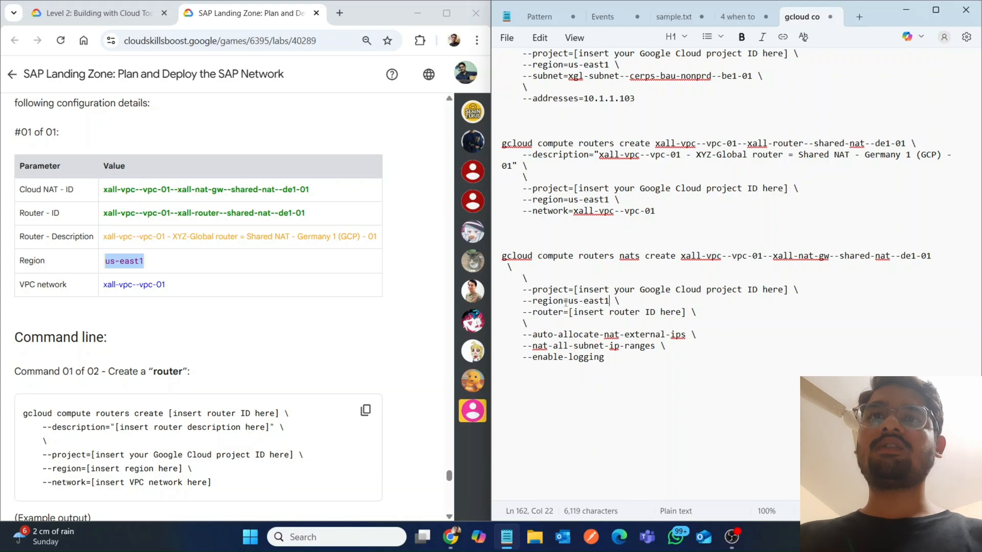
click(504, 267)
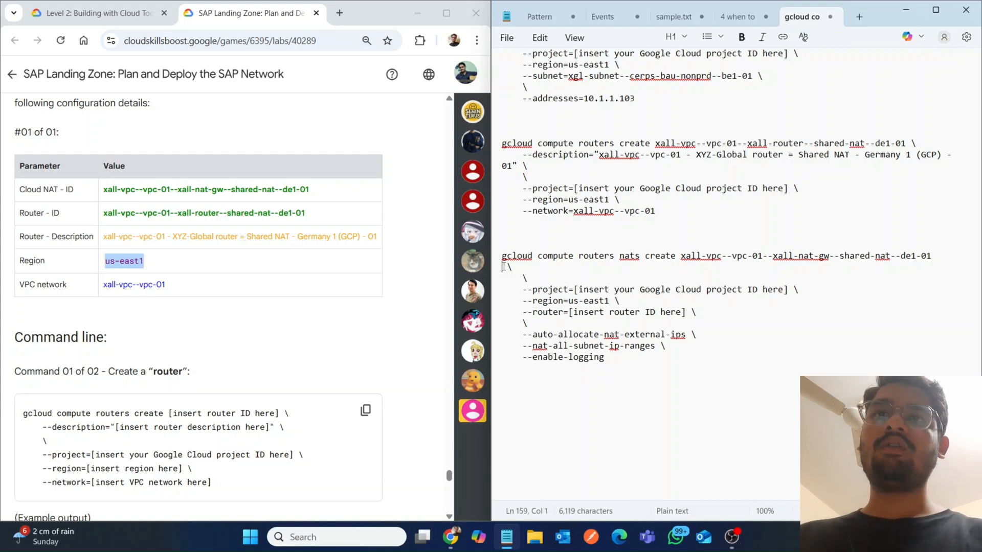
key(BackSpace)
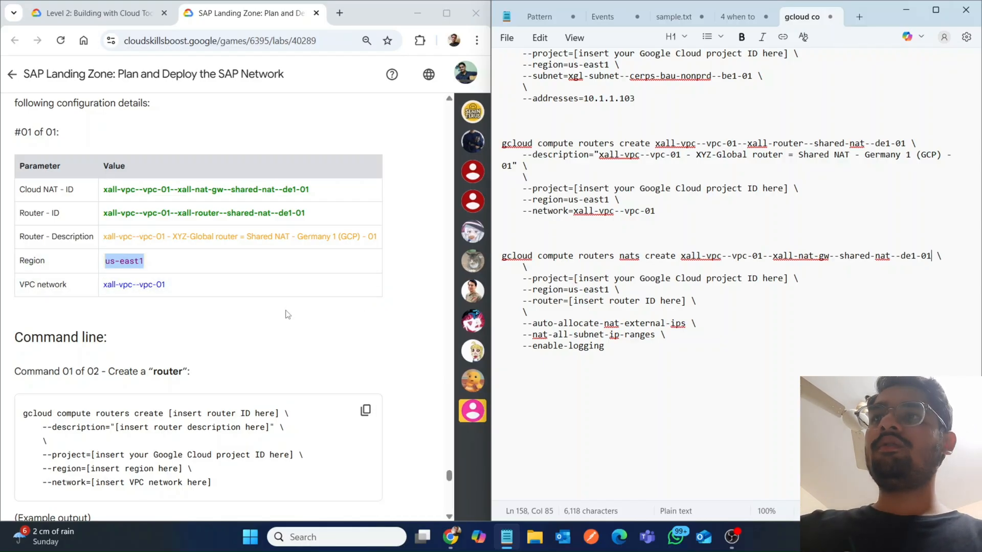
Step: Replace the router ID placeholder in the Cloud NAT command with xall-vpc--vpc-01--xall-router--shared-nat--de1-01, keeping the trailing backslash on the same line
triple_click(115, 287)
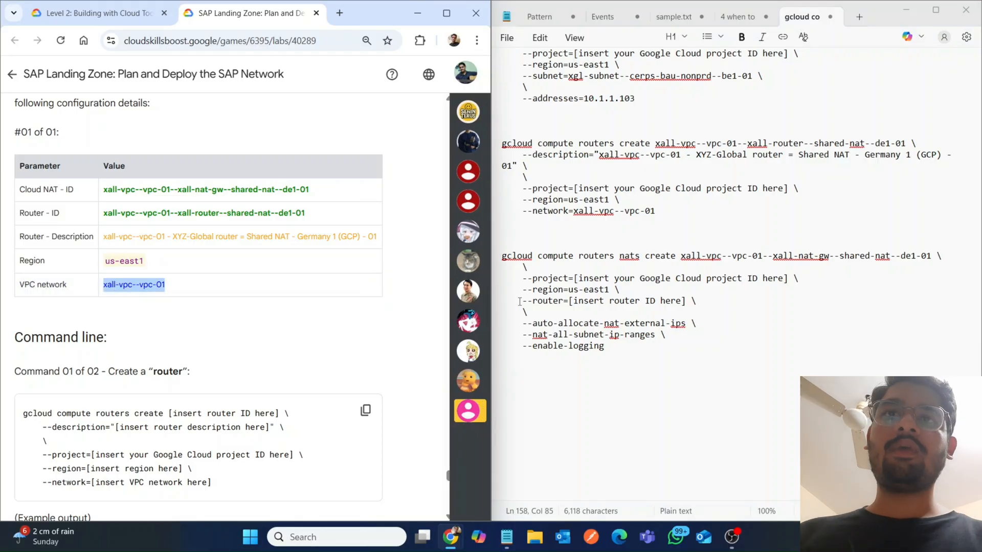
triple_click(282, 213)
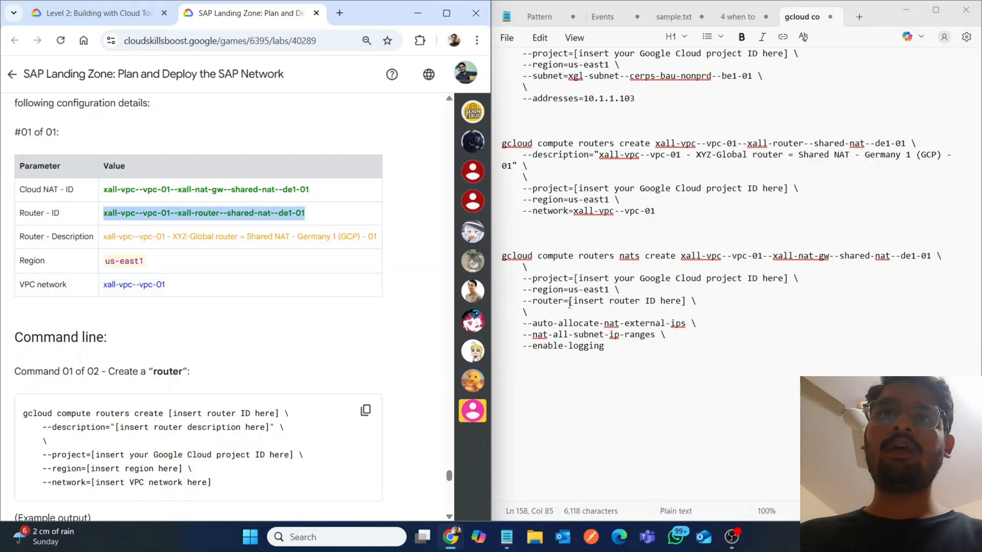
click(569, 302)
drag(570, 302, 687, 302)
key(ctrl+v)
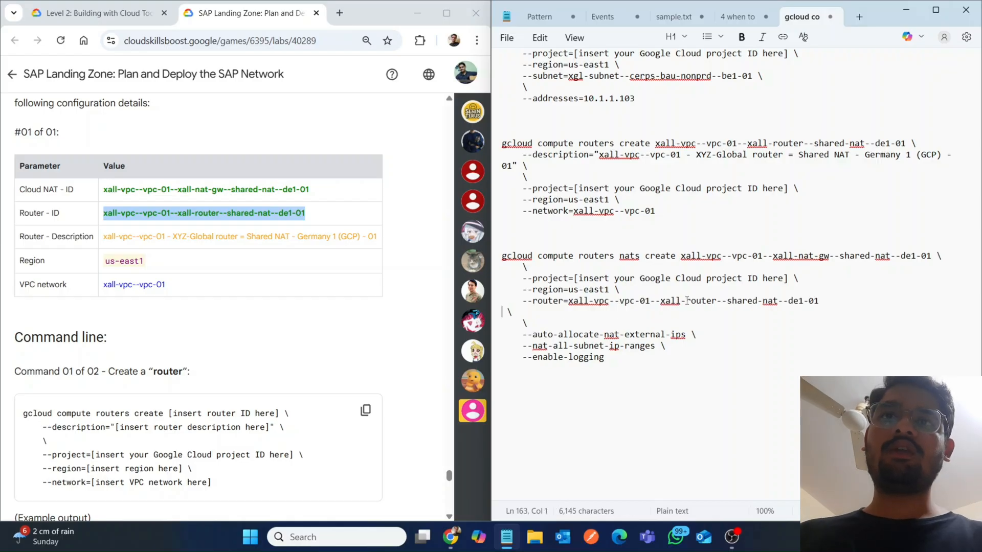
key(BackSpace)
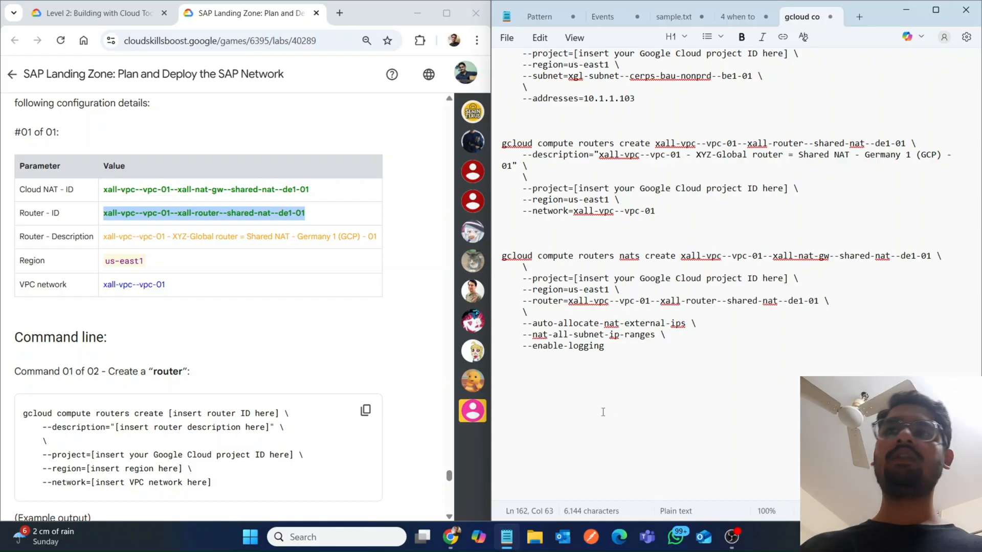
Step: Examine the rest of the lab's router and Cloud NAT instructions for any further commands to prepare
click(176, 393)
scroll(176, 392, down, 10)
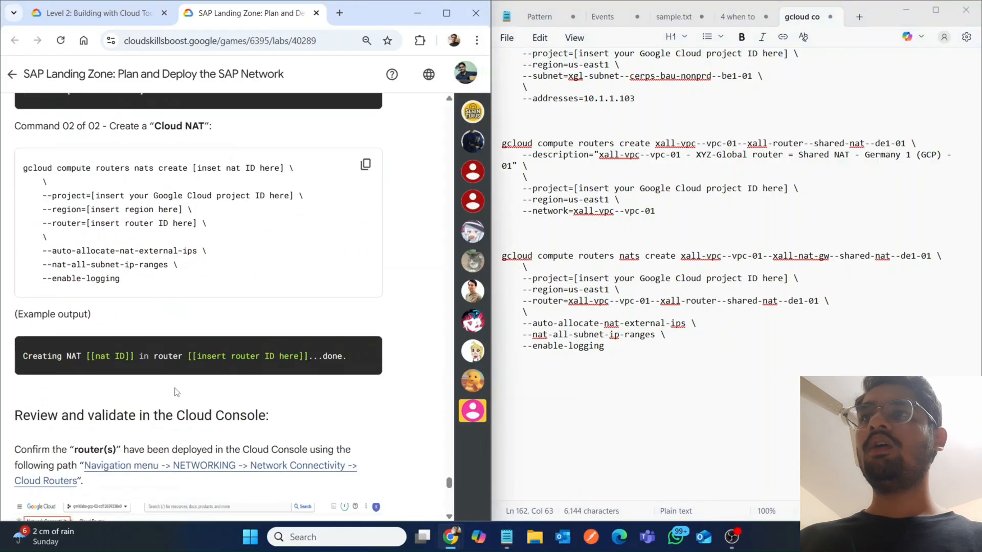
scroll(177, 392, up, 1)
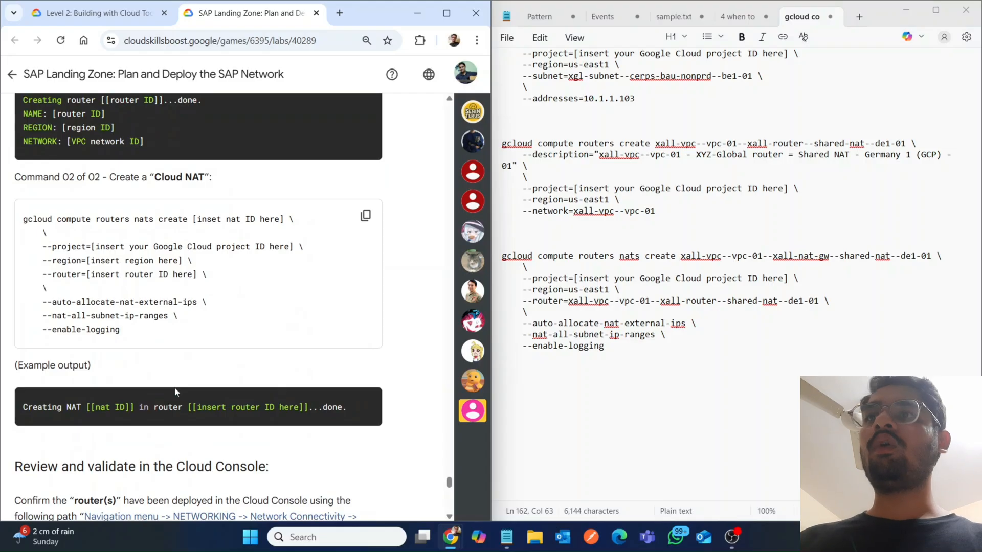
scroll(258, 343, up, 5)
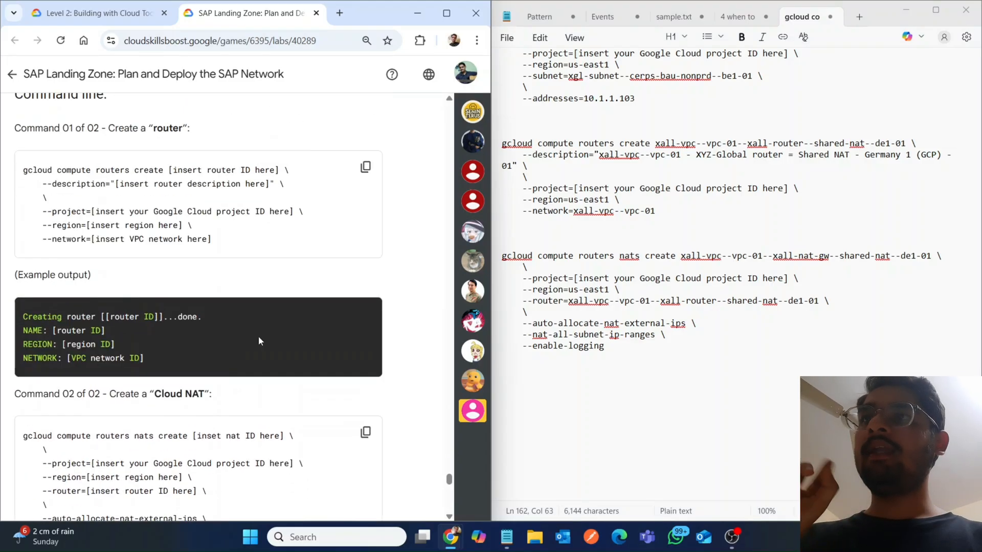
scroll(260, 341, up, 1)
scroll(260, 341, down, 7)
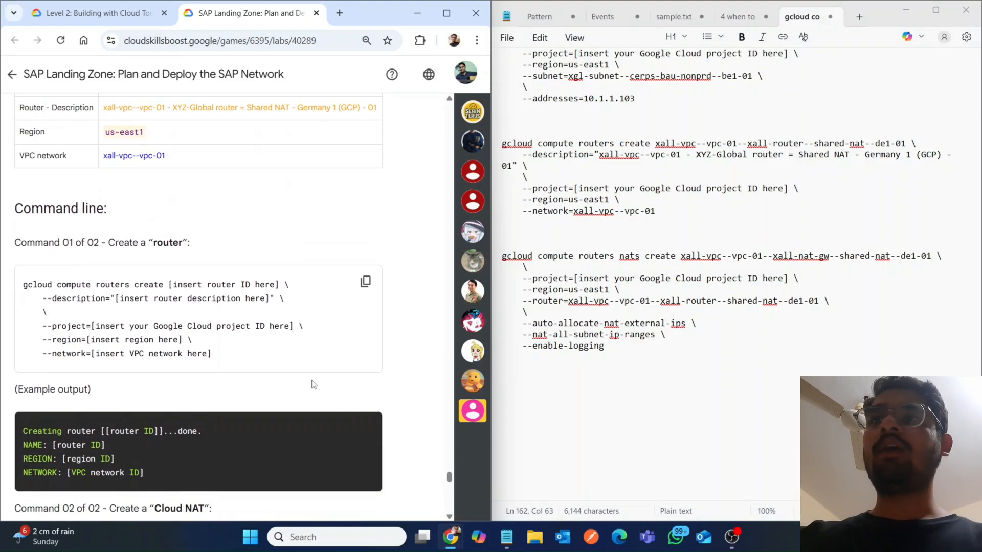
scroll(314, 385, down, 15)
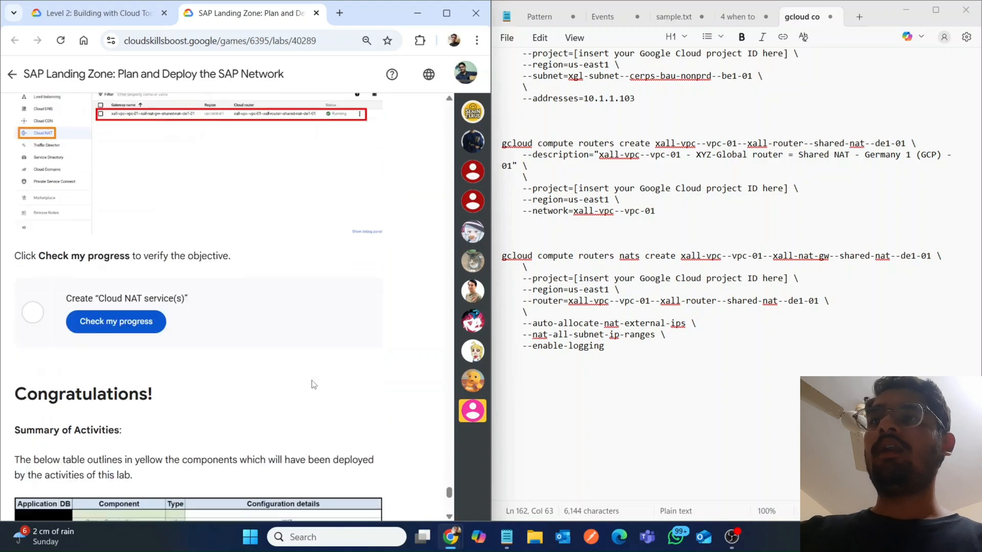
scroll(312, 381, up, 17)
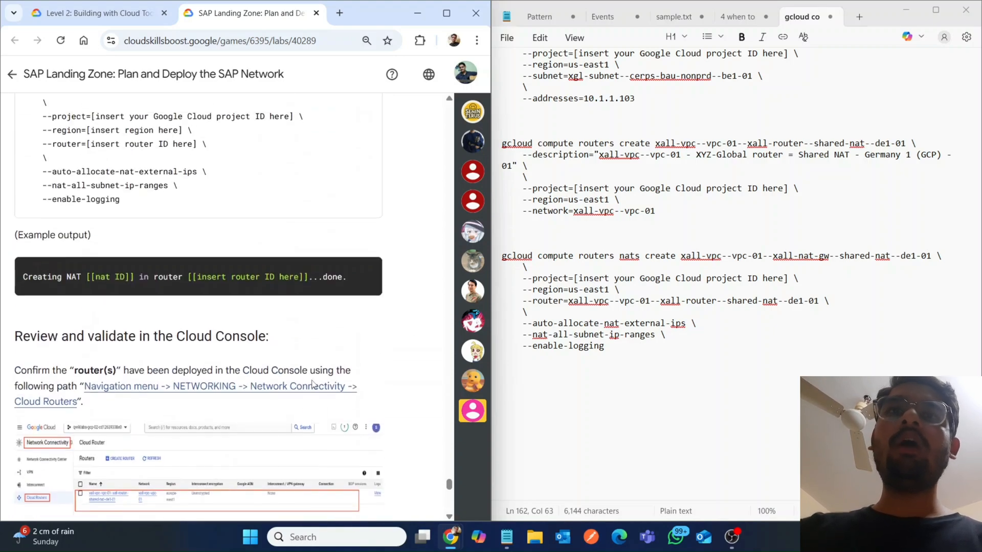
Step: Review the prepared router, address and firewall-rule commands in the notes, going back from the Cloud NAT command
click(721, 162)
key(Up)
key(Up)
key(Up)
key(Up)
key(Up)
key(Up)
key(Up)
key(Up)
key(Up)
key(Up)
key(Up)
key(Up)
key(Up)
key(Up)
key(Up)
key(Up)
key(Up)
key(Up)
key(Up)
key(Up)
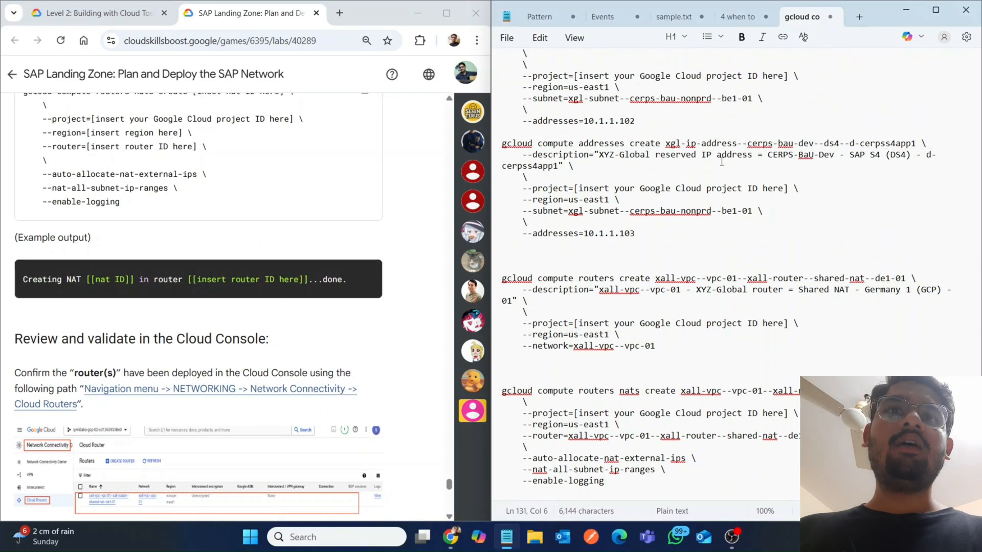
key(Up)
key(Up)
key(Up)
key(Up)
key(Up)
key(Up)
key(Up)
key(Up)
key(Up)
key(Up)
key(Up)
key(Up)
key(Up)
key(Up)
key(Up)
key(Up)
key(Up)
key(Up)
key(Up)
key(Up)
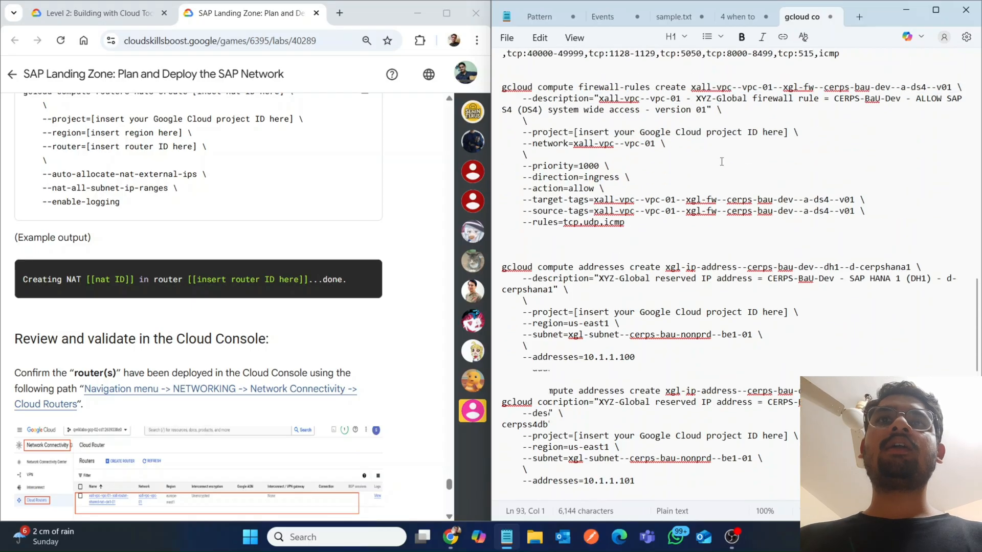
Step: Maximize the notes window and return to the networks create command at the beginning of the document
click(936, 10)
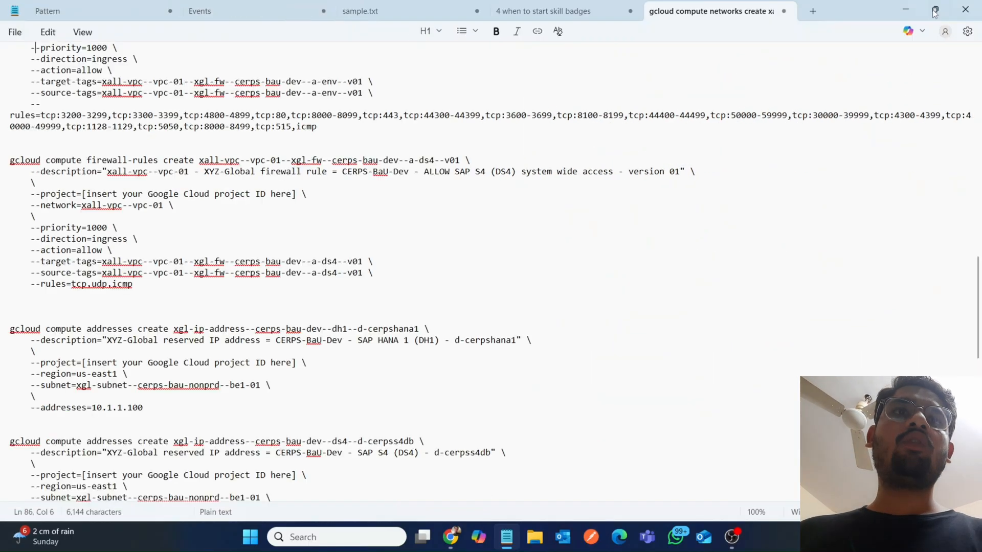
drag(978, 260, 970, 55)
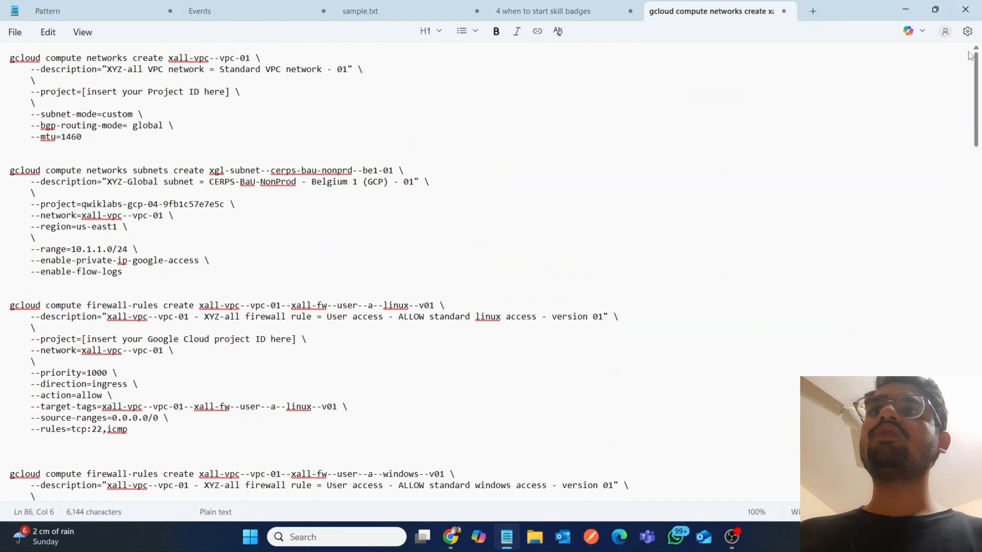
click(915, 63)
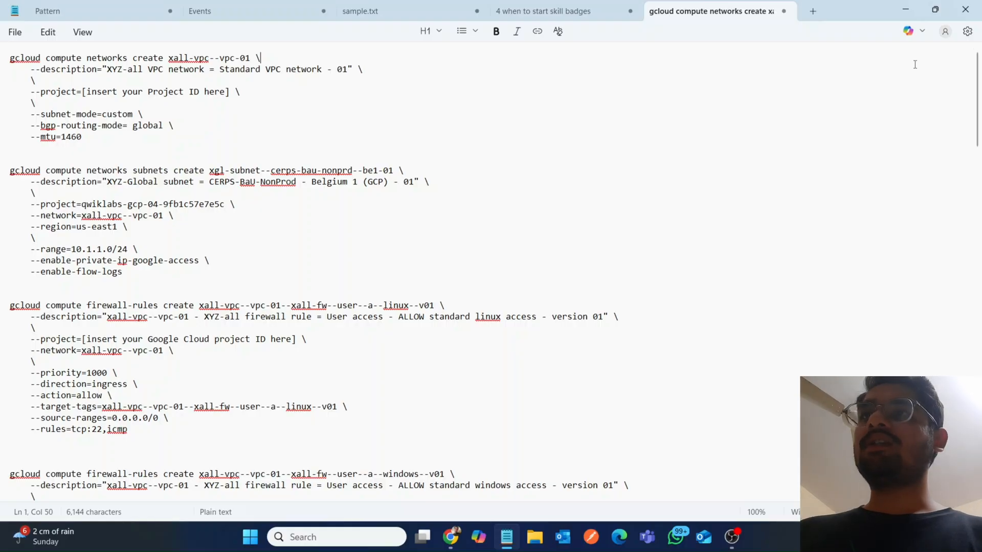
Step: Copy the "[insert your Project ID here]" placeholder from the networks create command and make it the search text for find and replace
triple_click(200, 204)
click(84, 92)
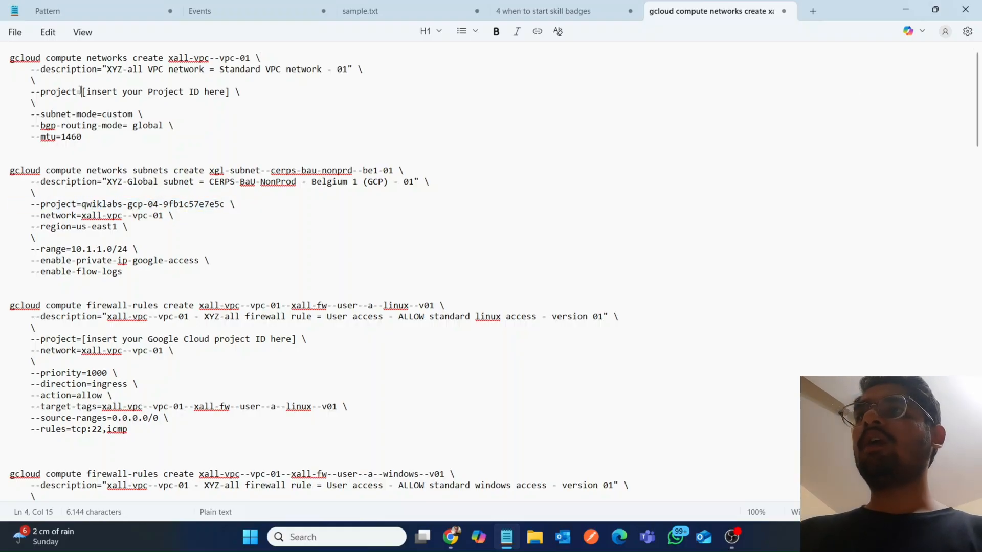
drag(83, 92, 230, 95)
key(ctrl+c)
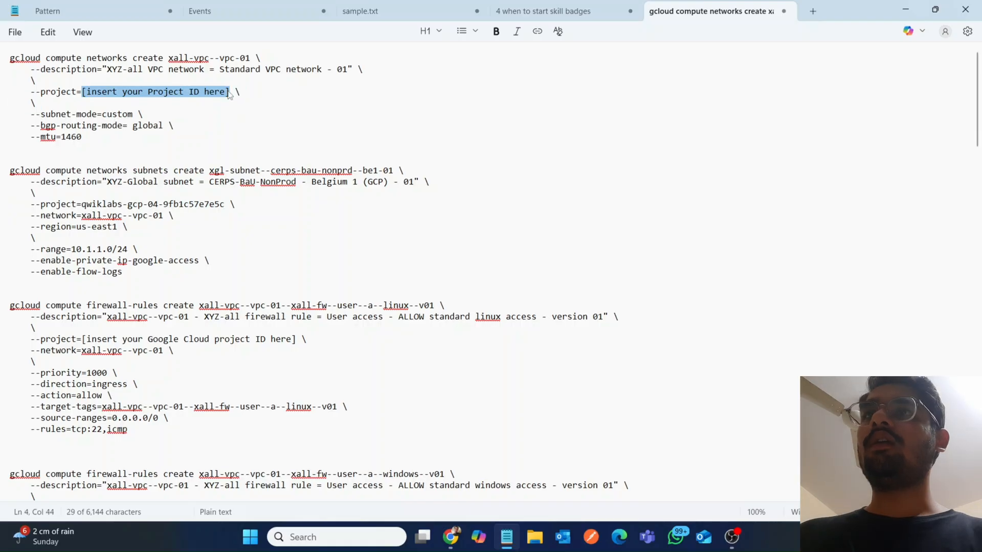
click(492, 125)
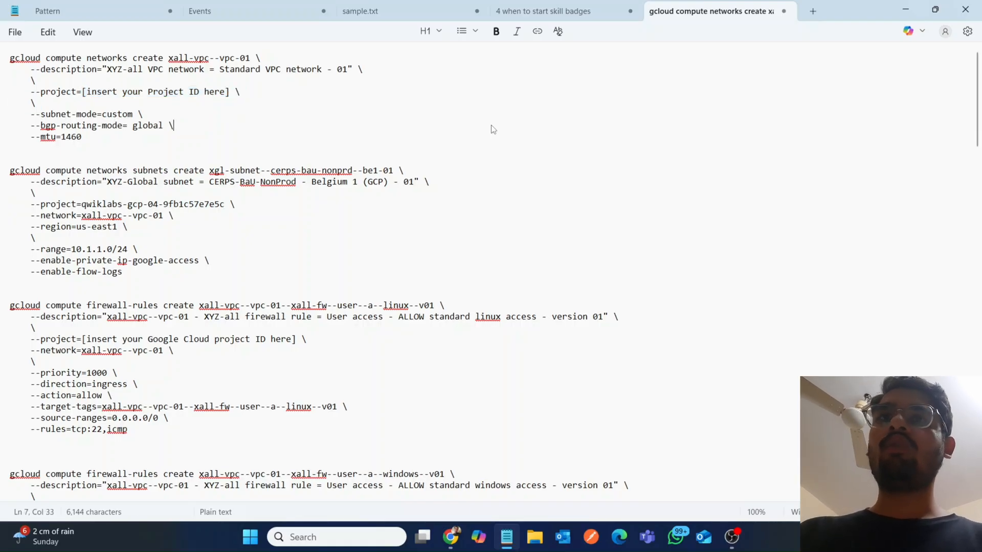
key(ctrl+f)
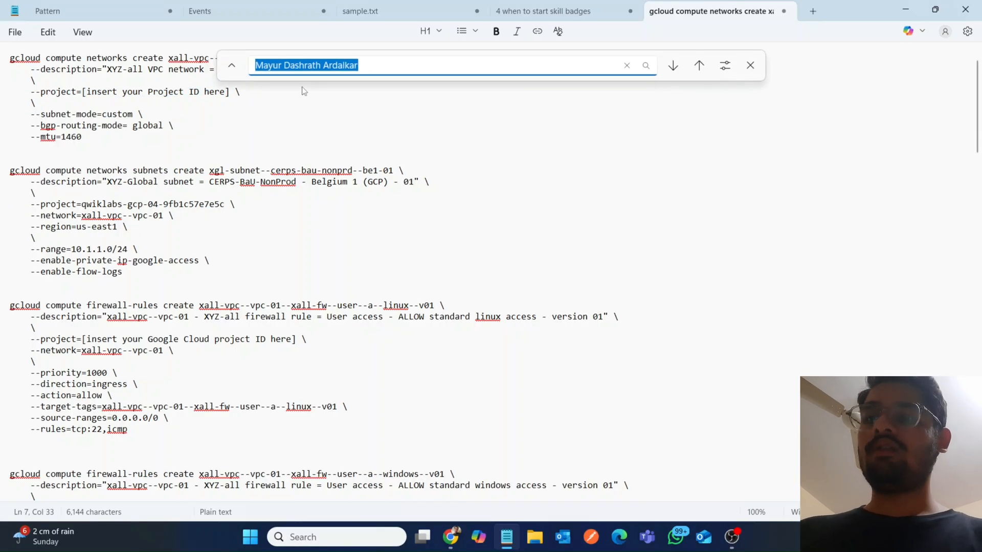
key(ctrl+v)
click(232, 65)
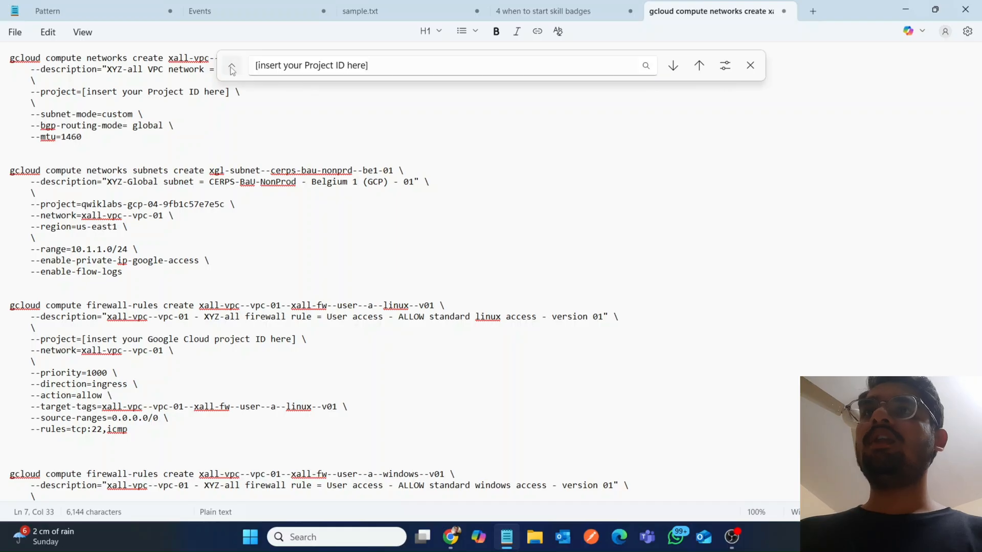
text(support)
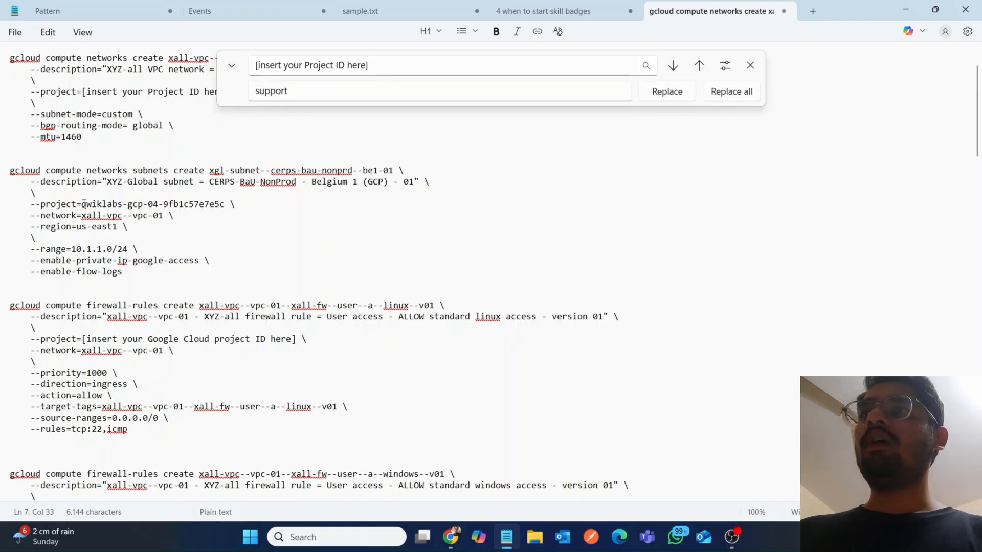
Step: Replace all occurrences of the placeholder with the project ID qwiklabs-gcp-04-9fb1c57e7e5c copied from the subnets create command, and close the search
drag(83, 204, 223, 205)
key(ctrl+c)
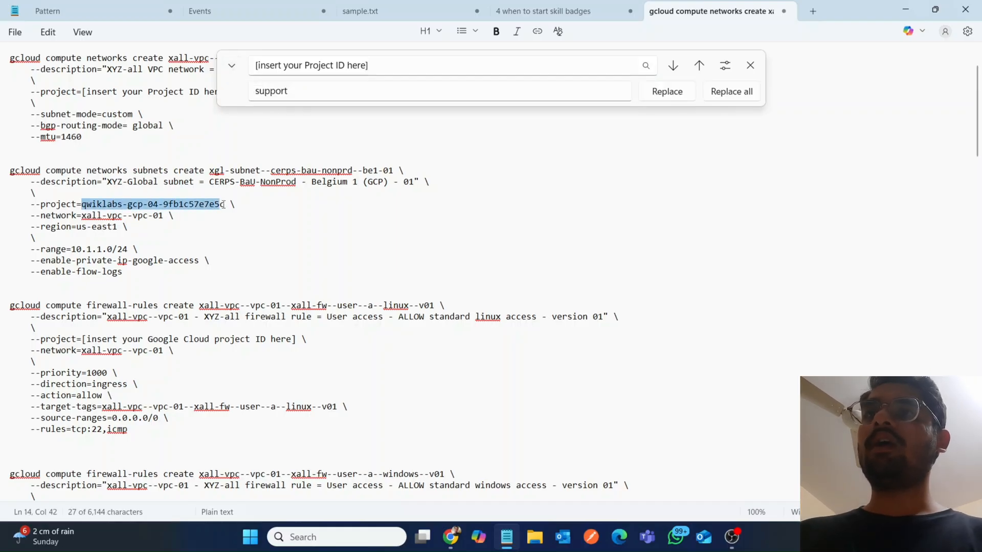
click(292, 97)
key(ctrl+v)
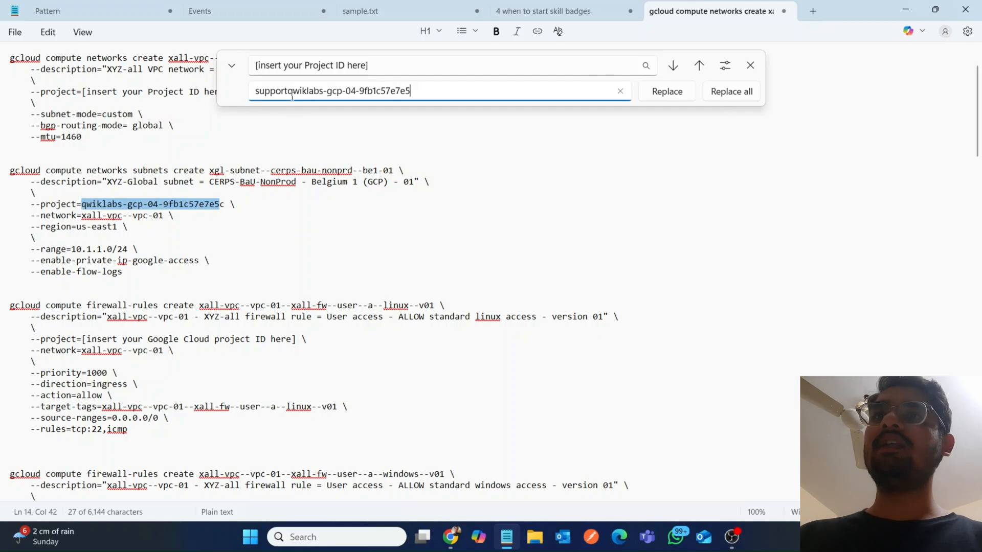
key(ctrl+a)
key(ctrl+v)
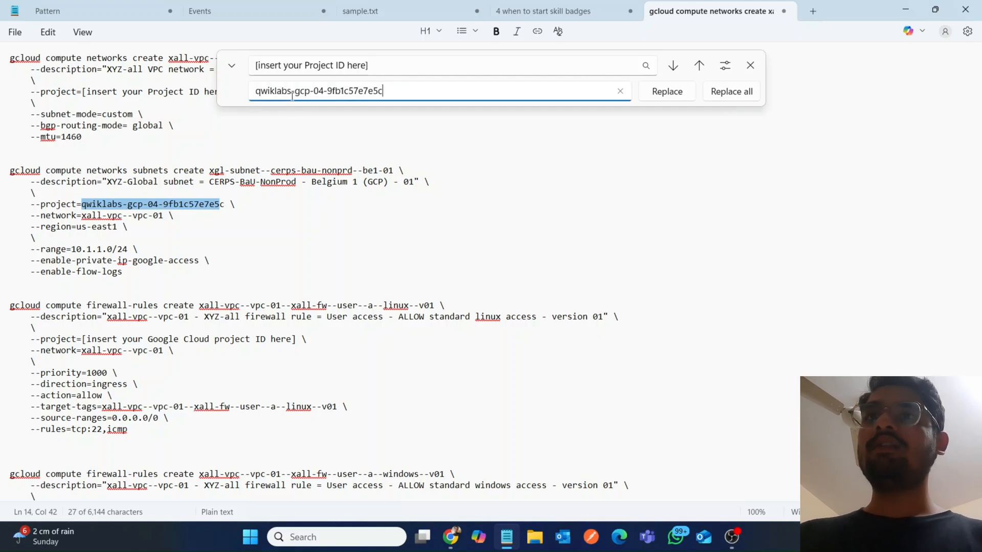
click(721, 93)
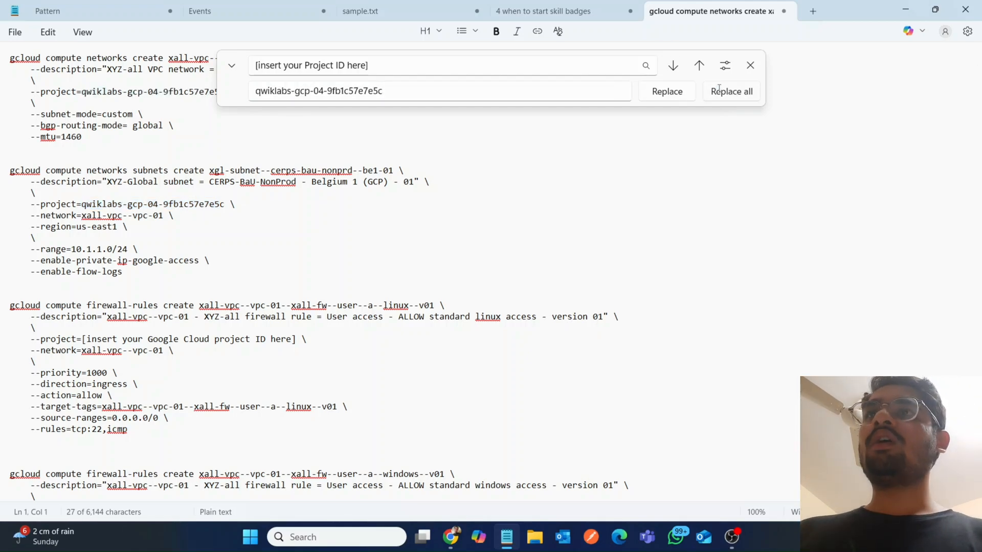
click(750, 65)
click(416, 161)
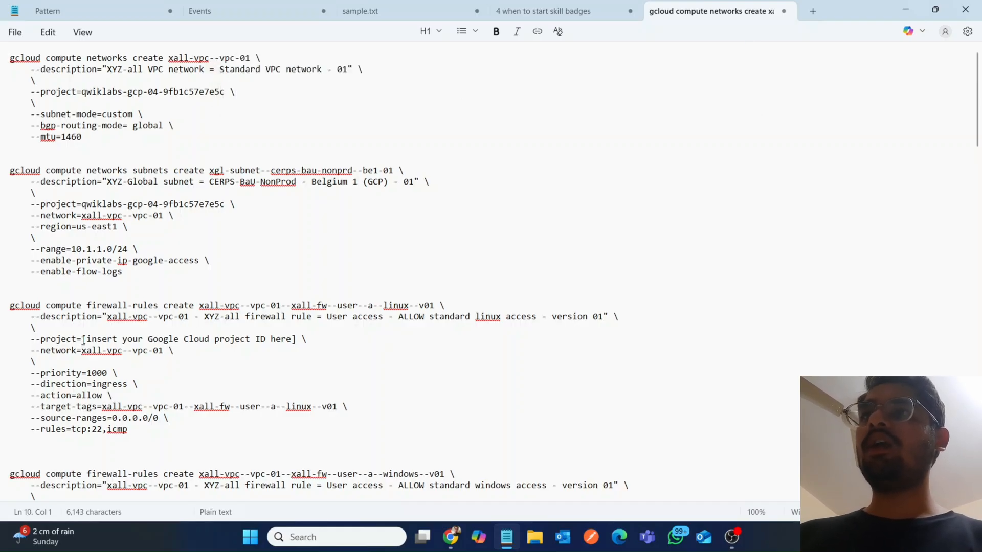
Step: Replace all occurrences of "[insert your Google Cloud project ID here]" in the notes with qwiklabs-gcp-04-9fb1c57e7e5c and close the search
drag(83, 339, 298, 339)
key(ctrl+c)
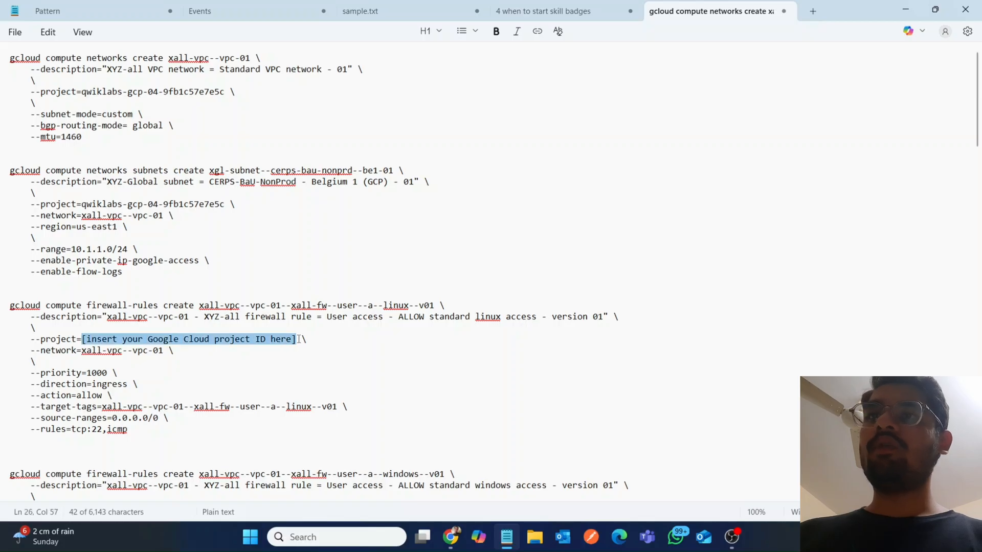
click(540, 237)
key(ctrl+f)
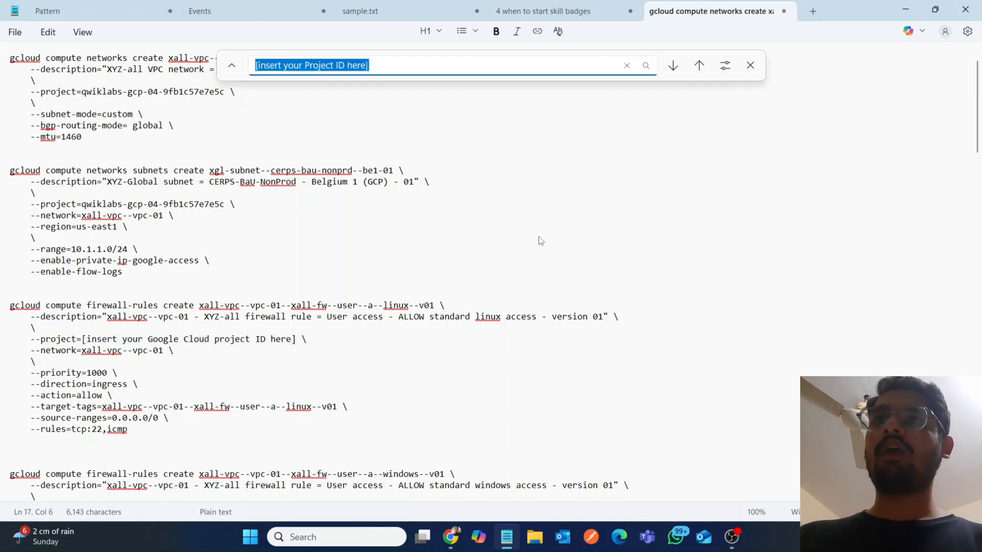
key(ctrl+v)
click(231, 67)
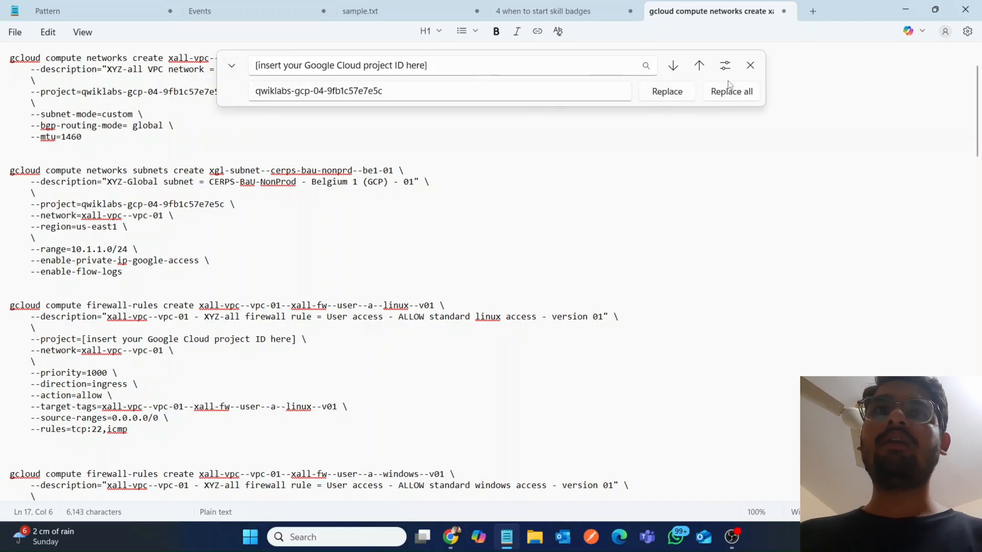
click(731, 91)
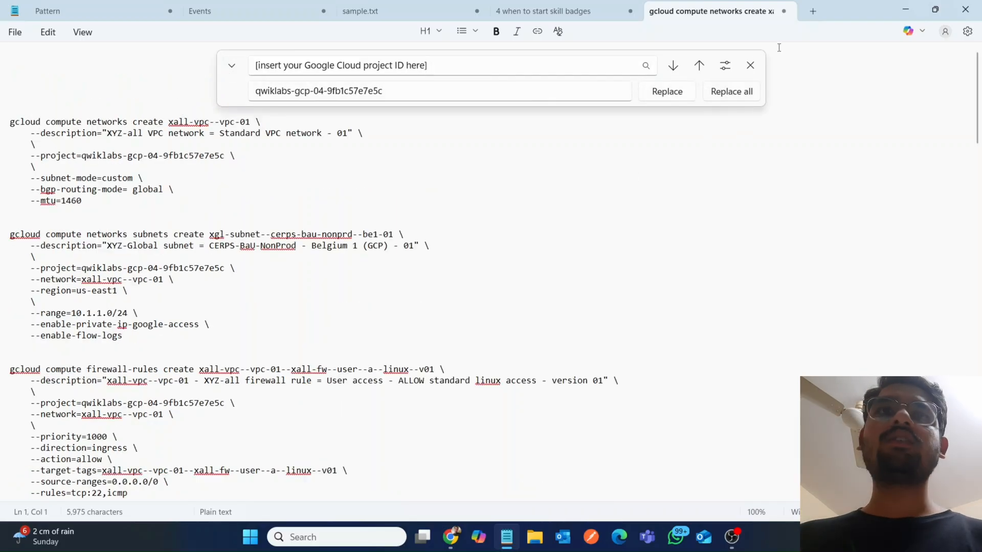
click(750, 65)
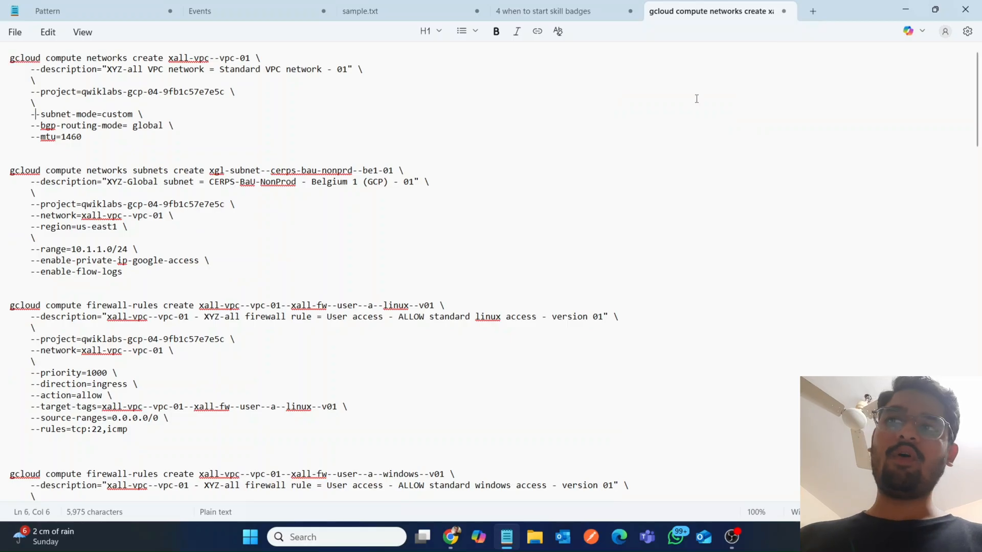
Step: Check the project ID lines throughout the firewall-rule commands in the notes
key(Down)
key(Down)
key(Down)
key(Down)
key(Down)
key(Down)
key(Down)
key(Down)
key(Down)
key(Down)
key(Down)
key(Down)
key(Down)
key(Down)
key(Down)
key(Down)
key(Down)
key(Down)
key(Down)
key(Down)
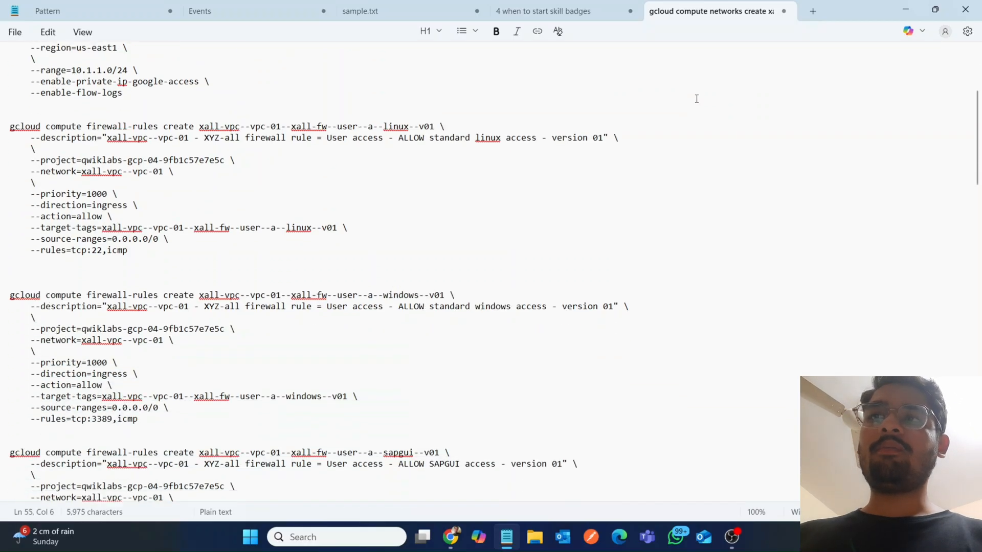
key(Down)
key(Down)
key(Down)
key(Down)
key(Down)
key(Down)
key(Down)
key(Down)
key(Down)
key(Down)
key(Down)
key(Down)
key(Down)
key(Down)
key(Down)
key(Down)
key(Down)
key(Down)
Step: Check the Cloud Shell terminal in Chrome and return to the gcloud commands in Notepad
key(ctrl+a)
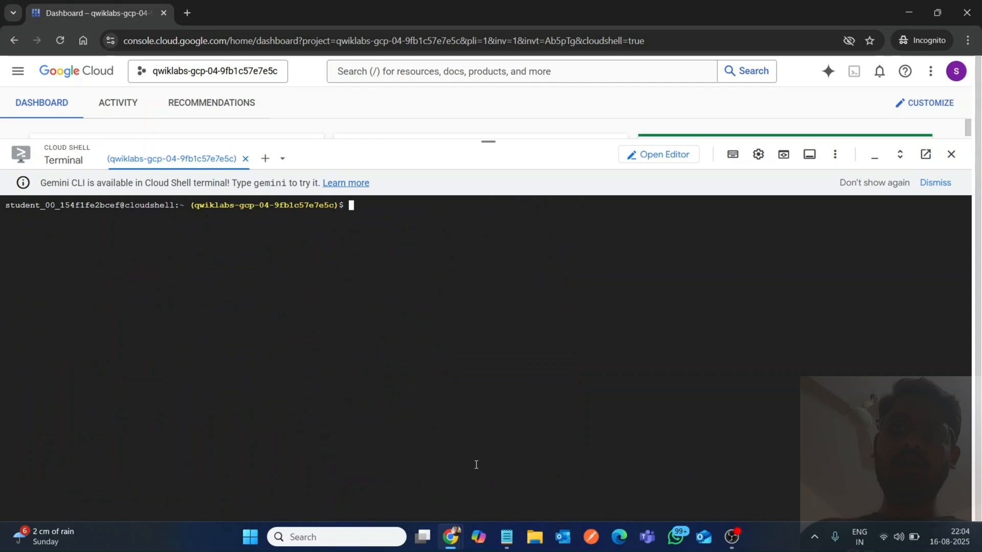
click(451, 537)
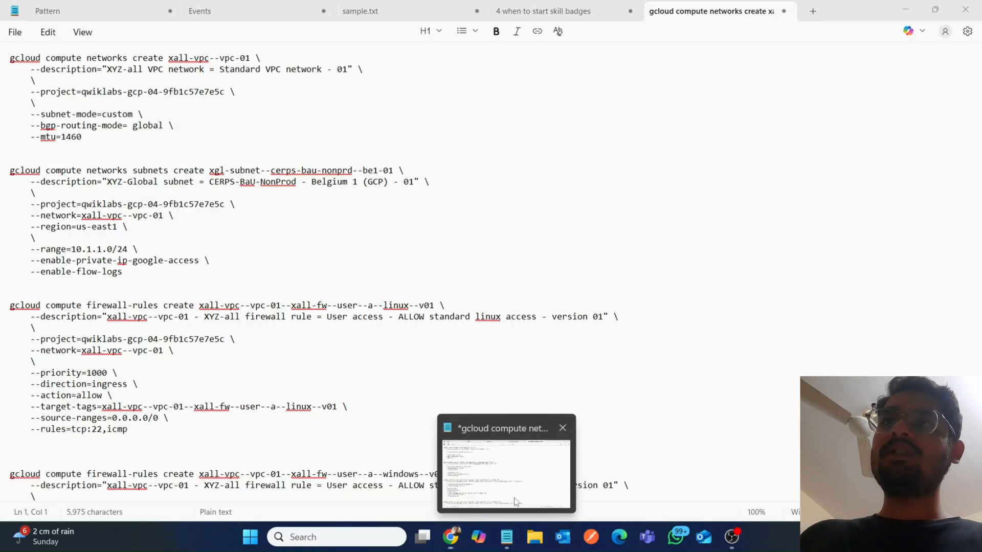
click(514, 498)
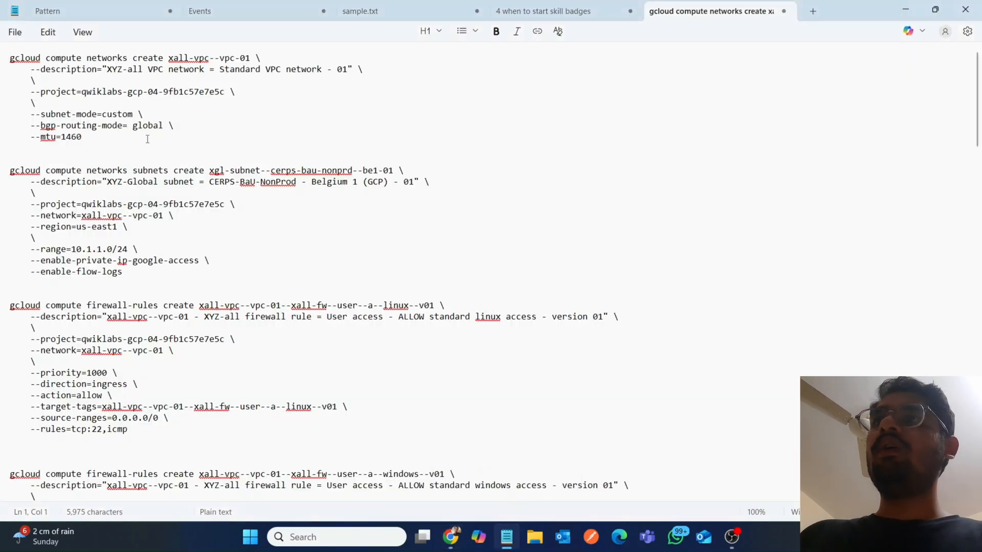
Step: Try to create the xall-vpc--vpc-01 network by copying its gcloud command from the notes and running it in the Cloud Shell terminal in Chrome
drag(147, 139, 0, 55)
key(ctrl+c)
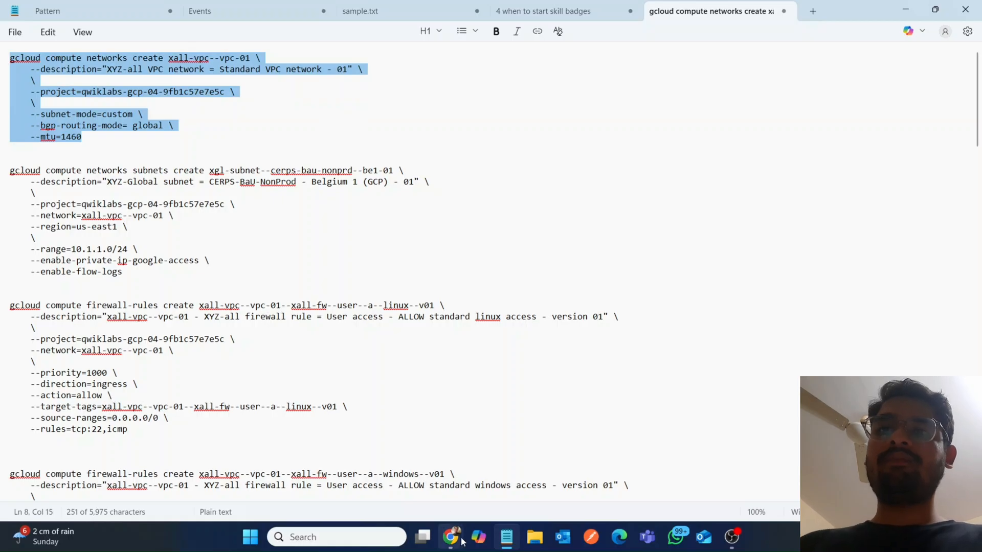
mouse_move(450, 537)
click(491, 494)
key(ctrl+v)
key(Return)
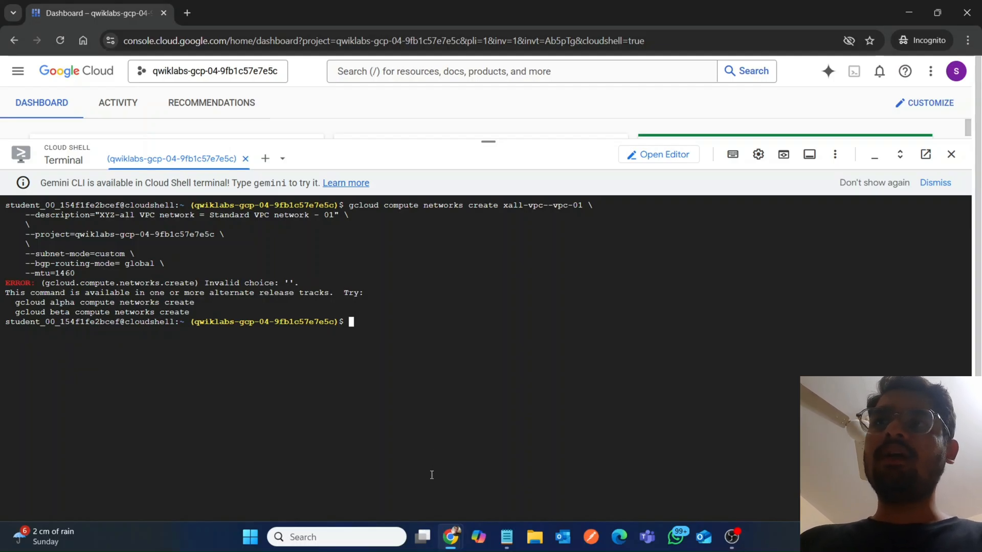
Step: Switch back to Notepad and remove the two stray backslash-only lines from the networks create command
click(506, 537)
click(55, 81)
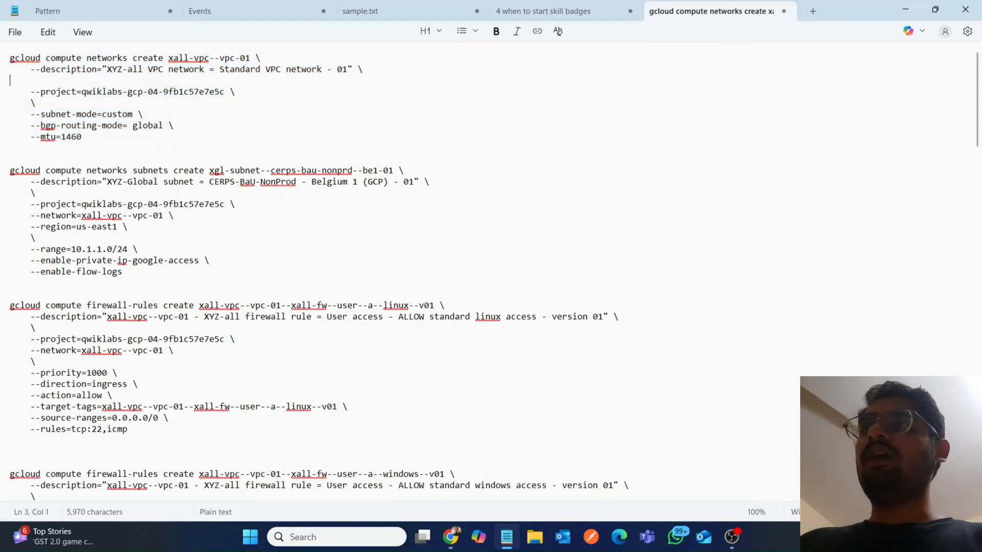
key(BackSpace)
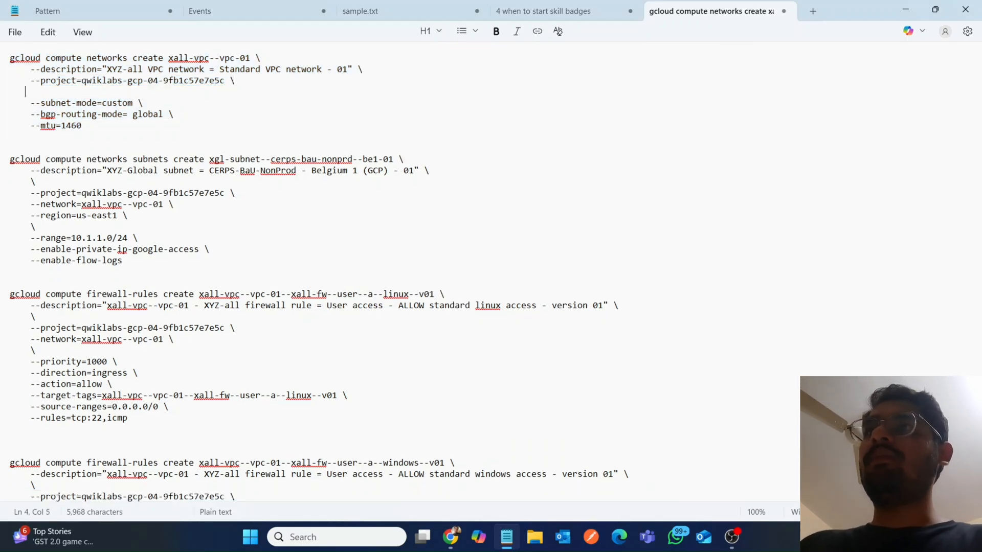
key(BackSpace)
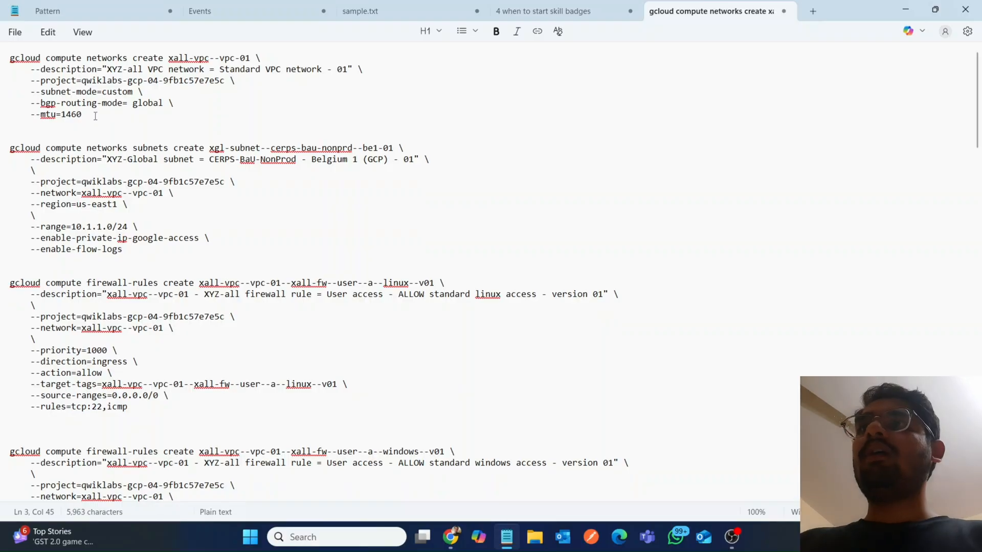
Step: Try to run the shortened networks create command for xall-vpc--vpc-01 in Cloud Shell in Chrome
drag(83, 115, 2, 37)
key(ctrl+c)
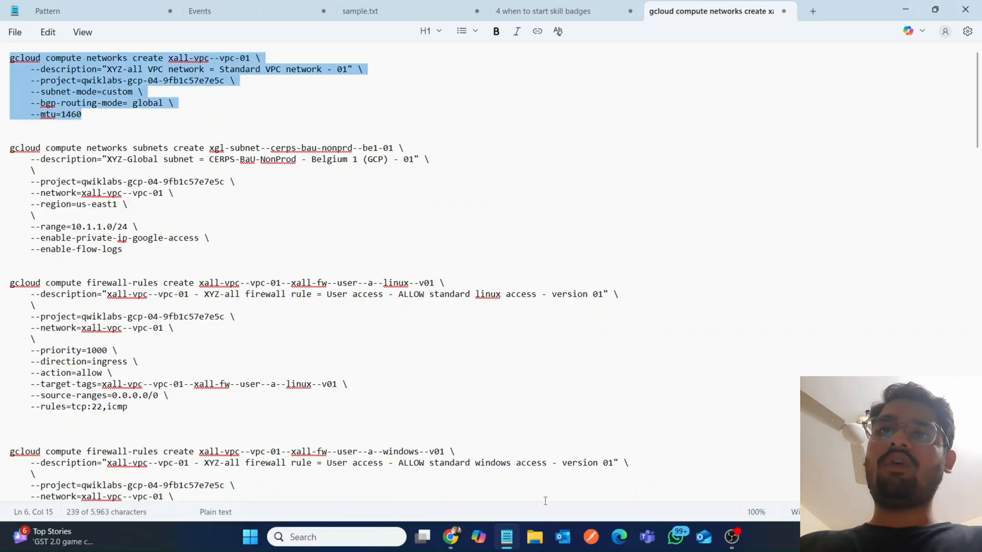
click(450, 537)
click(494, 483)
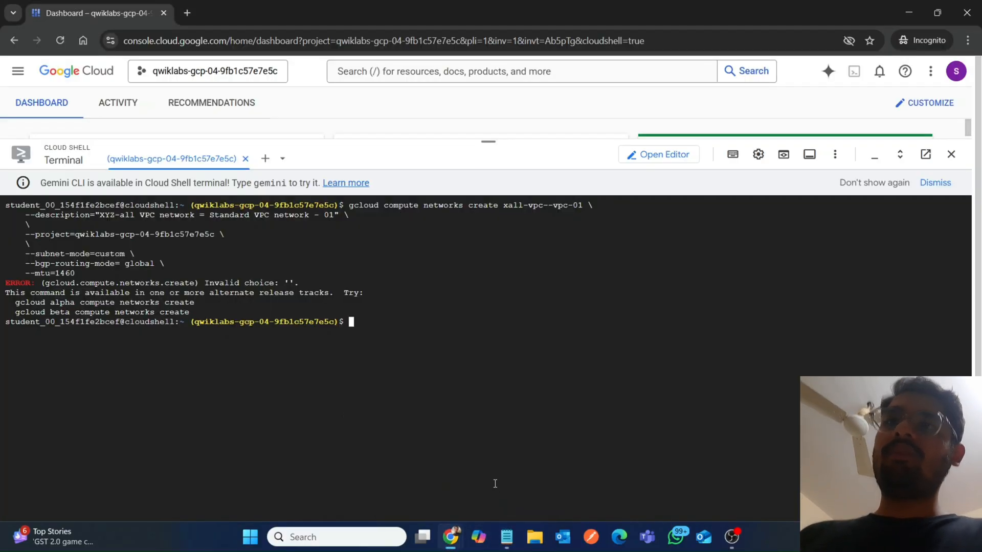
key(ctrl+v)
key(Return)
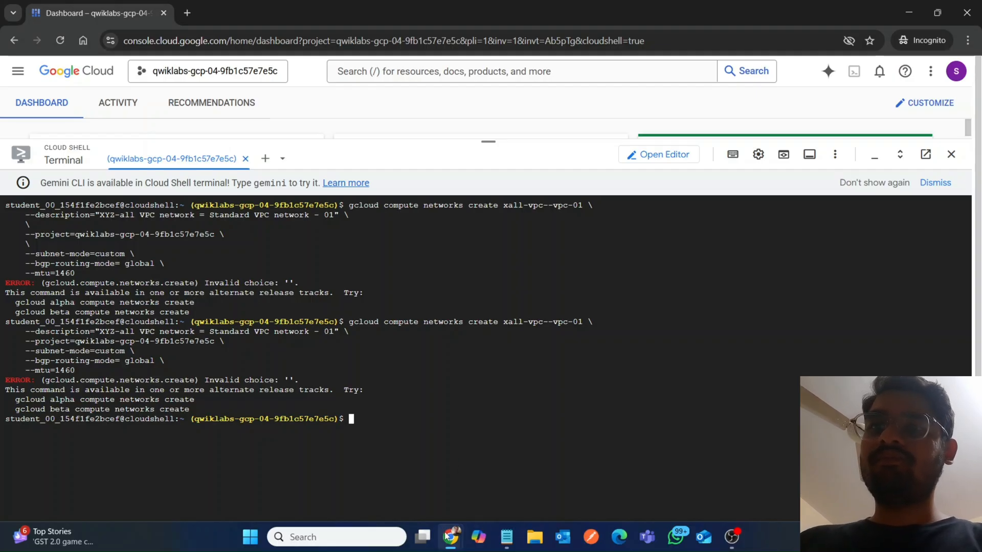
Step: Copy all the gcloud commands from the Notepad notes and open ChatGPT in a new tab of the Chrome lab window
click(507, 537)
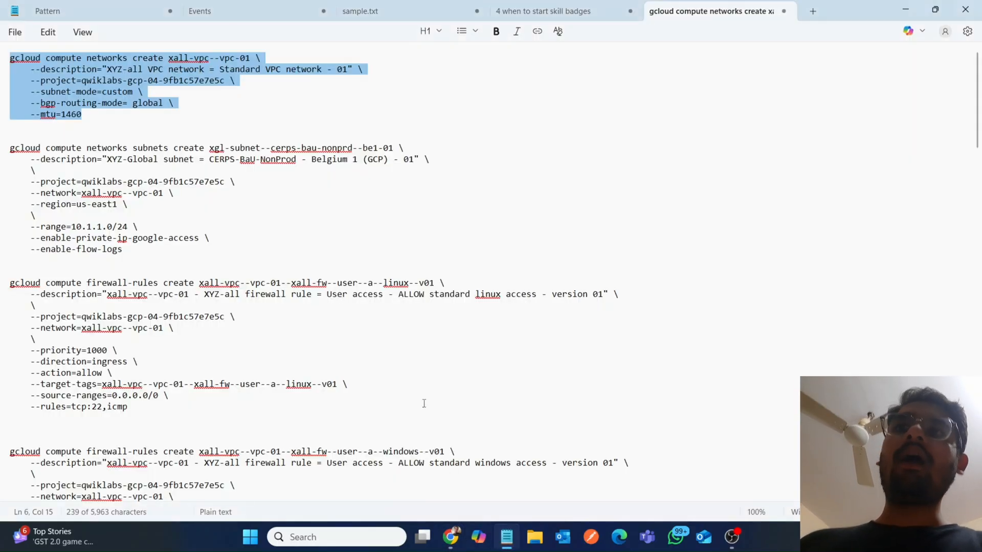
click(386, 249)
key(ctrl+a)
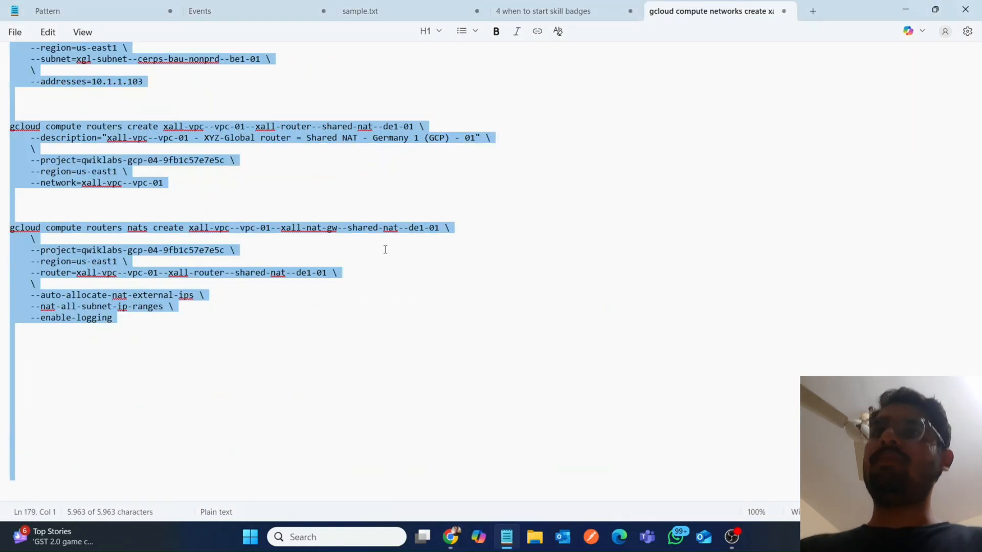
mouse_move(451, 537)
click(466, 481)
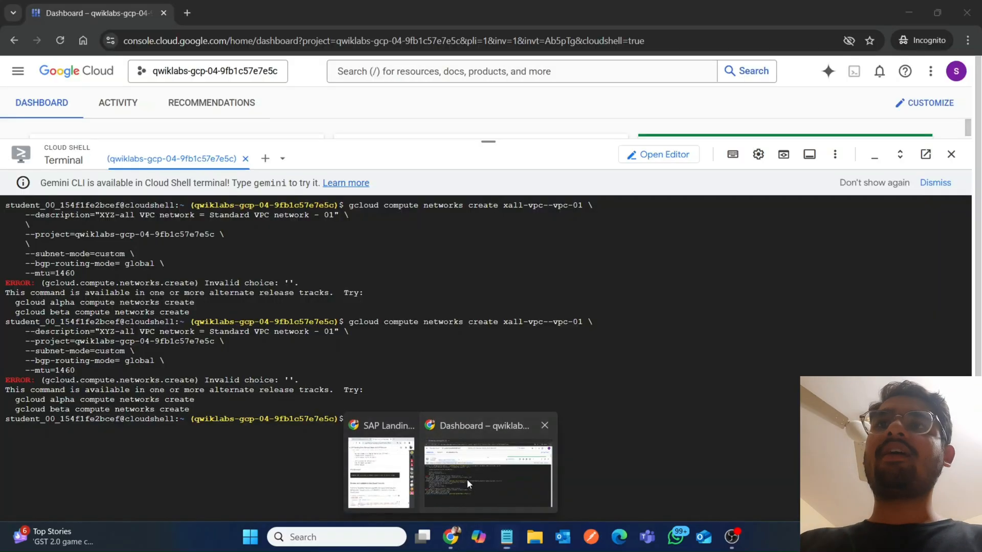
click(393, 499)
click(446, 13)
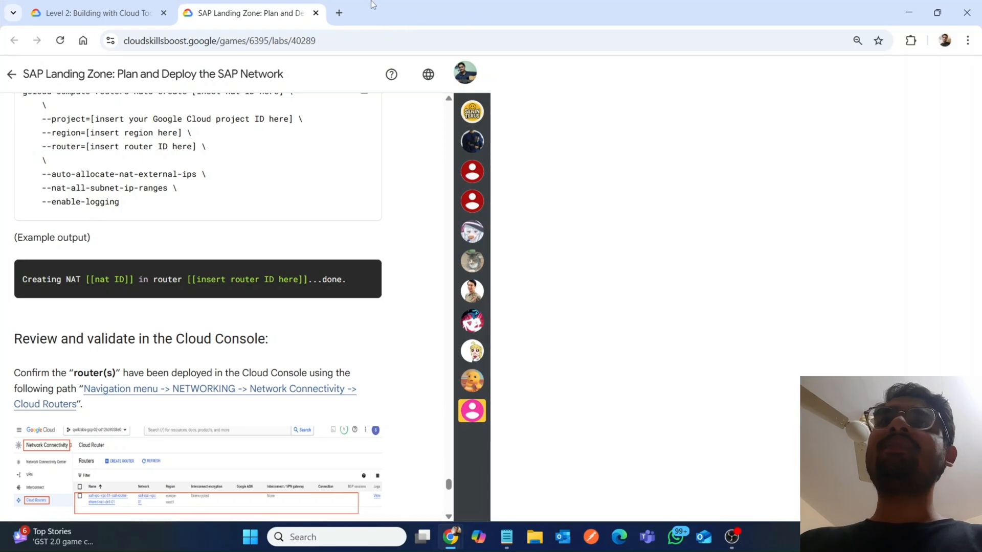
click(338, 13)
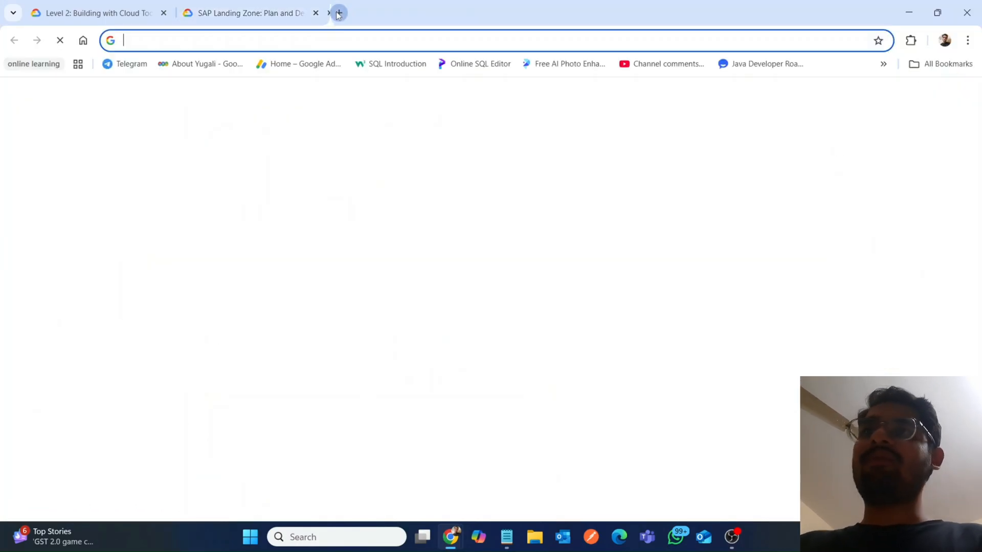
text(chat)
key(Return)
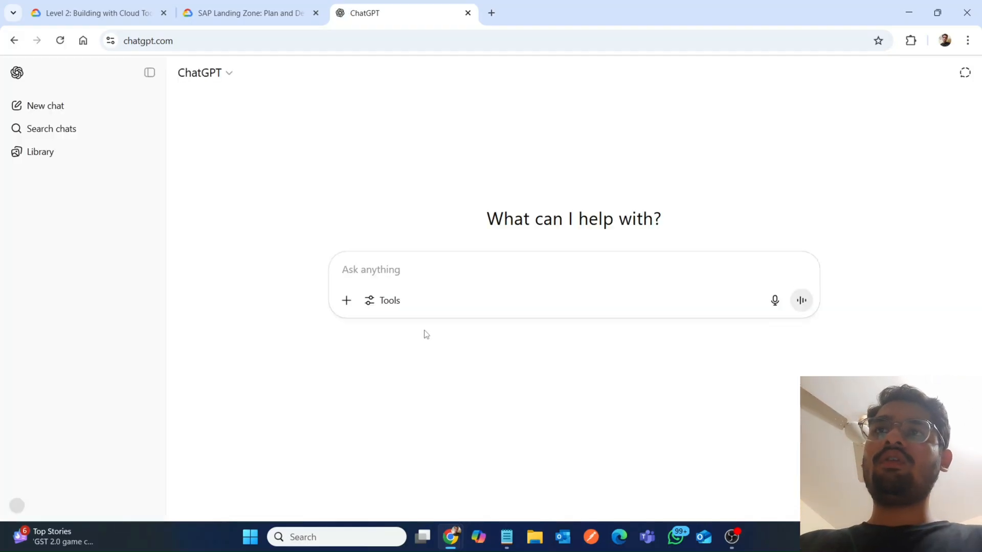
text(give me only optionremove)
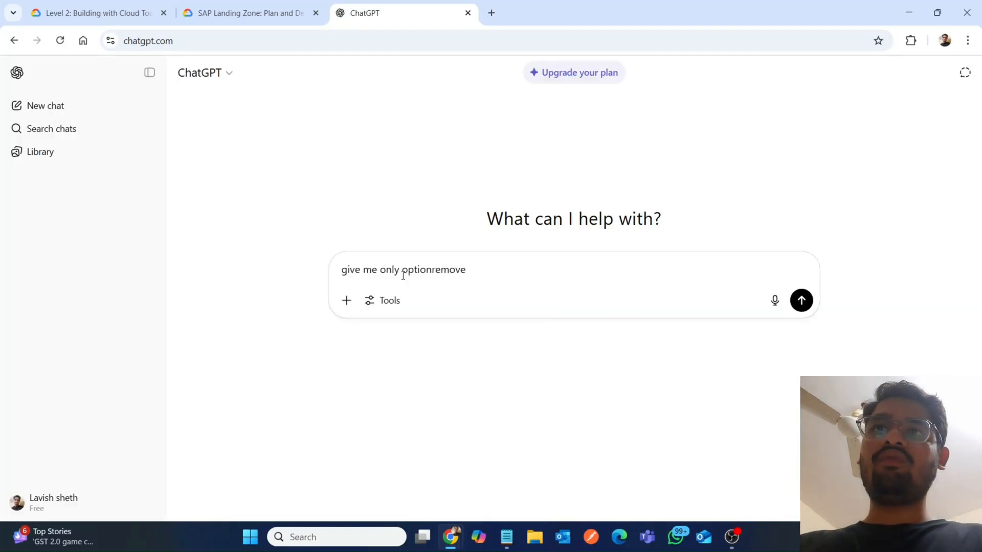
key(ctrl+a)
key(BackSpace)
Step: Ask ChatGPT to "remove error from this command", with the copied gcloud commands pasted below the request
text(remove )
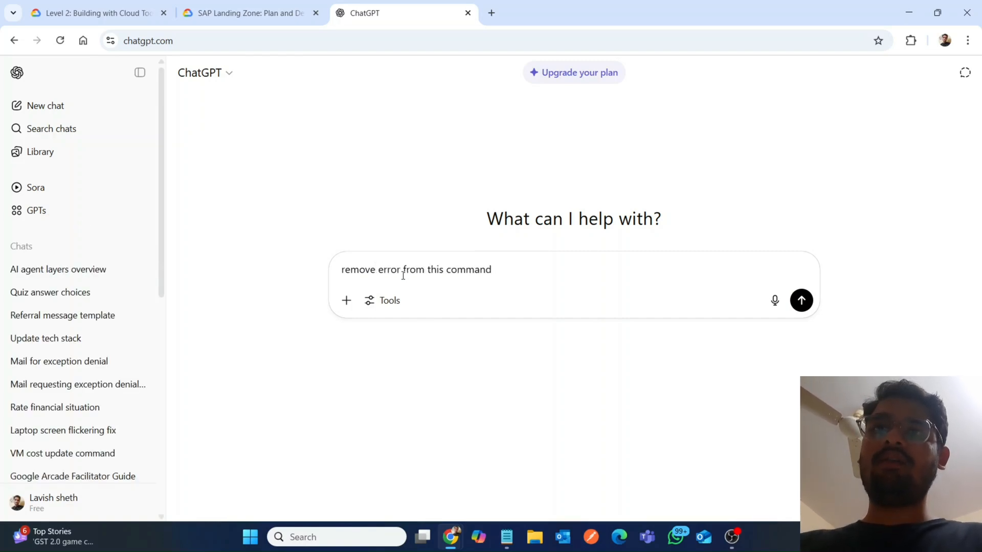
text(error from this command:)
key(shift+Return)
key(ctrl+v)
key(ctrl+a)
key(BackSpace)
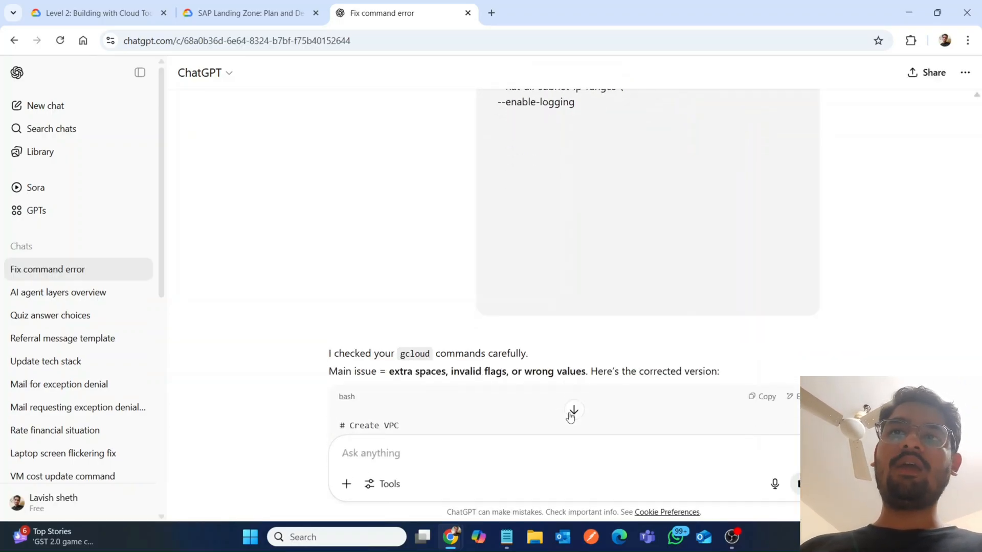
Step: Examine the corrected gcloud commands in the reply, from the VPC and subnet through firewall rules, reserved IPs, router and NAT
scroll(366, 290, down, 4)
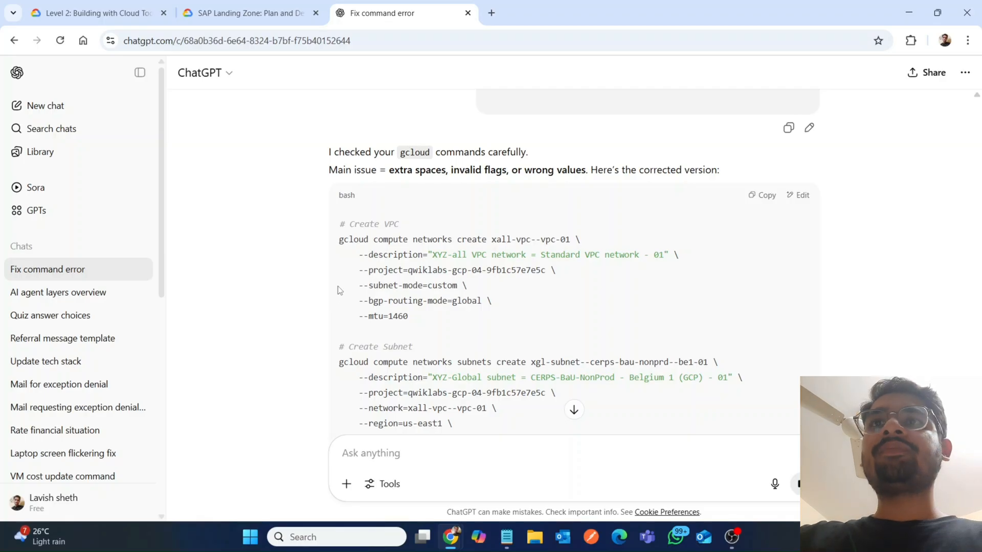
scroll(337, 290, down, 5)
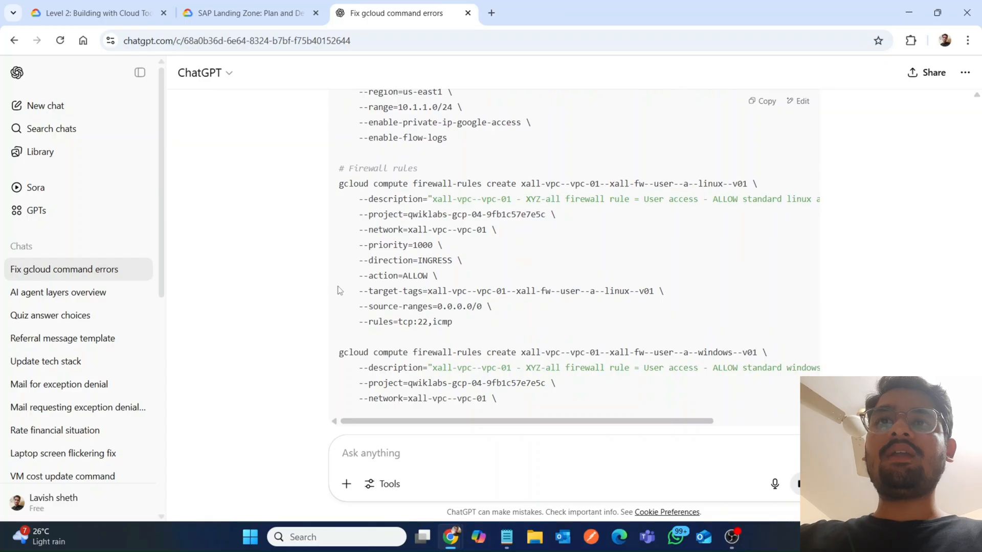
scroll(338, 291, up, 6)
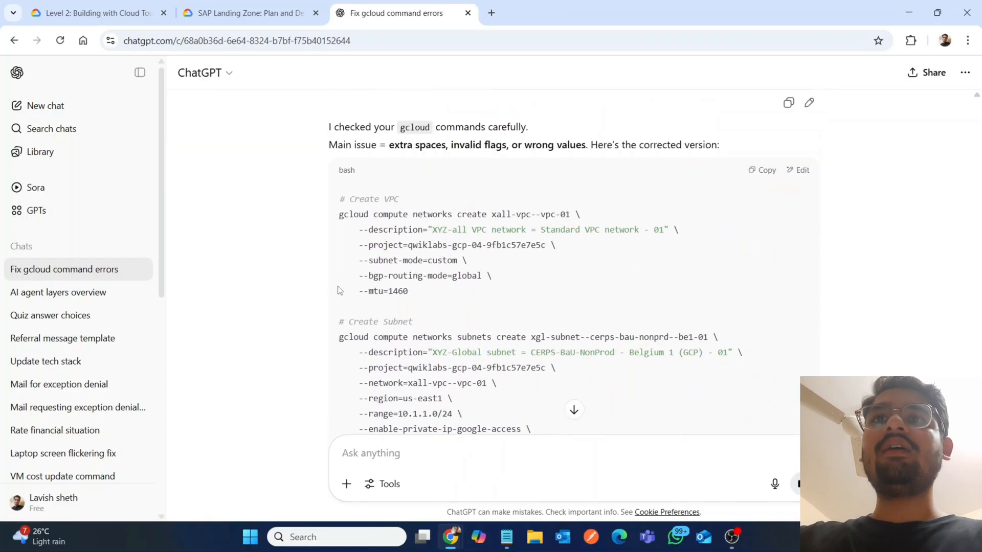
scroll(338, 291, up, 2)
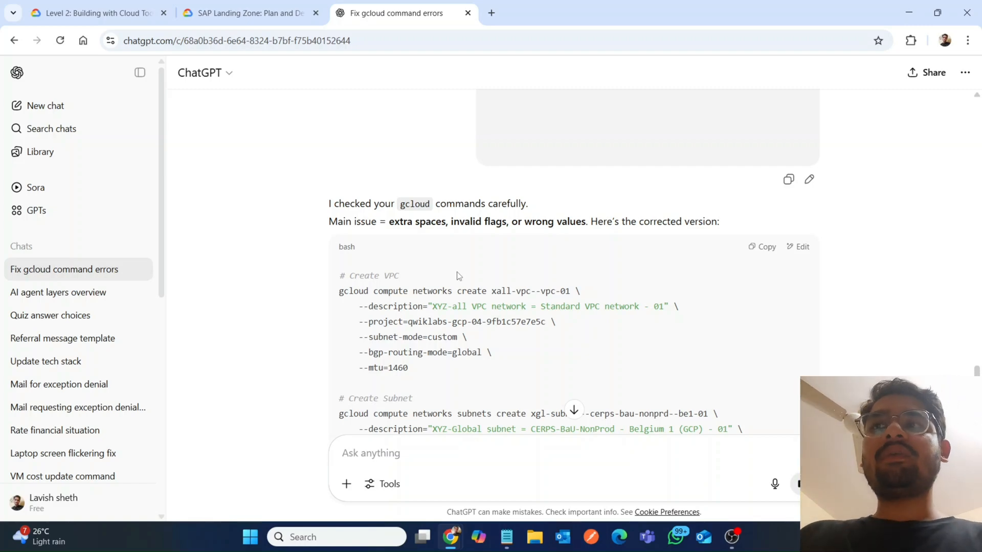
scroll(459, 276, down, 4)
scroll(459, 276, down, 10)
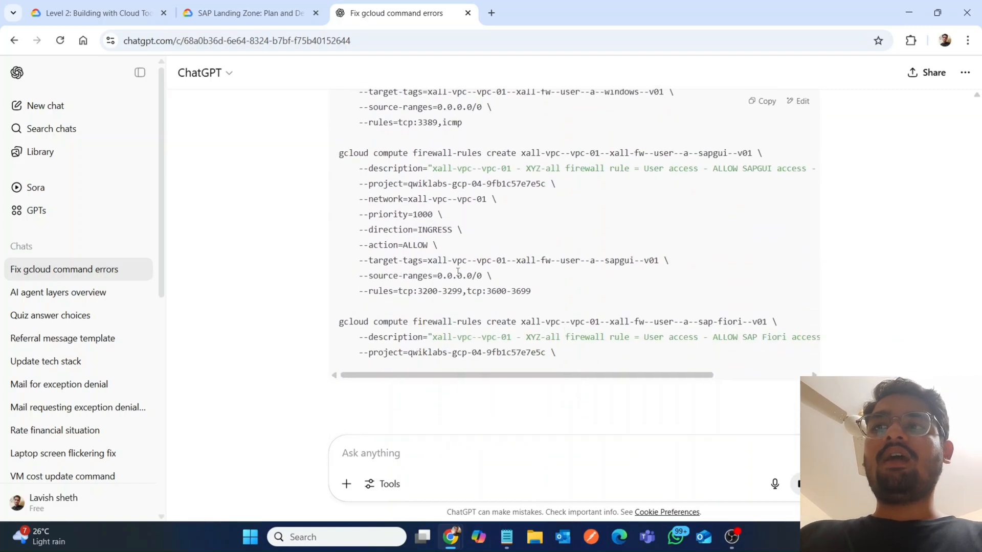
scroll(459, 276, down, 1)
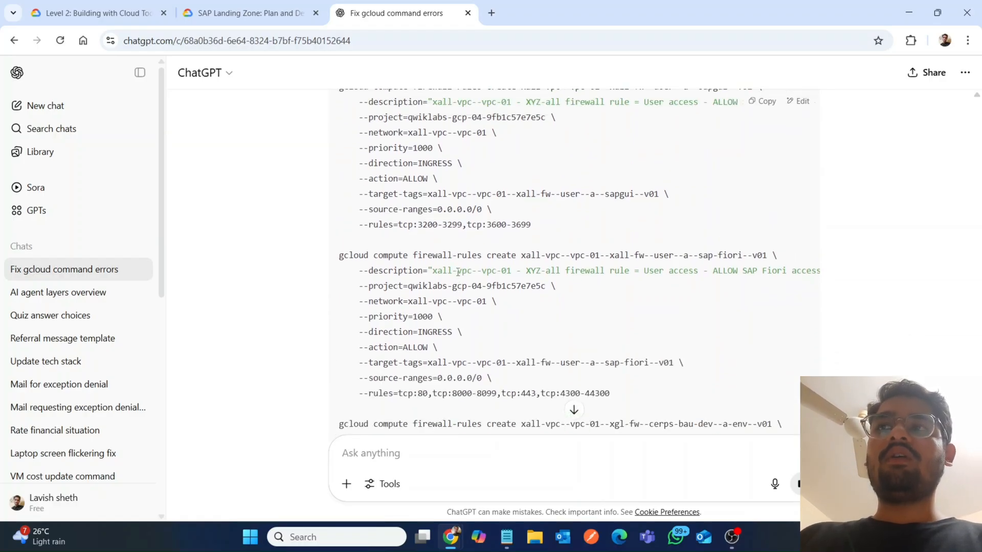
scroll(458, 272, down, 3)
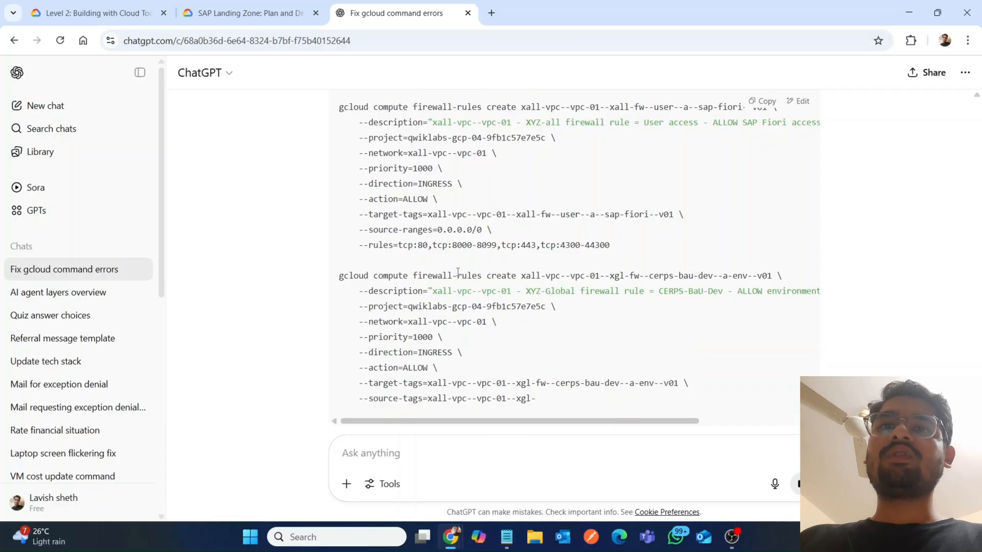
scroll(458, 271, down, 2)
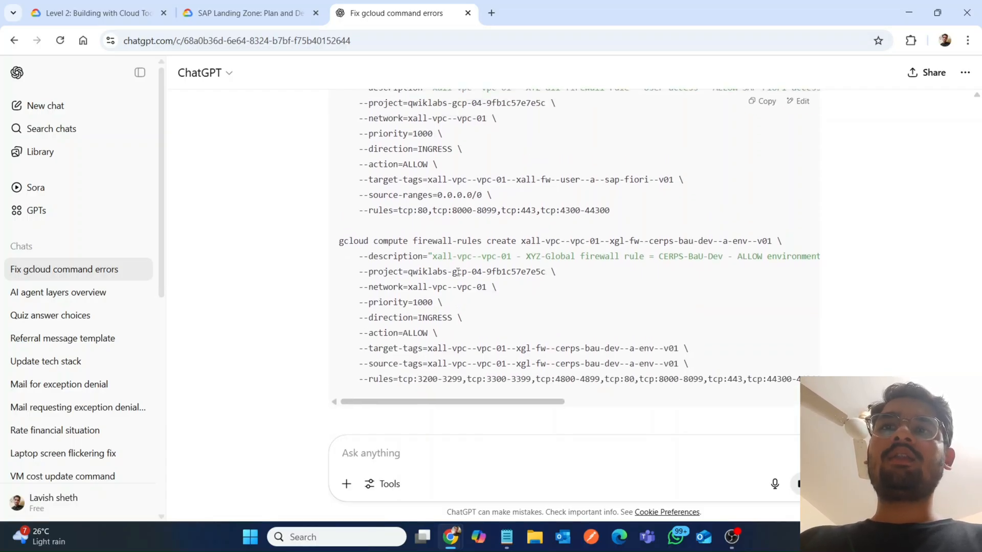
scroll(458, 276, down, 1)
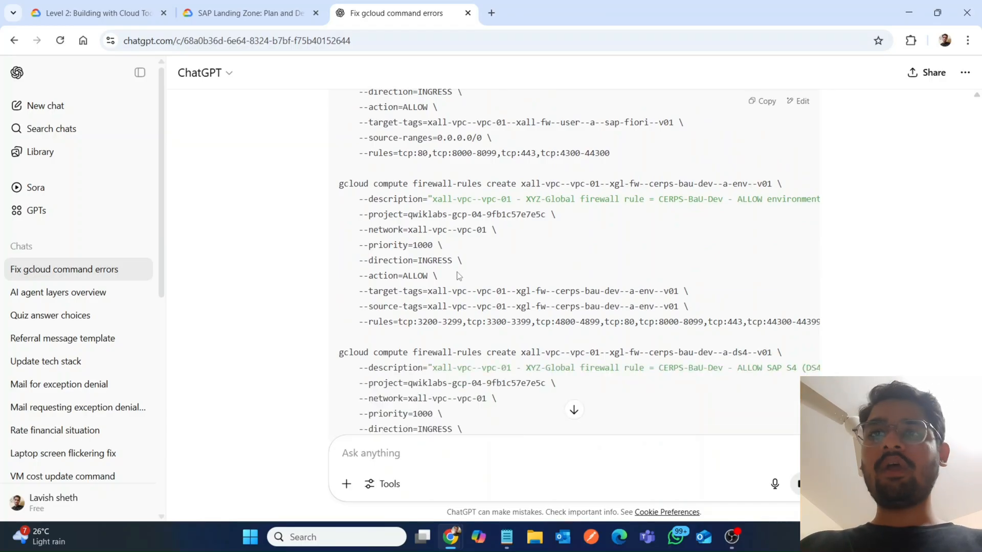
scroll(458, 276, down, 3)
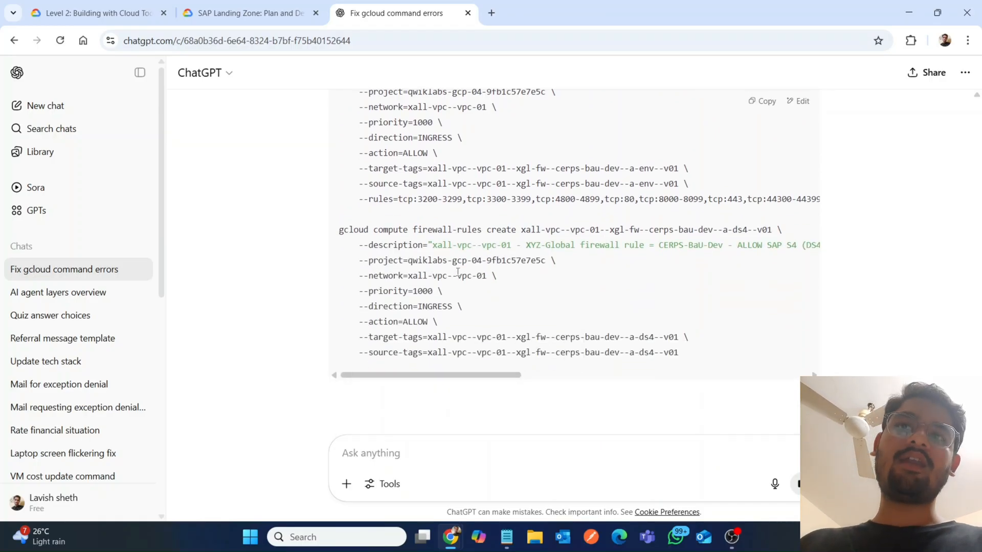
scroll(458, 272, down, 2)
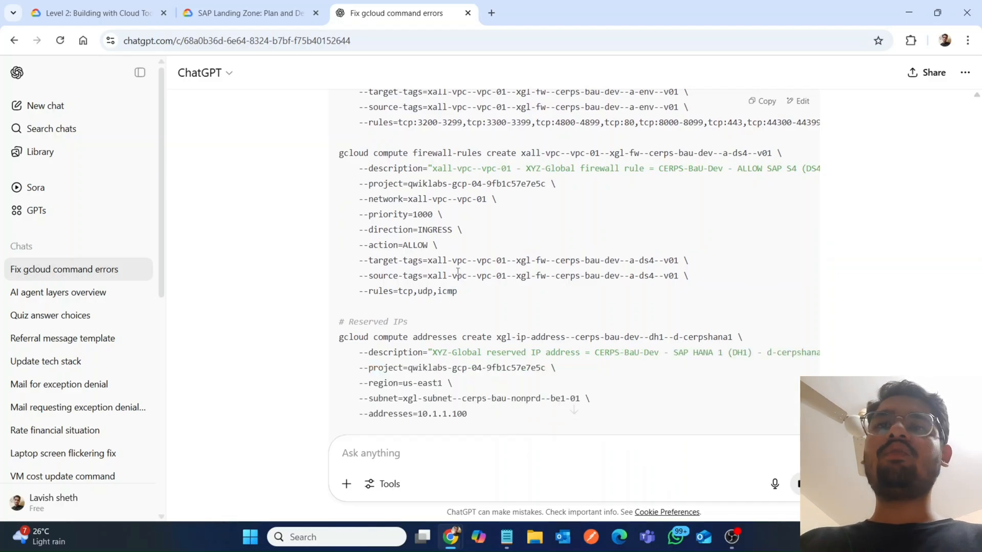
scroll(458, 272, down, 3)
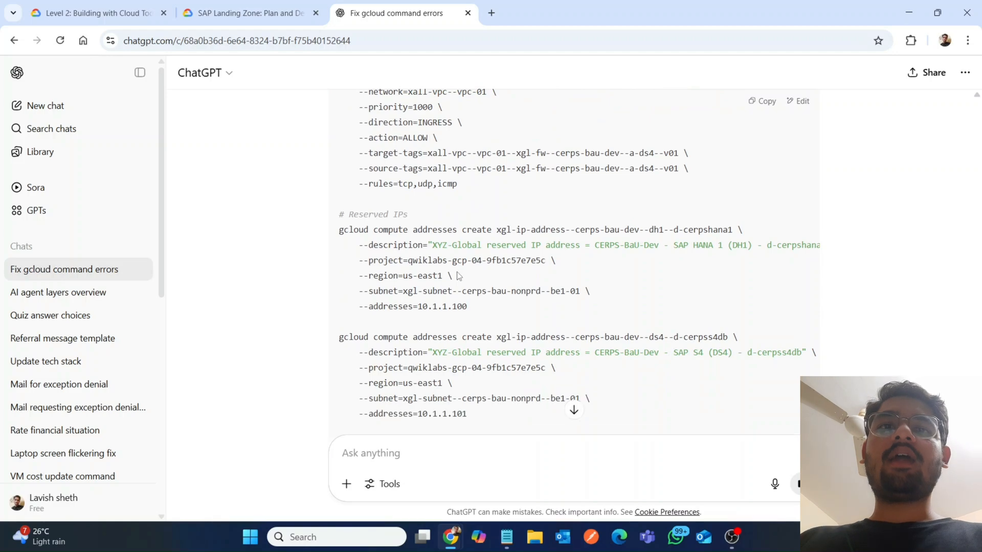
scroll(457, 273, down, 3)
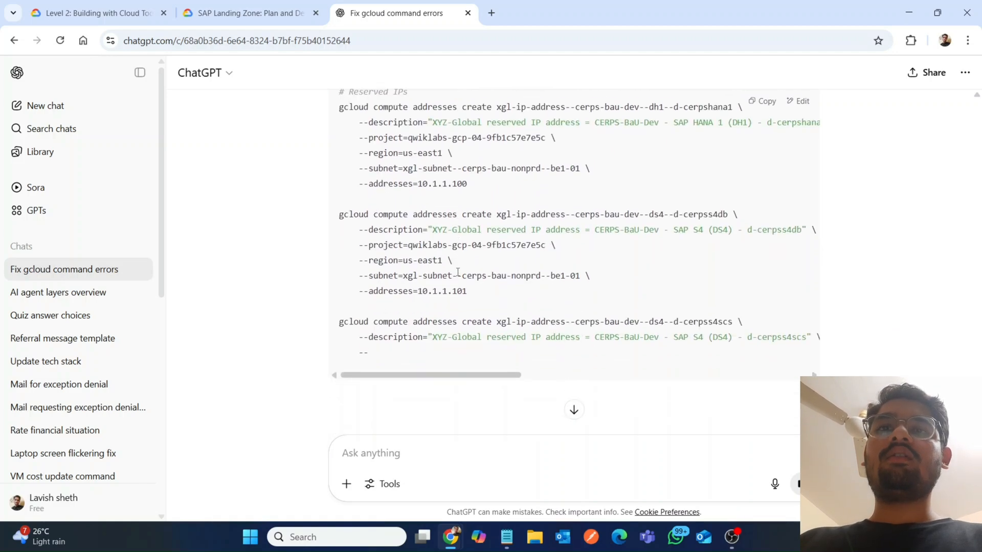
scroll(458, 272, down, 2)
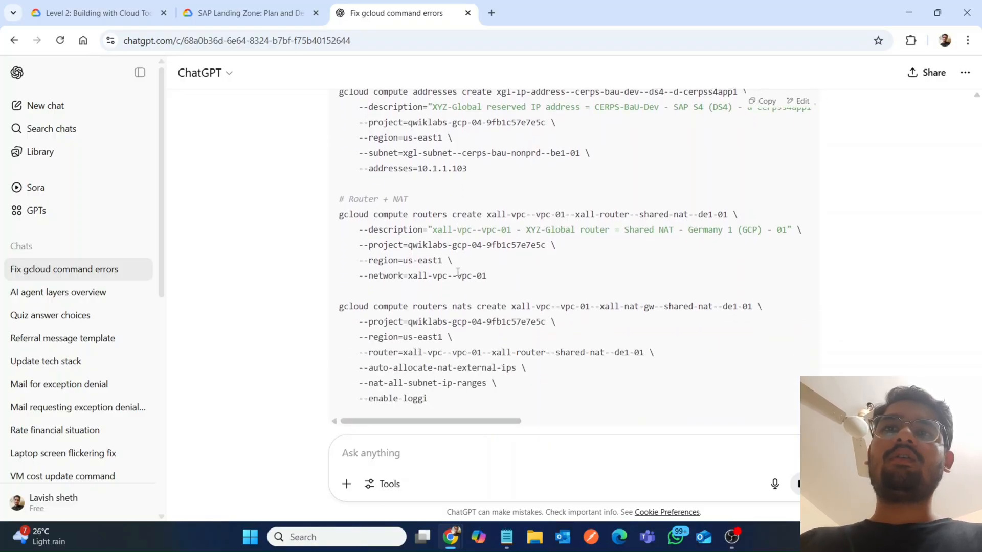
Step: Copy the whole corrected bash command block from ChatGPT's reply
scroll(458, 274, up, 10)
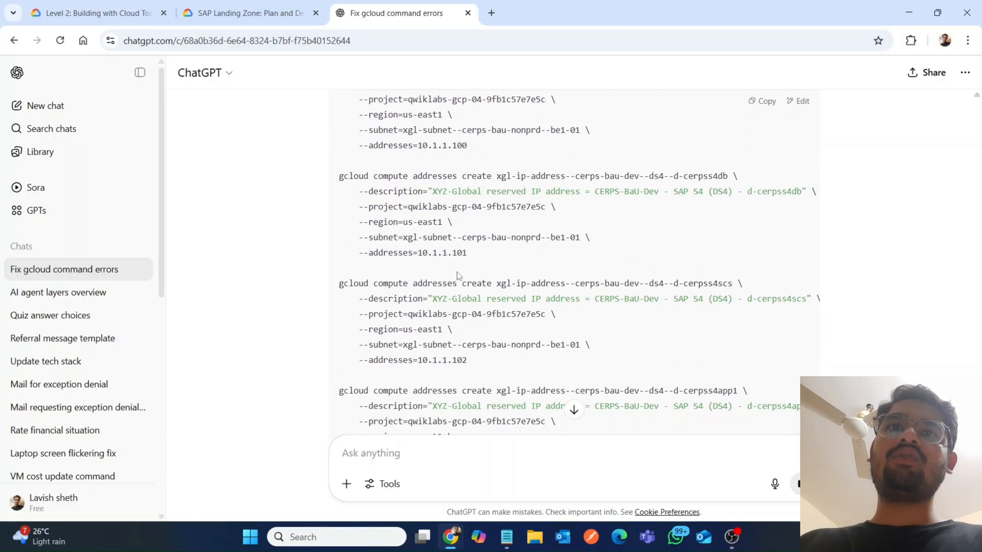
scroll(457, 272, down, 6)
scroll(697, 276, up, 10)
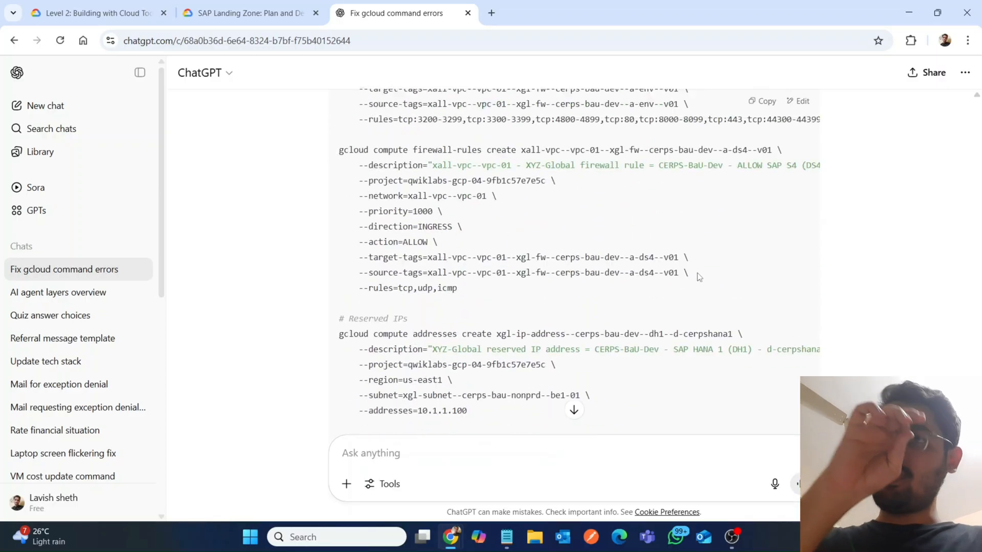
scroll(699, 277, up, 15)
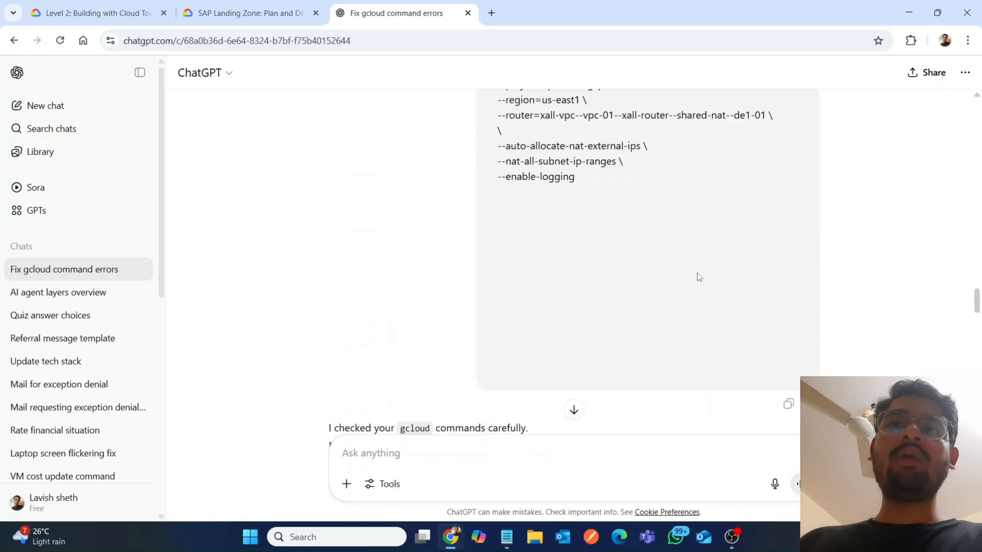
scroll(698, 277, down, 6)
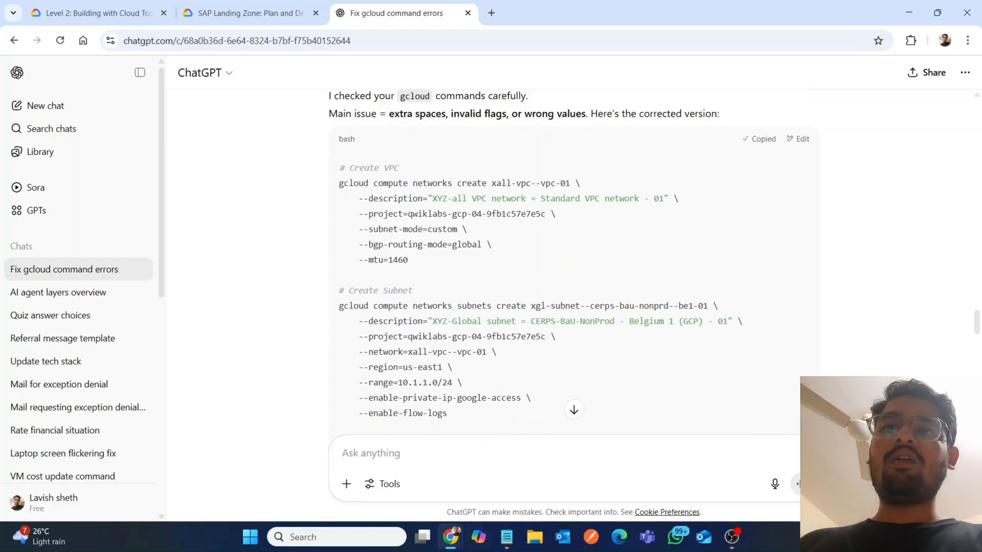
Step: Switch to the Google Cloud console window and run the copied corrected gcloud commands in the Cloud Shell terminal
mouse_move(451, 537)
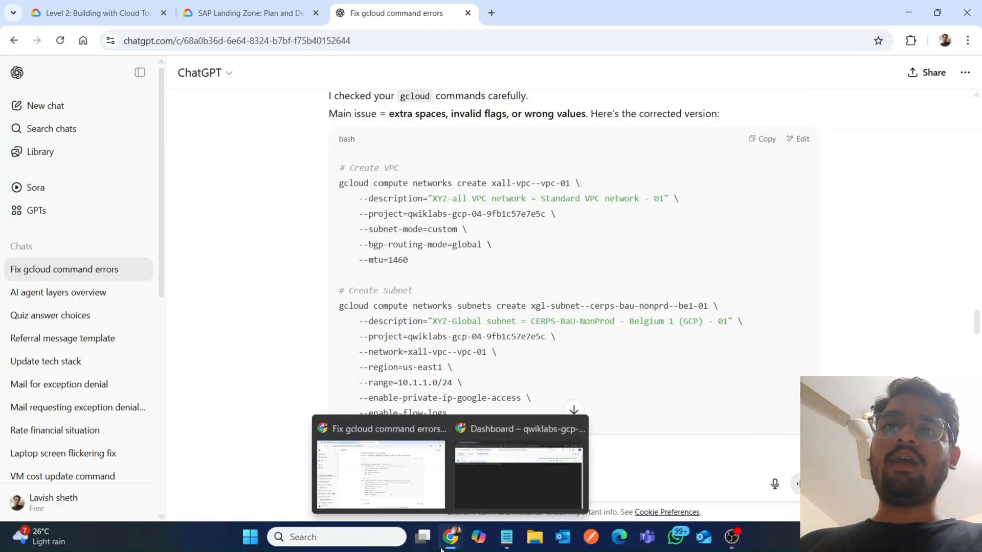
click(491, 469)
key(ctrl+v)
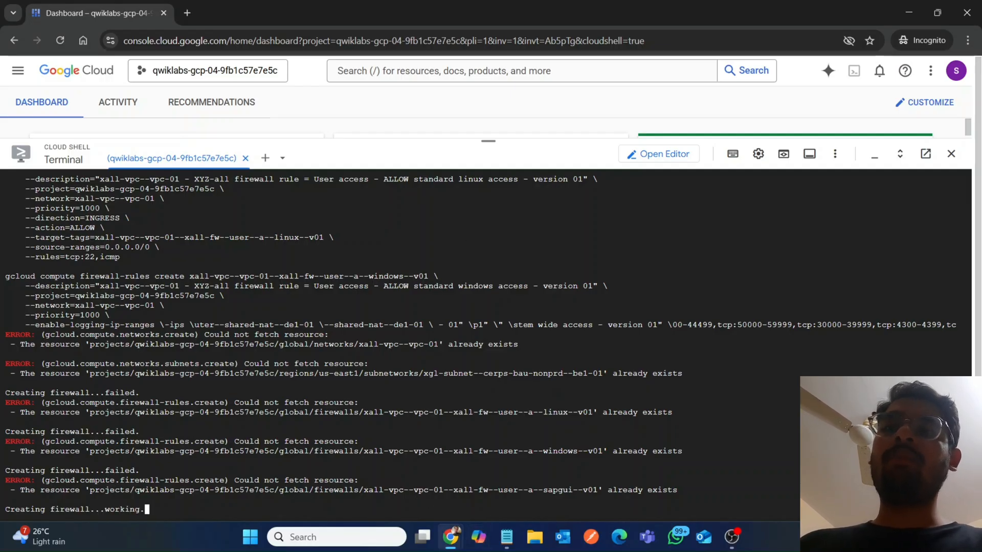
Step: Review the firewall rules, NAT command and list of fixes in ChatGPT's reply, and look at the running output in Cloud Shell
mouse_move(450, 537)
click(404, 486)
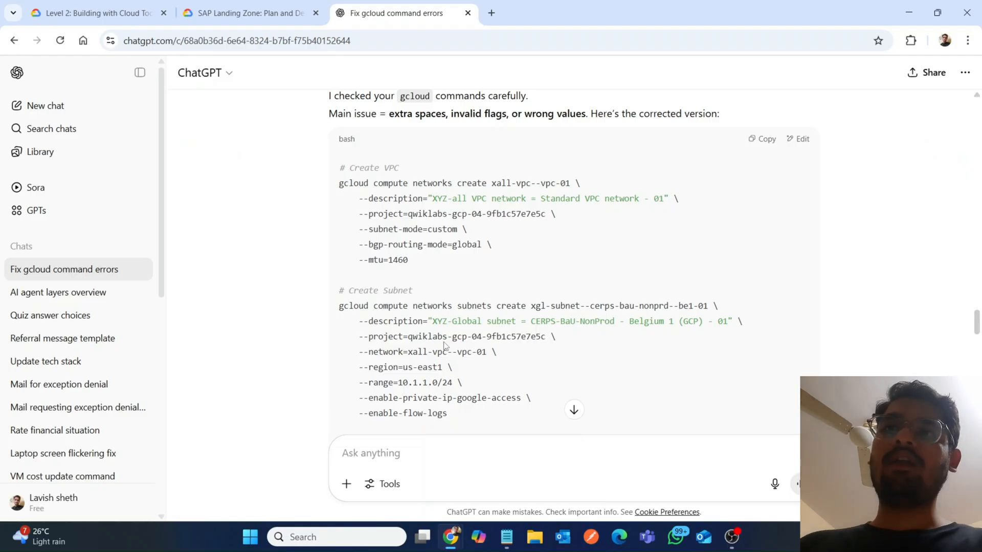
scroll(444, 345, up, 3)
scroll(443, 342, down, 12)
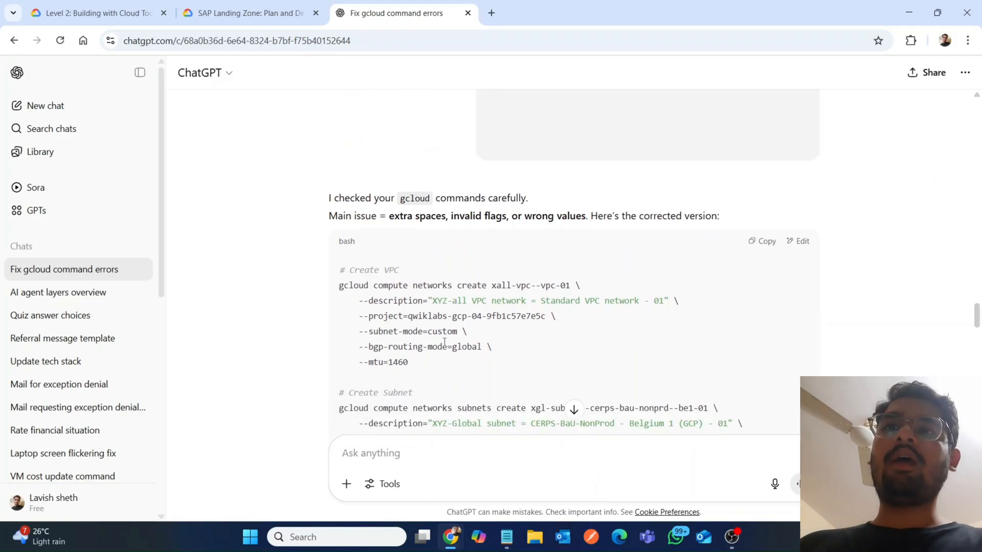
scroll(444, 345, down, 9)
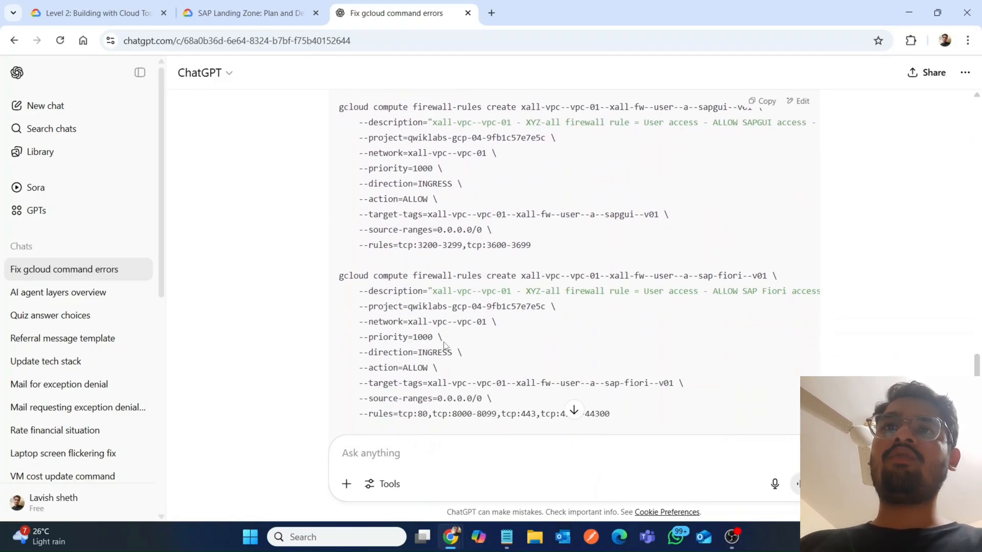
scroll(444, 343, down, 10)
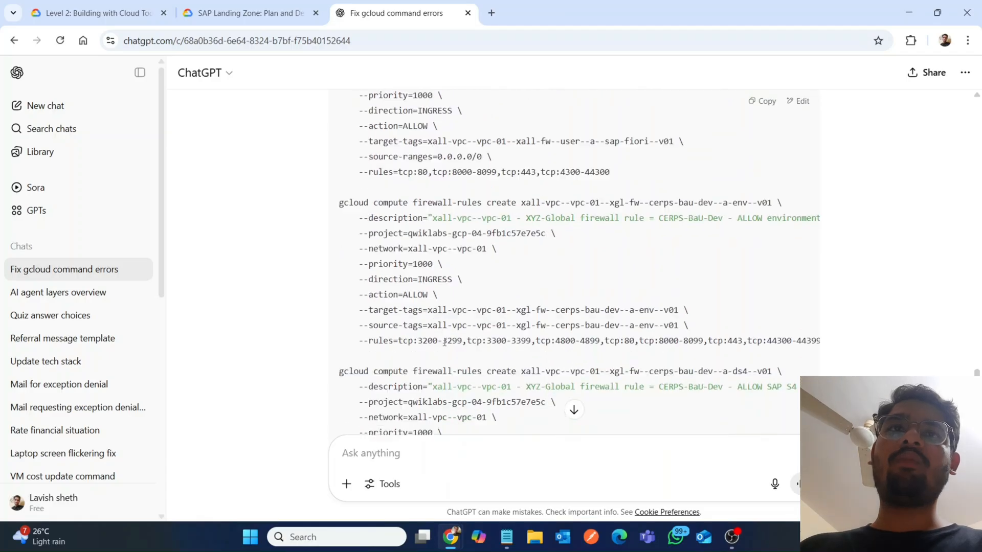
scroll(444, 342, down, 4)
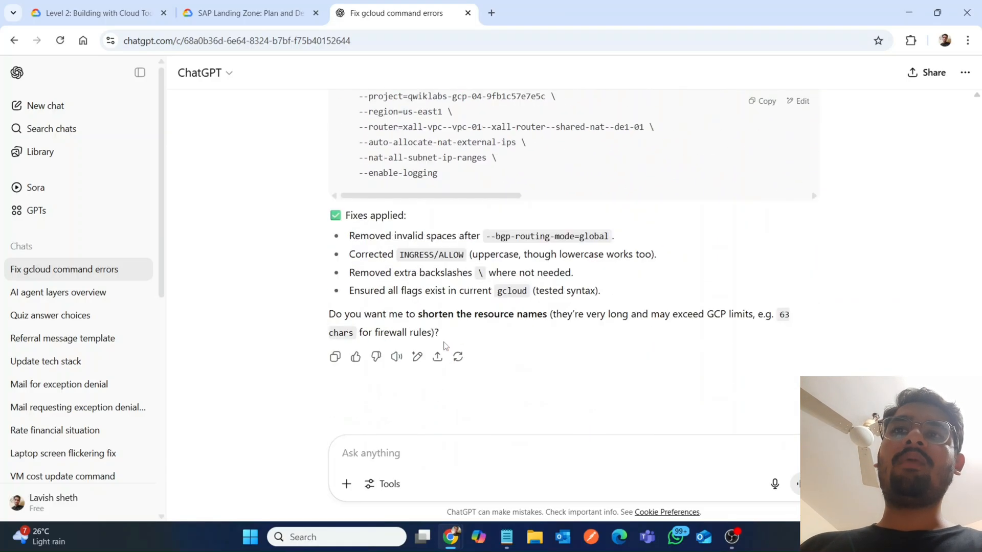
scroll(444, 343, up, 11)
scroll(444, 342, up, 5)
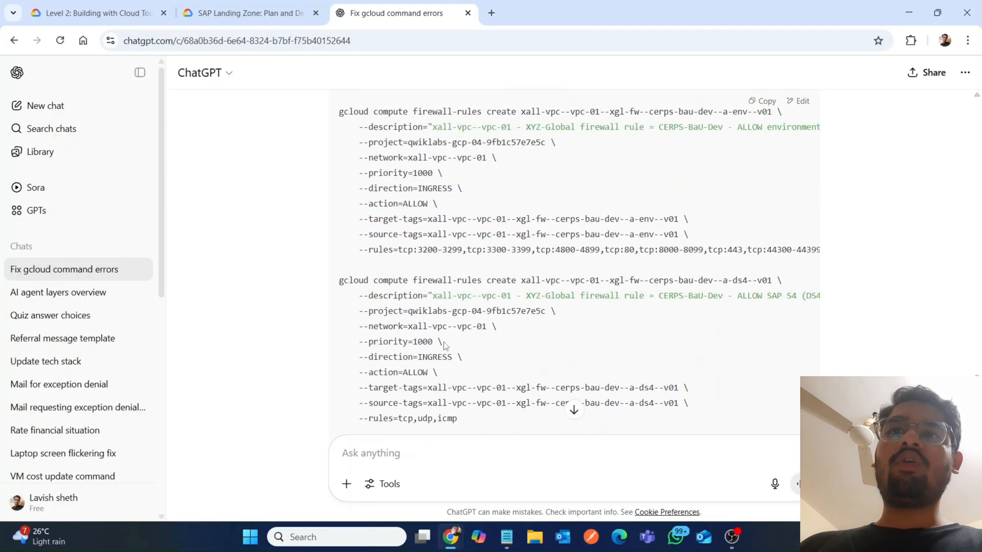
mouse_move(449, 537)
click(533, 446)
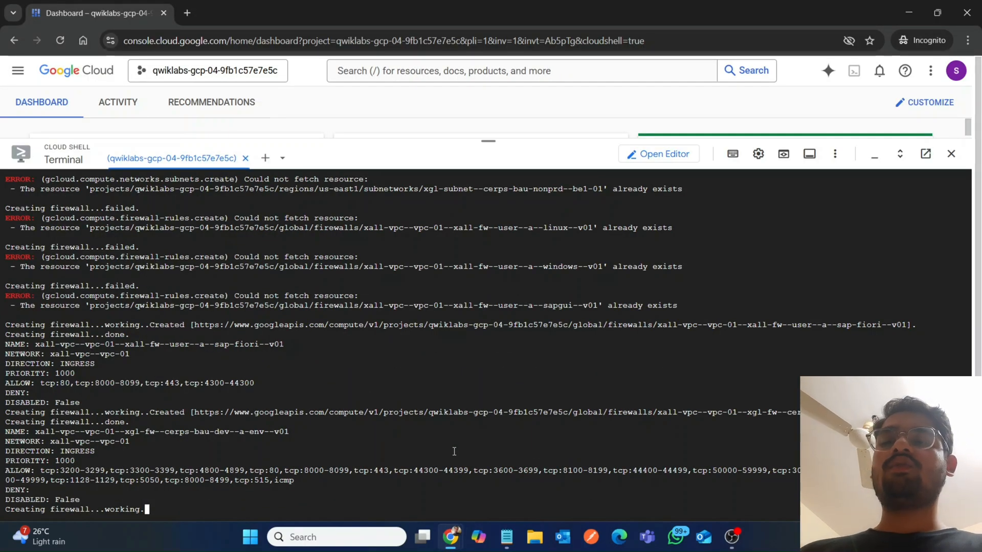
Step: Return to the SAP Landing Zone lab instructions and check the progress of the Create "VPC" network(s) objective in Task 1
mouse_move(450, 536)
click(384, 463)
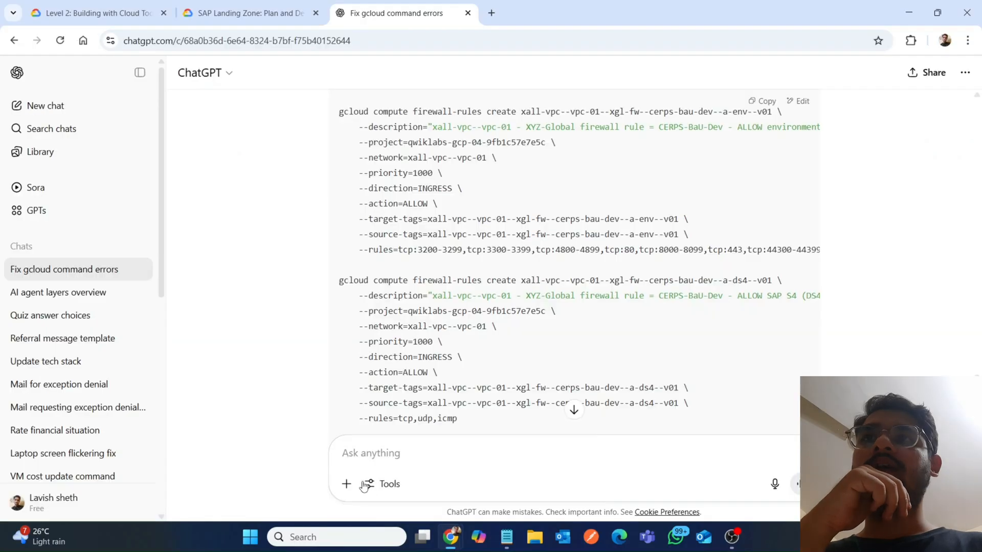
click(246, 5)
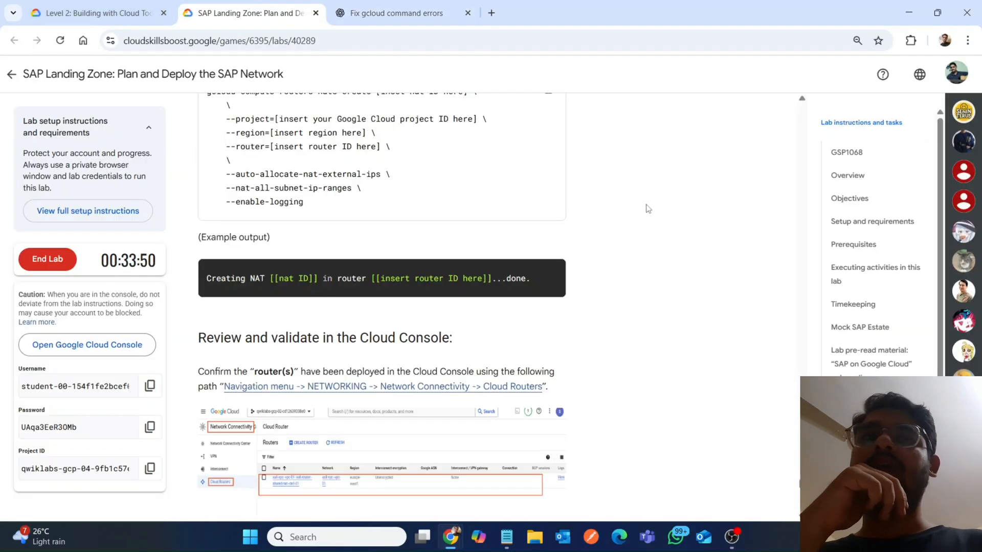
click(845, 357)
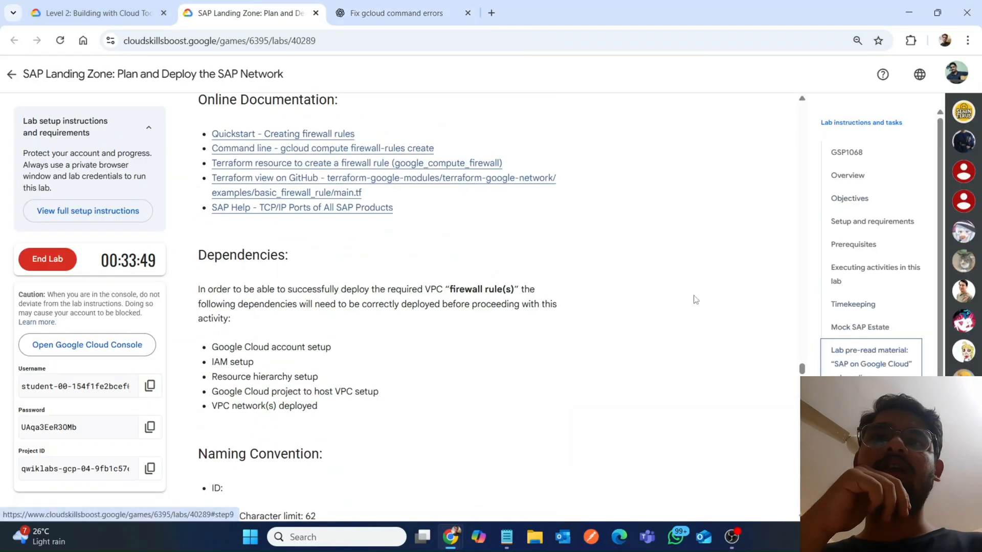
scroll(678, 285, down, 15)
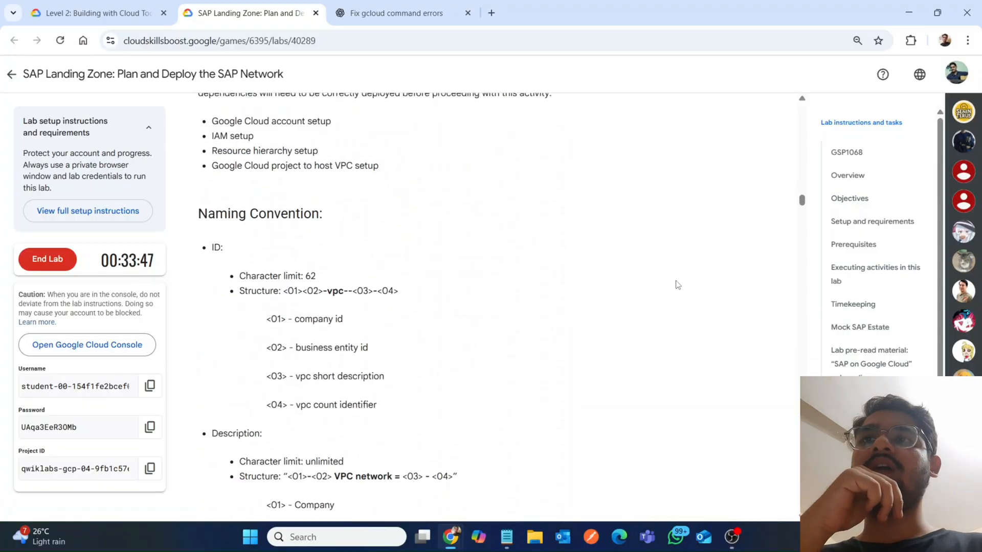
scroll(678, 285, down, 15)
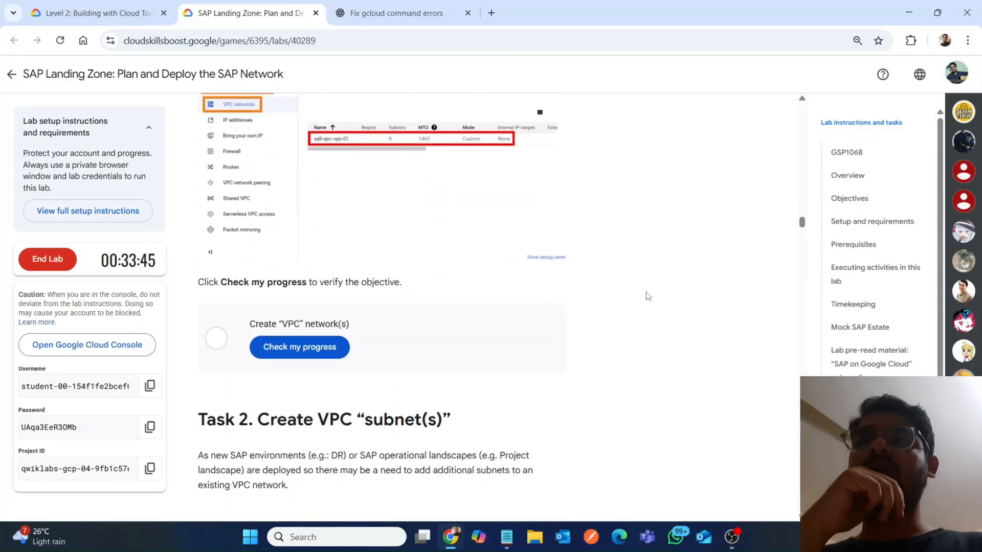
click(264, 349)
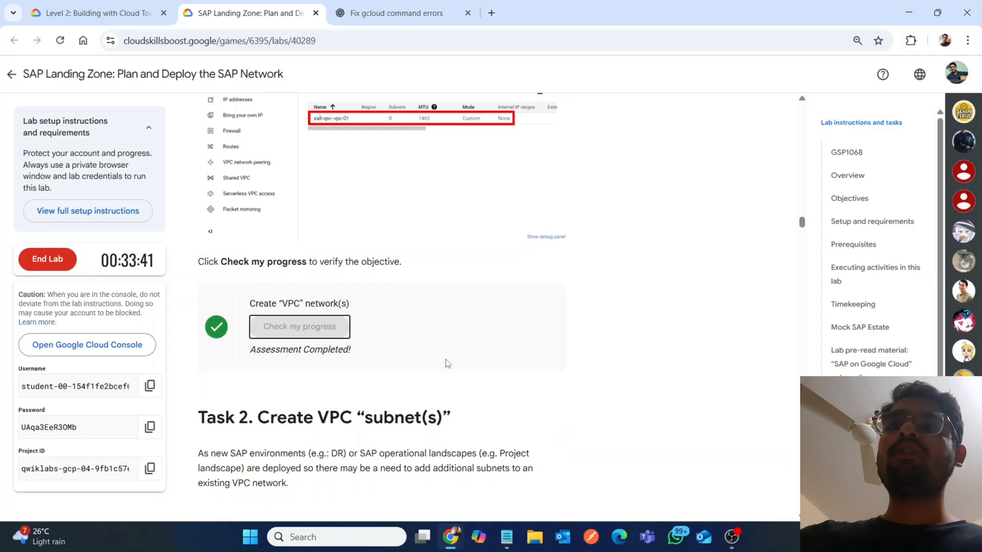
Step: Check the lab progress for the Task 2 VPC subnets and the Task 3 user access firewall rules
scroll(446, 363, down, 15)
scroll(446, 363, down, 20)
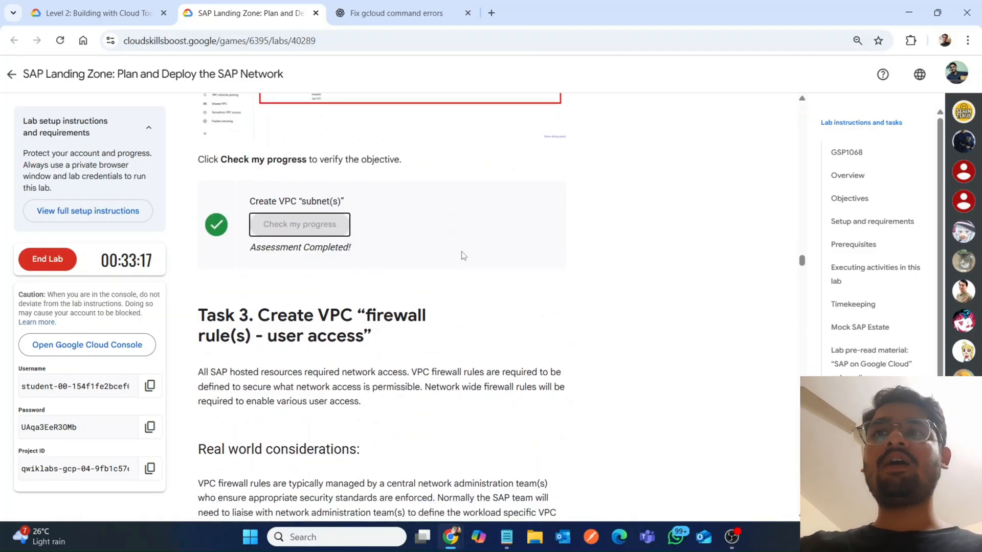
scroll(464, 255, down, 10)
scroll(464, 255, down, 15)
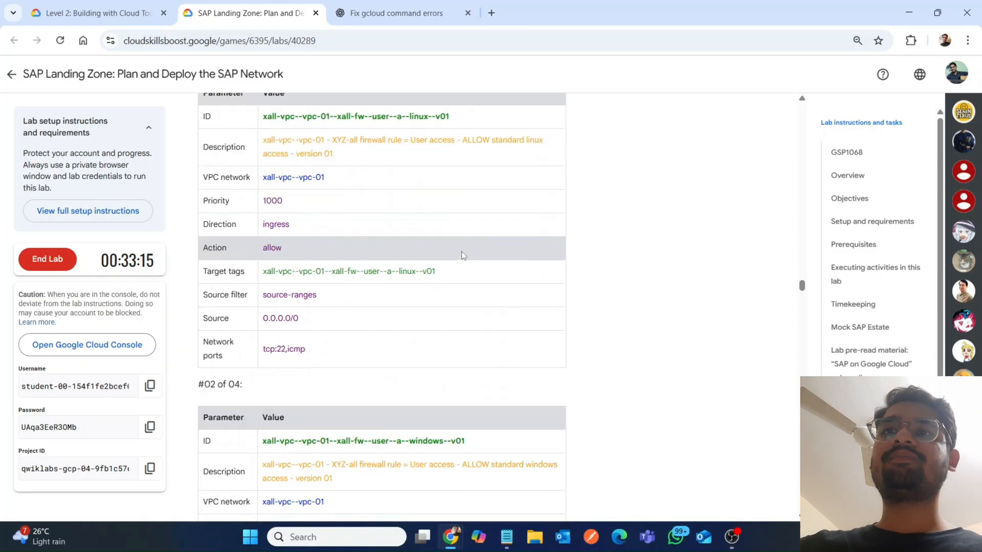
scroll(464, 256, down, 20)
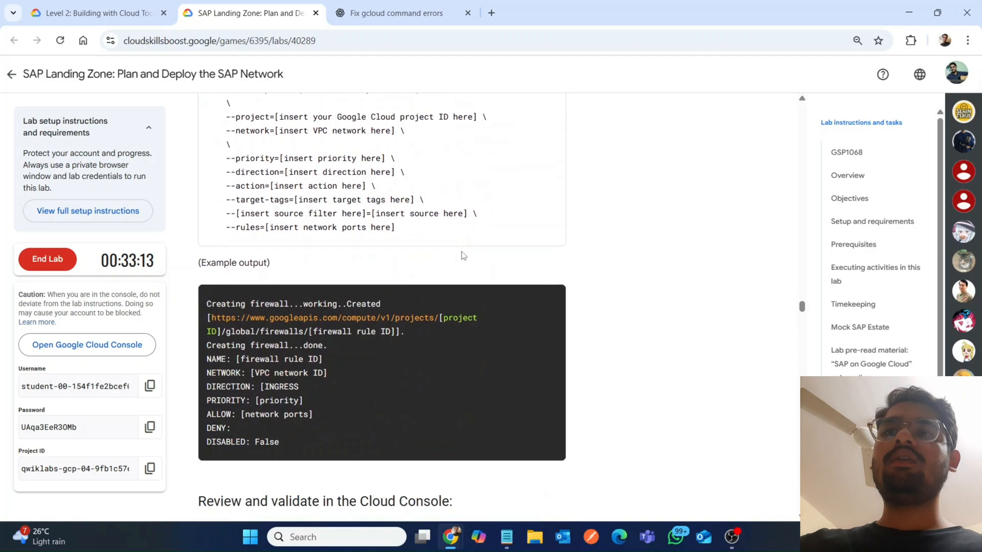
click(319, 166)
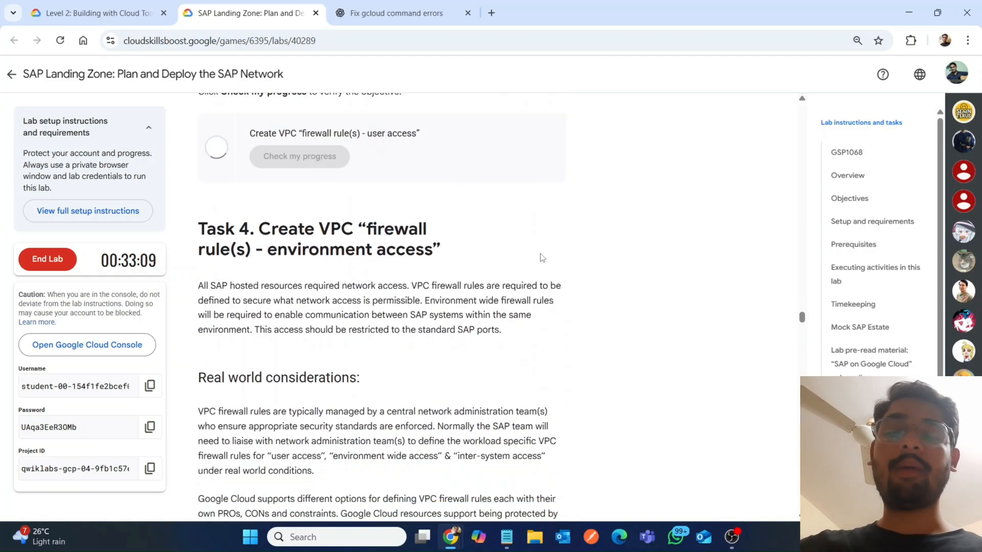
Step: Check the lab progress for the environment access firewall rules in Task 4
scroll(502, 228, down, 10)
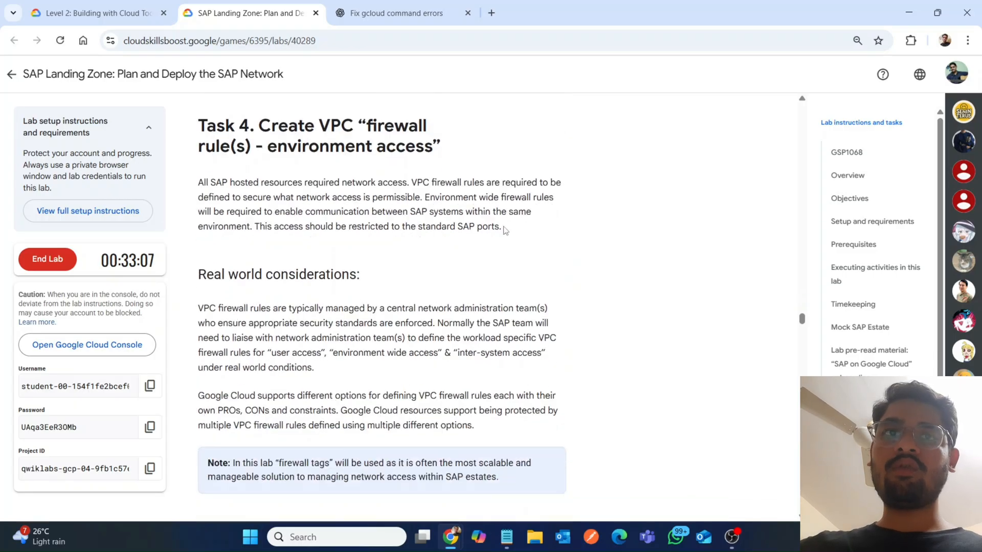
scroll(503, 230, down, 15)
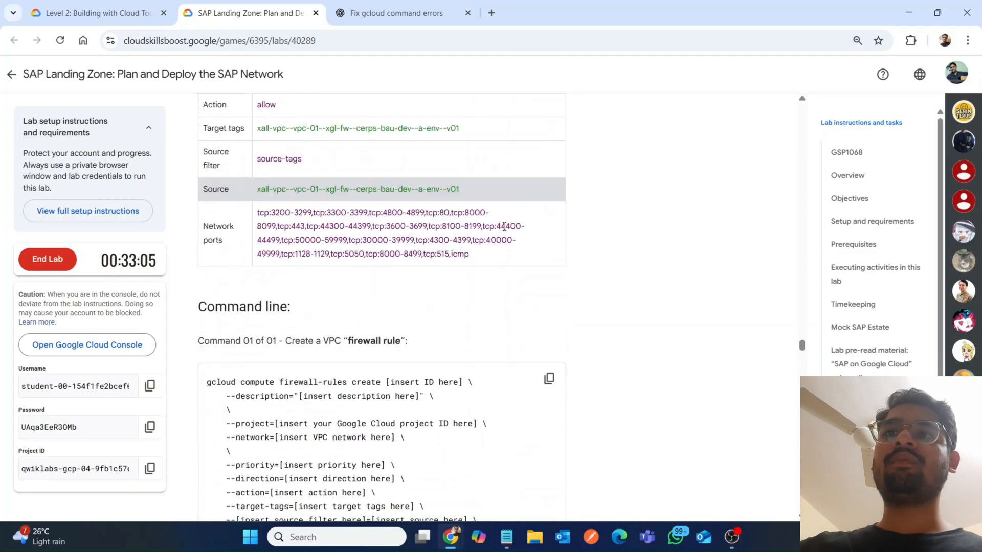
scroll(503, 229, down, 8)
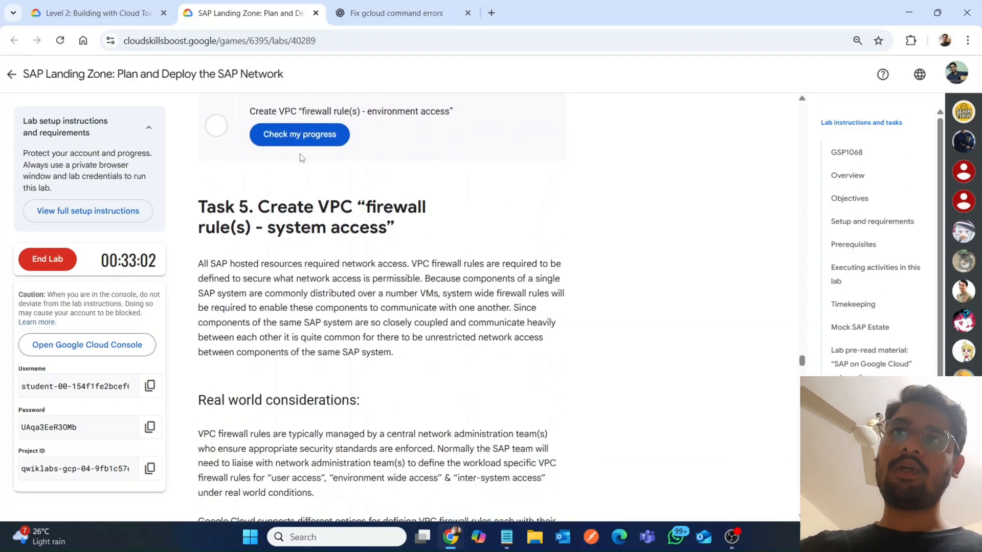
click(275, 130)
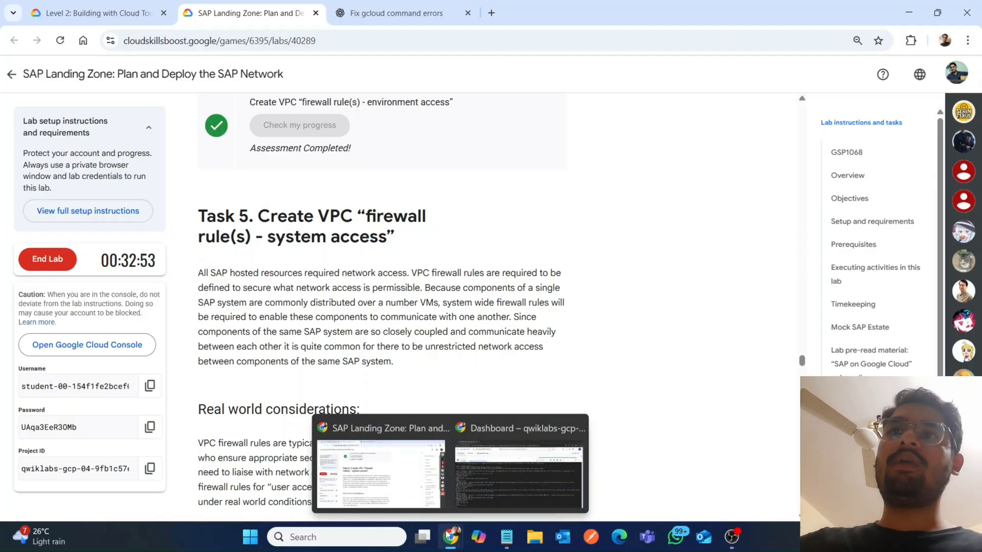
Step: Check the lab progress for the system access firewall rules in Task 5
scroll(269, 283, down, 1)
scroll(268, 282, down, 20)
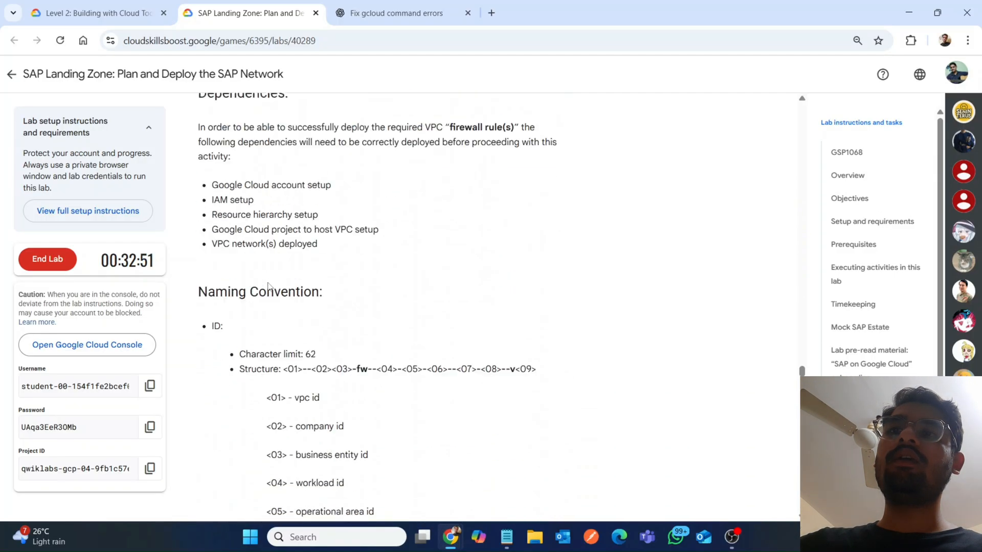
scroll(268, 284, down, 20)
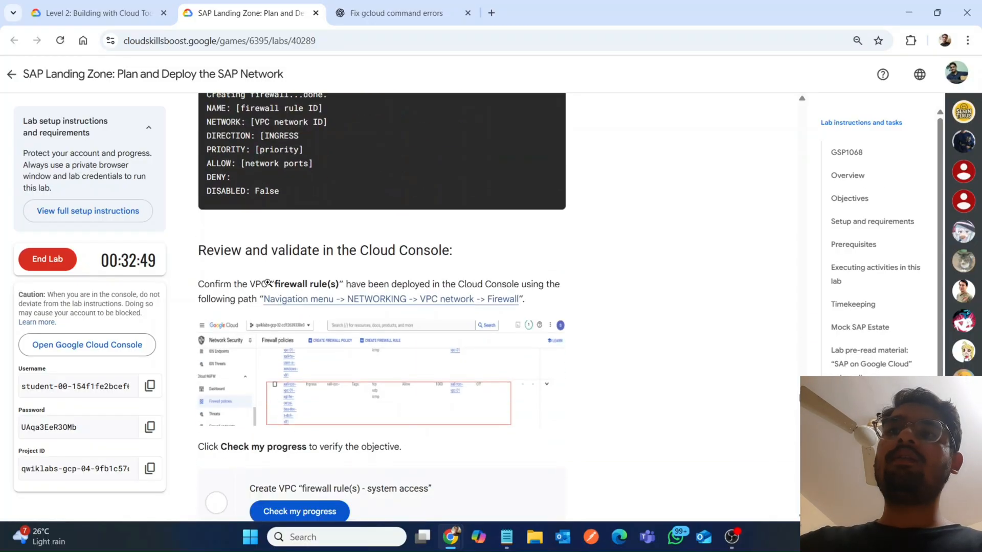
click(325, 127)
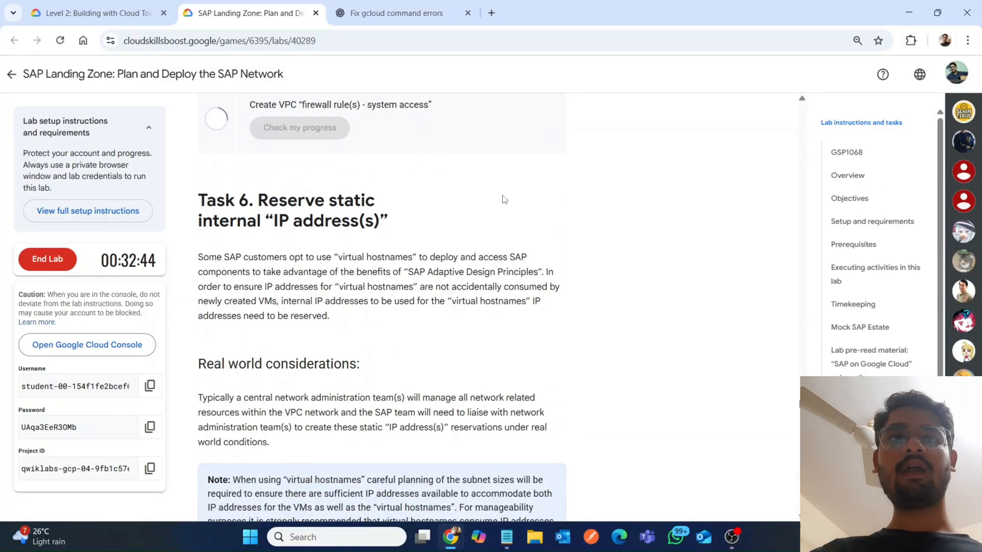
Step: Check the lab progress for the reserved static internal IP addresses in Task 6
scroll(504, 197, down, 10)
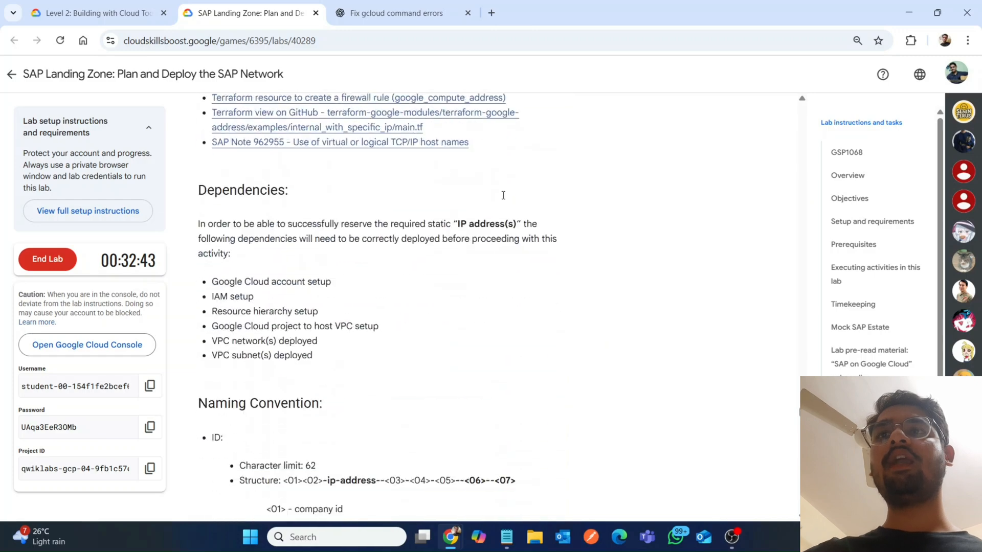
scroll(504, 195, down, 20)
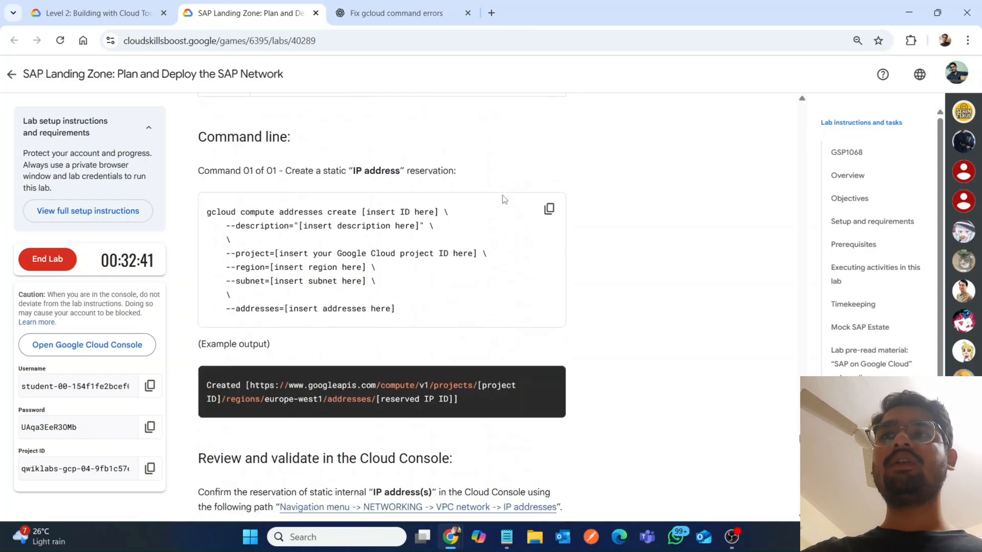
scroll(504, 200, down, 10)
click(327, 98)
scroll(324, 95, up, 2)
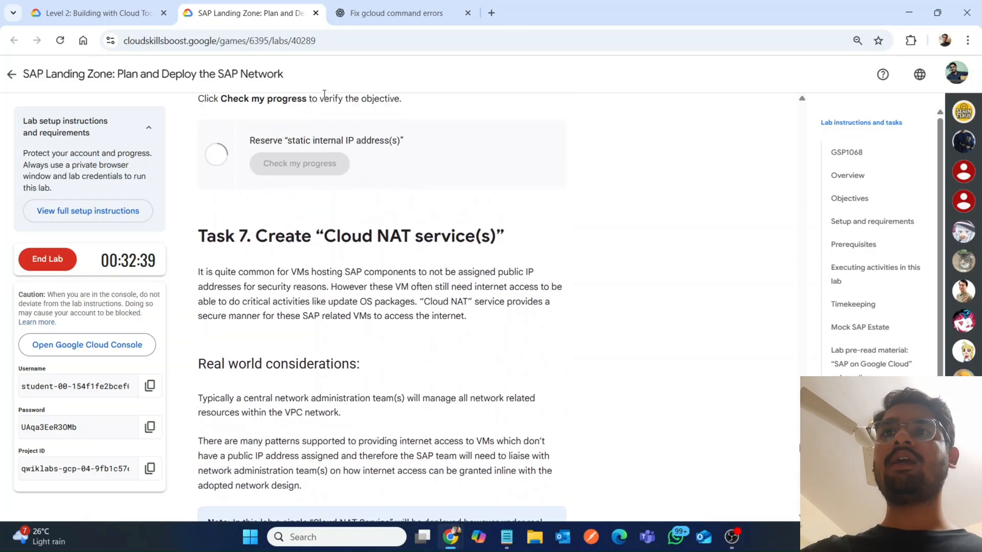
scroll(325, 95, up, 1)
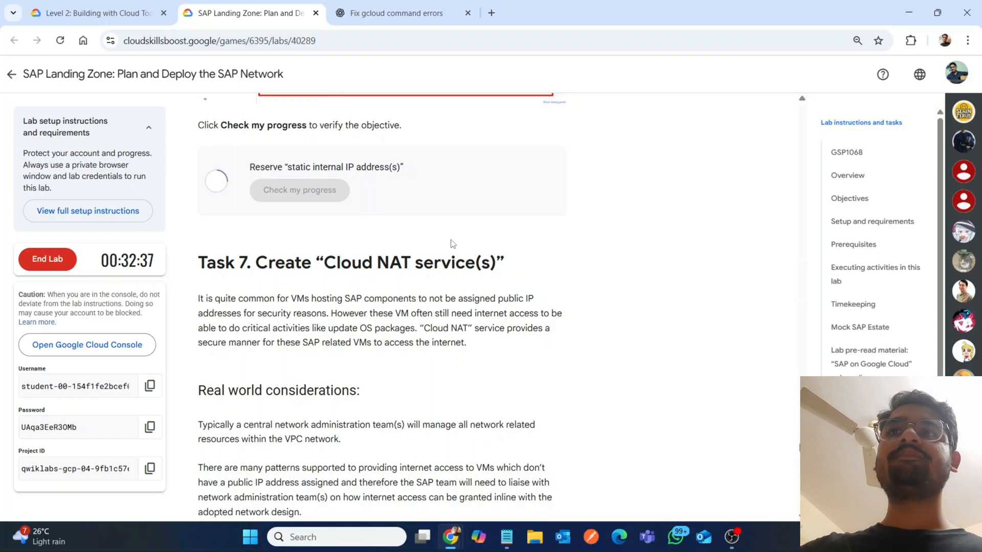
Step: Check the lab progress for the Cloud NAT services in Task 7 and return to the Cloud Shell window
scroll(452, 243, down, 15)
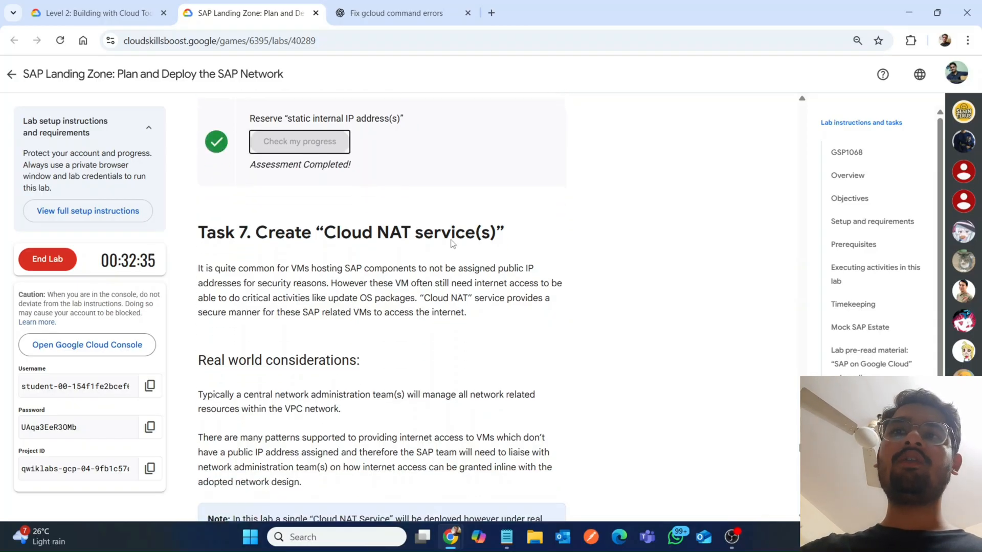
scroll(452, 243, down, 20)
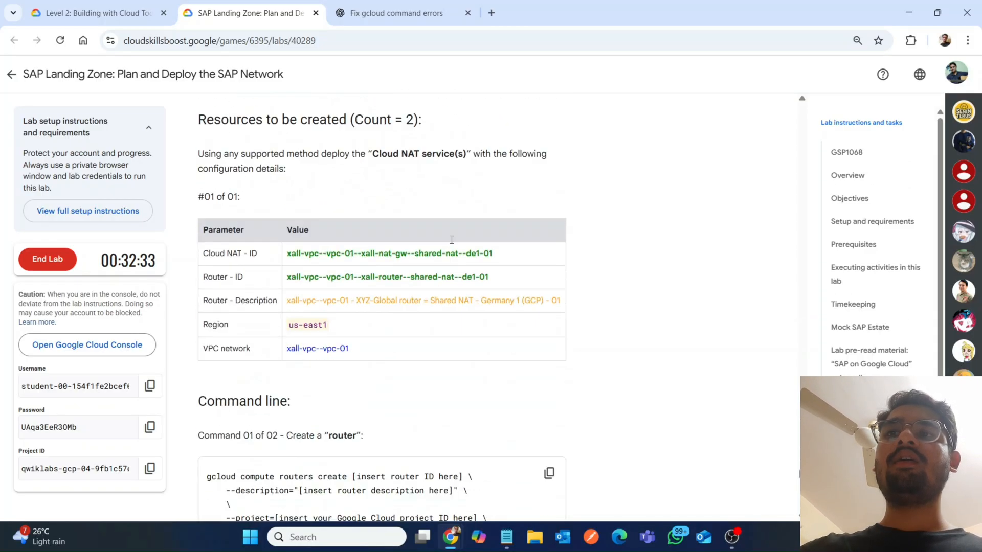
scroll(451, 240, down, 10)
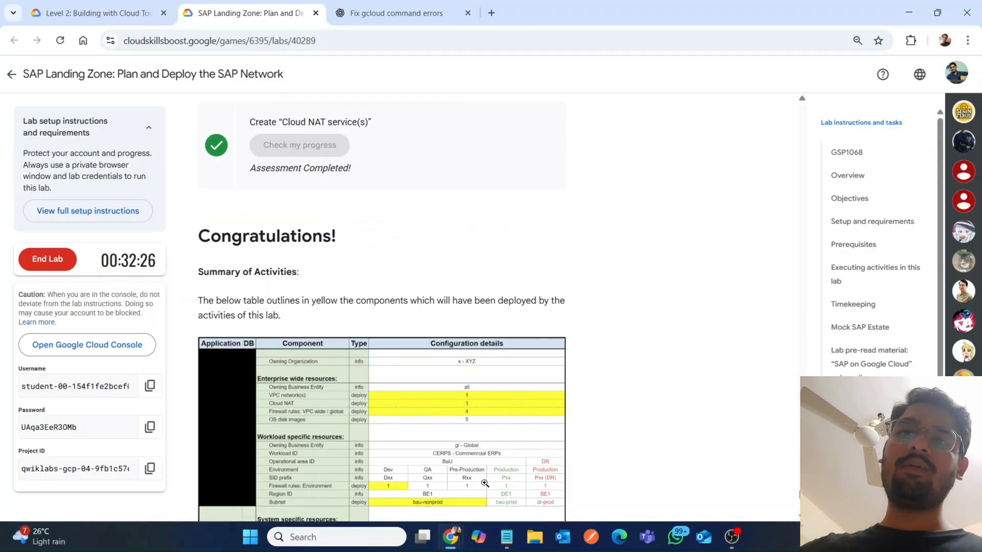
click(493, 498)
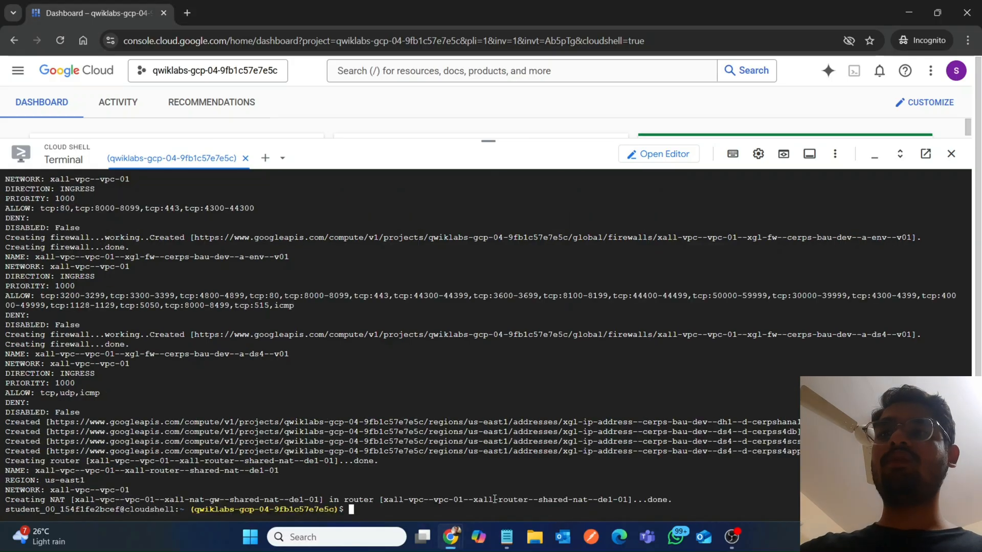